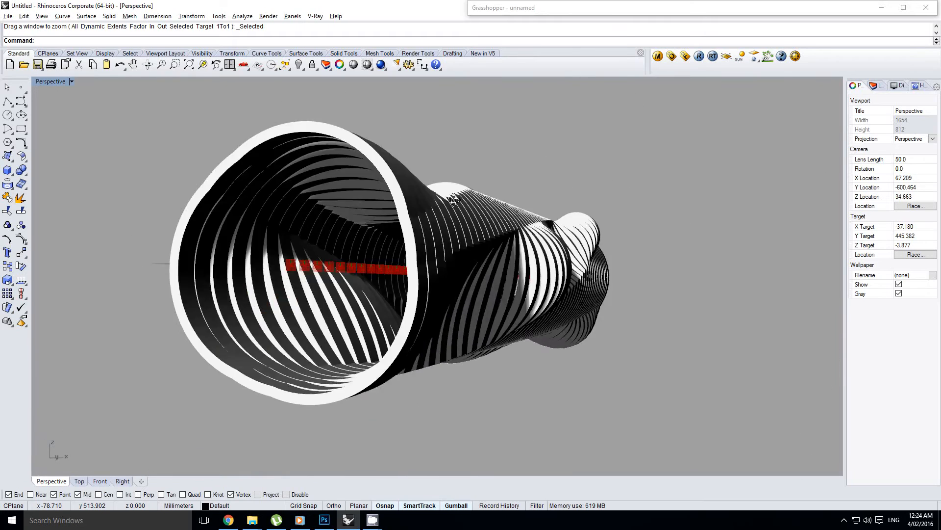
Step: Delete the ribbed tube model from the Perspective viewport and create a new blank Grasshopper definition
{"action": "left_click_drag", "start_coordinate": [232, 97], "coordinate": [593, 429]}
{"action": "key", "text": "Delete"}
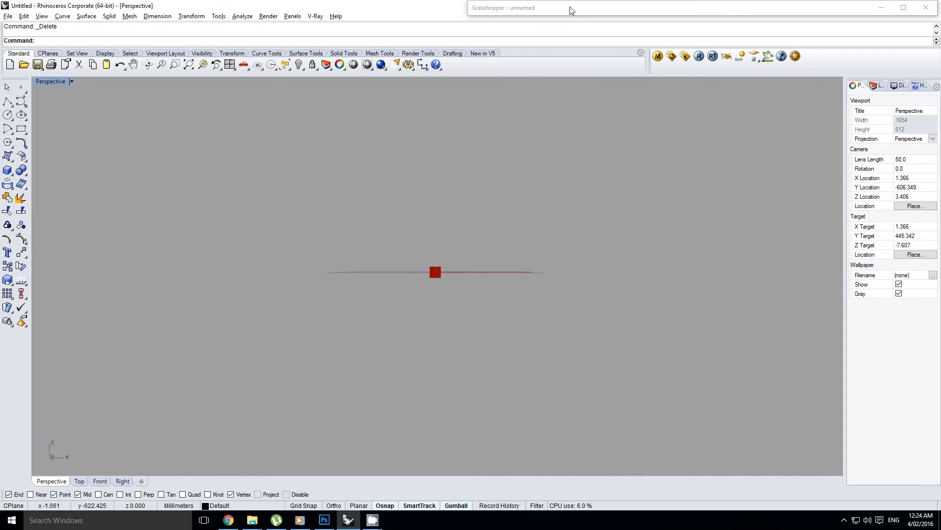
{"action": "double_click", "coordinate": [574, 3]}
{"action": "right_click_drag", "start_coordinate": [573, 174], "coordinate": [607, 177]}
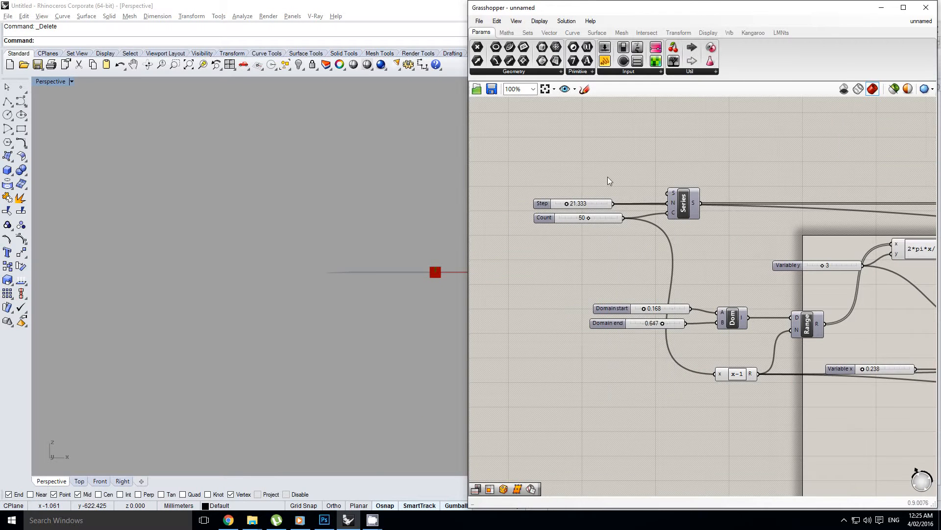
{"action": "left_click", "coordinate": [479, 21]}
{"action": "left_click", "coordinate": [505, 34]}
Step: Add an Arc component to the blank canvas and leave free space beside its inputs
{"action": "double_click", "coordinate": [574, 196]}
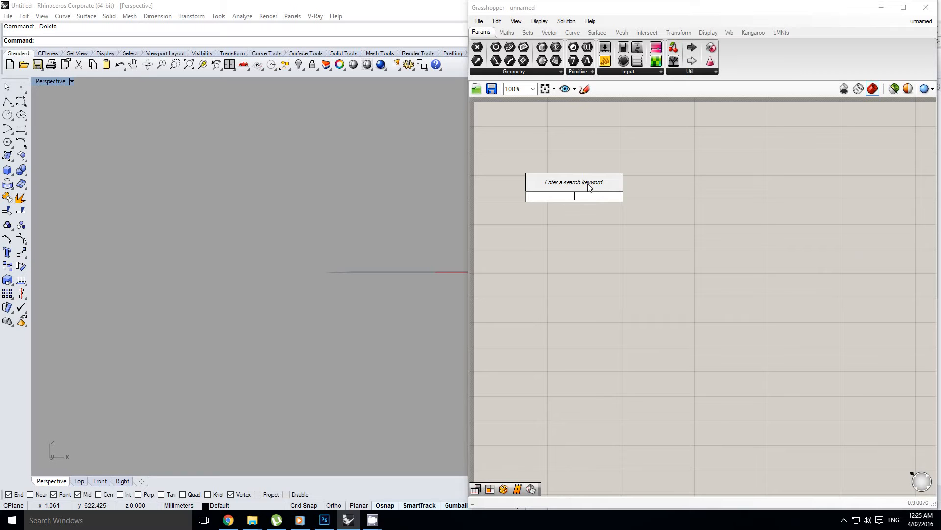
{"action": "type", "text": "arc"}
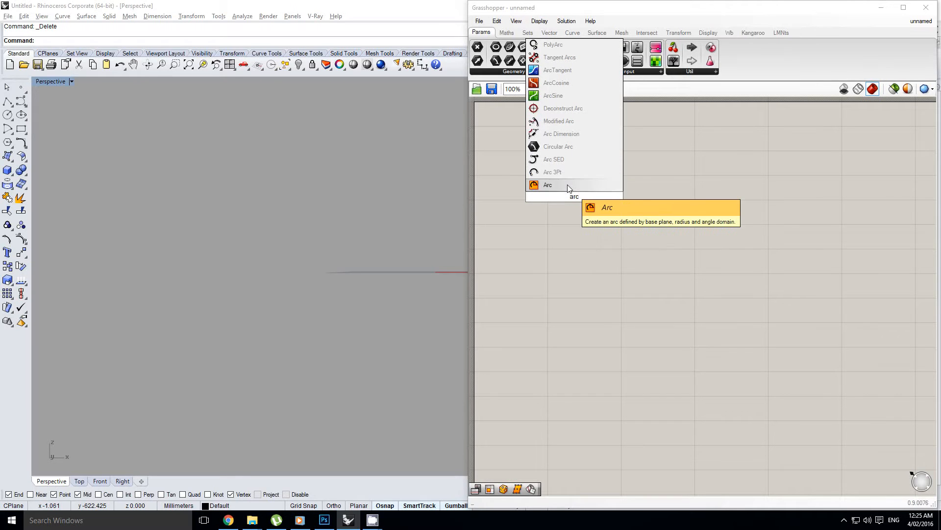
{"action": "left_click", "coordinate": [572, 185]}
{"action": "left_click_drag", "start_coordinate": [568, 193], "coordinate": [667, 193]}
{"action": "scroll", "coordinate": [666, 192], "scroll_direction": "up", "scroll_amount": 2}
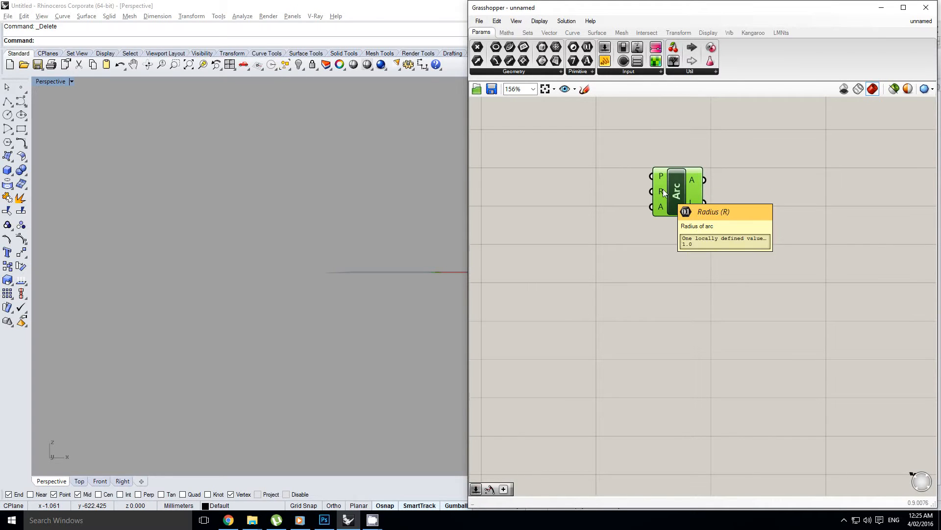
{"action": "scroll", "coordinate": [683, 198], "scroll_direction": "down", "scroll_amount": 4}
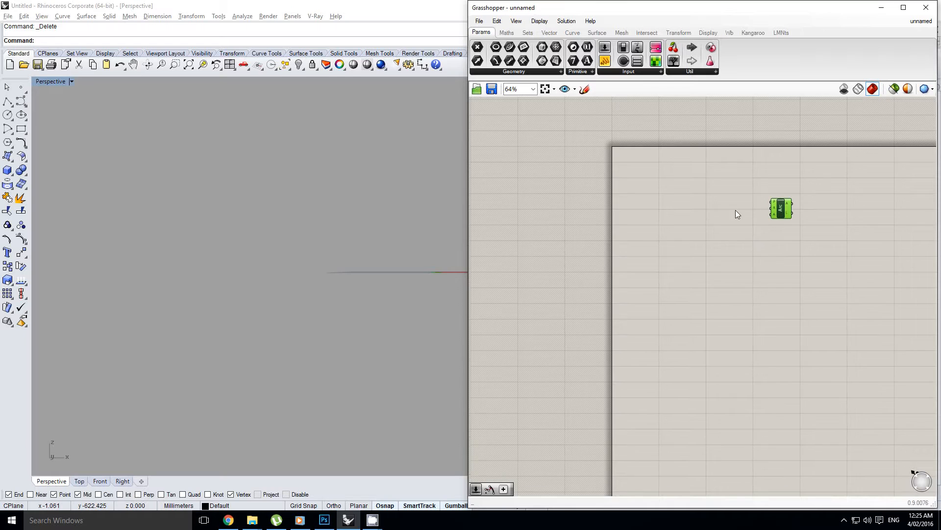
{"action": "scroll", "coordinate": [760, 211], "scroll_direction": "up", "scroll_amount": 2}
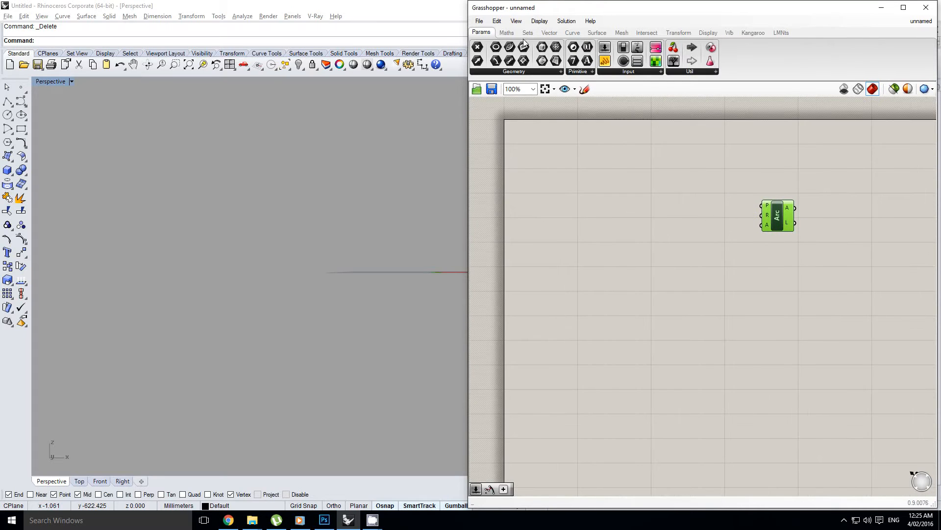
Step: Place an Expression component with x and y inputs on the canvas, ahead of the Arc component's inputs
{"action": "left_click", "coordinate": [507, 33]}
{"action": "left_click_drag", "start_coordinate": [635, 123], "coordinate": [656, 199]}
{"action": "double_click", "coordinate": [656, 199]}
{"action": "left_click", "coordinate": [828, 114]}
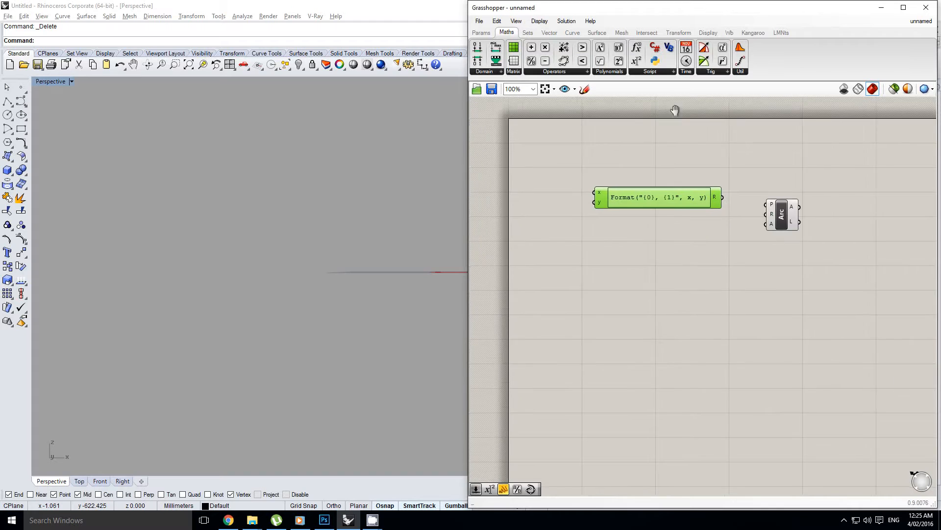
Step: Add a number slider ahead of the Expression component and give it integer rounding with a maximum of 10
{"action": "left_click", "coordinate": [481, 32]}
{"action": "left_click_drag", "start_coordinate": [606, 61], "coordinate": [520, 199]}
{"action": "scroll", "coordinate": [519, 199], "scroll_direction": "up", "scroll_amount": 1}
{"action": "double_click", "coordinate": [564, 190]}
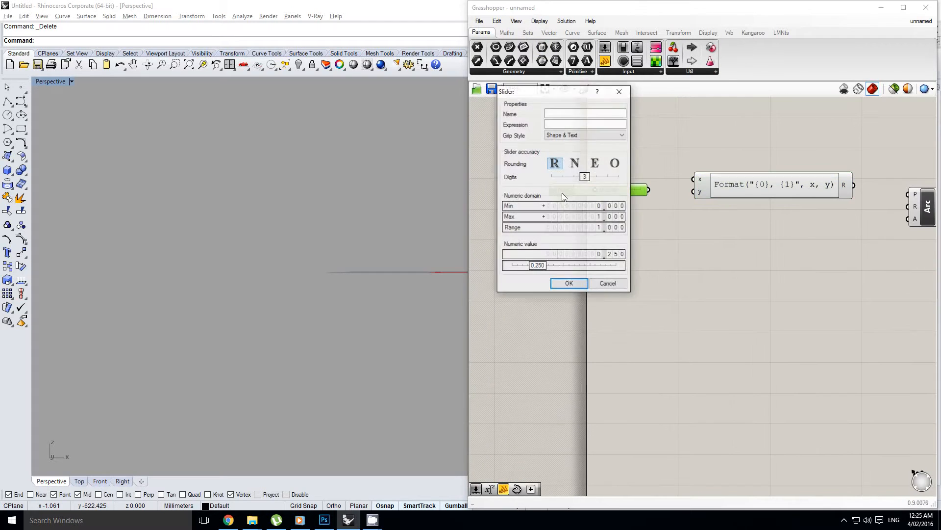
{"action": "double_click", "coordinate": [568, 217]}
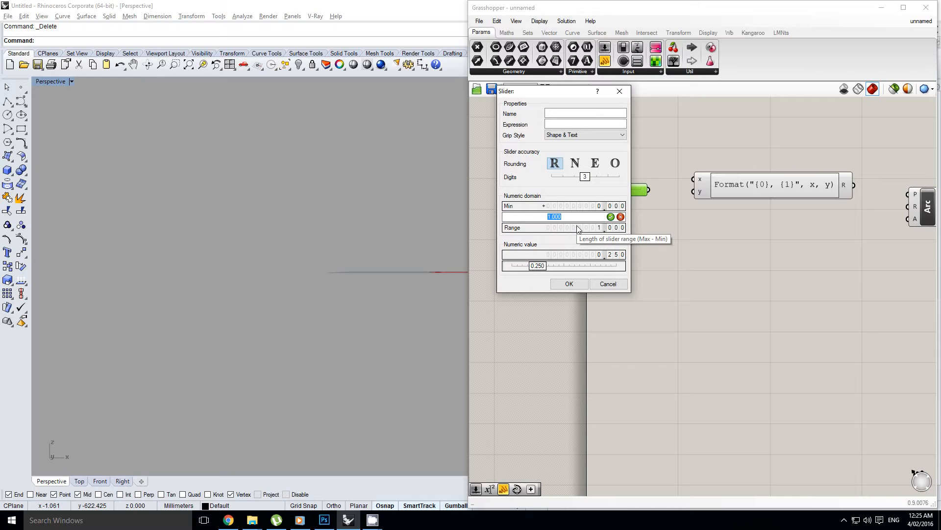
{"action": "type", "text": "10"}
{"action": "left_click", "coordinate": [573, 163]}
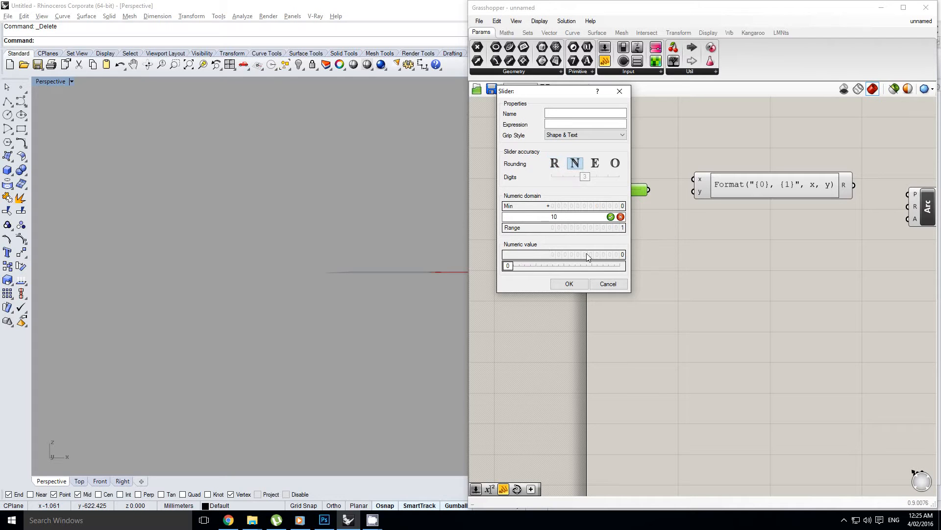
{"action": "left_click", "coordinate": [574, 283]}
Step: Connect the integer slider to the Expression component's y input and set it to 3
{"action": "left_click_drag", "start_coordinate": [648, 189], "coordinate": [693, 191]}
{"action": "scroll", "coordinate": [592, 192], "scroll_direction": "up", "scroll_amount": 1}
{"action": "left_click_drag", "start_coordinate": [594, 191], "coordinate": [615, 192]}
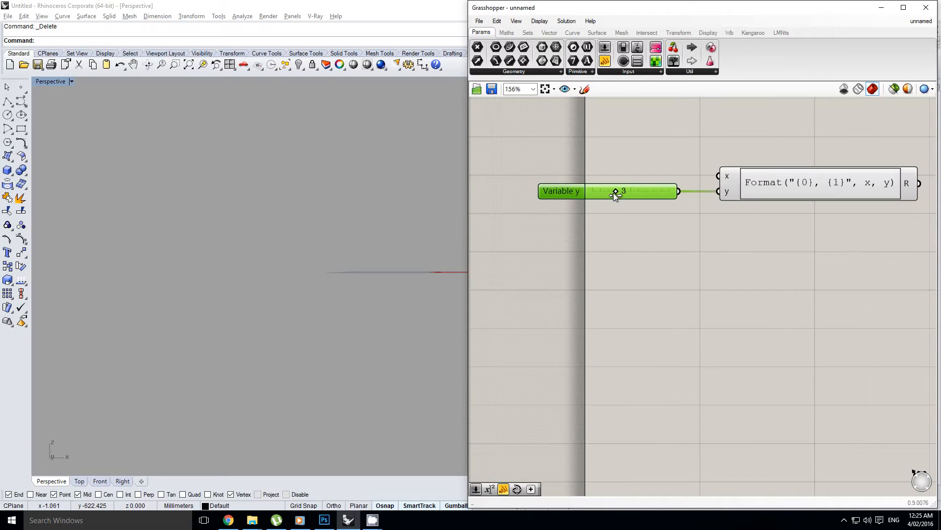
Step: Add a second number slider above the y slider and connect it to the Expression component's x input
{"action": "left_click_drag", "start_coordinate": [605, 61], "coordinate": [567, 166]}
{"action": "mouse_move", "coordinate": [670, 168]}
{"action": "left_mouse_down"}
{"action": "mouse_move", "coordinate": [712, 175]}
{"action": "mouse_move", "coordinate": [659, 172]}
{"action": "left_mouse_up"}
{"action": "right_click_drag", "start_coordinate": [767, 148], "coordinate": [686, 149]}
{"action": "left_click", "coordinate": [686, 149]}
{"action": "right_click_drag", "start_coordinate": [860, 162], "coordinate": [754, 176]}
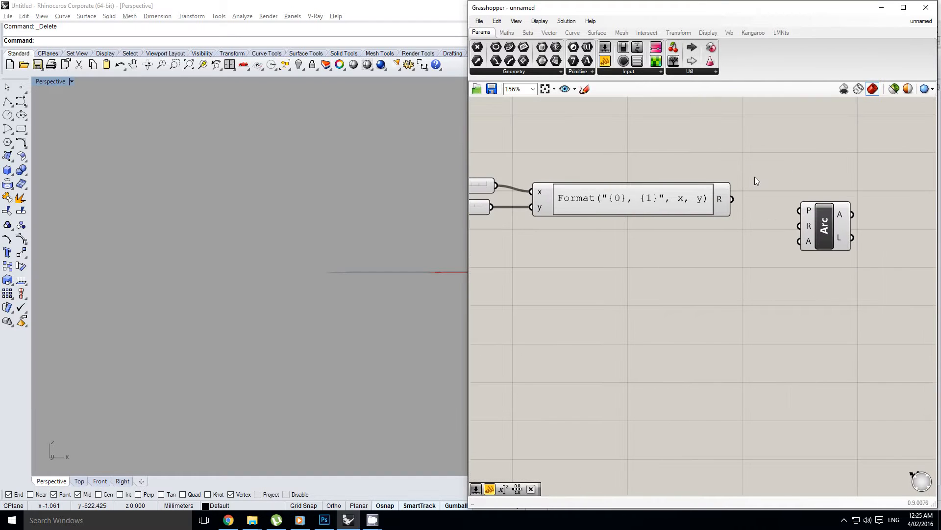
Step: Replace the Expression component's formula with 2*pi*x/y
{"action": "double_click", "coordinate": [609, 209]}
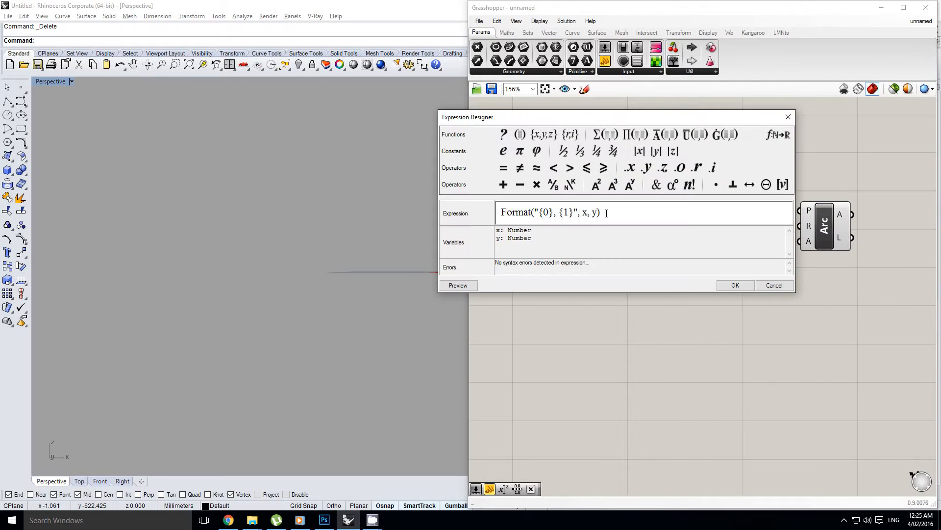
{"action": "type", "text": "2*pi*x/y"}
{"action": "left_click", "coordinate": [742, 288]}
Step: Connect the expression's result R to the Arc component's angle input A
{"action": "right_click_drag", "start_coordinate": [741, 179], "coordinate": [714, 190]}
{"action": "scroll", "coordinate": [646, 212], "scroll_direction": "up", "scroll_amount": 2}
{"action": "left_click", "coordinate": [678, 207]}
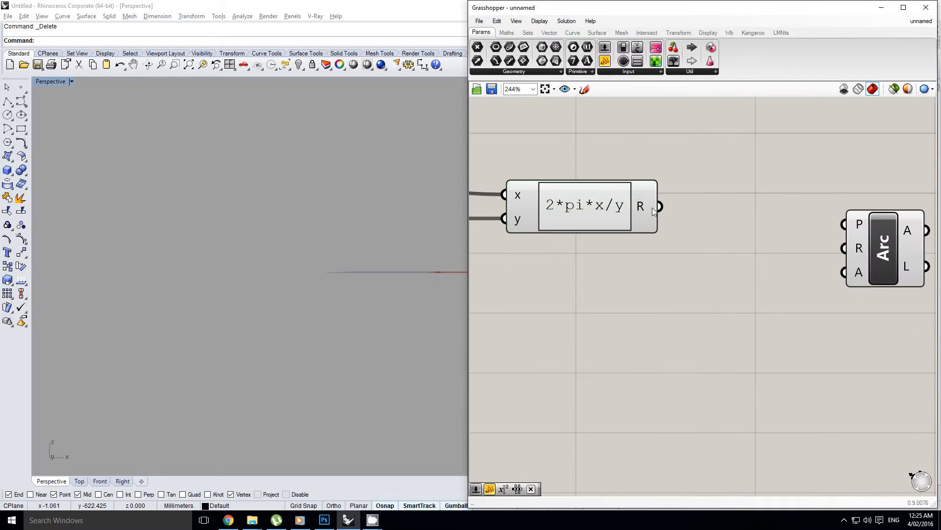
{"action": "scroll", "coordinate": [677, 208], "scroll_direction": "down", "scroll_amount": 4}
{"action": "scroll", "coordinate": [671, 208], "scroll_direction": "up", "scroll_amount": 3}
{"action": "left_click_drag", "start_coordinate": [665, 210], "coordinate": [785, 258]}
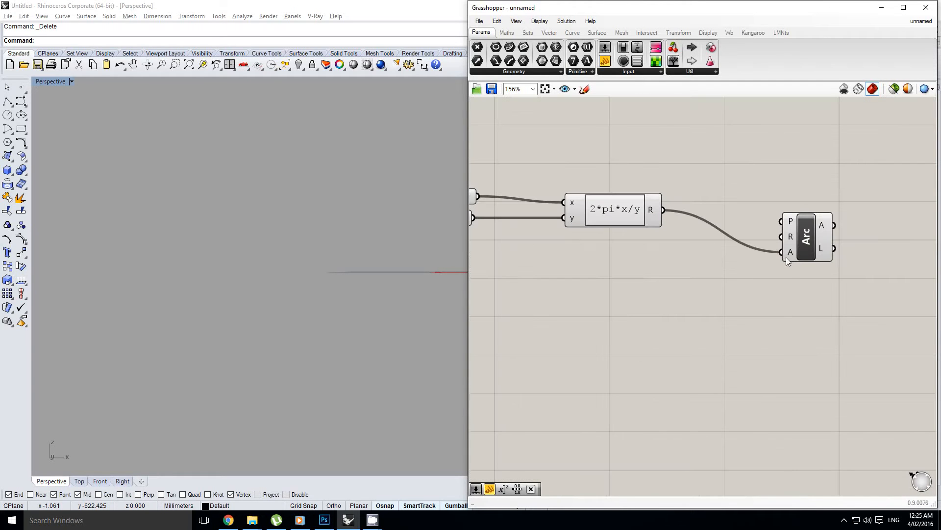
Step: Add an XZ Plane component above the expression and connect it to the Arc's base plane input P
{"action": "right_click_drag", "start_coordinate": [660, 267], "coordinate": [731, 265]}
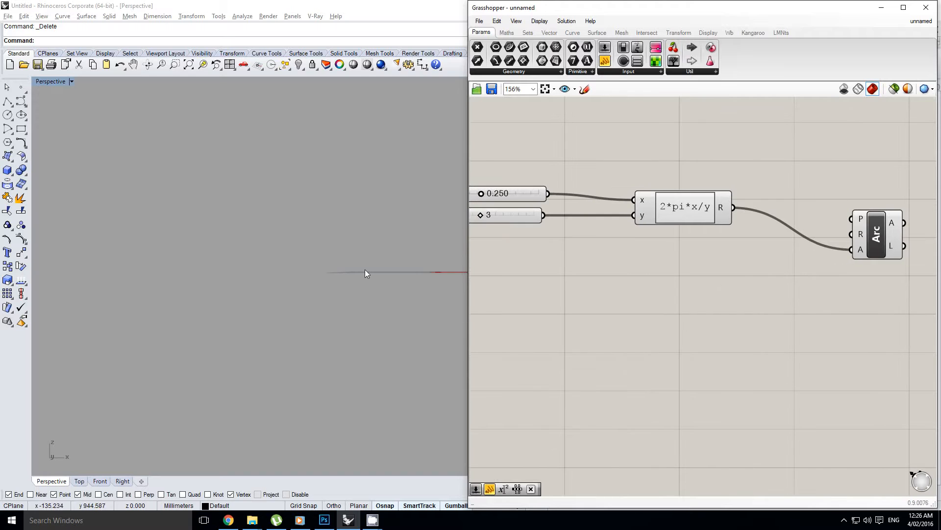
{"action": "double_click", "coordinate": [719, 263]}
{"action": "type", "text": "xz"}
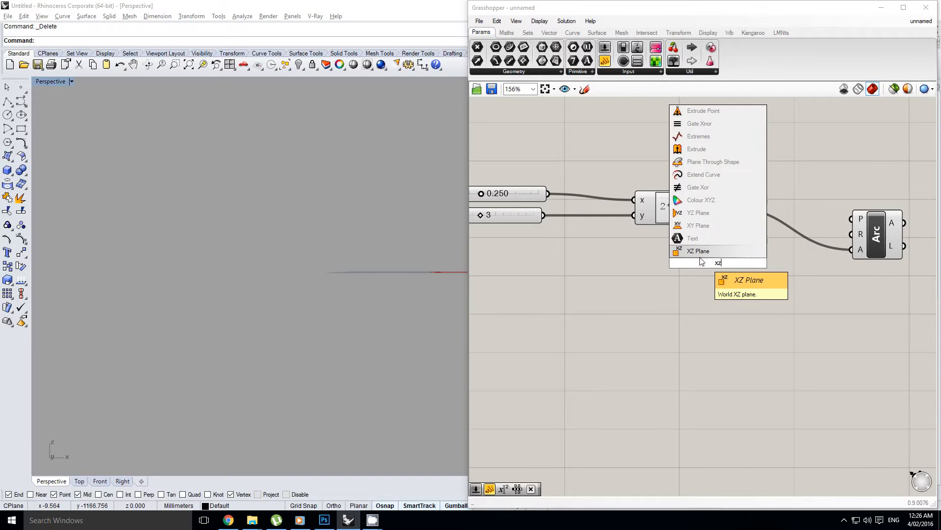
{"action": "left_click", "coordinate": [720, 253]}
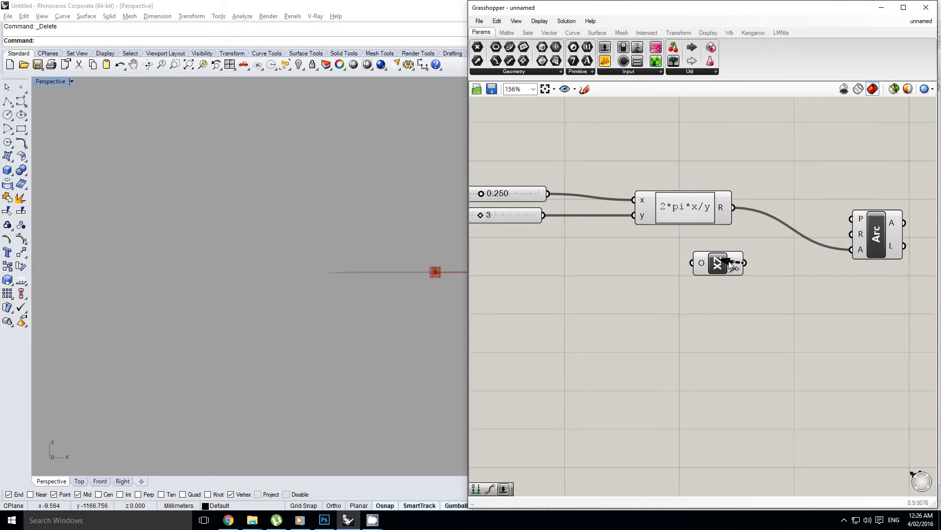
{"action": "left_click", "coordinate": [727, 265]}
{"action": "left_click_drag", "start_coordinate": [741, 263], "coordinate": [843, 221]}
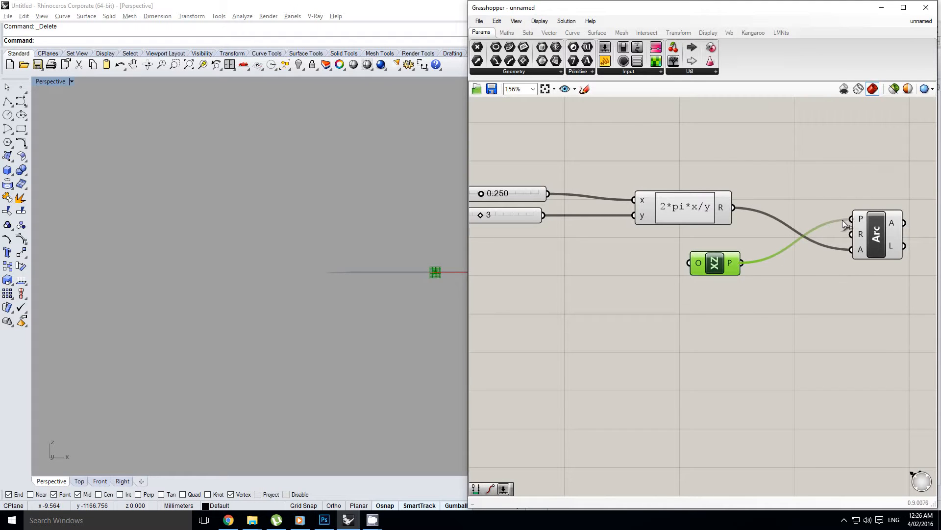
{"action": "left_click_drag", "start_coordinate": [707, 252], "coordinate": [719, 168]}
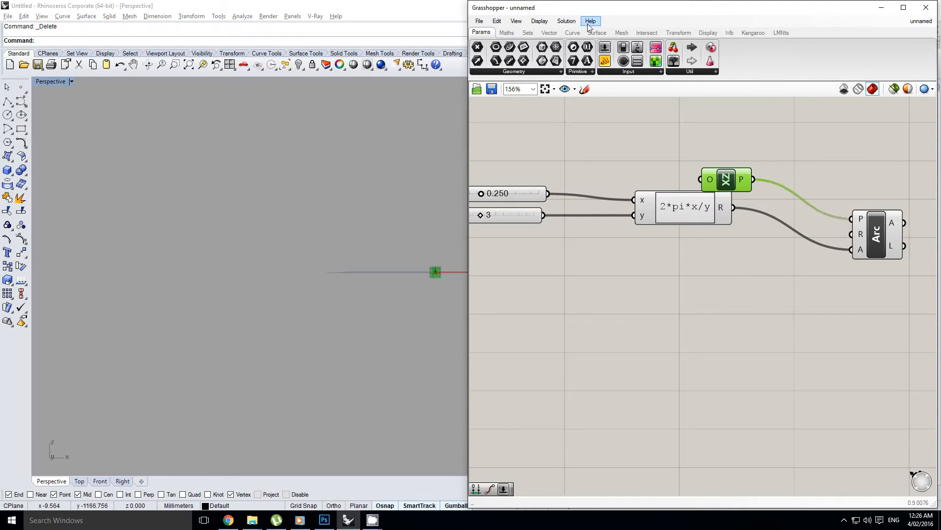
Step: Add another number slider below the expression and set its maximum to 100
{"action": "left_click_drag", "start_coordinate": [660, 269], "coordinate": [660, 265]}
{"action": "double_click", "coordinate": [623, 264]}
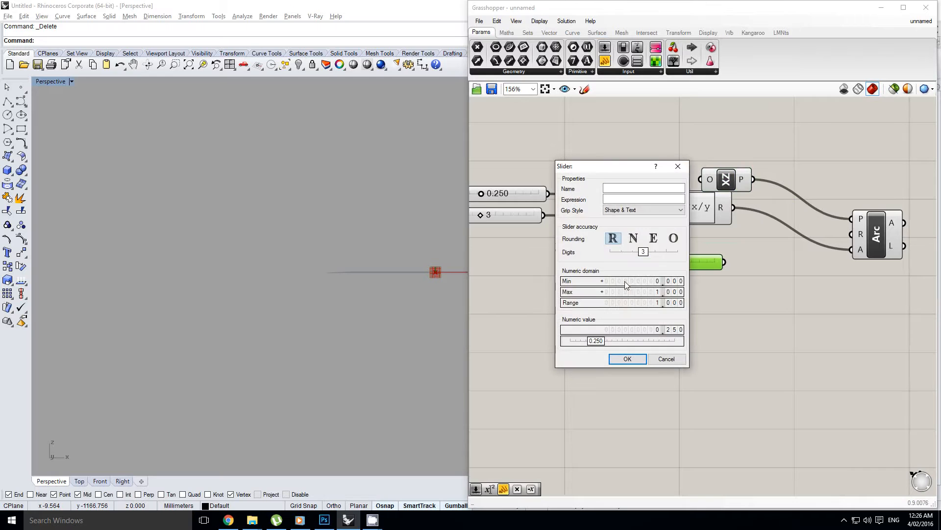
{"action": "double_click", "coordinate": [628, 292]}
{"action": "left_click", "coordinate": [627, 359]}
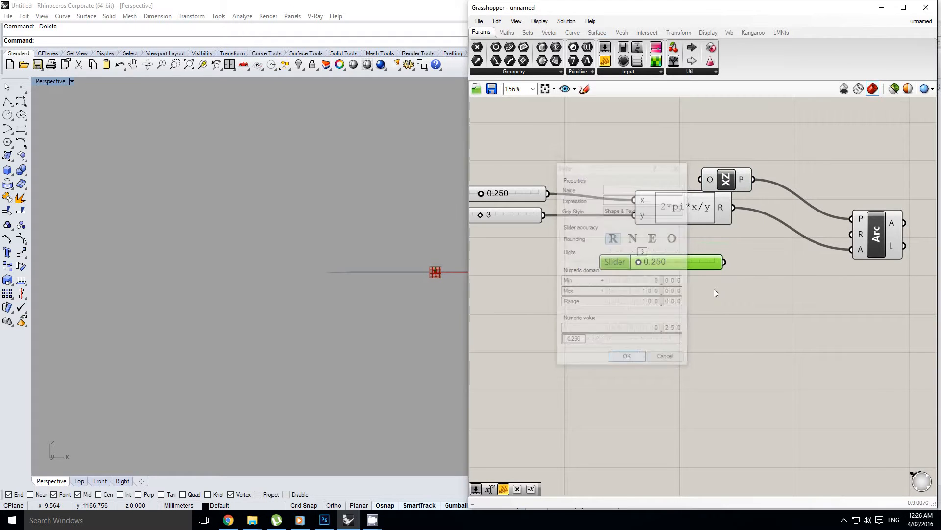
Step: Connect the 0–100 slider to the Arc's radius input and set it to about 82.81
{"action": "left_click_drag", "start_coordinate": [725, 261], "coordinate": [851, 234]}
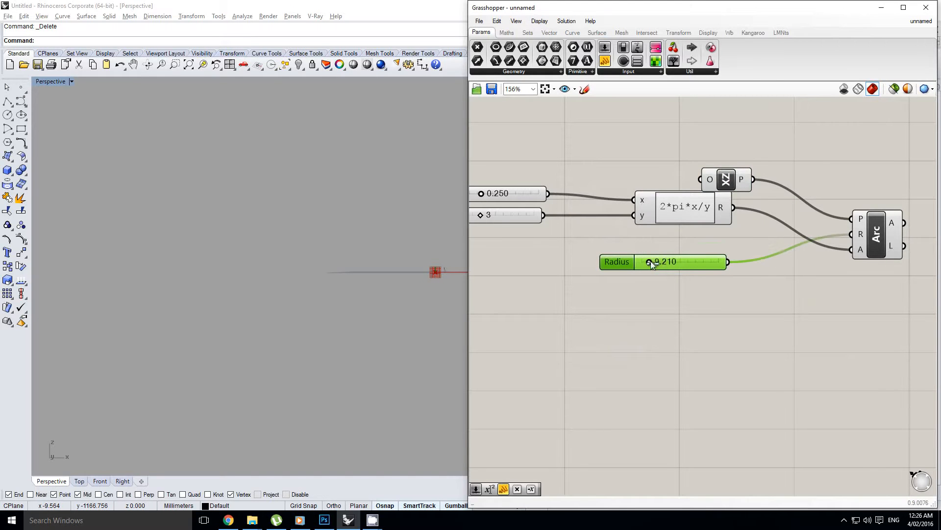
{"action": "left_click_drag", "start_coordinate": [705, 261], "coordinate": [706, 261]}
{"action": "right_click_drag", "start_coordinate": [359, 290], "coordinate": [336, 279]}
{"action": "scroll", "coordinate": [339, 281], "scroll_direction": "down", "scroll_amount": 3}
Step: Set the Variable x slider to 1.000 and align it directly above the Variable y slider
{"action": "right_click_drag", "start_coordinate": [561, 215], "coordinate": [617, 225]}
{"action": "right_click_drag", "start_coordinate": [556, 188], "coordinate": [590, 199]}
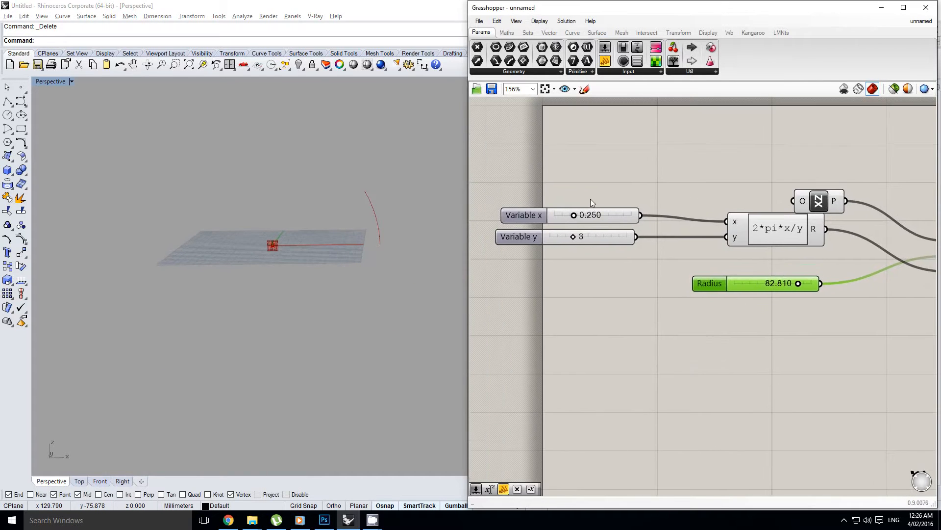
{"action": "scroll", "coordinate": [591, 199], "scroll_direction": "up", "scroll_amount": 1}
{"action": "left_click_drag", "start_coordinate": [578, 218], "coordinate": [657, 222]}
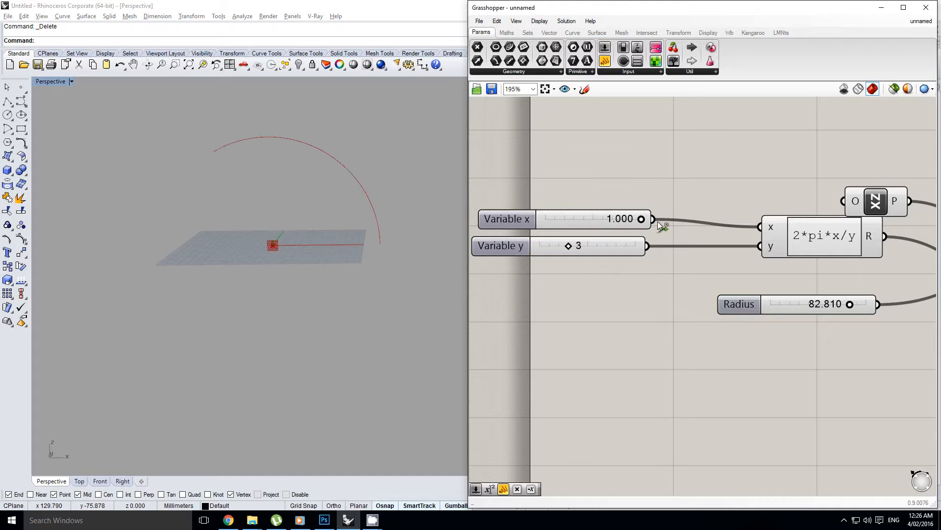
{"action": "right_click_drag", "start_coordinate": [607, 217], "coordinate": [602, 224]}
{"action": "left_click_drag", "start_coordinate": [602, 223], "coordinate": [587, 232]}
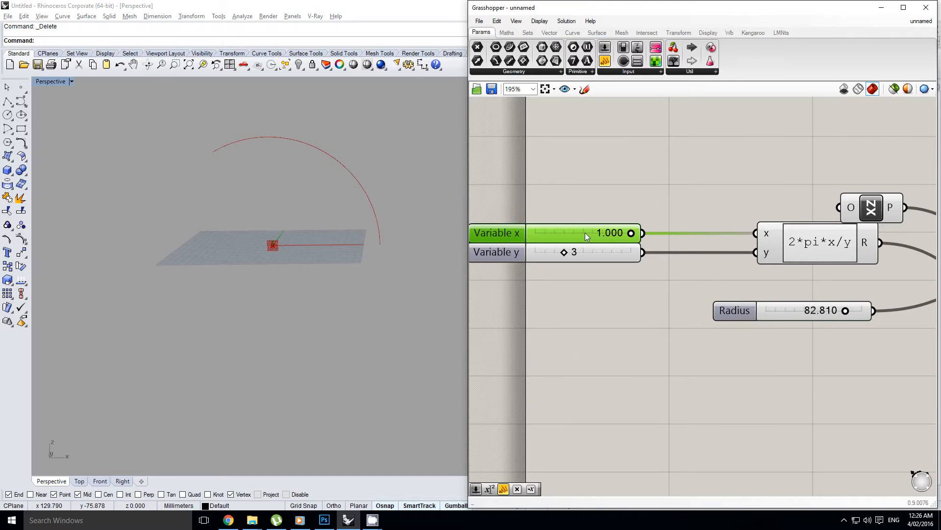
{"action": "left_click", "coordinate": [590, 205]}
{"action": "right_click_drag", "start_coordinate": [297, 225], "coordinate": [315, 227], "text": "shift"}
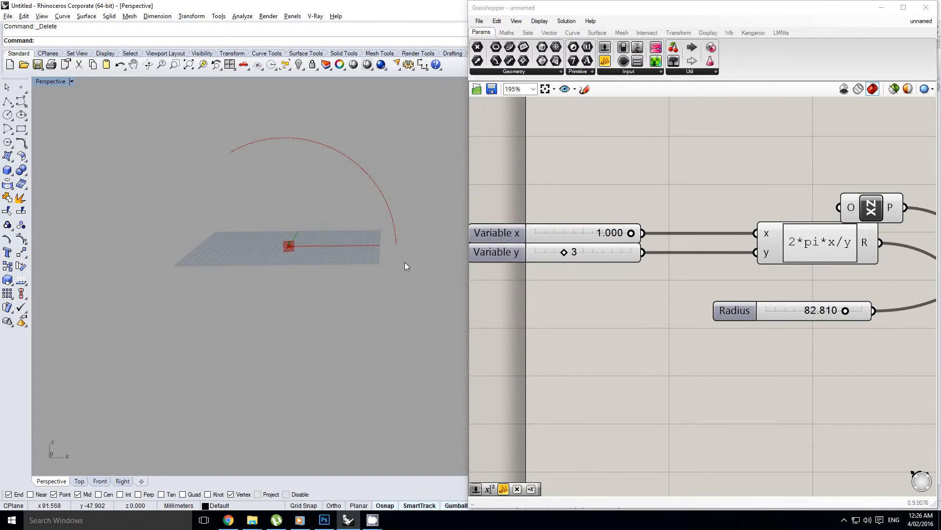
{"action": "right_click_drag", "start_coordinate": [624, 199], "coordinate": [637, 199]}
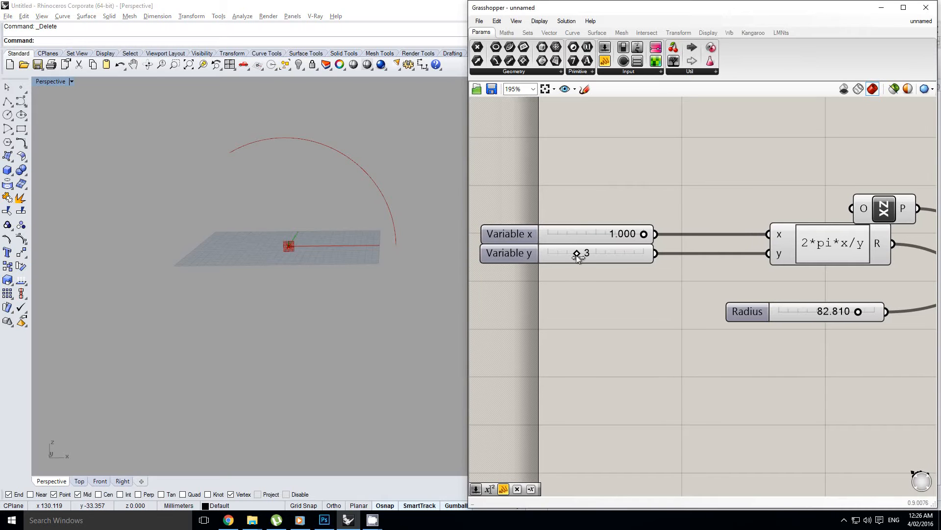
{"action": "left_click", "coordinate": [561, 258]}
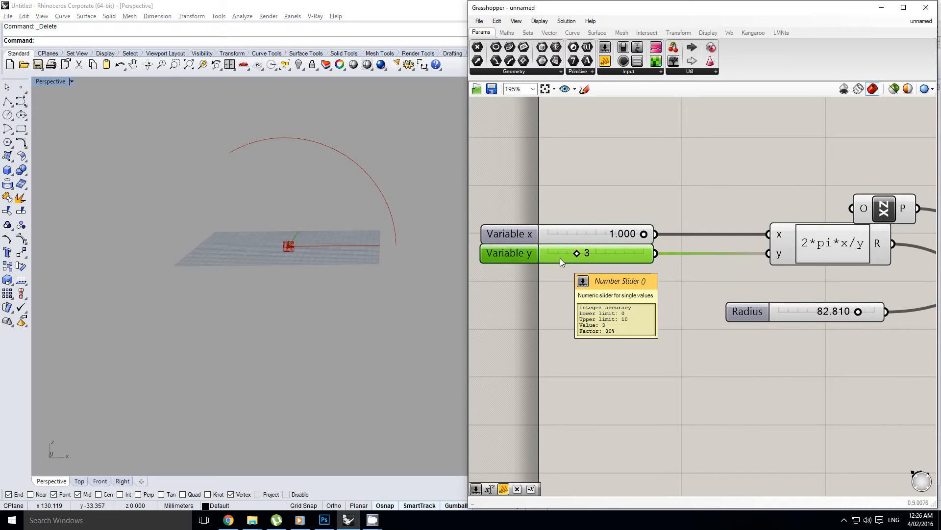
{"action": "scroll", "coordinate": [340, 217], "scroll_direction": "down", "scroll_amount": 2}
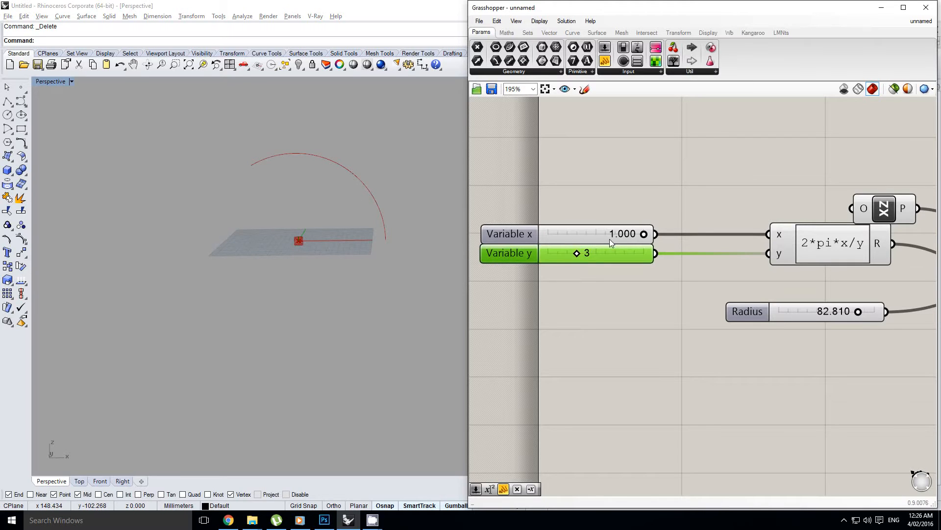
{"action": "mouse_move", "coordinate": [644, 236]}
{"action": "left_mouse_down"}
{"action": "mouse_move", "coordinate": [550, 236]}
{"action": "mouse_move", "coordinate": [641, 240]}
{"action": "left_mouse_up"}
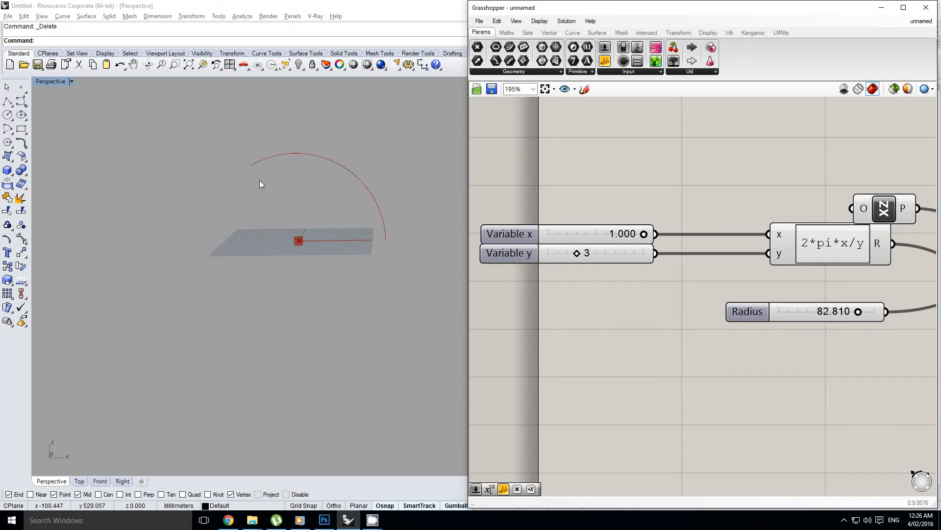
Step: Set the Variable x slider to 0.5, with Variable y set to 4
{"action": "double_click", "coordinate": [607, 234]}
{"action": "type", "text": "0.5"}
{"action": "key", "text": "Return"}
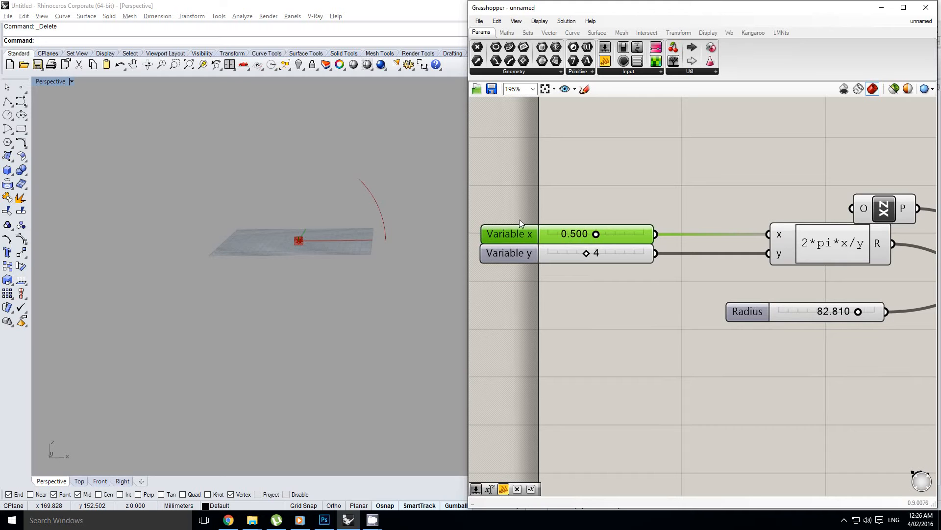
Step: Return the Variable x slider to its maximum of 1.000
{"action": "left_click_drag", "start_coordinate": [595, 236], "coordinate": [646, 235]}
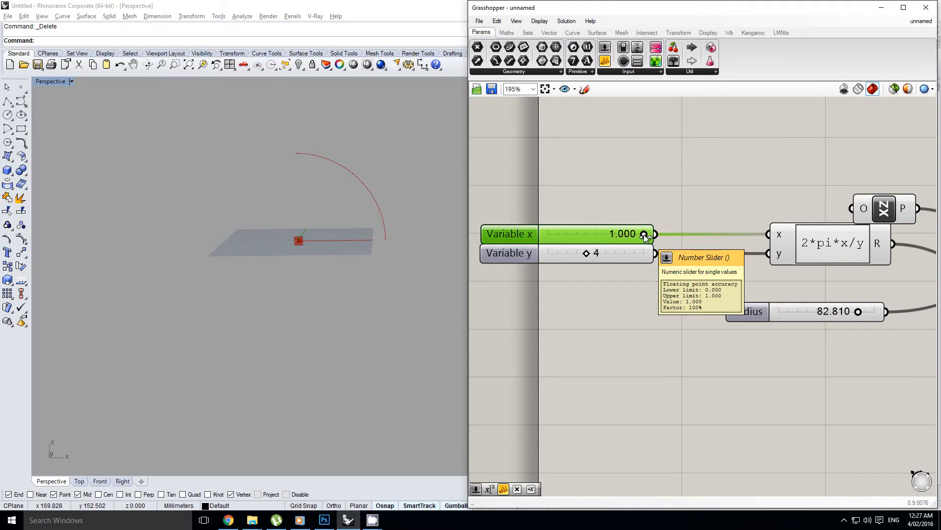
{"action": "mouse_move", "coordinate": [644, 236]}
{"action": "left_mouse_down"}
{"action": "mouse_move", "coordinate": [558, 235]}
{"action": "mouse_move", "coordinate": [652, 239]}
{"action": "left_mouse_up"}
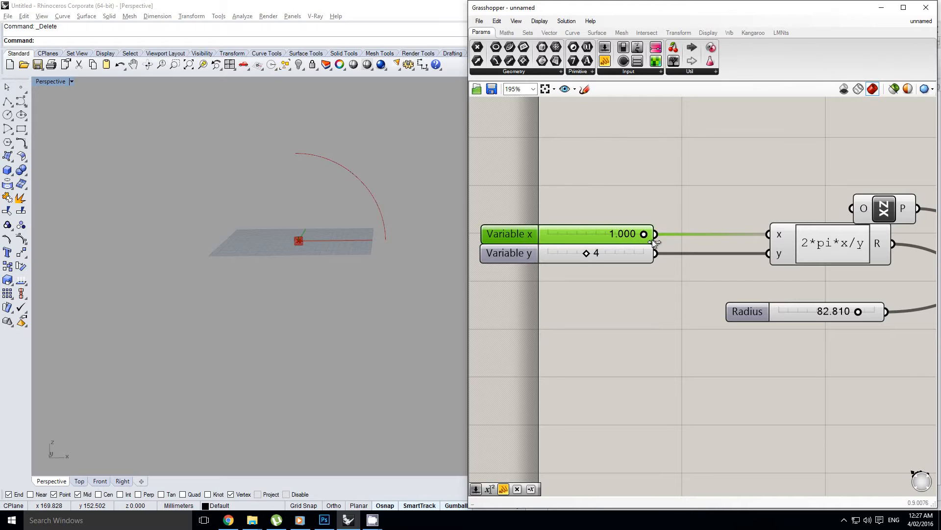
Step: Move the XZ Plane component farther up and away from the expression component
{"action": "left_click", "coordinate": [667, 208]}
{"action": "scroll", "coordinate": [679, 204], "scroll_direction": "down", "scroll_amount": 2}
{"action": "right_click_drag", "start_coordinate": [687, 207], "coordinate": [638, 215]}
{"action": "left_click_drag", "start_coordinate": [704, 224], "coordinate": [719, 202]}
{"action": "right_click_drag", "start_coordinate": [622, 182], "coordinate": [666, 198]}
{"action": "left_click", "coordinate": [666, 198]}
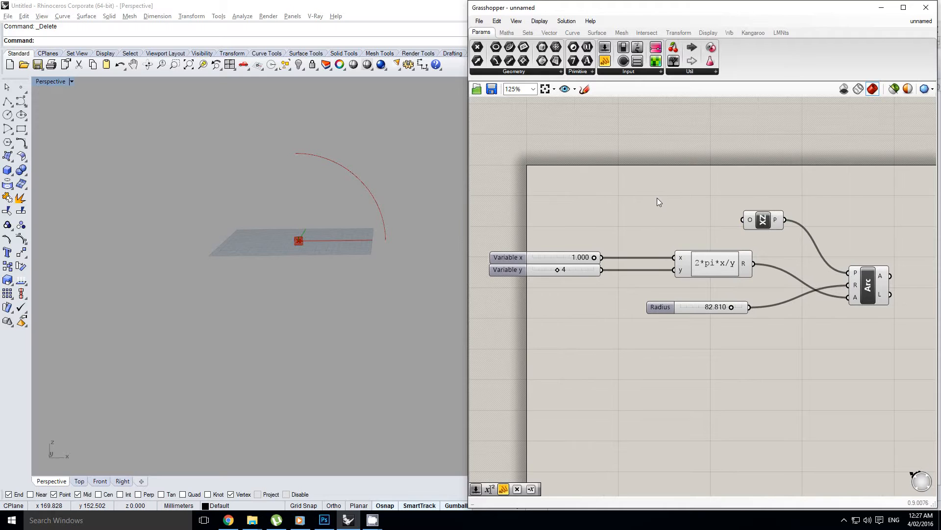
Step: Add a Construct Point component and connect its point output to the XZ Plane's origin input
{"action": "double_click", "coordinate": [657, 198]}
{"action": "double_click", "coordinate": [646, 192]}
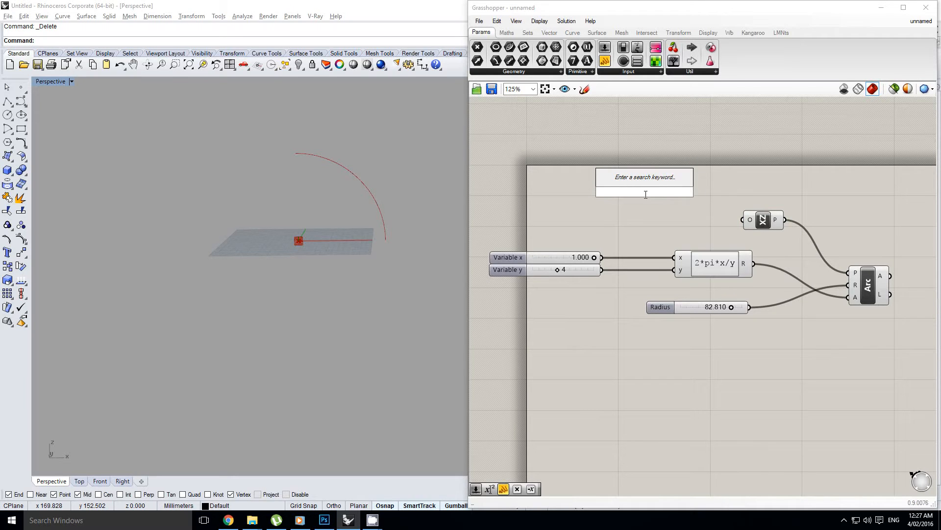
{"action": "type", "text": "cons"}
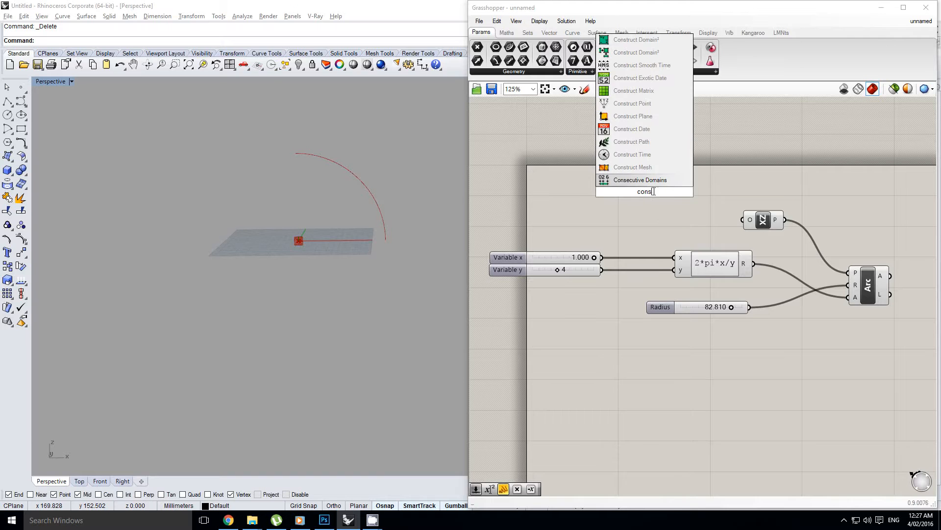
{"action": "left_click", "coordinate": [640, 117]}
{"action": "scroll", "coordinate": [661, 190], "scroll_direction": "up", "scroll_amount": 1}
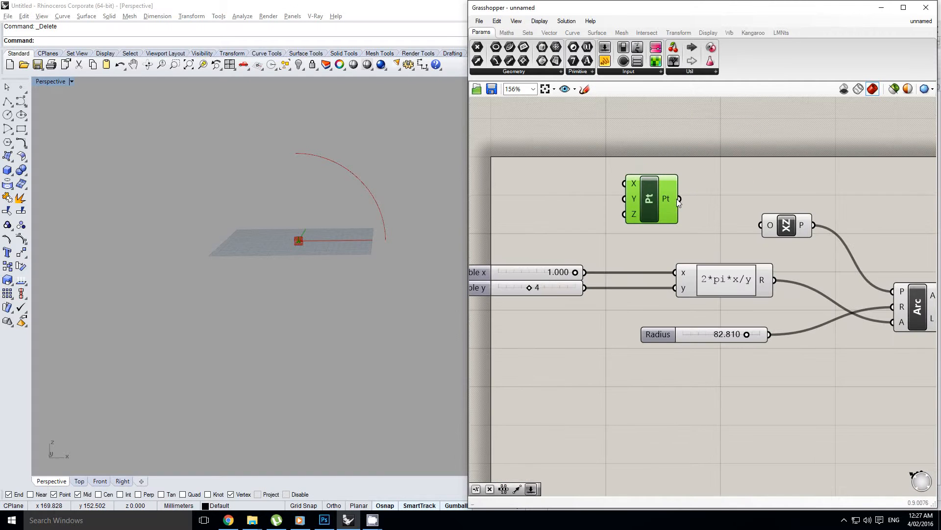
{"action": "left_click_drag", "start_coordinate": [683, 224], "coordinate": [761, 225]}
Step: Add a Series component, connect its output to the Construct Point's Y input, and align the two components
{"action": "right_click_drag", "start_coordinate": [544, 194], "coordinate": [686, 191]}
{"action": "double_click", "coordinate": [684, 178]}
{"action": "type", "text": "series"}
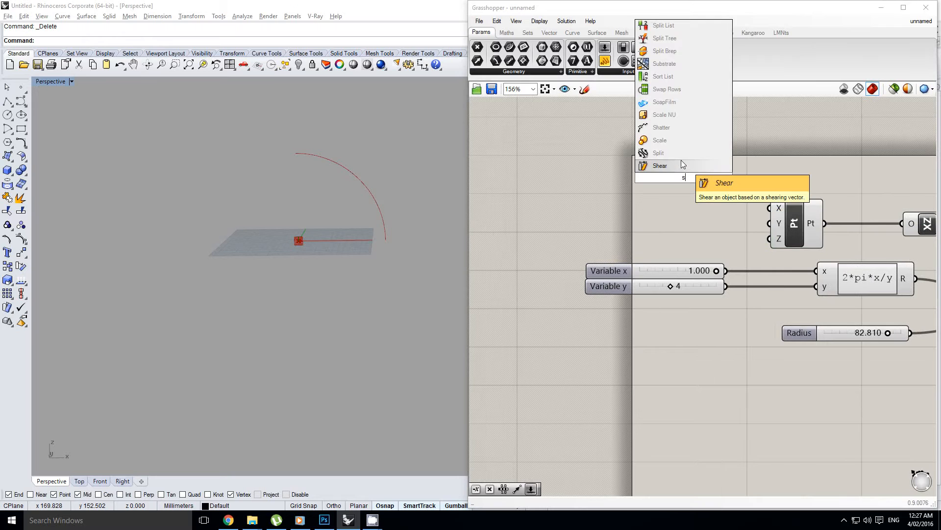
{"action": "key", "text": "Return"}
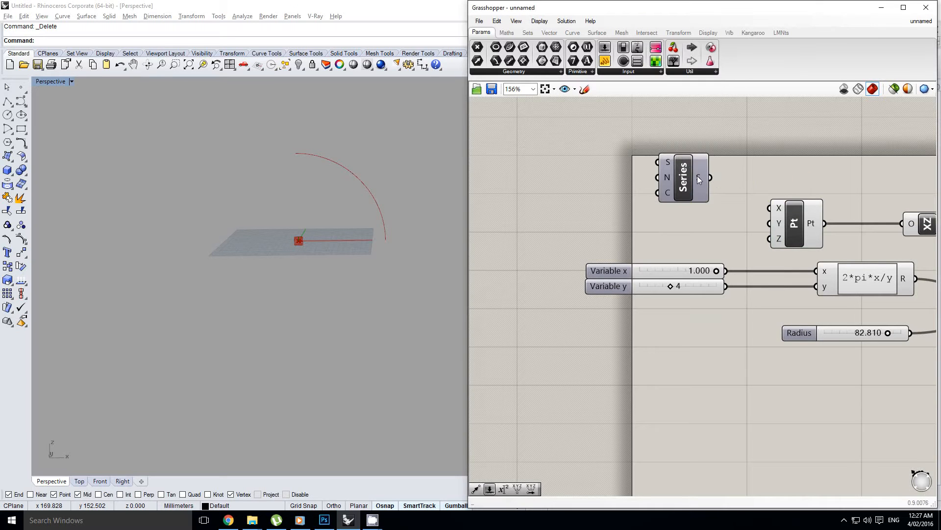
{"action": "left_click_drag", "start_coordinate": [697, 176], "coordinate": [766, 223]}
{"action": "left_click_drag", "start_coordinate": [656, 182], "coordinate": [673, 224]}
{"action": "right_click_drag", "start_coordinate": [672, 221], "coordinate": [686, 197]}
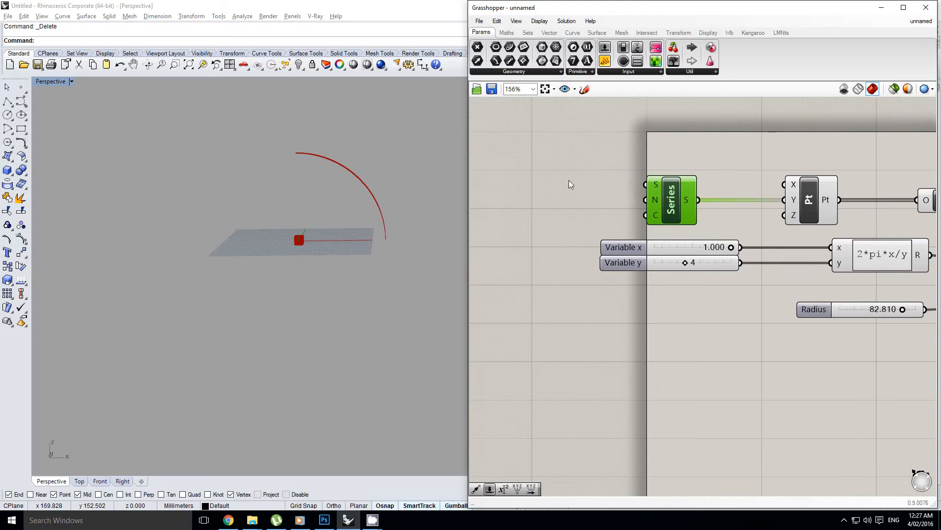
Step: Connect a copy of the Variable x slider, with its maximum set to 30, to the Series step input
{"action": "right_click_drag", "start_coordinate": [565, 182], "coordinate": [615, 188]}
{"action": "left_click_drag", "start_coordinate": [667, 258], "coordinate": [518, 200], "text": "alt"}
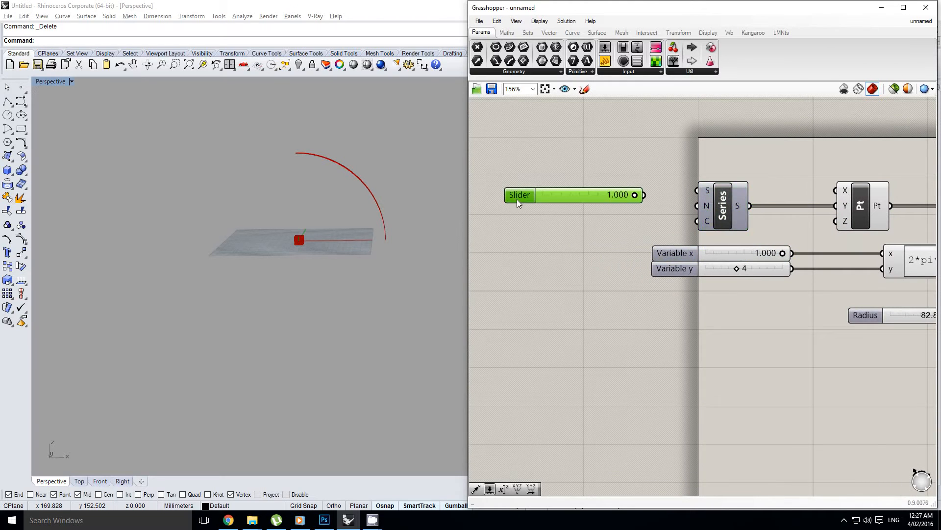
{"action": "double_click", "coordinate": [514, 198]}
{"action": "double_click", "coordinate": [521, 226]}
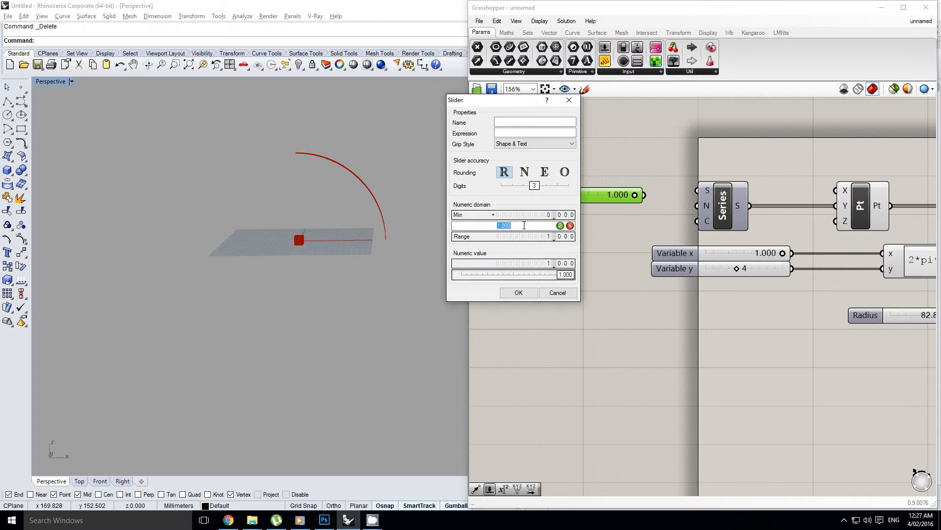
{"action": "type", "text": "10"}
{"action": "left_click", "coordinate": [519, 293]}
{"action": "left_click_drag", "start_coordinate": [644, 195], "coordinate": [699, 209]}
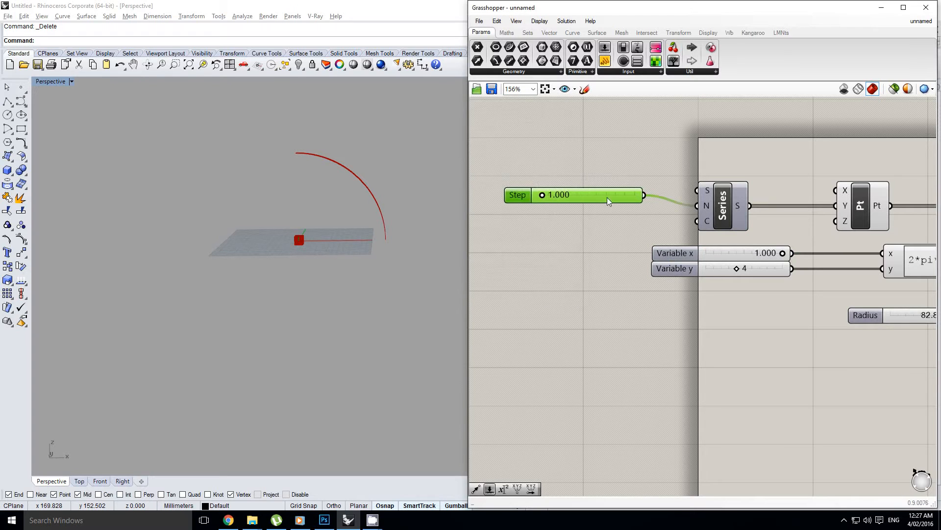
{"action": "left_click_drag", "start_coordinate": [607, 197], "coordinate": [613, 208]}
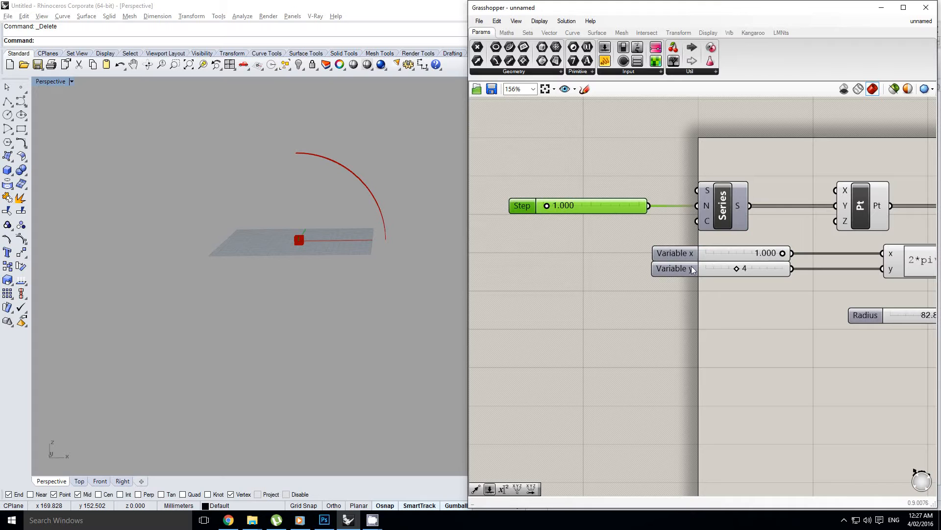
Step: Copy the Variable y slider, raise its maximum, set it to 20, and connect it to the Series count input
{"action": "left_click_drag", "start_coordinate": [691, 269], "coordinate": [528, 228], "text": "alt"}
{"action": "double_click", "coordinate": [529, 229]}
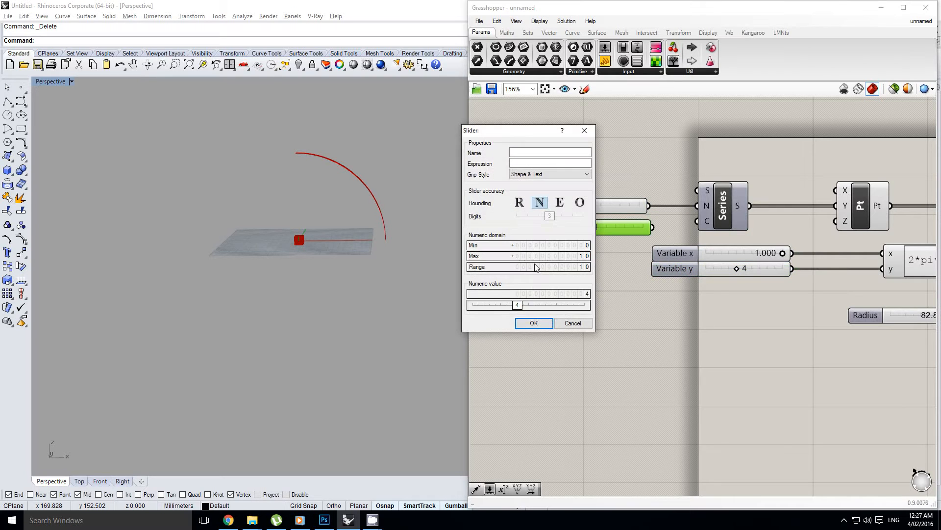
{"action": "left_click", "coordinate": [537, 260]}
{"action": "type", "text": "40"}
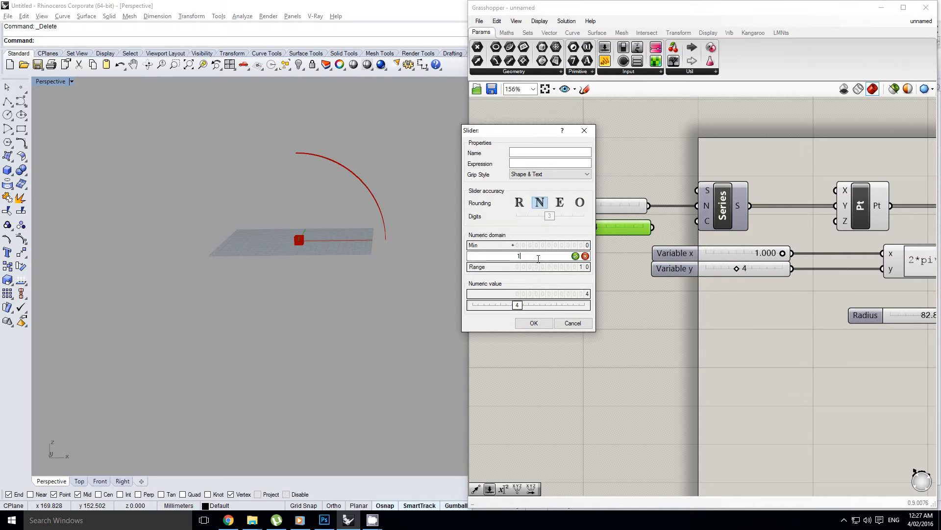
{"action": "key", "text": "Return"}
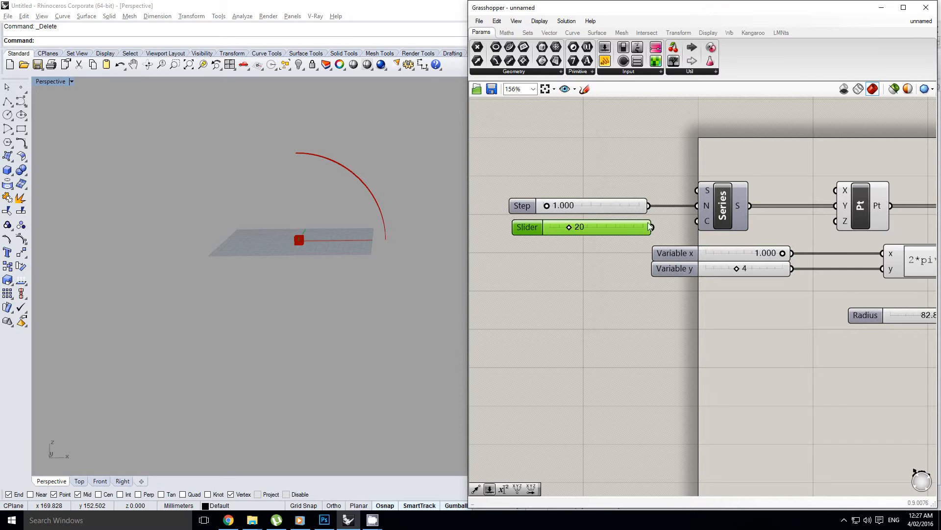
{"action": "left_click_drag", "start_coordinate": [652, 227], "coordinate": [697, 221]}
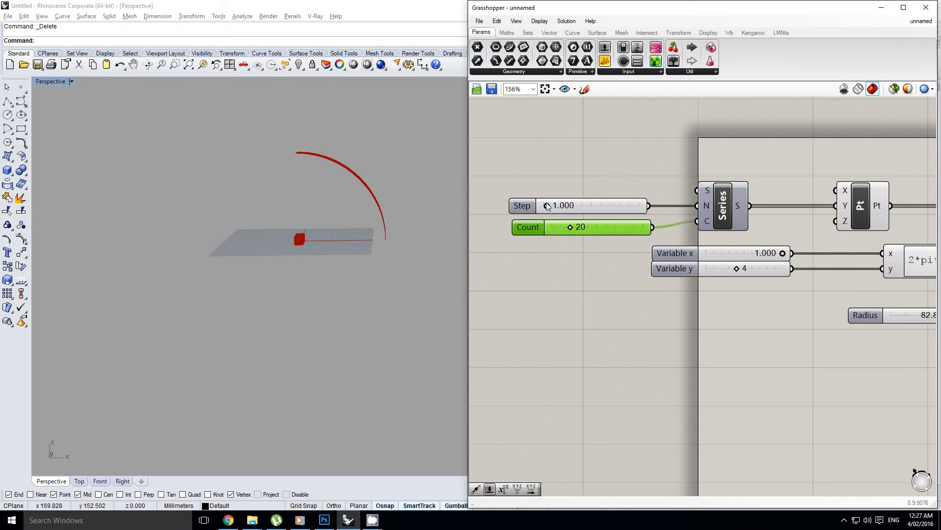
Step: Set the Step slider to its maximum of 30 to space the arcs farther apart
{"action": "left_click_drag", "start_coordinate": [548, 206], "coordinate": [636, 208]}
{"action": "right_click_drag", "start_coordinate": [337, 186], "coordinate": [316, 204]}
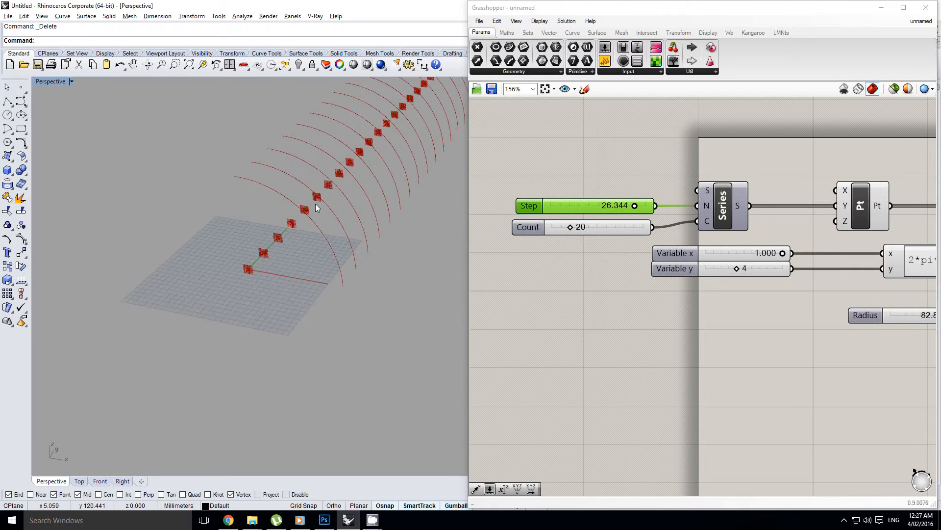
{"action": "scroll", "coordinate": [316, 204], "scroll_direction": "down", "scroll_amount": 6}
{"action": "right_click_drag", "start_coordinate": [339, 168], "coordinate": [358, 147]}
{"action": "left_click_drag", "start_coordinate": [630, 206], "coordinate": [649, 210]}
Step: Raise the Step slider's maximum to 50
{"action": "double_click", "coordinate": [539, 206]}
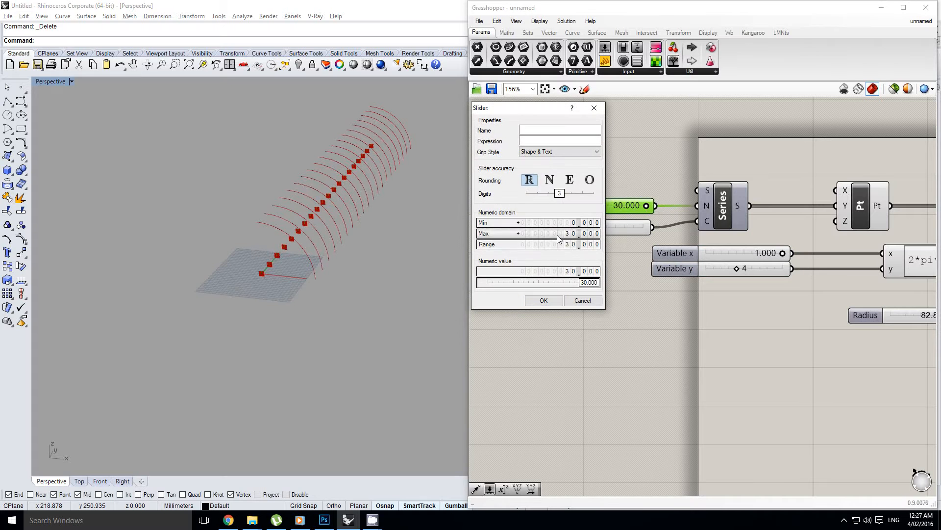
{"action": "left_click", "coordinate": [540, 234]}
{"action": "type", "text": "50"}
{"action": "left_click", "coordinate": [544, 301]}
{"action": "scroll", "coordinate": [627, 272], "scroll_direction": "down", "scroll_amount": 3}
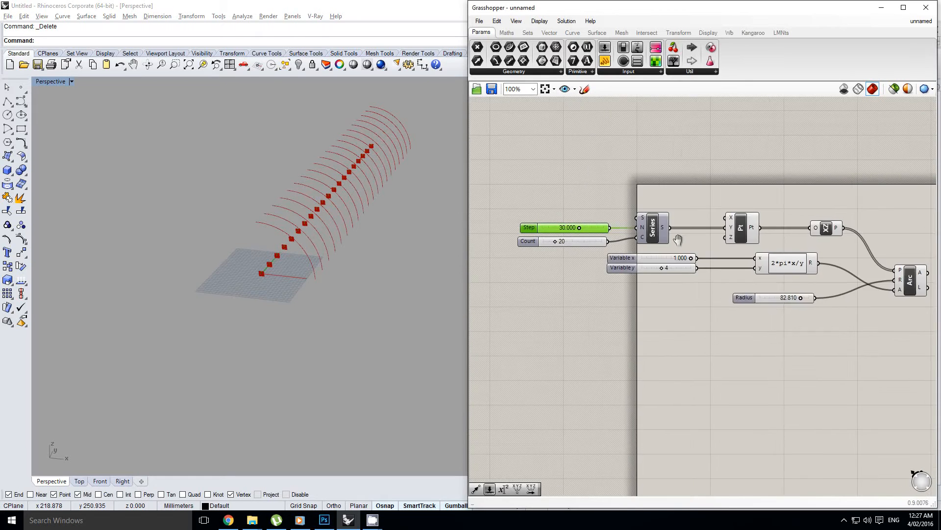
{"action": "right_click_drag", "start_coordinate": [795, 260], "coordinate": [723, 262]}
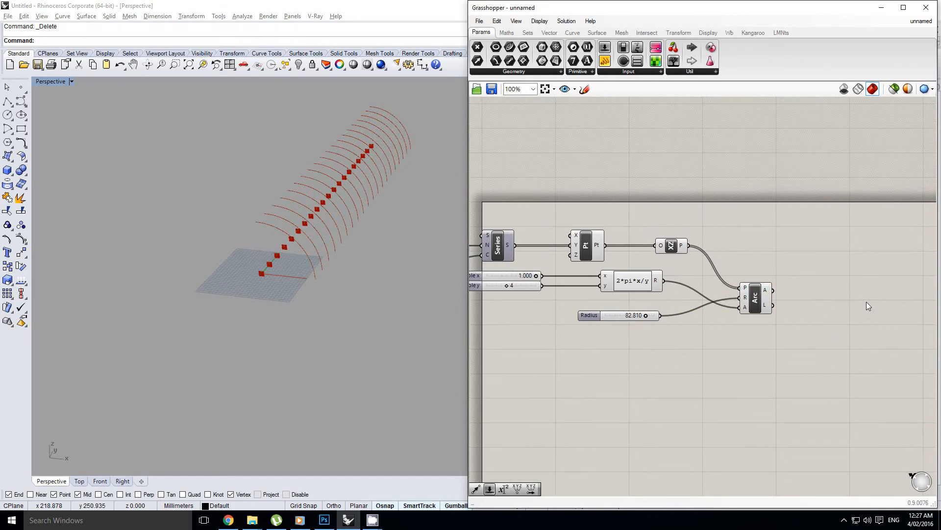
{"action": "double_click", "coordinate": [851, 299]}
{"action": "double_click", "coordinate": [831, 280]}
{"action": "type", "text": "rot"}
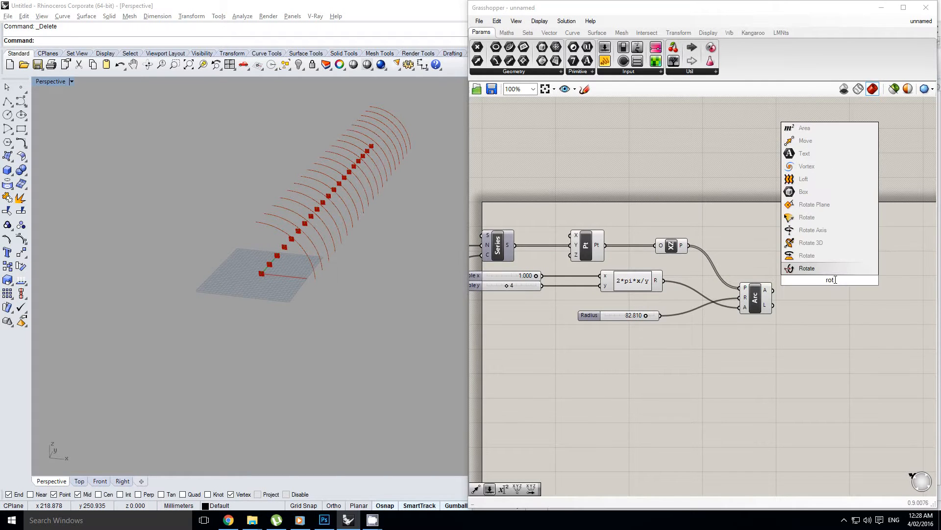
{"action": "key", "text": "Up"}
{"action": "key", "text": "Return"}
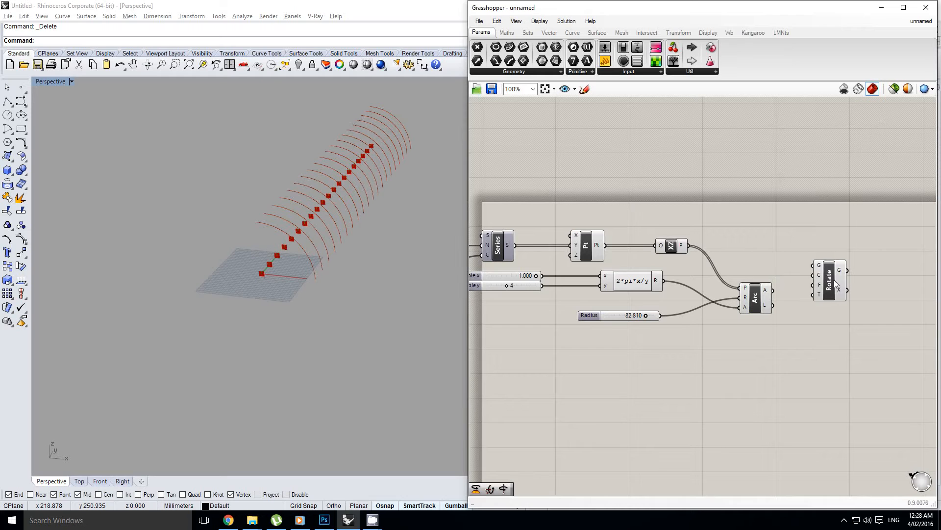
{"action": "key", "text": "Delete"}
Step: Add the Rotate component that rotates an object in a plane and connect the Arc output to its geometry input
{"action": "double_click", "coordinate": [831, 282]}
{"action": "type", "text": "rot"}
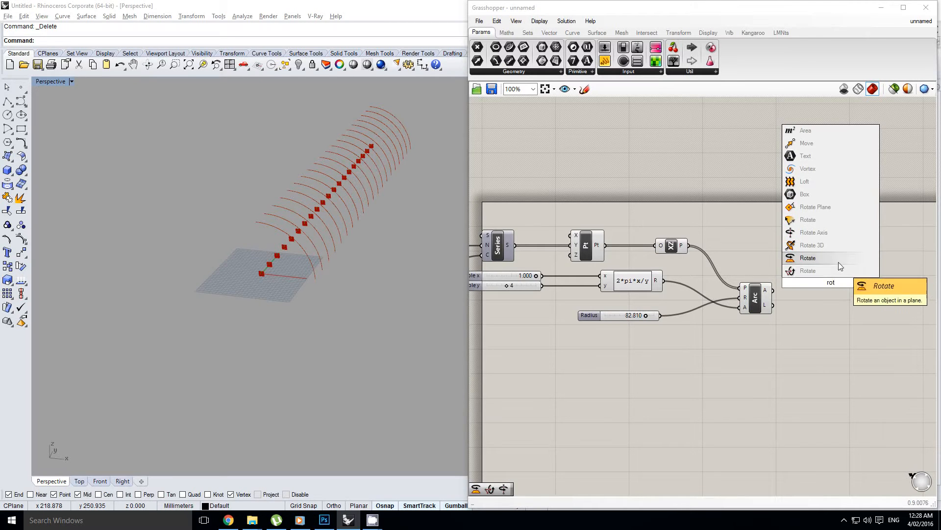
{"action": "left_click", "coordinate": [838, 261]}
{"action": "scroll", "coordinate": [827, 287], "scroll_direction": "up", "scroll_amount": 3}
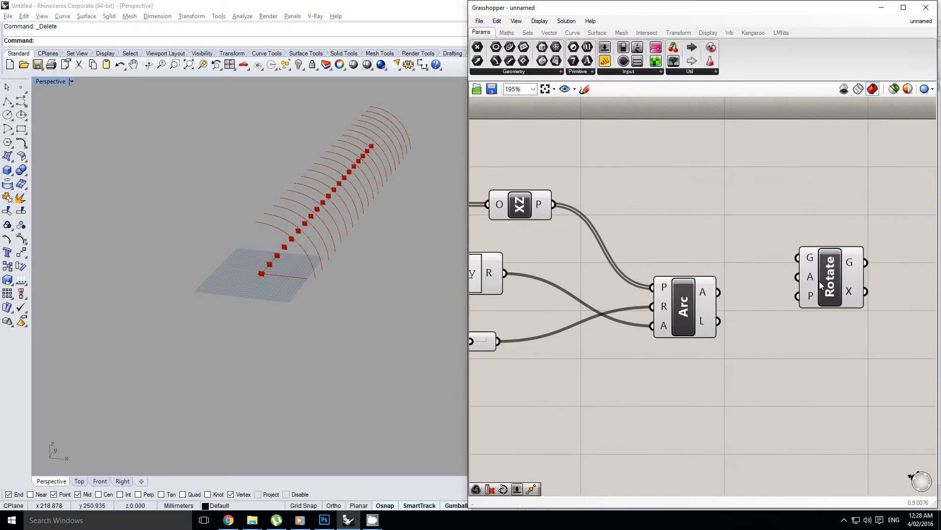
{"action": "scroll", "coordinate": [813, 289], "scroll_direction": "down", "scroll_amount": 3}
{"action": "left_click_drag", "start_coordinate": [807, 286], "coordinate": [811, 290]}
{"action": "scroll", "coordinate": [749, 294], "scroll_direction": "up", "scroll_amount": 1}
{"action": "left_click_drag", "start_coordinate": [735, 289], "coordinate": [829, 297]}
Step: Connect the XZ Plane output to the Rotate component's plane input
{"action": "right_click_drag", "start_coordinate": [375, 262], "coordinate": [398, 254], "text": "shift"}
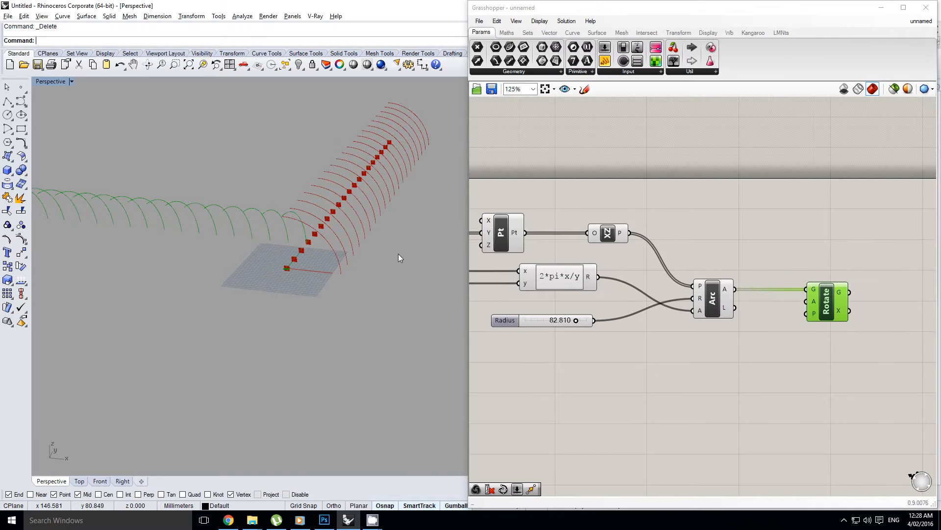
{"action": "right_click_drag", "start_coordinate": [681, 281], "coordinate": [704, 278]}
{"action": "left_click", "coordinate": [665, 239]}
{"action": "left_click_drag", "start_coordinate": [656, 230], "coordinate": [833, 311]}
{"action": "right_click_drag", "start_coordinate": [345, 249], "coordinate": [357, 243]}
Step: Add a Range component below the Radius slider
{"action": "right_click_drag", "start_coordinate": [639, 354], "coordinate": [645, 350]}
{"action": "scroll", "coordinate": [734, 325], "scroll_direction": "down", "scroll_amount": 3}
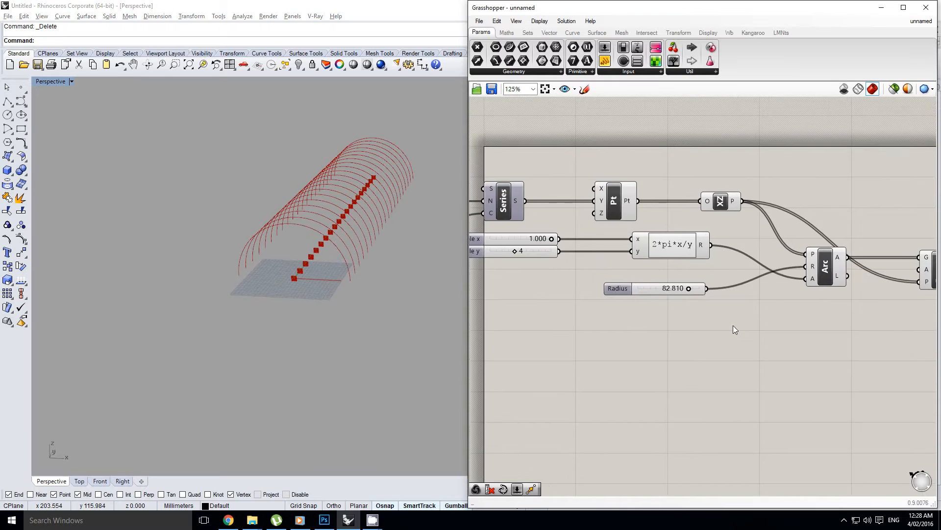
{"action": "double_click", "coordinate": [721, 341]}
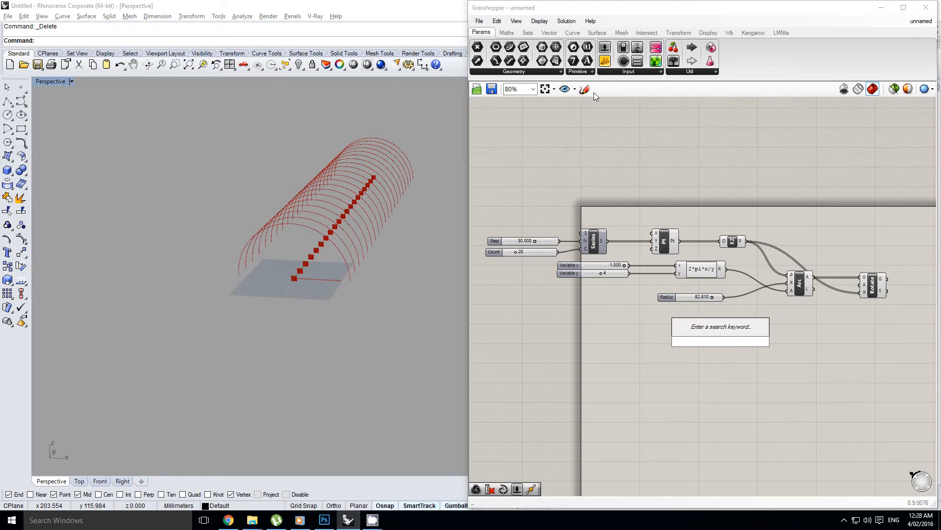
{"action": "left_click", "coordinate": [588, 134]}
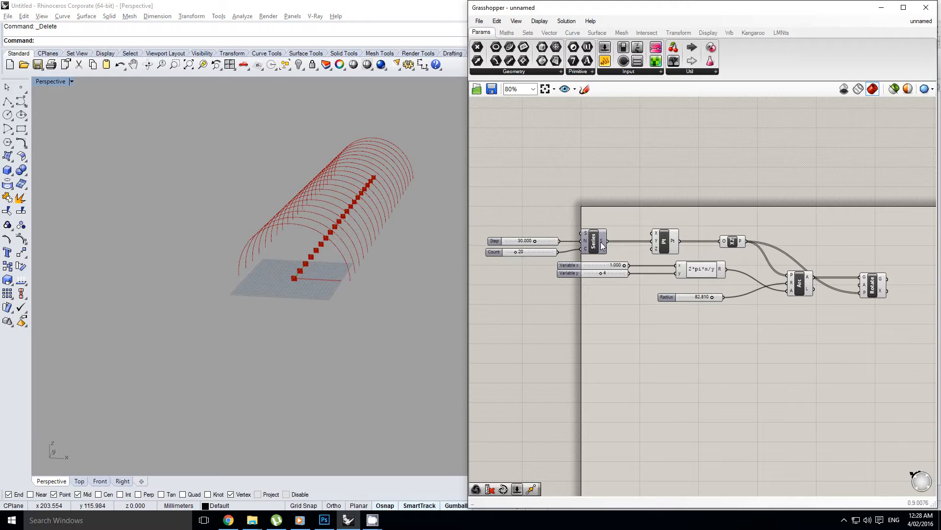
{"action": "double_click", "coordinate": [686, 344]}
{"action": "type", "text": "range"}
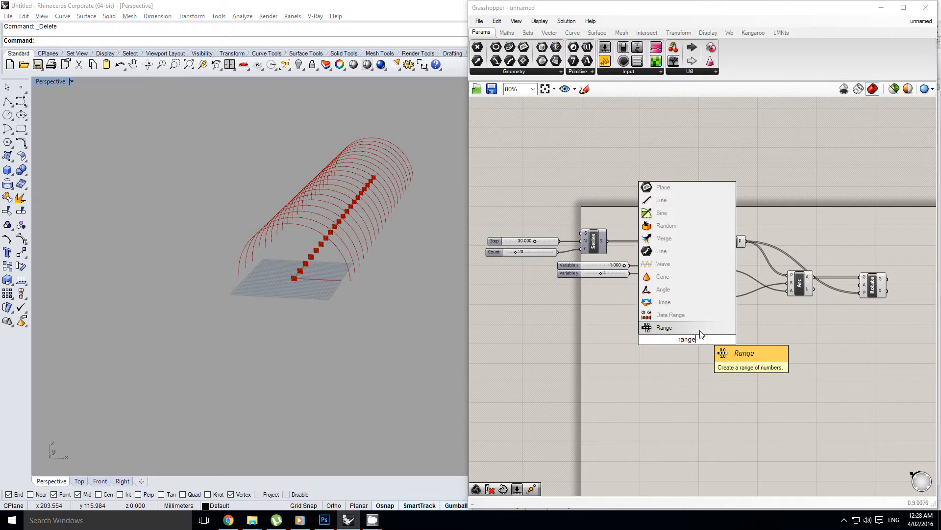
{"action": "key", "text": "Return"}
{"action": "left_click", "coordinate": [699, 330]}
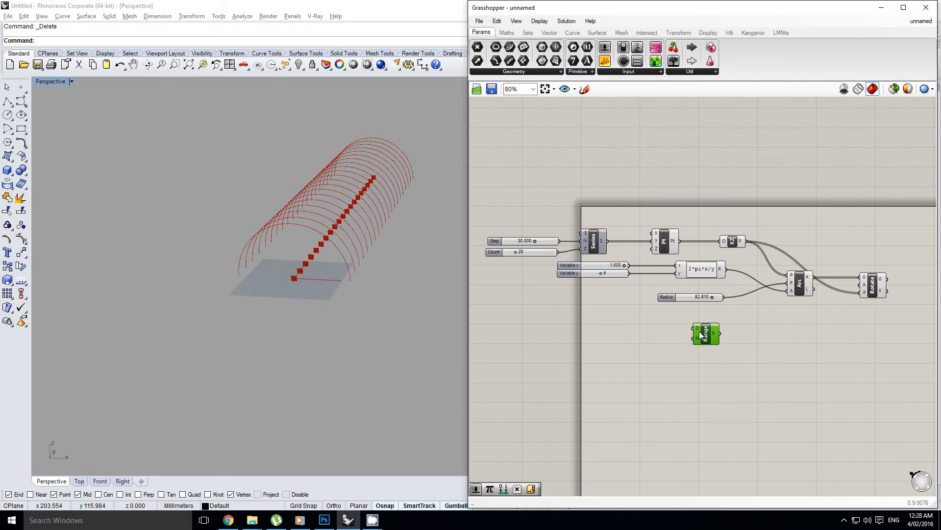
Step: Connect the Variable y slider to the Range's N input and inspect the resulting list of numbers
{"action": "scroll", "coordinate": [686, 324], "scroll_direction": "up", "scroll_amount": 1}
{"action": "scroll", "coordinate": [698, 334], "scroll_direction": "up", "scroll_amount": 1}
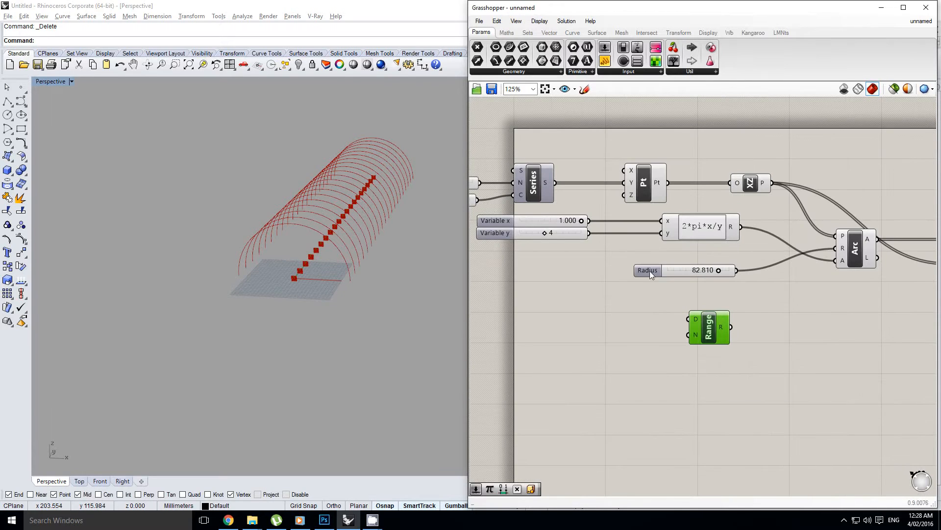
{"action": "left_click_drag", "start_coordinate": [588, 234], "coordinate": [688, 334]}
{"action": "right_click_drag", "start_coordinate": [754, 340], "coordinate": [712, 337]}
{"action": "mouse_move", "coordinate": [682, 327]}
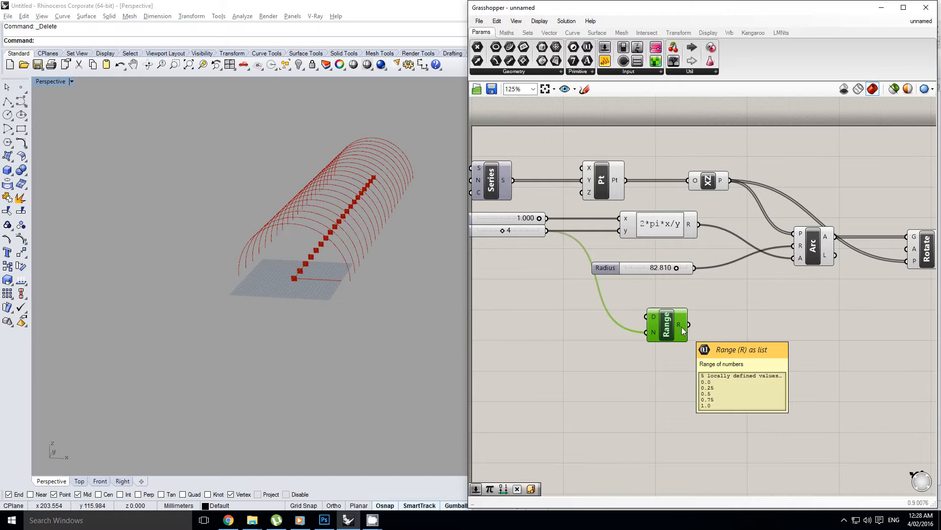
Step: Add a Cull Index component beside the Range and feed the Range output into its list input
{"action": "double_click", "coordinate": [742, 327]}
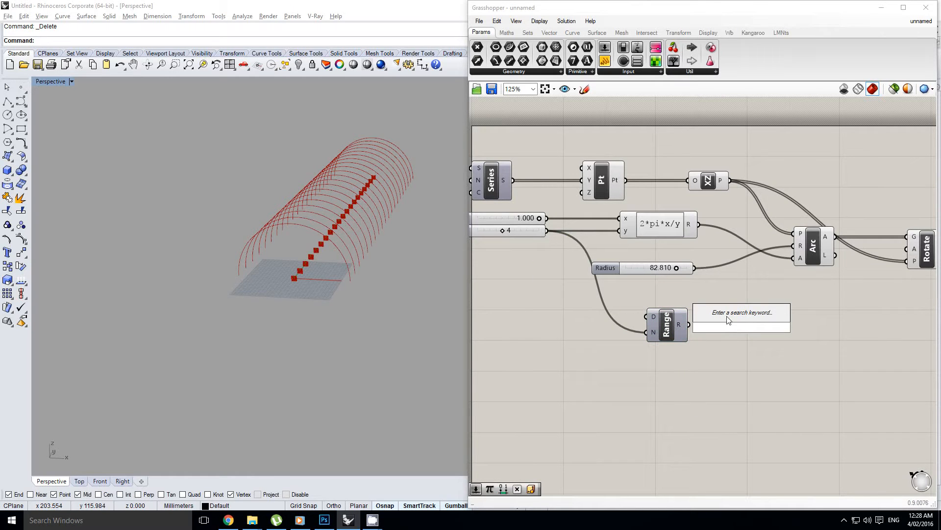
{"action": "type", "text": "cull"}
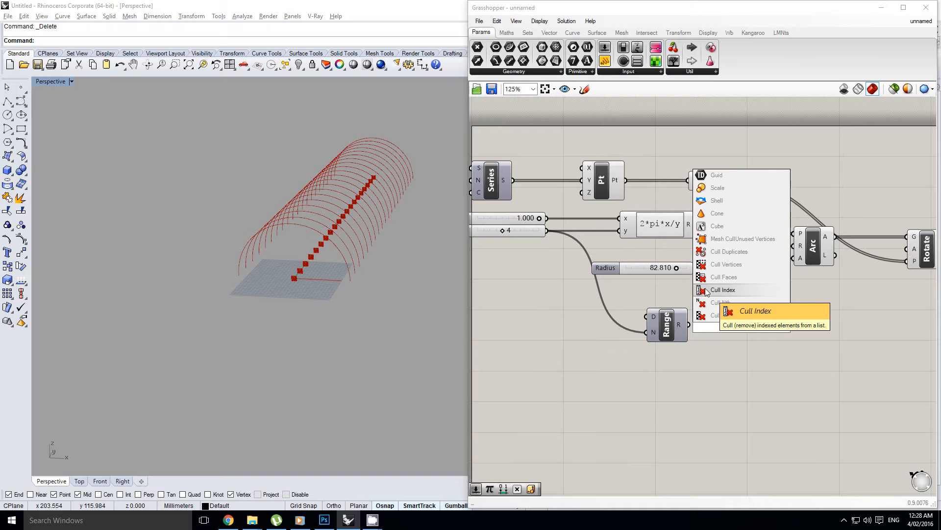
{"action": "left_click", "coordinate": [707, 291]}
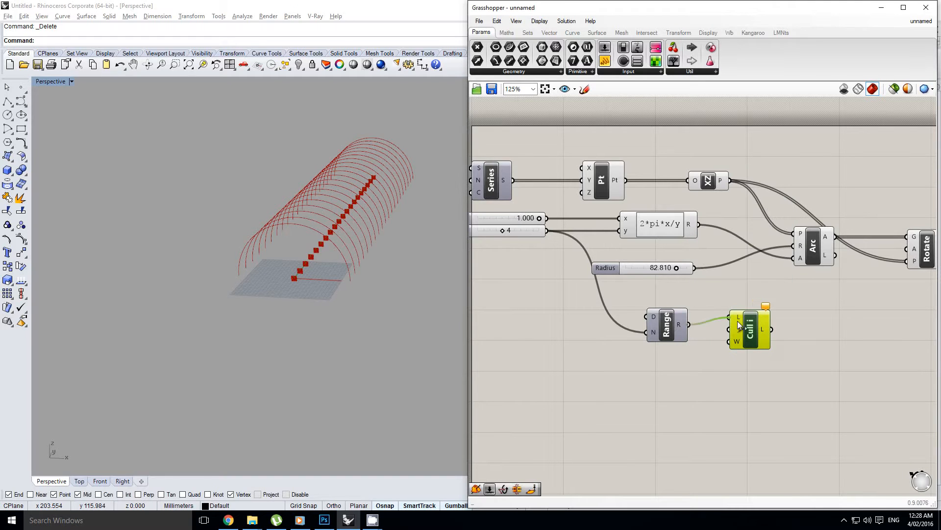
{"action": "left_click_drag", "start_coordinate": [737, 321], "coordinate": [738, 322]}
Step: Set the Cull Index component's index input to -1
{"action": "right_click", "coordinate": [738, 334]}
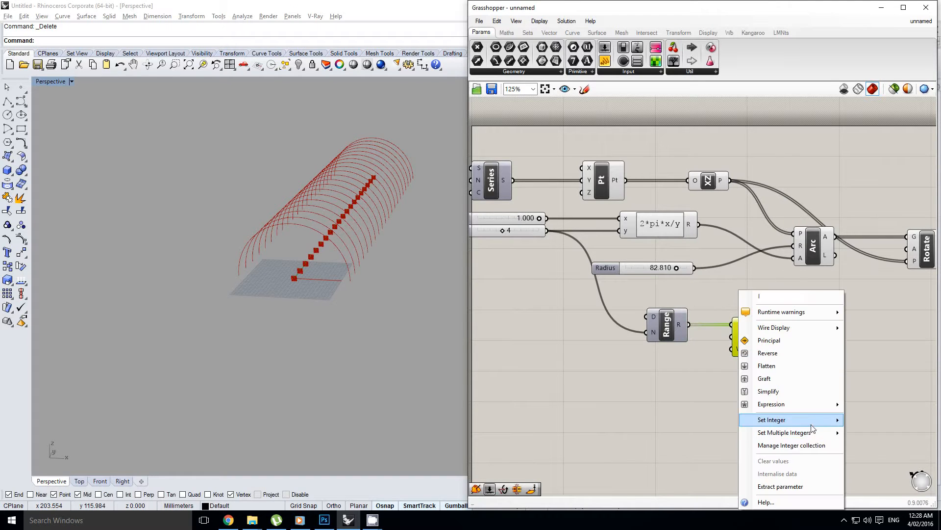
{"action": "mouse_move", "coordinate": [809, 420]}
{"action": "left_click", "coordinate": [723, 419]}
{"action": "type", "text": "-"}
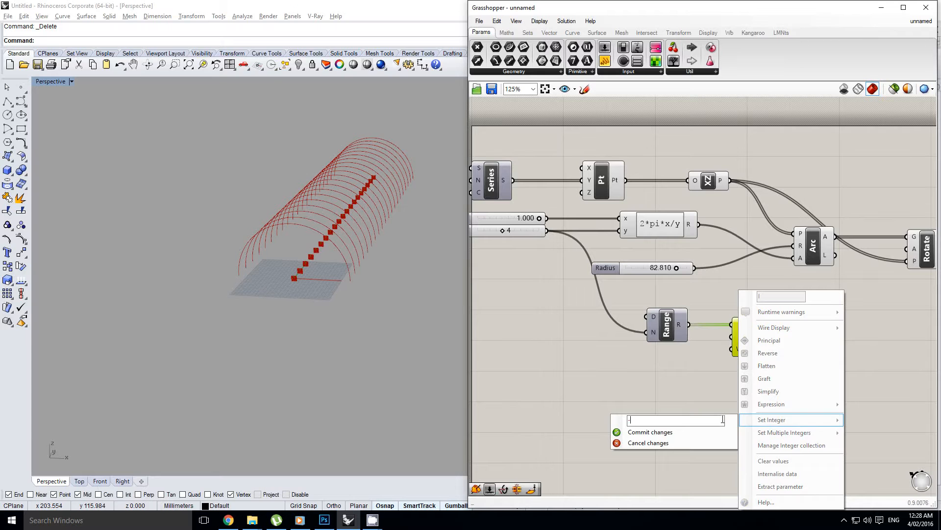
{"action": "type", "text": "1"}
{"action": "left_click", "coordinate": [718, 431]}
Step: Connect the Cull Index output to the Rotate component's angle input and inspect the incoming angles and resulting arcs
{"action": "right_click_drag", "start_coordinate": [780, 334], "coordinate": [716, 331]}
{"action": "left_click", "coordinate": [729, 322]}
{"action": "left_click_drag", "start_coordinate": [699, 348], "coordinate": [833, 263]}
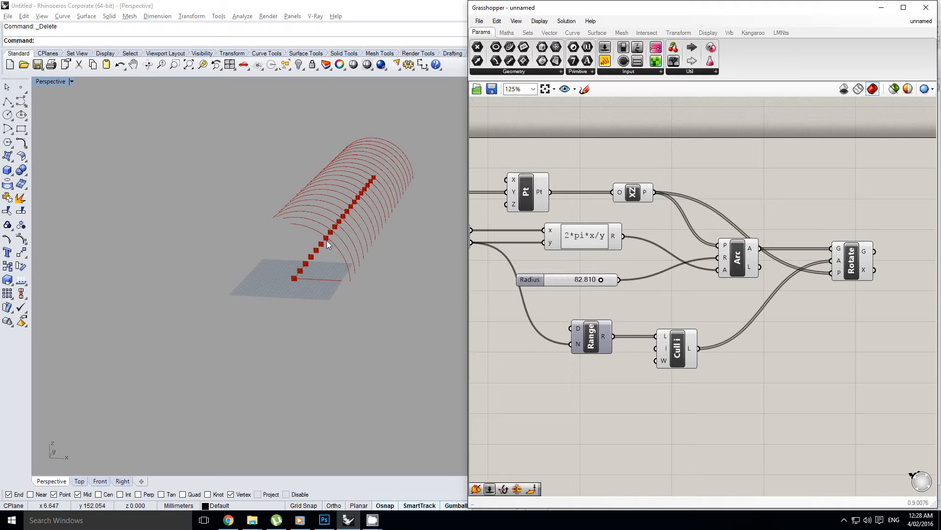
{"action": "right_click_drag", "start_coordinate": [326, 241], "coordinate": [301, 237]}
{"action": "right_click_drag", "start_coordinate": [744, 293], "coordinate": [696, 307]}
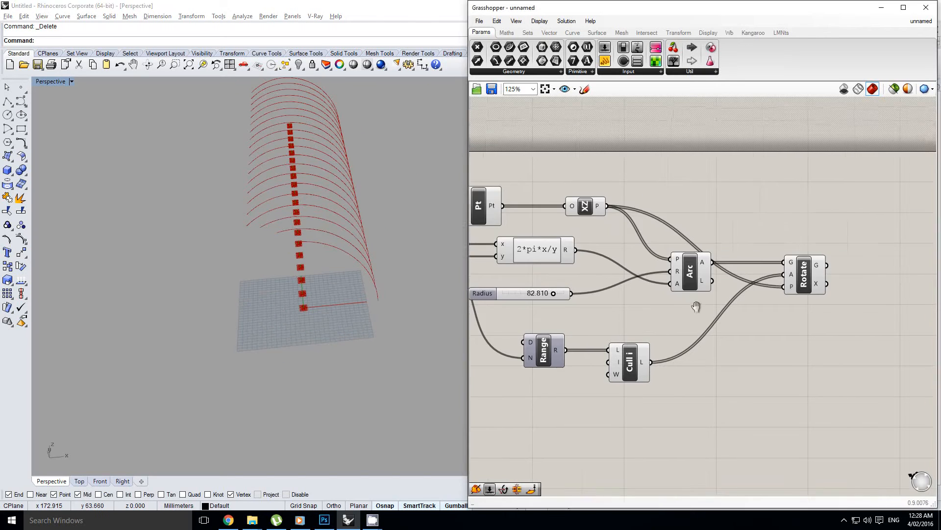
{"action": "scroll", "coordinate": [790, 264], "scroll_direction": "up", "scroll_amount": 1}
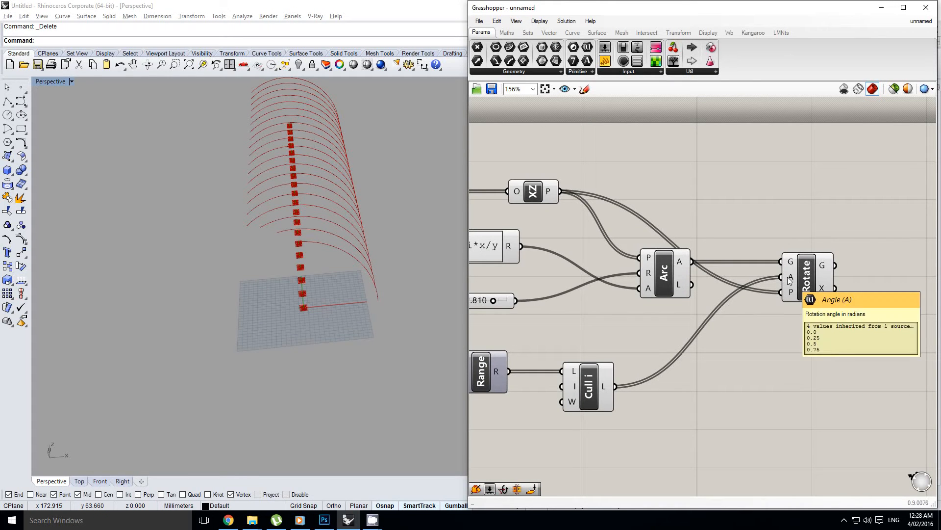
{"action": "scroll", "coordinate": [825, 278], "scroll_direction": "down", "scroll_amount": 1}
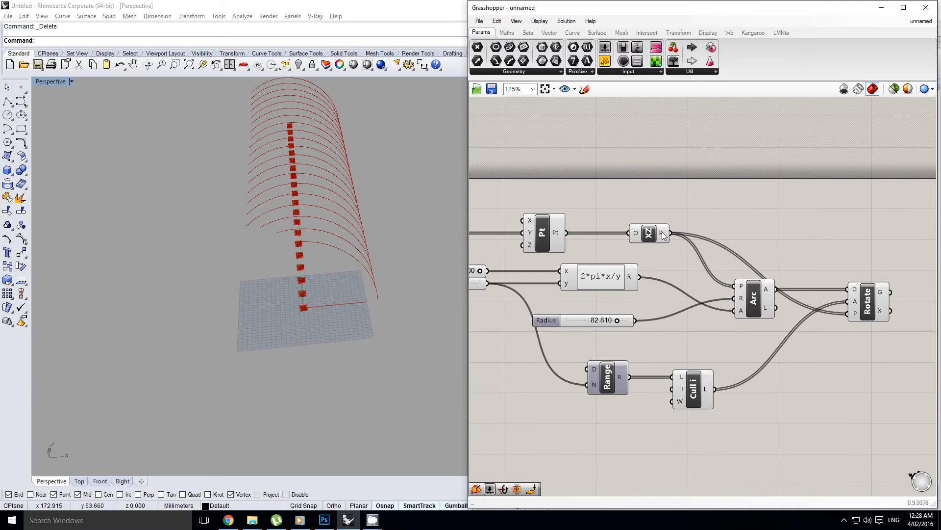
Step: Move the Arc and Rotate components together farther away from the XZ Plane component
{"action": "right_click_drag", "start_coordinate": [780, 274], "coordinate": [749, 273]}
{"action": "left_click_drag", "start_coordinate": [894, 357], "coordinate": [734, 304]}
{"action": "left_click_drag", "start_coordinate": [731, 300], "coordinate": [815, 300]}
Step: Graft the plane output of the XZ Plane component and check the resulting arcs in the viewport
{"action": "left_click", "coordinate": [615, 235]}
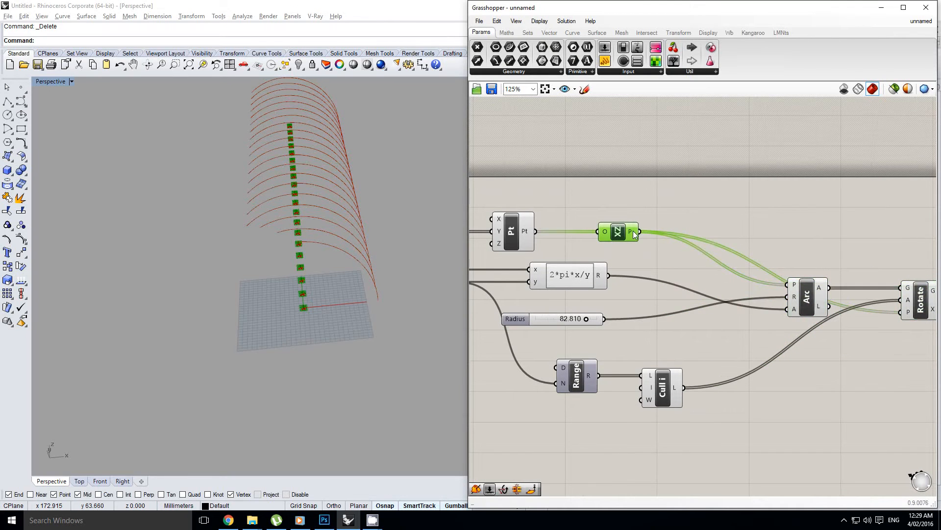
{"action": "right_click", "coordinate": [634, 235]}
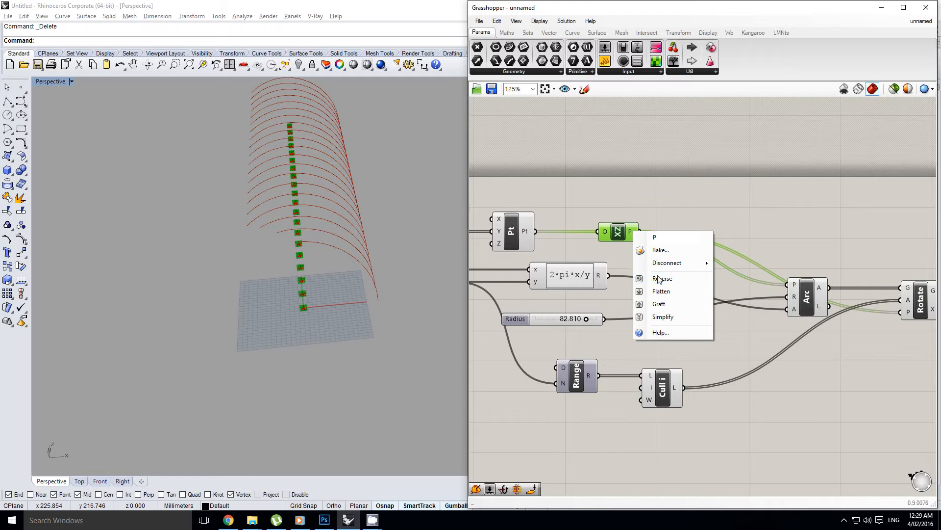
{"action": "left_click", "coordinate": [662, 303]}
{"action": "right_click_drag", "start_coordinate": [357, 263], "coordinate": [359, 255], "text": "shift"}
{"action": "left_click", "coordinate": [685, 260]}
{"action": "right_click_drag", "start_coordinate": [686, 260], "coordinate": [669, 252]}
Step: Set the domain of the Range component that feeds Cull Index to 0.0 To 2*pi
{"action": "right_click_drag", "start_coordinate": [676, 292], "coordinate": [712, 279]}
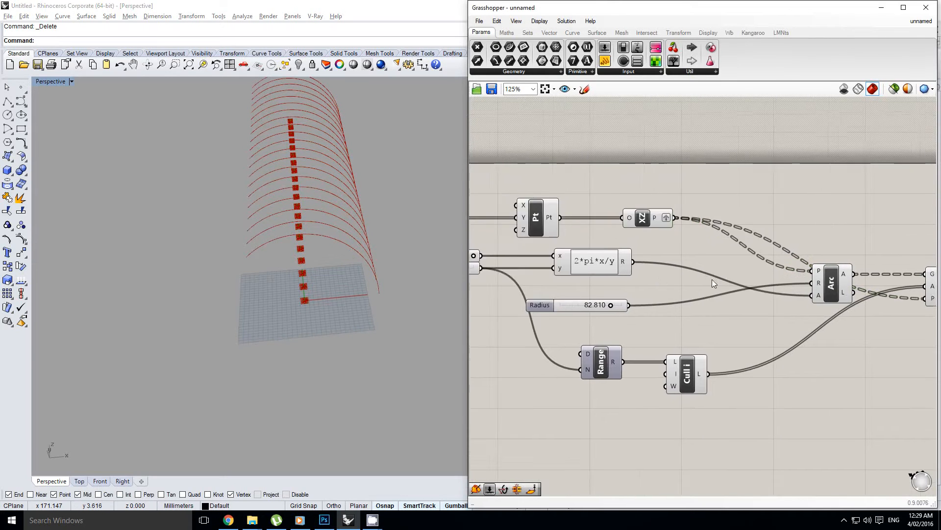
{"action": "scroll", "coordinate": [712, 278], "scroll_direction": "down", "scroll_amount": 2}
{"action": "right_click_drag", "start_coordinate": [669, 314], "coordinate": [710, 303]}
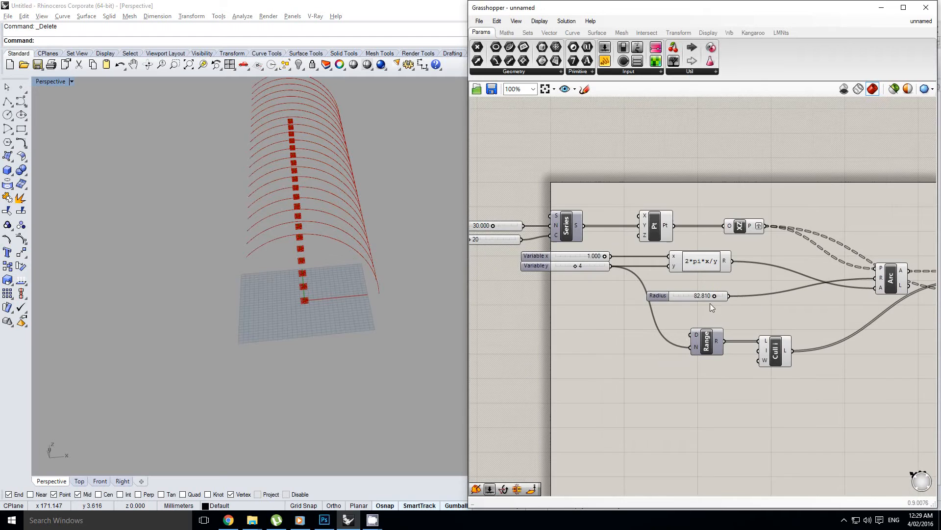
{"action": "mouse_move", "coordinate": [697, 338]}
{"action": "right_click_drag", "start_coordinate": [593, 339], "coordinate": [651, 329]}
{"action": "scroll", "coordinate": [751, 328], "scroll_direction": "up", "scroll_amount": 1}
{"action": "right_click", "coordinate": [757, 326]}
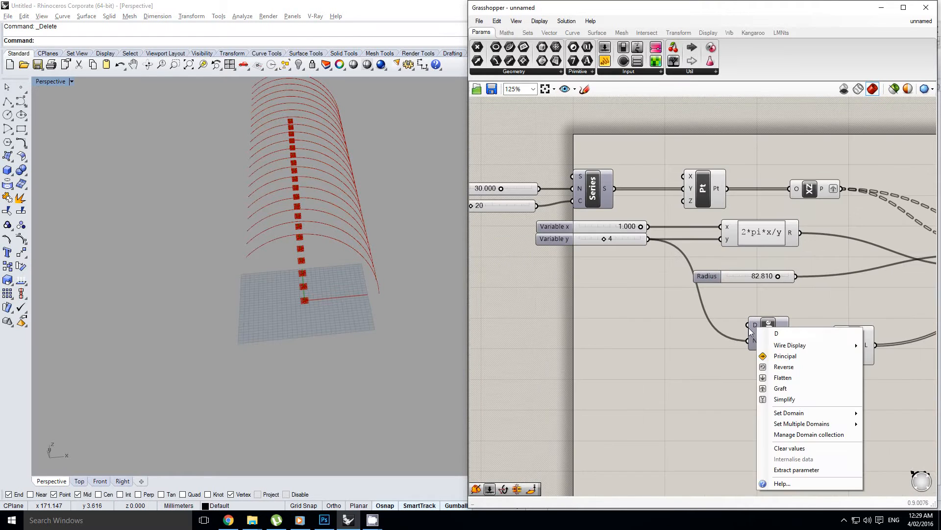
{"action": "mouse_move", "coordinate": [789, 417]}
{"action": "left_click", "coordinate": [686, 416]}
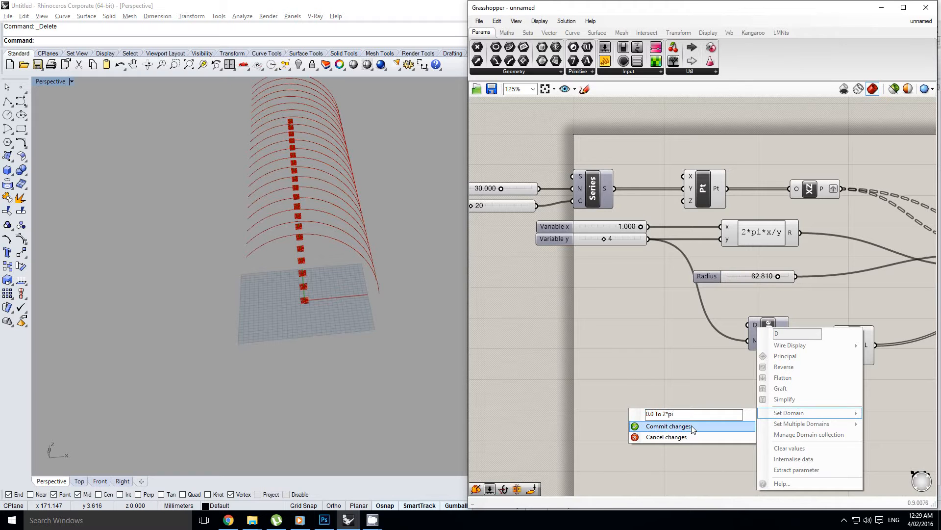
{"action": "key", "text": "Return"}
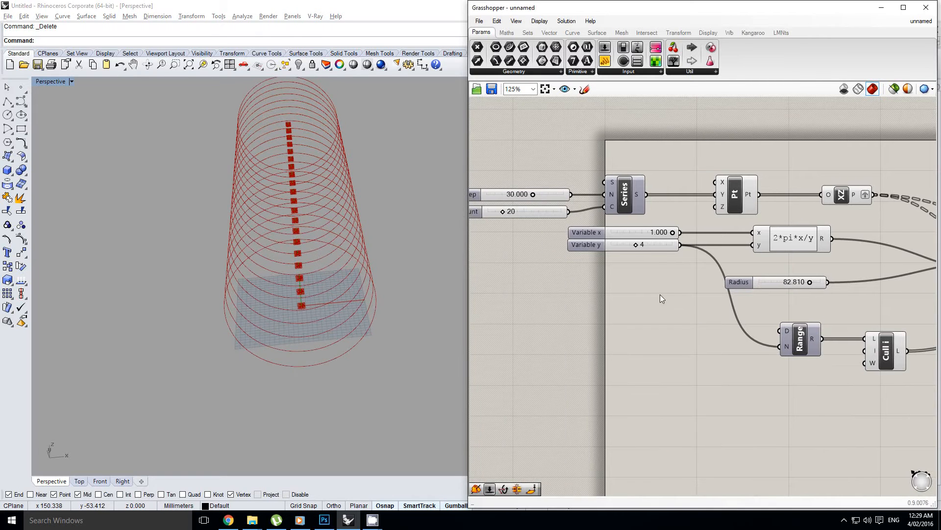
Step: Set the Variable y slider to 3 and the Variable x slider to 0.515
{"action": "right_click_drag", "start_coordinate": [294, 287], "coordinate": [334, 236]}
{"action": "scroll", "coordinate": [673, 240], "scroll_direction": "up", "scroll_amount": 3}
{"action": "scroll", "coordinate": [674, 240], "scroll_direction": "up", "scroll_amount": 1}
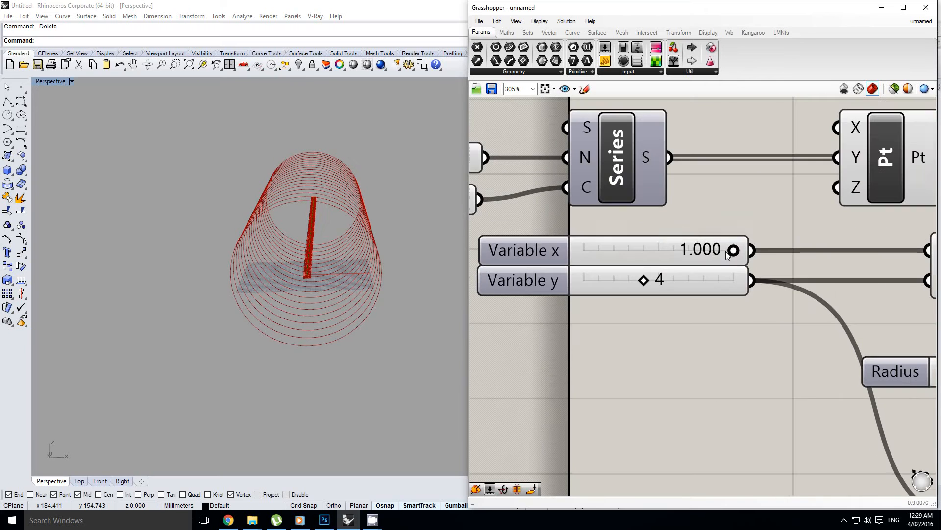
{"action": "left_click_drag", "start_coordinate": [734, 252], "coordinate": [640, 284]}
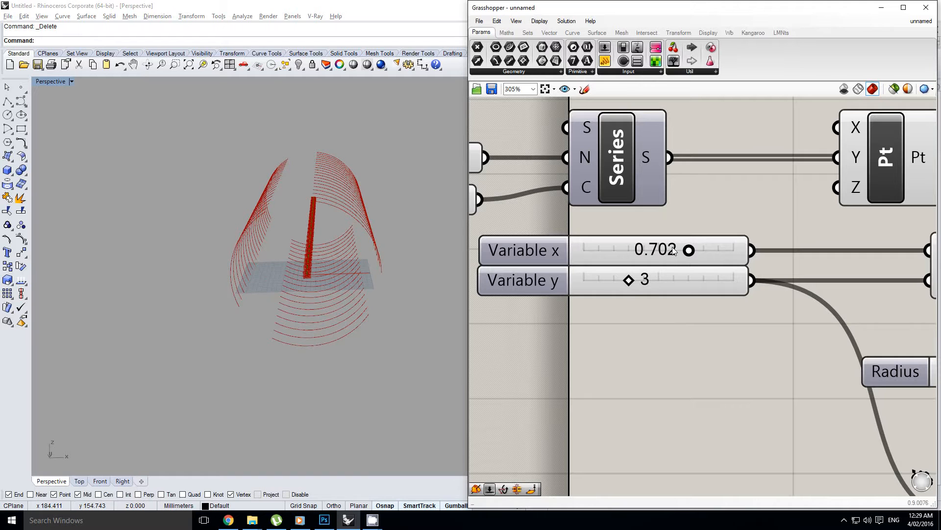
{"action": "left_click_drag", "start_coordinate": [673, 250], "coordinate": [645, 252]}
Step: Add a Rotate Plane component after the XZ Plane and connect the XZ Plane output to its plane input
{"action": "scroll", "coordinate": [637, 255], "scroll_direction": "down", "scroll_amount": 6}
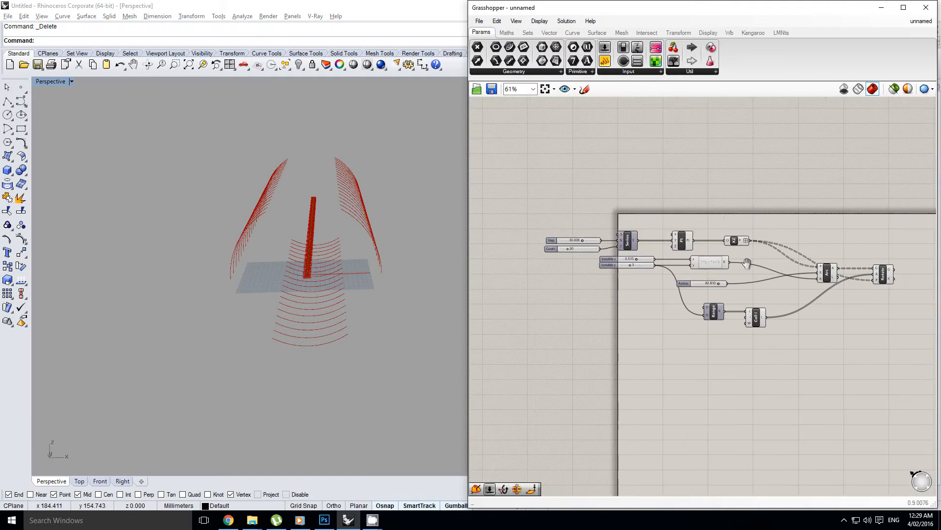
{"action": "scroll", "coordinate": [746, 264], "scroll_direction": "up", "scroll_amount": 5}
{"action": "left_click", "coordinate": [595, 241]}
{"action": "double_click", "coordinate": [711, 219]}
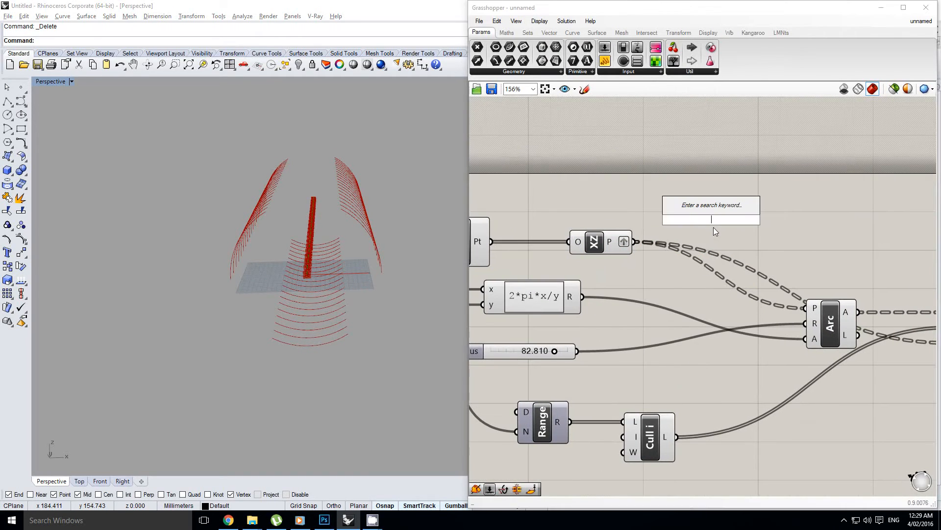
{"action": "type", "text": "rot"}
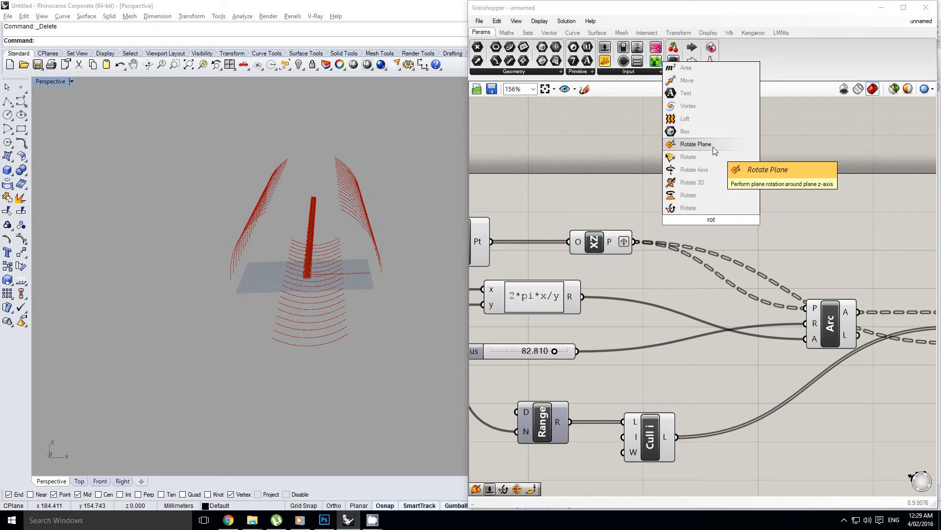
{"action": "left_click", "coordinate": [713, 146]}
{"action": "left_click_drag", "start_coordinate": [633, 241], "coordinate": [729, 227]}
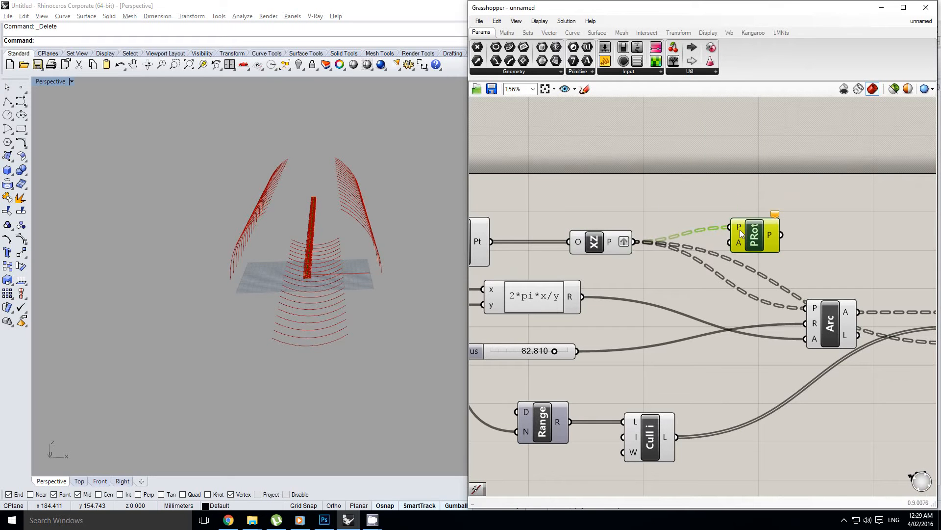
Step: Place a copy of the Range component above the XZ Plane and connect its output to Rotate Plane's angle input
{"action": "scroll", "coordinate": [685, 199], "scroll_direction": "down", "scroll_amount": 3}
{"action": "right_click_drag", "start_coordinate": [673, 215], "coordinate": [721, 218]}
{"action": "scroll", "coordinate": [722, 218], "scroll_direction": "down", "scroll_amount": 1}
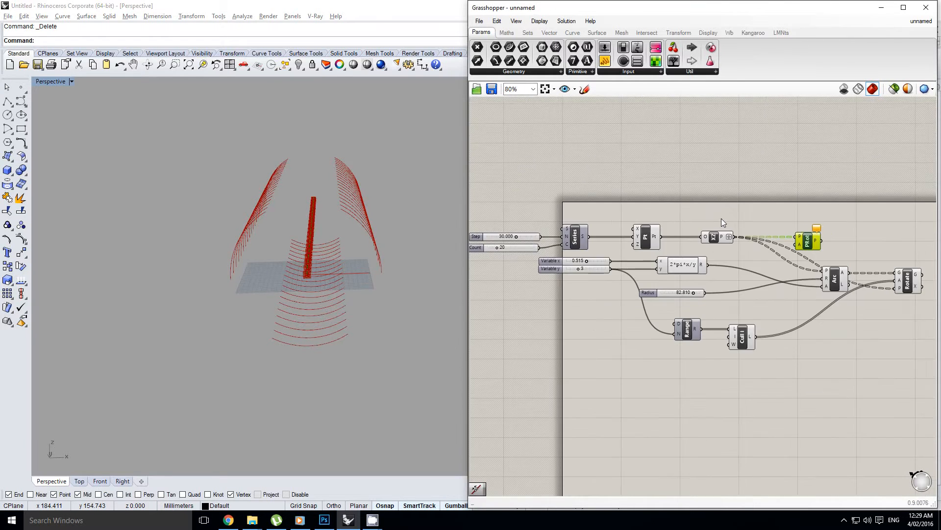
{"action": "scroll", "coordinate": [719, 357], "scroll_direction": "up", "scroll_amount": 1}
{"action": "left_click", "coordinate": [663, 344]}
{"action": "left_click_drag", "start_coordinate": [680, 324], "coordinate": [829, 227], "text": "alt"}
{"action": "scroll", "coordinate": [755, 168], "scroll_direction": "up", "scroll_amount": 1}
{"action": "scroll", "coordinate": [777, 190], "scroll_direction": "up", "scroll_amount": 1}
{"action": "right_click_drag", "start_coordinate": [776, 190], "coordinate": [783, 211]}
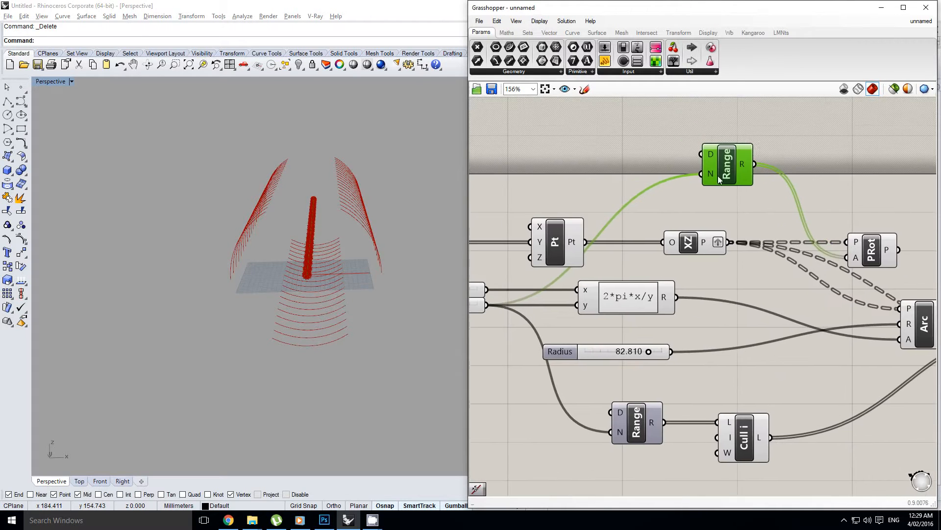
{"action": "left_click_drag", "start_coordinate": [714, 161], "coordinate": [725, 171]}
Step: Add an Expression component above the Series component and set its expression to x-1
{"action": "scroll", "coordinate": [719, 184], "scroll_direction": "down", "scroll_amount": 2}
{"action": "right_click_drag", "start_coordinate": [719, 184], "coordinate": [772, 196]}
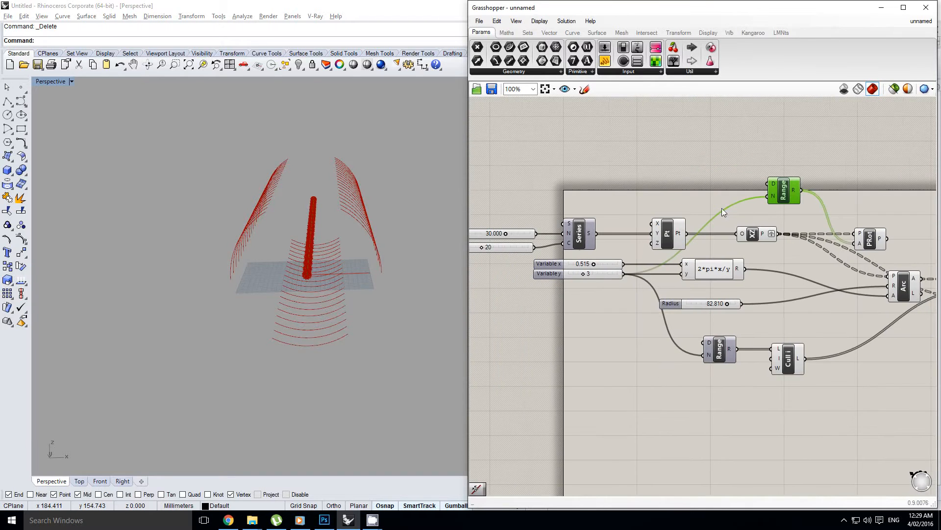
{"action": "right_click_drag", "start_coordinate": [608, 222], "coordinate": [645, 228]}
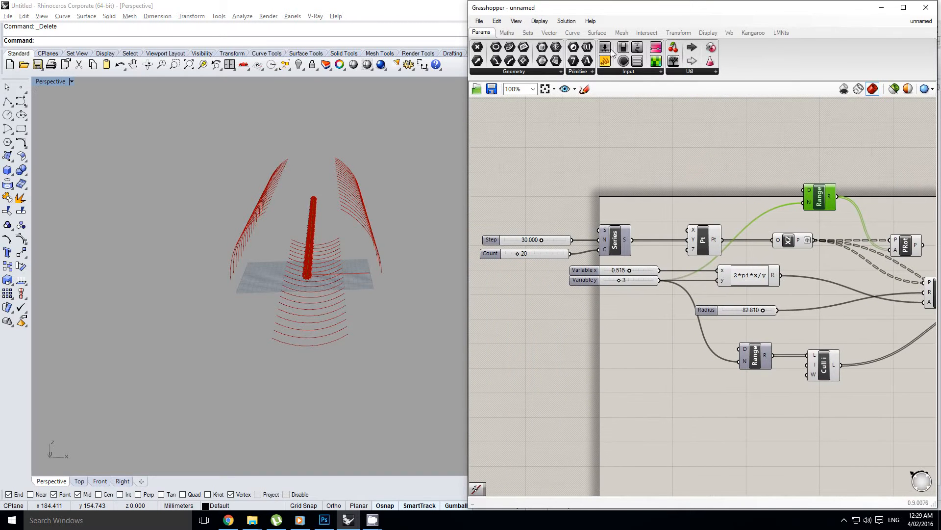
{"action": "left_click", "coordinate": [509, 34]}
{"action": "left_click_drag", "start_coordinate": [636, 60], "coordinate": [631, 188]}
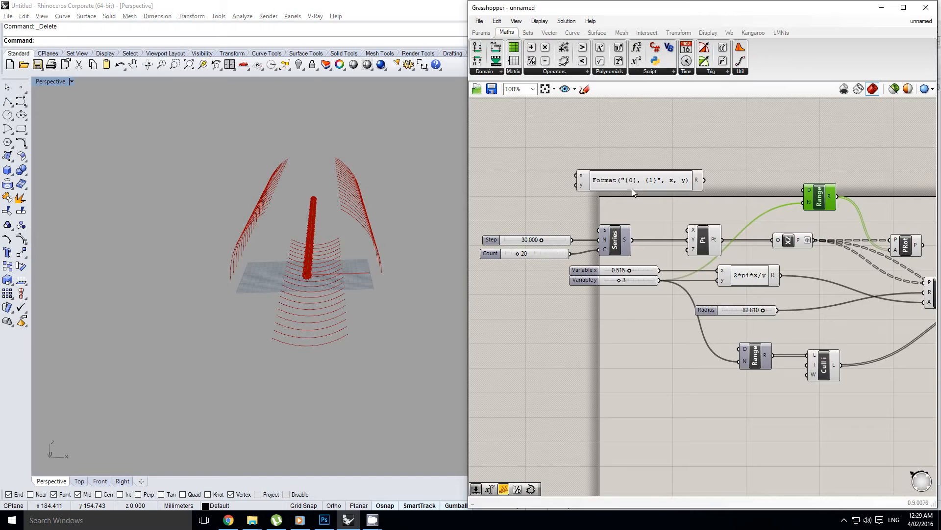
{"action": "scroll", "coordinate": [627, 184], "scroll_direction": "up", "scroll_amount": 1}
{"action": "left_click", "coordinate": [625, 190]}
{"action": "double_click", "coordinate": [624, 190]}
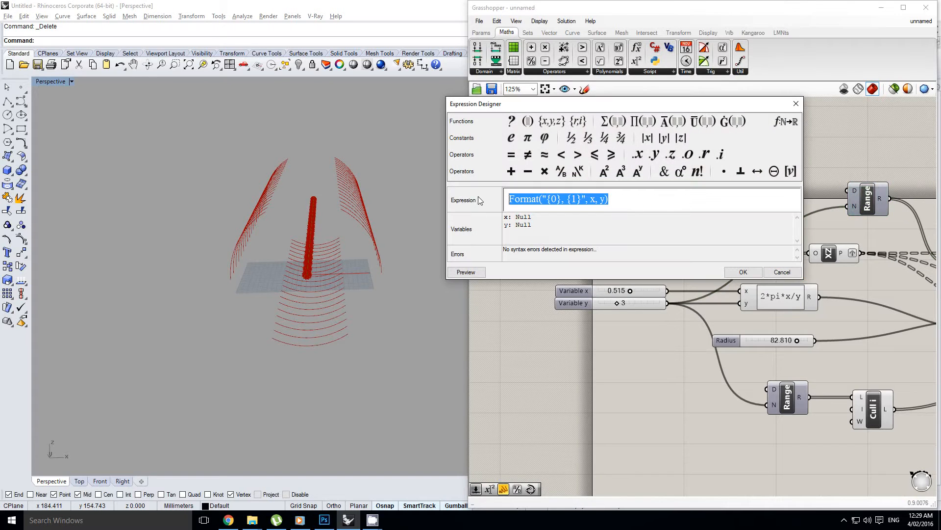
{"action": "type", "text": "x-1"}
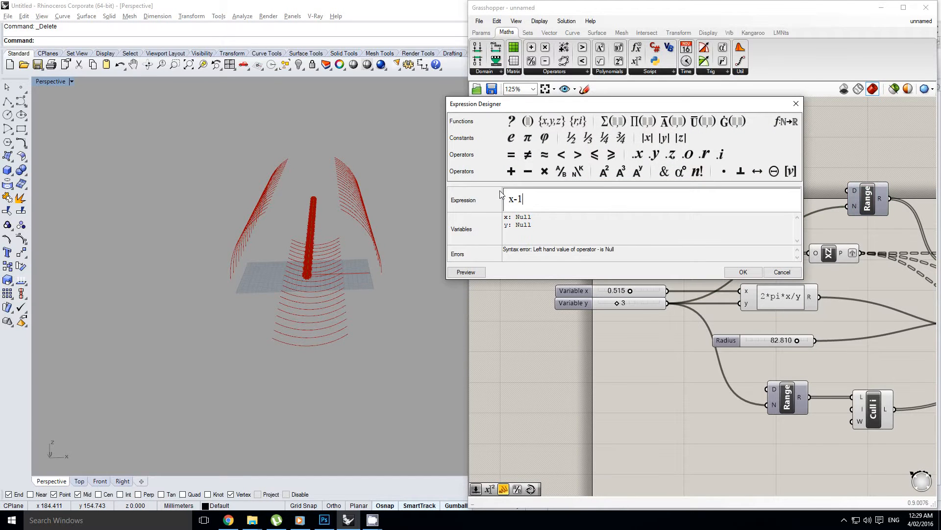
{"action": "left_click", "coordinate": [743, 272]}
Step: Connect the Count slider to the x-1 expression's x input and remove its unused y input
{"action": "scroll", "coordinate": [595, 211], "scroll_direction": "up", "scroll_amount": 3}
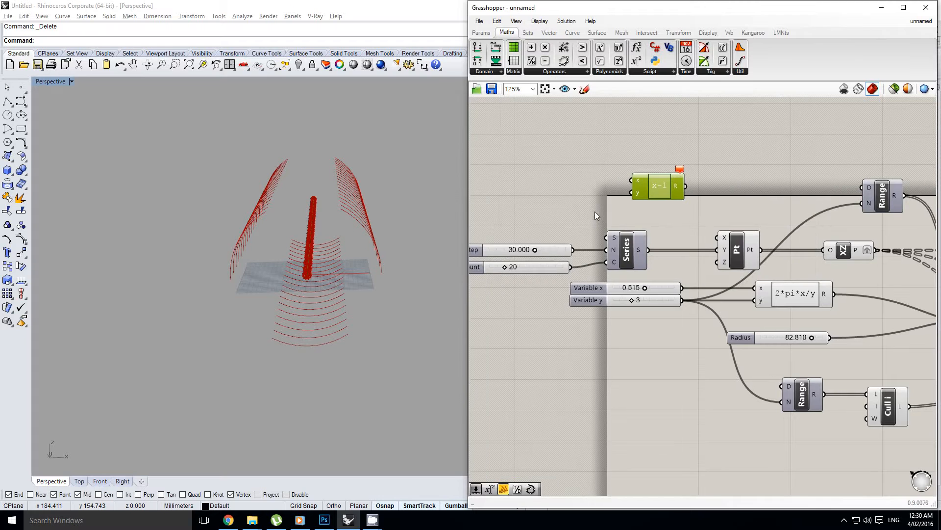
{"action": "scroll", "coordinate": [625, 222], "scroll_direction": "down", "scroll_amount": 3}
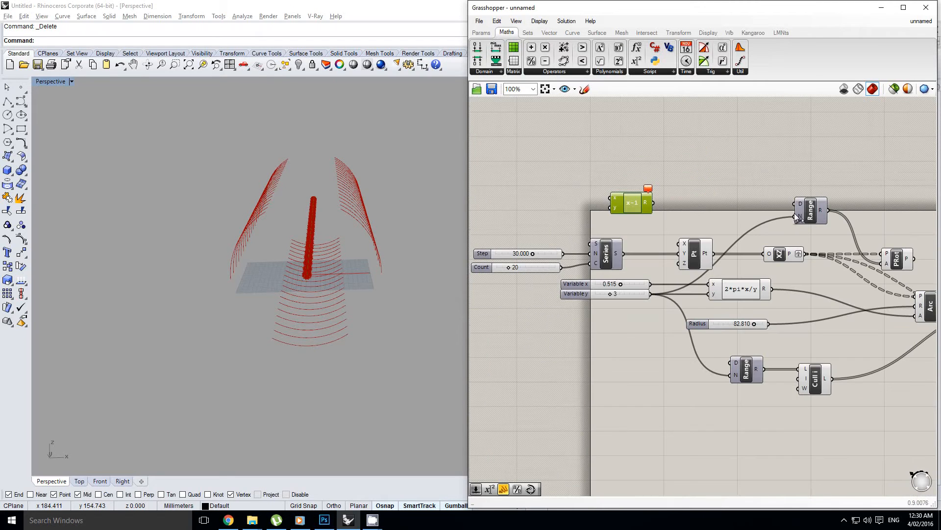
{"action": "left_click_drag", "start_coordinate": [561, 267], "coordinate": [612, 198]}
{"action": "scroll", "coordinate": [623, 196], "scroll_direction": "up", "scroll_amount": 3}
{"action": "scroll", "coordinate": [634, 198], "scroll_direction": "up", "scroll_amount": 3}
{"action": "left_click", "coordinate": [635, 198]}
{"action": "scroll", "coordinate": [630, 198], "scroll_direction": "down", "scroll_amount": 6}
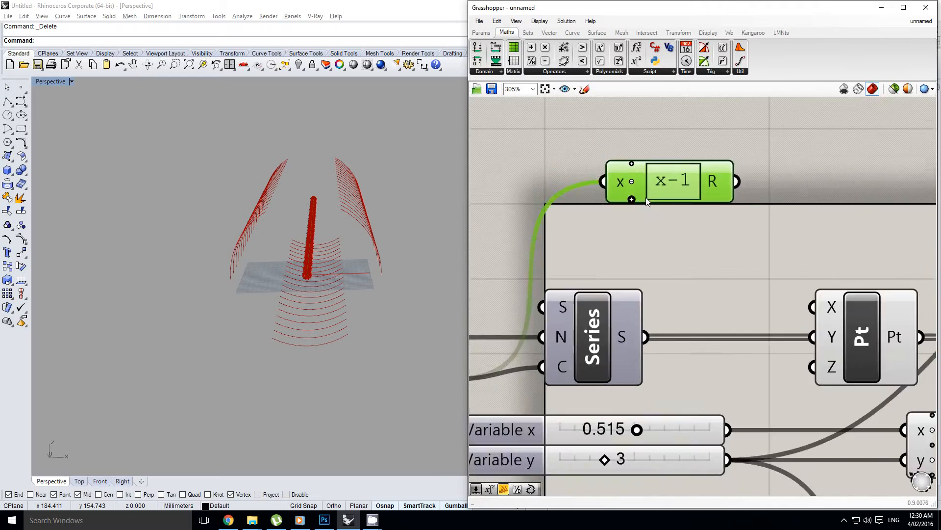
Step: Connect the x-1 expression's result to the copied Range's N input and align the expression with that input
{"action": "right_click_drag", "start_coordinate": [662, 192], "coordinate": [596, 209]}
{"action": "mouse_move", "coordinate": [597, 210]}
{"action": "left_mouse_down"}
{"action": "mouse_move", "coordinate": [735, 225]}
{"action": "mouse_move", "coordinate": [596, 224]}
{"action": "left_mouse_up"}
{"action": "right_click_drag", "start_coordinate": [739, 235], "coordinate": [650, 229]}
Step: Turn off Graft on the XZ Plane output and graft the Rotate Plane output instead
{"action": "scroll", "coordinate": [684, 240], "scroll_direction": "up", "scroll_amount": 3}
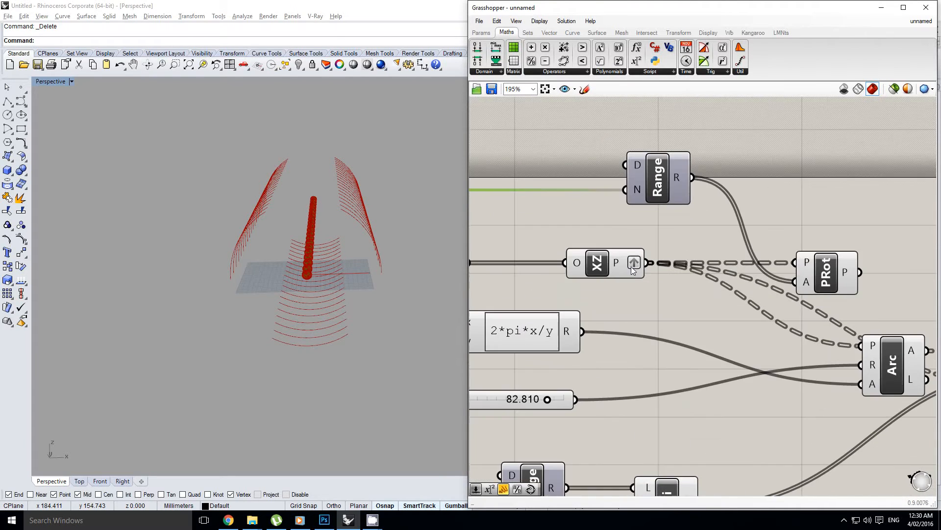
{"action": "right_click", "coordinate": [614, 267]}
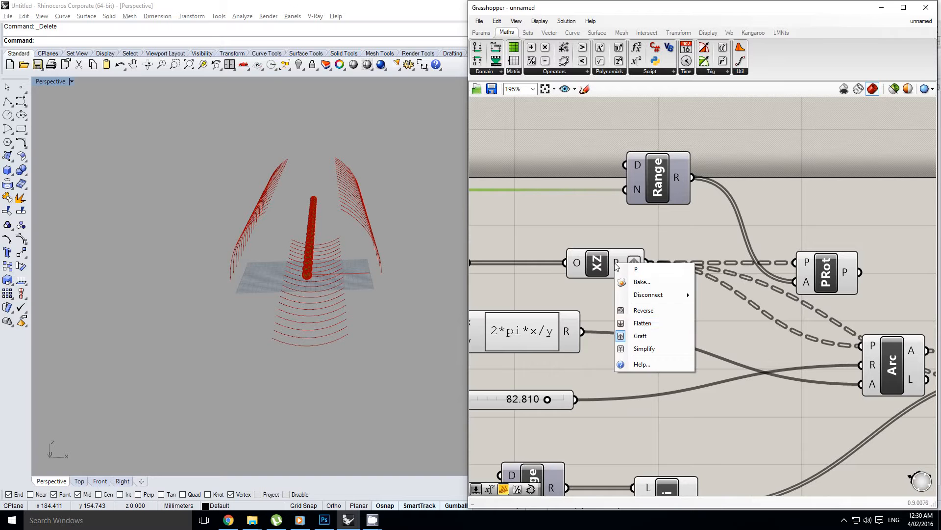
{"action": "left_click", "coordinate": [637, 333]}
{"action": "right_click_drag", "start_coordinate": [790, 272], "coordinate": [727, 267]}
{"action": "right_click", "coordinate": [783, 267]}
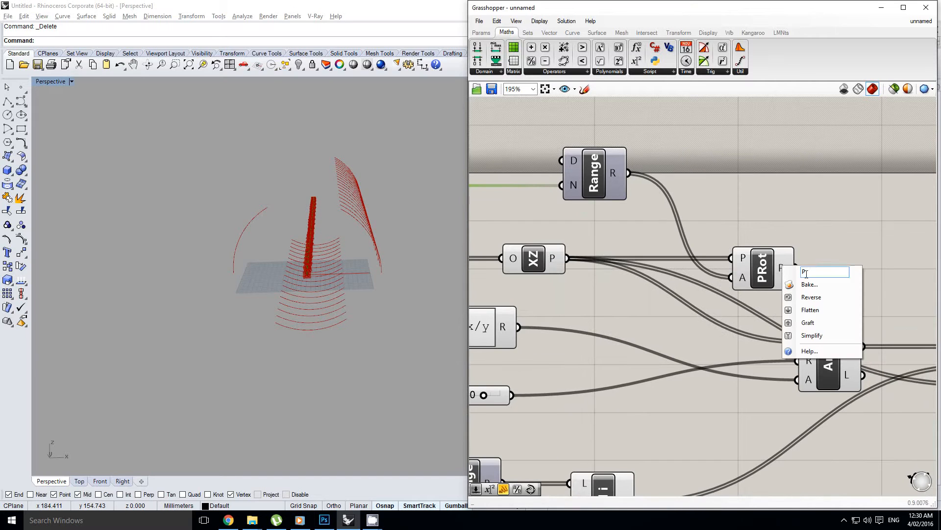
{"action": "left_click", "coordinate": [808, 323]}
{"action": "right_click_drag", "start_coordinate": [800, 277], "coordinate": [688, 252]}
{"action": "scroll", "coordinate": [688, 252], "scroll_direction": "down", "scroll_amount": 3}
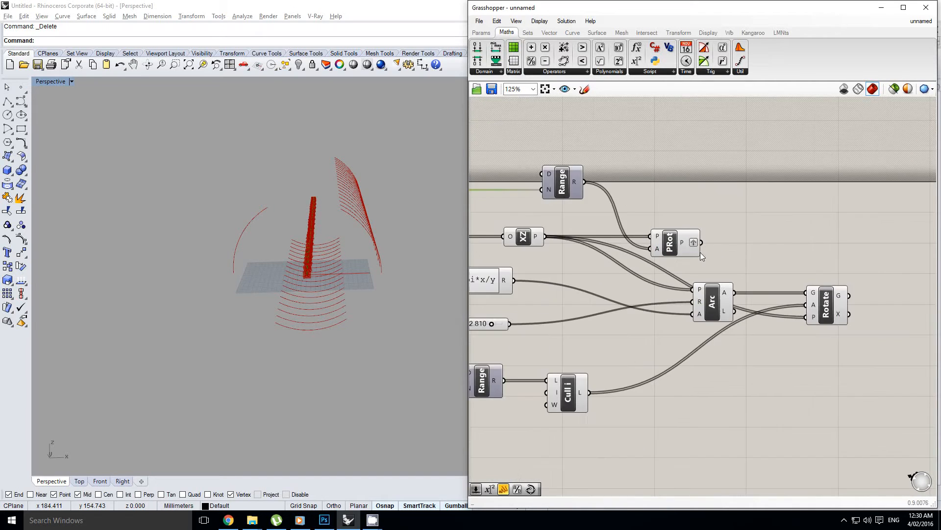
Step: Transfer all XZ Plane output wires to the Rotate Plane output, and reconnect the XZ Plane to Rotate Plane's plane input
{"action": "left_click_drag", "start_coordinate": [544, 236], "coordinate": [701, 242], "text": "ctrl+shift"}
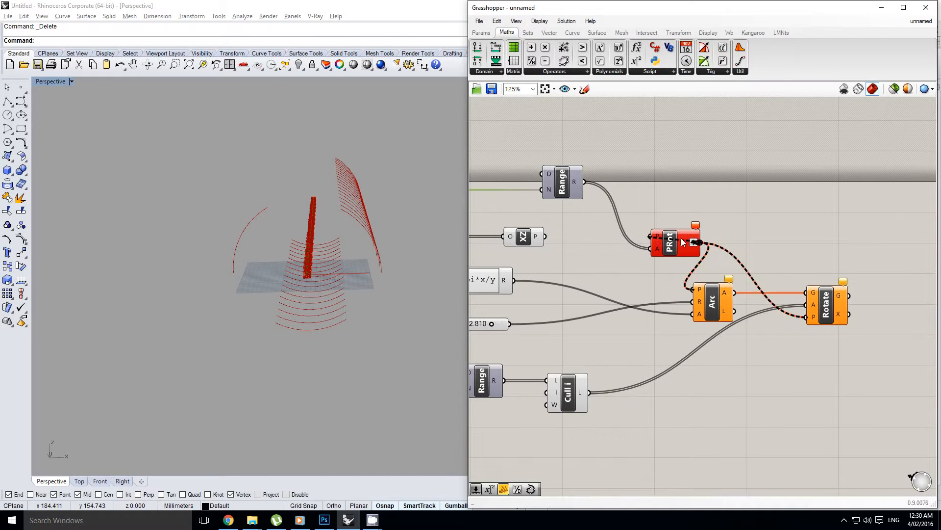
{"action": "left_click_drag", "start_coordinate": [638, 234], "coordinate": [545, 236]}
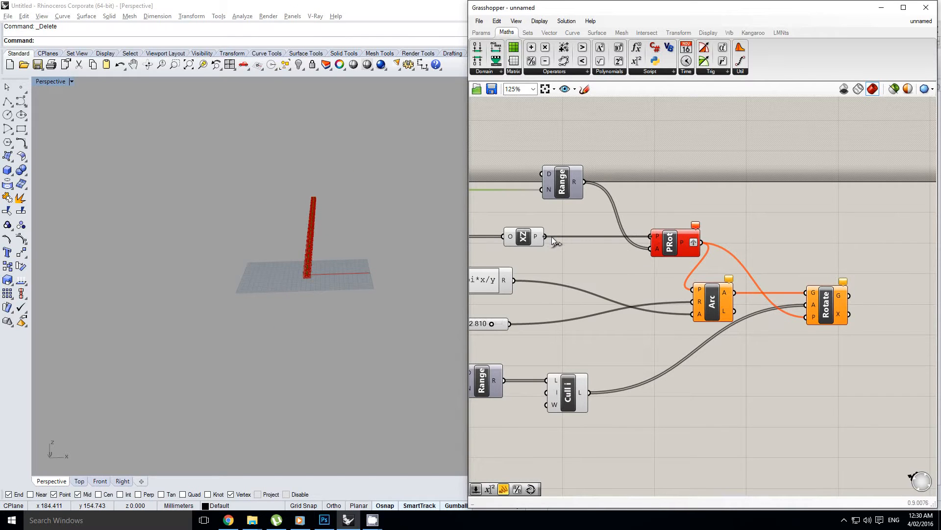
Step: Undo the last wire edits, move all XZ Plane output wires to the Rotate Plane output, and reconnect XZ Plane to its plane input
{"action": "key", "text": "ctrl+z"}
{"action": "key", "text": "ctrl+z"}
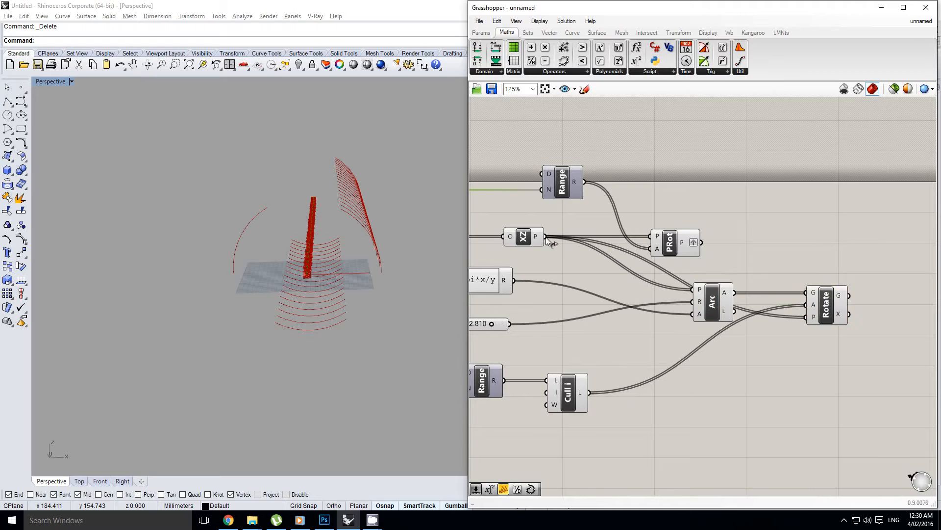
{"action": "left_click_drag", "start_coordinate": [546, 237], "coordinate": [695, 243], "text": "ctrl+shift"}
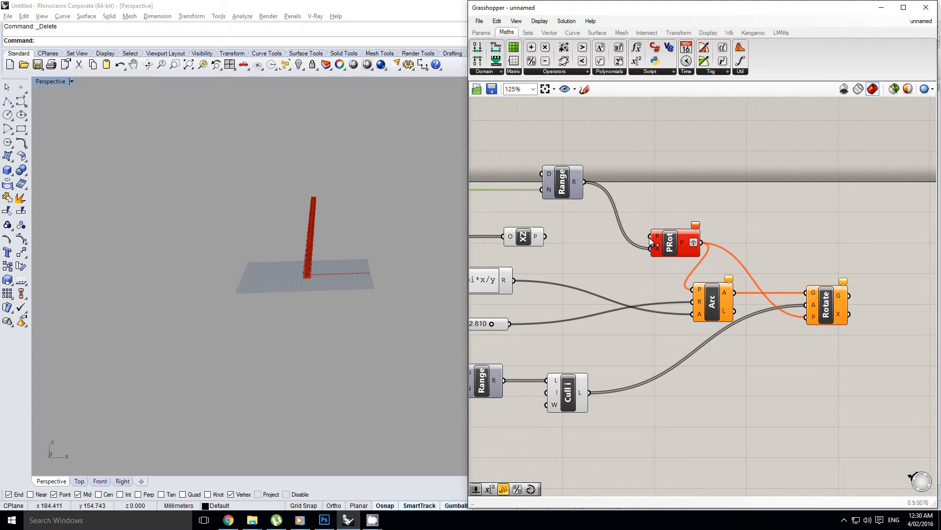
{"action": "left_click_drag", "start_coordinate": [544, 240], "coordinate": [545, 237]}
{"action": "right_click_drag", "start_coordinate": [339, 238], "coordinate": [309, 264]}
Step: Add an End Points component and connect the Rotate component's geometry output to its curve input
{"action": "right_click_drag", "start_coordinate": [511, 235], "coordinate": [703, 240]}
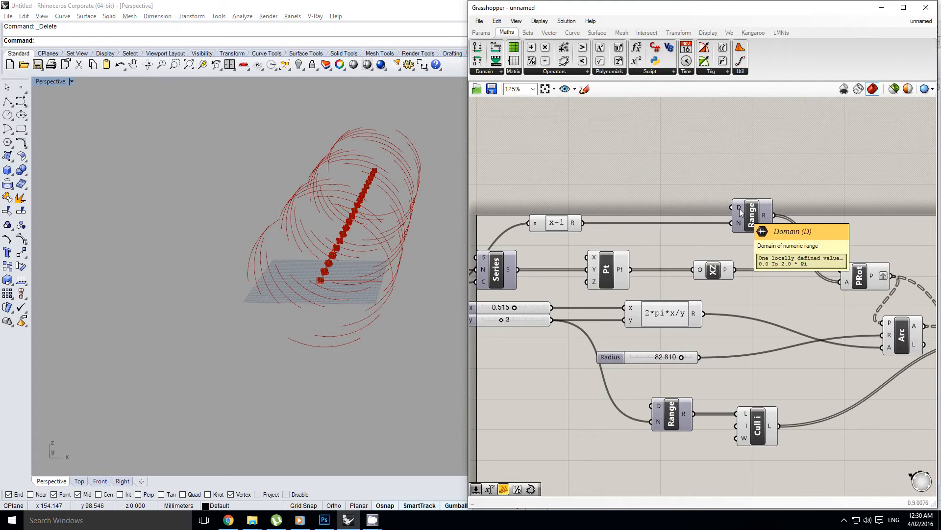
{"action": "right_click_drag", "start_coordinate": [763, 228], "coordinate": [725, 229]}
{"action": "right_click_drag", "start_coordinate": [377, 211], "coordinate": [330, 251]}
{"action": "scroll", "coordinate": [332, 247], "scroll_direction": "up", "scroll_amount": 2}
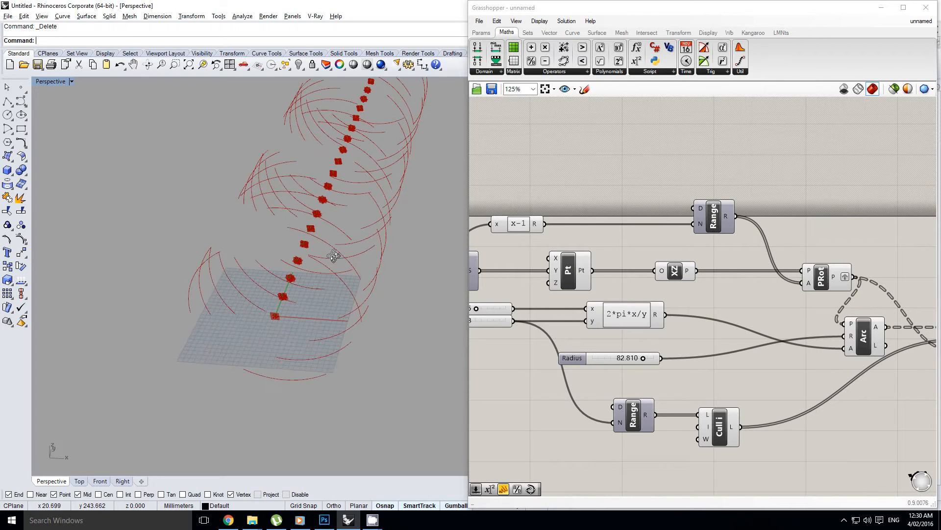
{"action": "right_click_drag", "start_coordinate": [687, 235], "coordinate": [661, 230]}
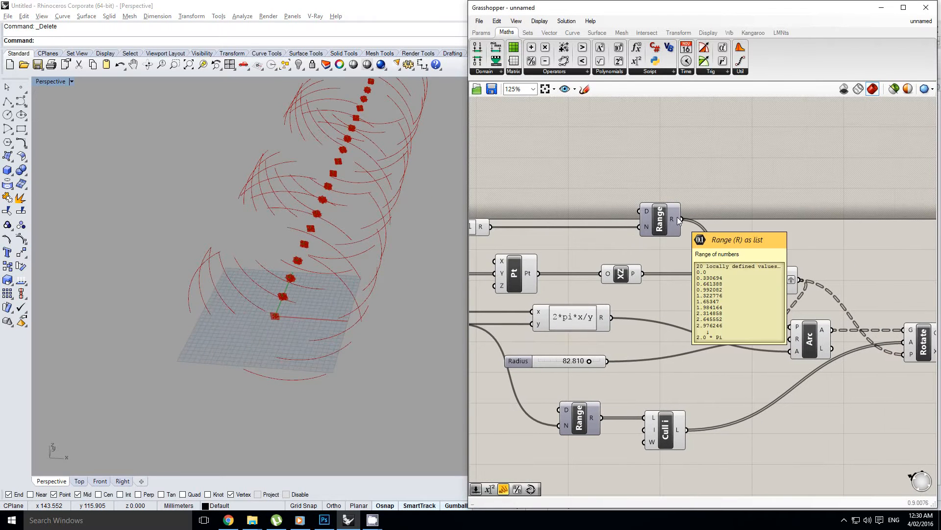
{"action": "right_click_drag", "start_coordinate": [920, 280], "coordinate": [652, 272]}
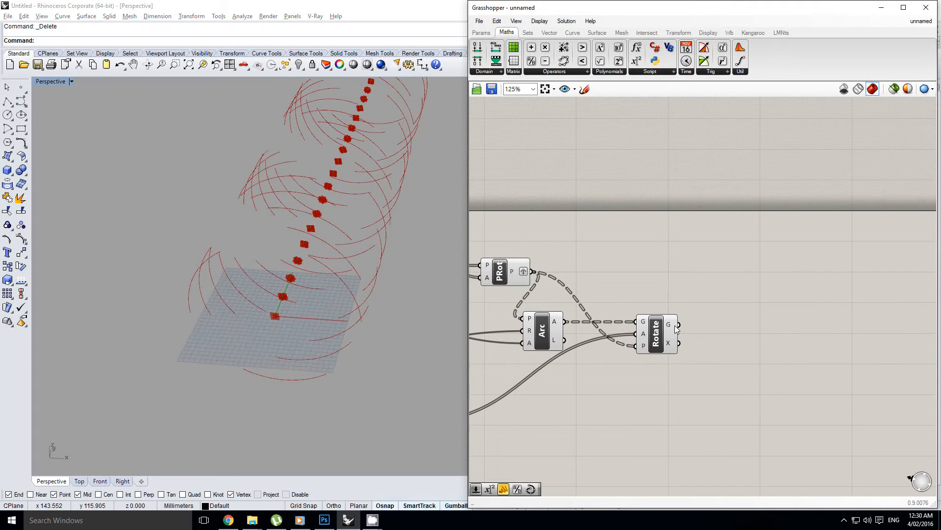
{"action": "double_click", "coordinate": [764, 302]}
{"action": "type", "text": "end poi"}
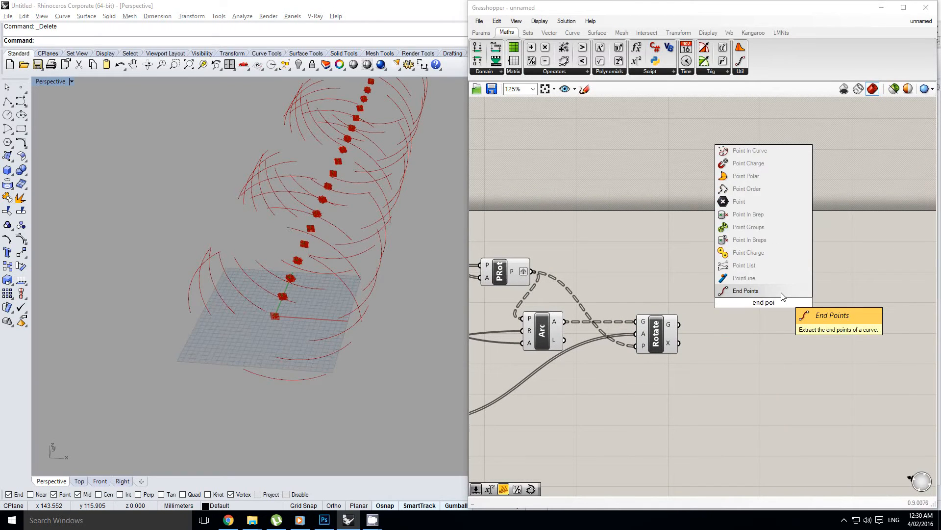
{"action": "left_click", "coordinate": [781, 293]}
{"action": "left_click_drag", "start_coordinate": [686, 324], "coordinate": [735, 323]}
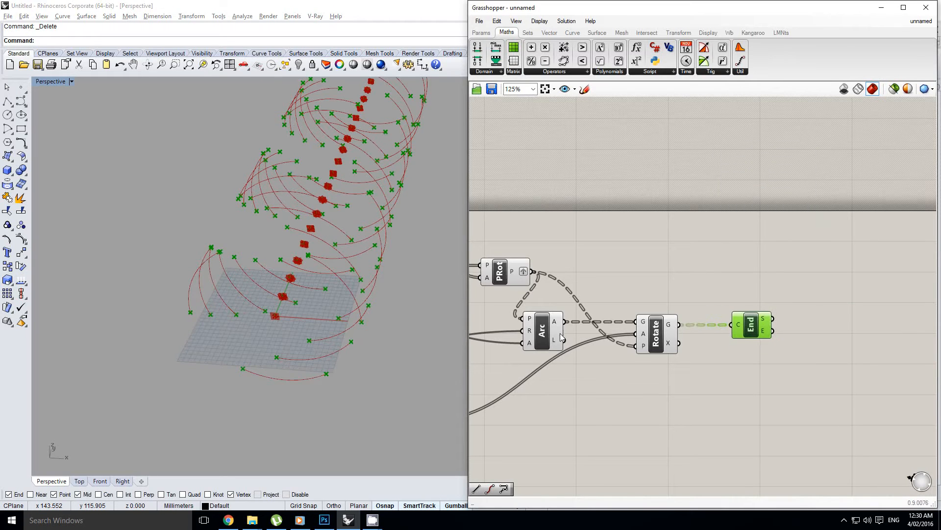
Step: Add an Average component and connect both the start and end outputs of End Points to its input
{"action": "right_click_drag", "start_coordinate": [383, 305], "coordinate": [387, 307]}
{"action": "right_click_drag", "start_coordinate": [814, 299], "coordinate": [703, 300]}
{"action": "double_click", "coordinate": [751, 300]}
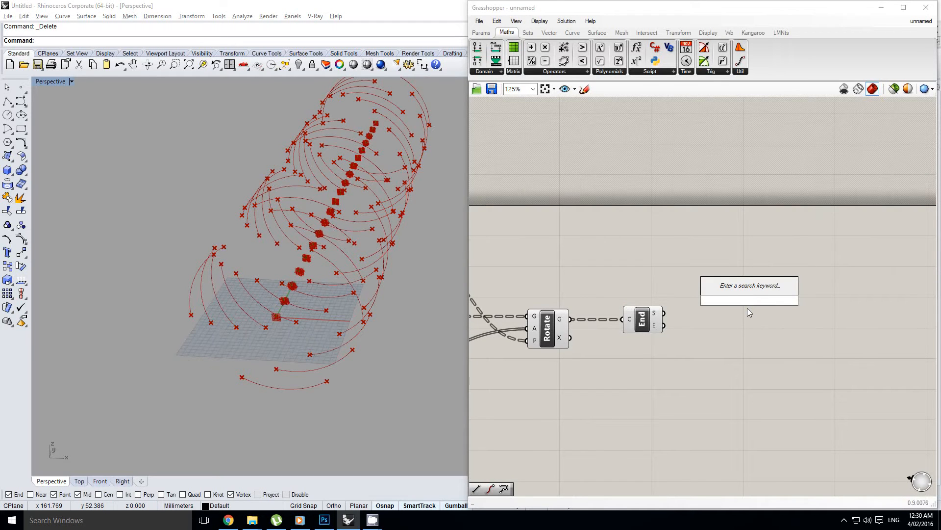
{"action": "right_click", "coordinate": [311, 265]}
{"action": "right_click_drag", "start_coordinate": [311, 265], "coordinate": [285, 260]}
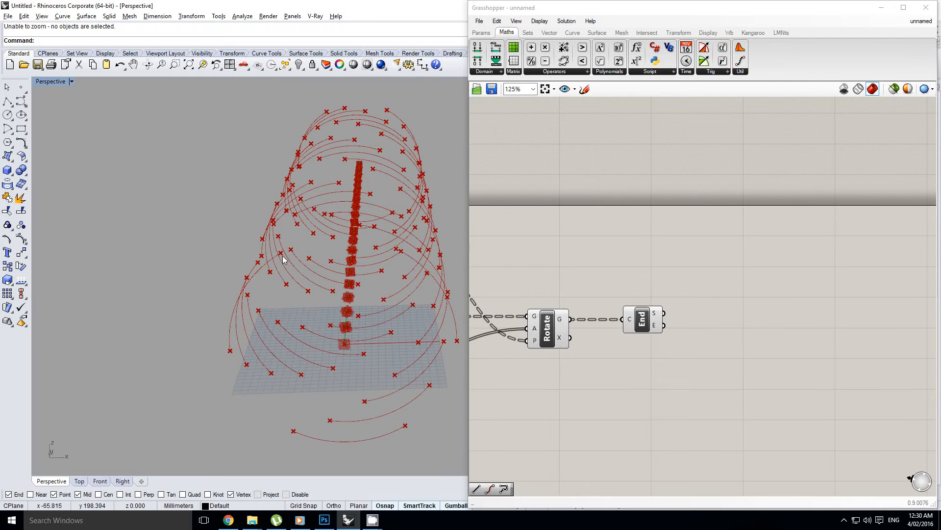
{"action": "right_click_drag", "start_coordinate": [362, 258], "coordinate": [378, 266]}
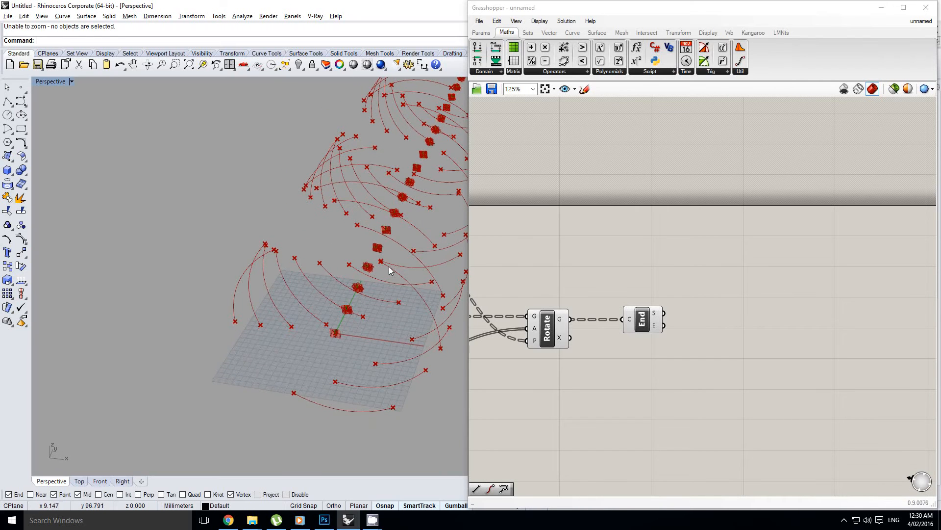
{"action": "double_click", "coordinate": [725, 298]}
{"action": "type", "text": "aver"}
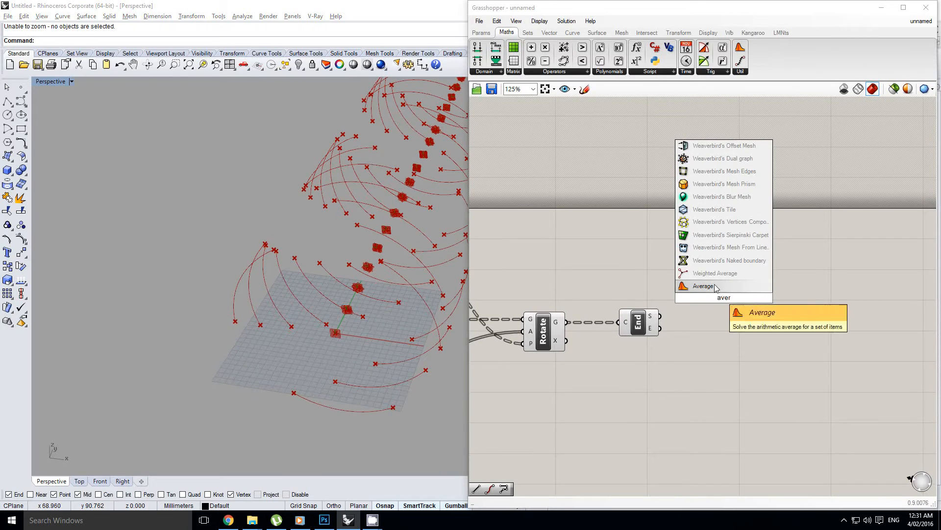
{"action": "left_click", "coordinate": [718, 286]}
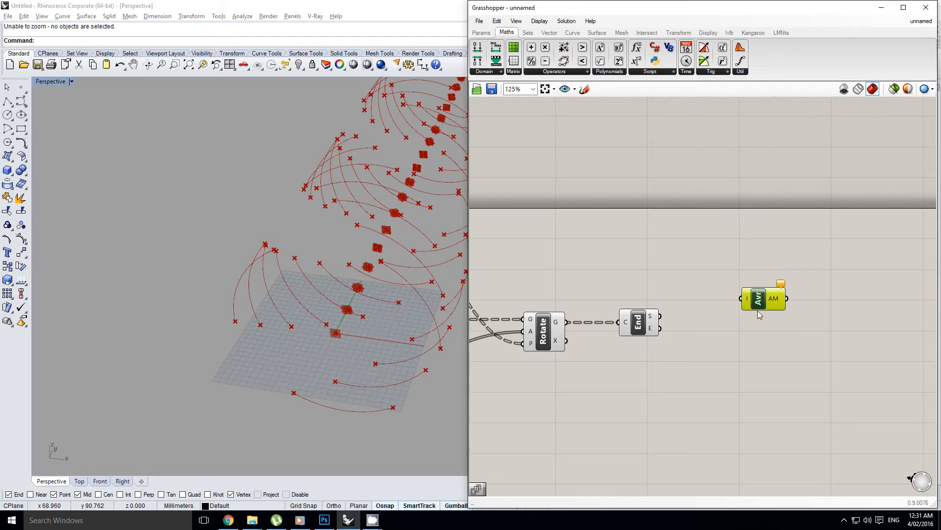
{"action": "scroll", "coordinate": [758, 310], "scroll_direction": "up", "scroll_amount": 1}
{"action": "left_click_drag", "start_coordinate": [630, 311], "coordinate": [719, 293]}
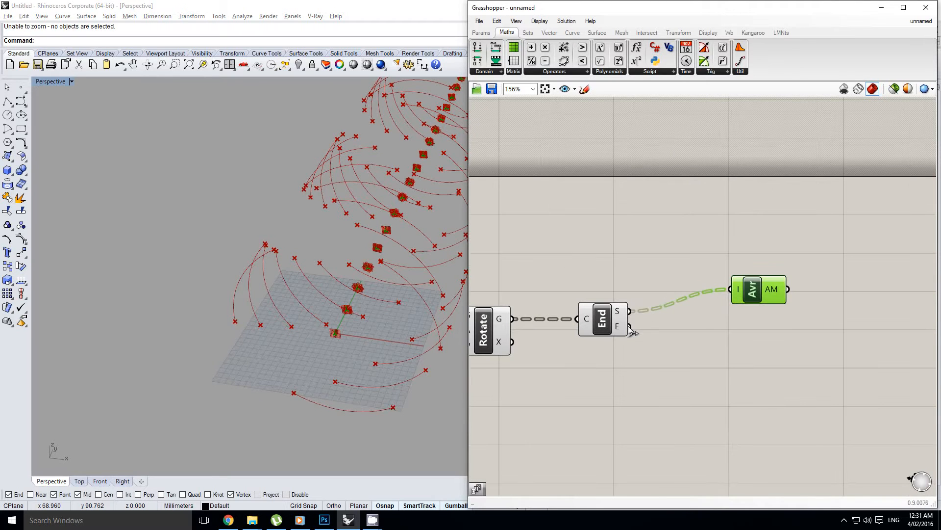
{"action": "left_click_drag", "start_coordinate": [630, 327], "coordinate": [747, 314], "text": "shift"}
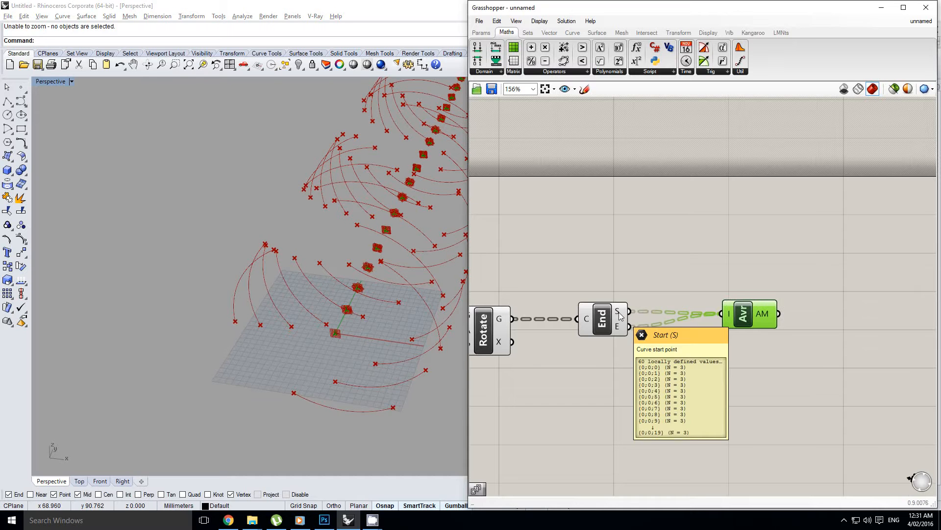
Step: Try grafting the End Points curve input and check how its start points are organised in branches
{"action": "right_click_drag", "start_coordinate": [311, 288], "coordinate": [384, 299]}
{"action": "right_click_drag", "start_coordinate": [383, 243], "coordinate": [353, 246]}
{"action": "mouse_move", "coordinate": [622, 316]}
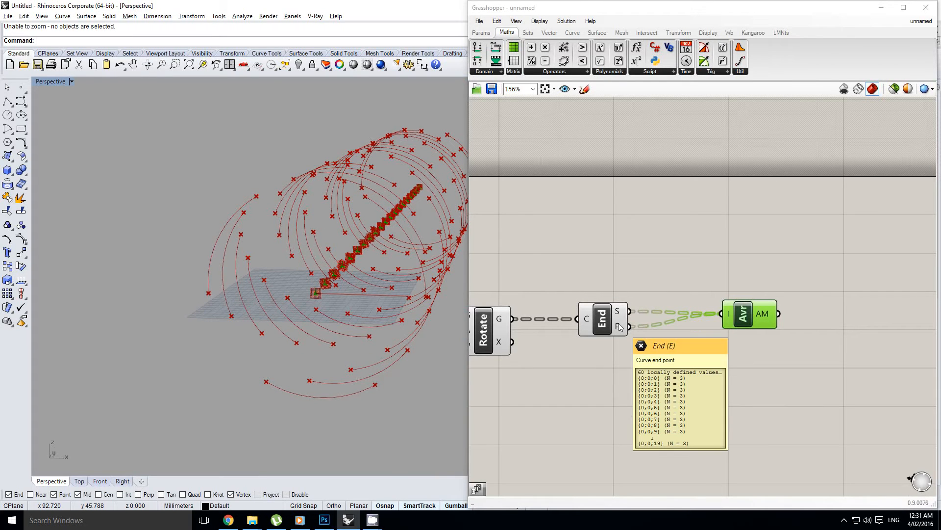
{"action": "scroll", "coordinate": [607, 318], "scroll_direction": "up", "scroll_amount": 2}
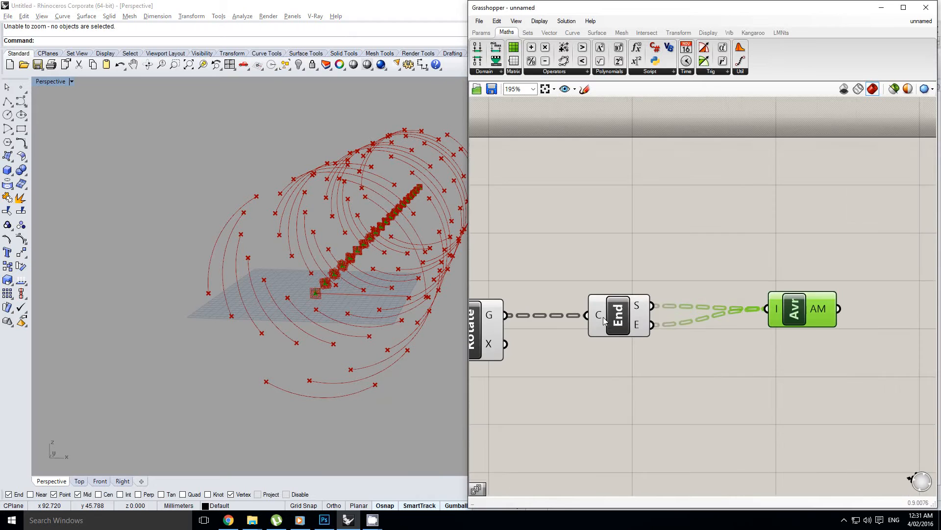
{"action": "right_click", "coordinate": [601, 319]}
{"action": "left_click", "coordinate": [619, 379]}
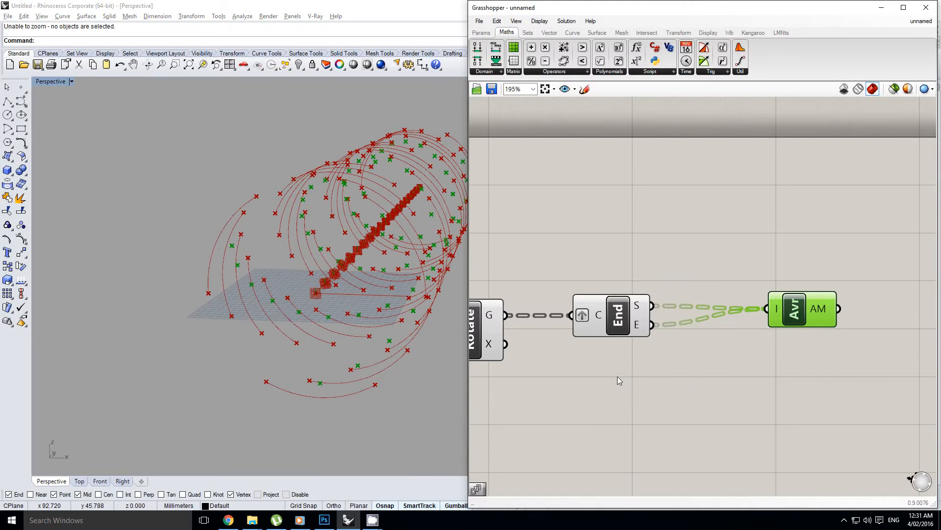
{"action": "left_click", "coordinate": [612, 331]}
{"action": "mouse_move", "coordinate": [641, 309]}
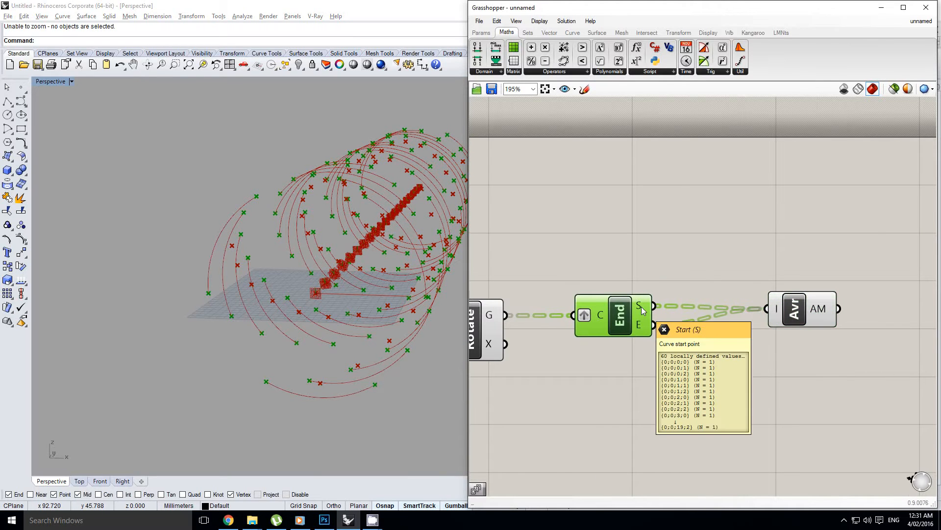
Step: Examine in the viewport where the averaged points lie relative to each arc's start and end points
{"action": "right_click_drag", "start_coordinate": [711, 319], "coordinate": [667, 321]}
{"action": "left_click_drag", "start_coordinate": [751, 311], "coordinate": [822, 311]}
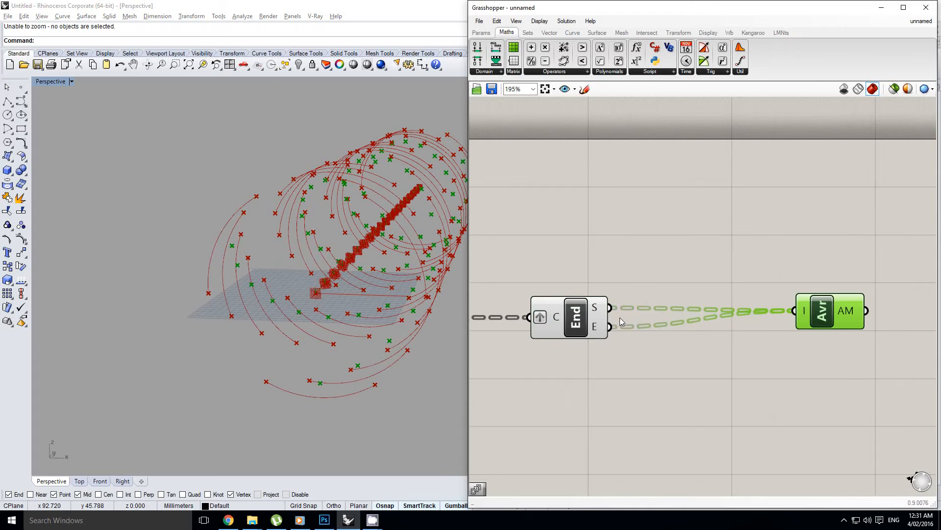
{"action": "right_click_drag", "start_coordinate": [328, 259], "coordinate": [397, 265]}
{"action": "scroll", "coordinate": [382, 249], "scroll_direction": "up", "scroll_amount": 4}
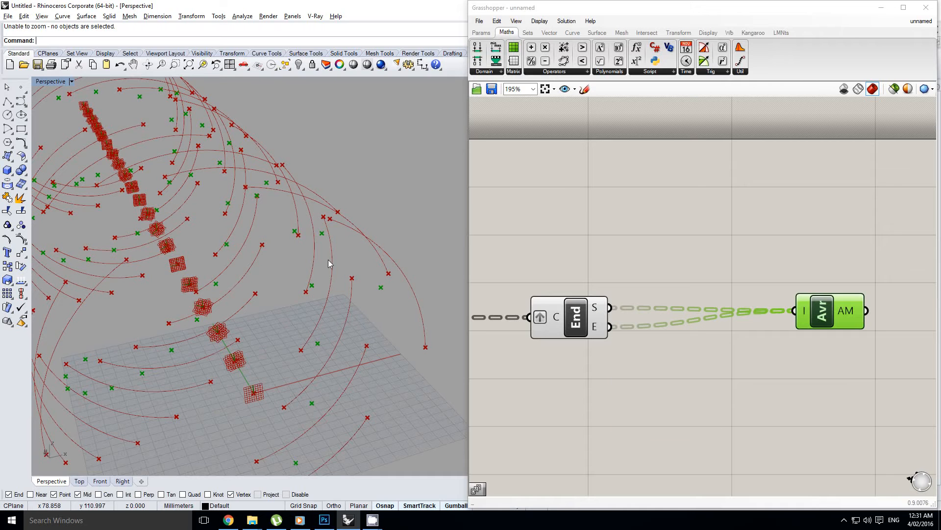
{"action": "right_click_drag", "start_coordinate": [330, 261], "coordinate": [336, 231]}
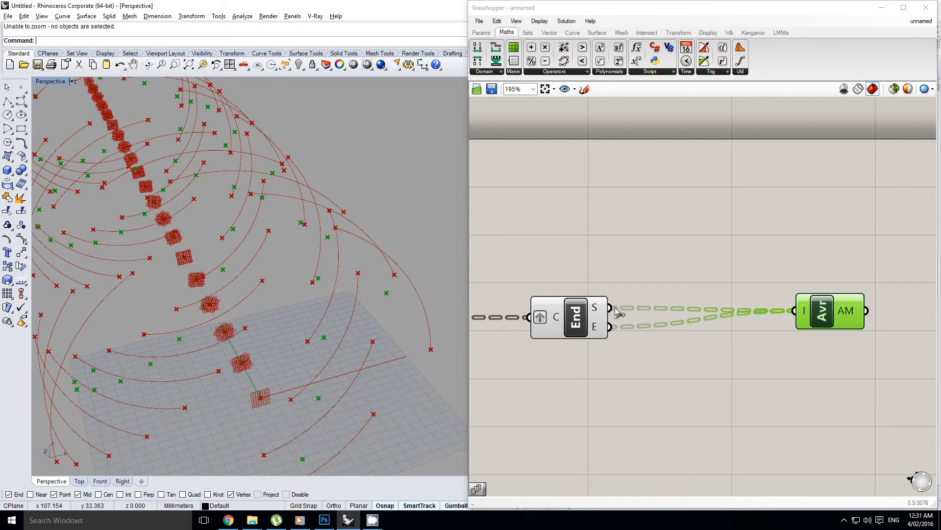
{"action": "right_click_drag", "start_coordinate": [387, 295], "coordinate": [322, 288]}
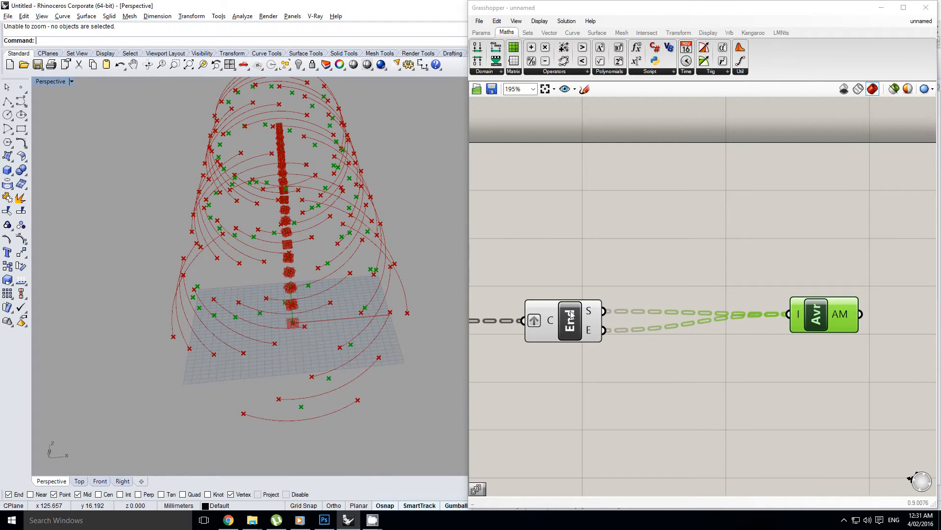
{"action": "right_click_drag", "start_coordinate": [599, 263], "coordinate": [636, 269]}
{"action": "left_click", "coordinate": [624, 279]}
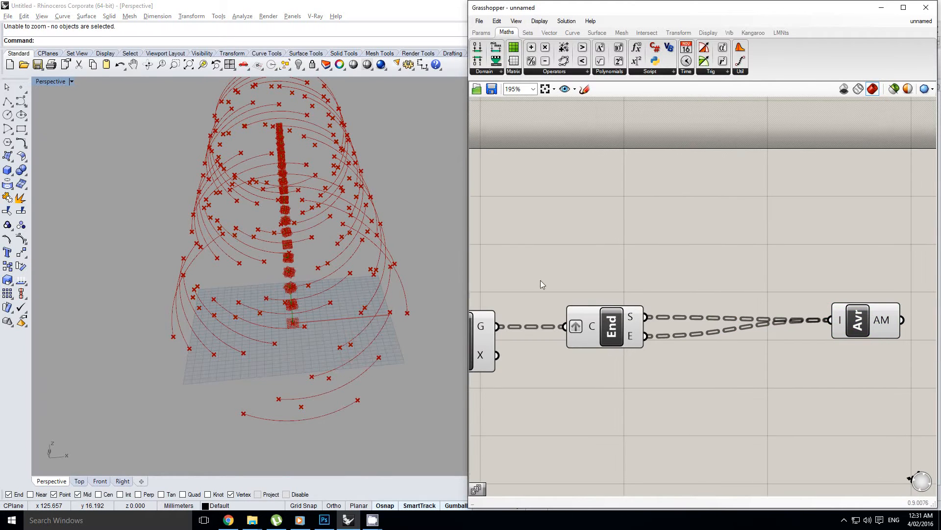
{"action": "right_click_drag", "start_coordinate": [349, 319], "coordinate": [354, 319], "text": "shift"}
Step: Turn off Graft on the End Points curve input and move the Average component farther away to make room
{"action": "right_click", "coordinate": [575, 327]}
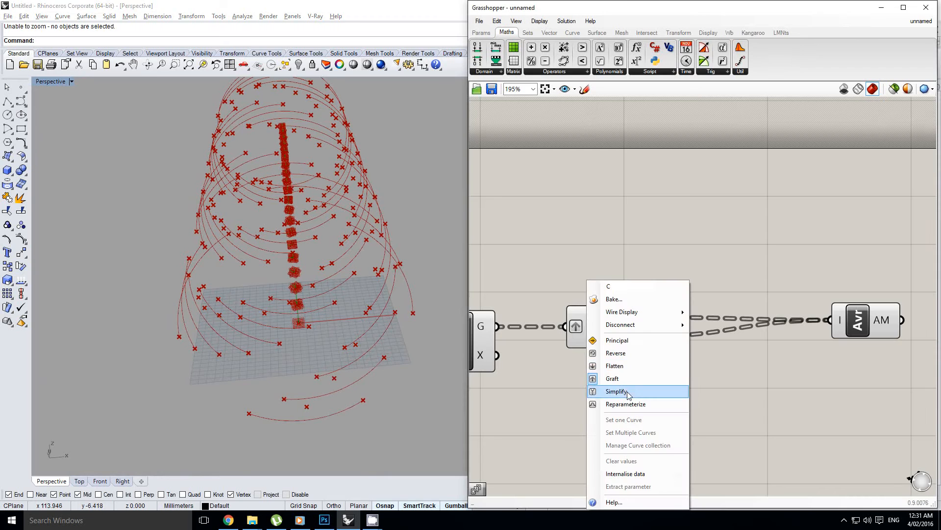
{"action": "left_click", "coordinate": [637, 376]}
{"action": "right_click_drag", "start_coordinate": [729, 362], "coordinate": [692, 374]}
{"action": "left_click_drag", "start_coordinate": [824, 332], "coordinate": [851, 335]}
Step: Add a Shift List component between End Points and Average, and connect the end-point output to its list input
{"action": "double_click", "coordinate": [660, 338]}
{"action": "type", "text": "shift list"}
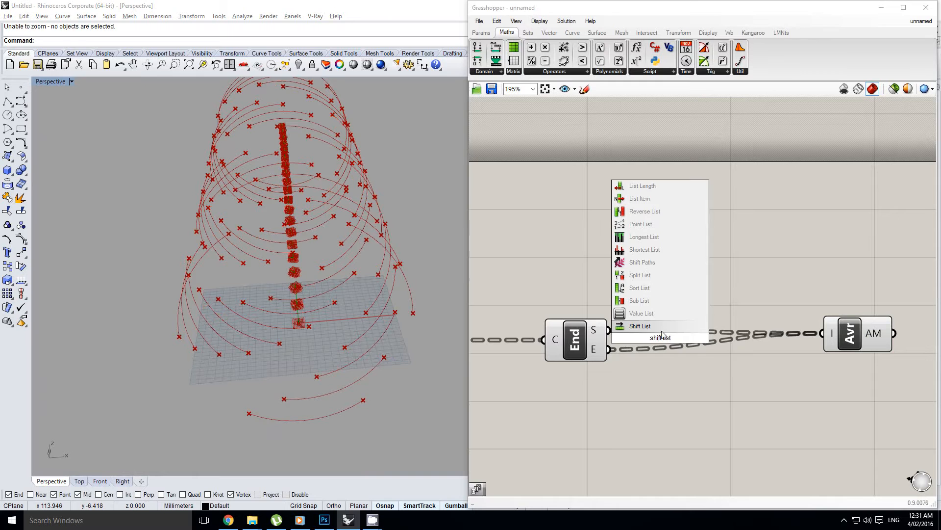
{"action": "key", "text": "Return"}
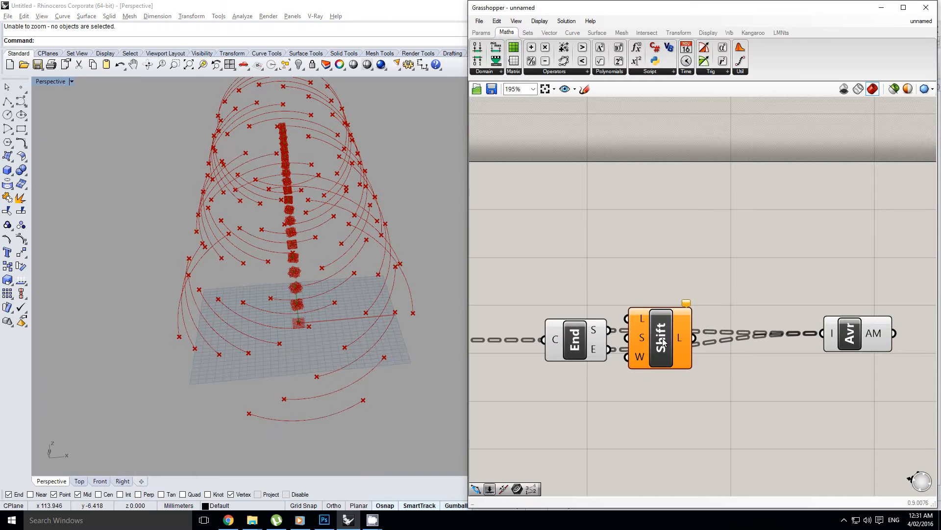
{"action": "left_click_drag", "start_coordinate": [663, 337], "coordinate": [713, 368]}
{"action": "scroll", "coordinate": [712, 368], "scroll_direction": "down", "scroll_amount": 3}
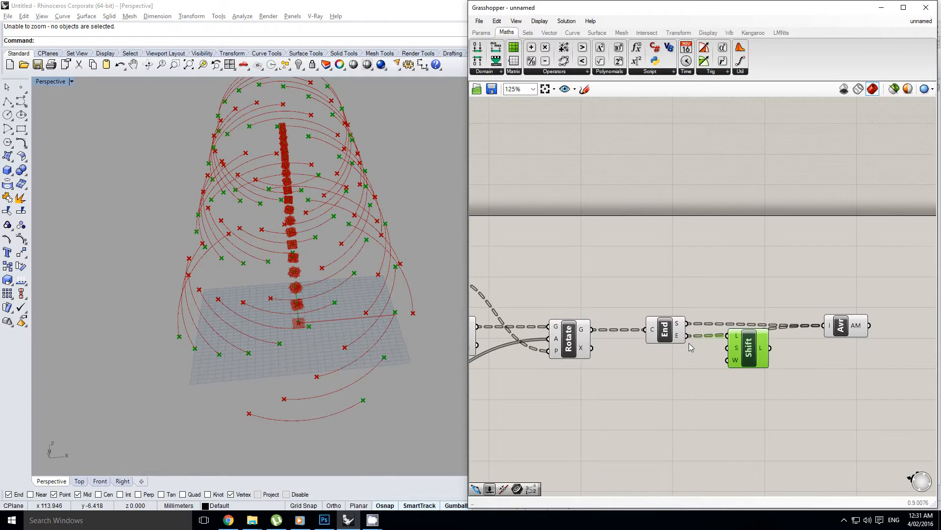
{"action": "right_click", "coordinate": [672, 343]}
Step: Add a number slider below End Points with integer rounding, a minimum of -3 and a maximum of 3
{"action": "left_click", "coordinate": [488, 35]}
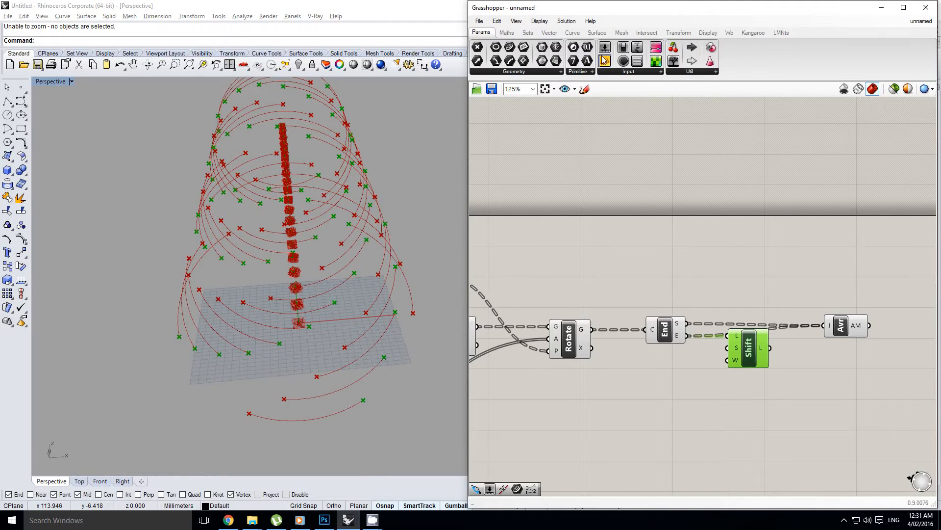
{"action": "left_click_drag", "start_coordinate": [639, 346], "coordinate": [658, 374]}
{"action": "scroll", "coordinate": [659, 374], "scroll_direction": "up", "scroll_amount": 3}
{"action": "double_click", "coordinate": [608, 373]}
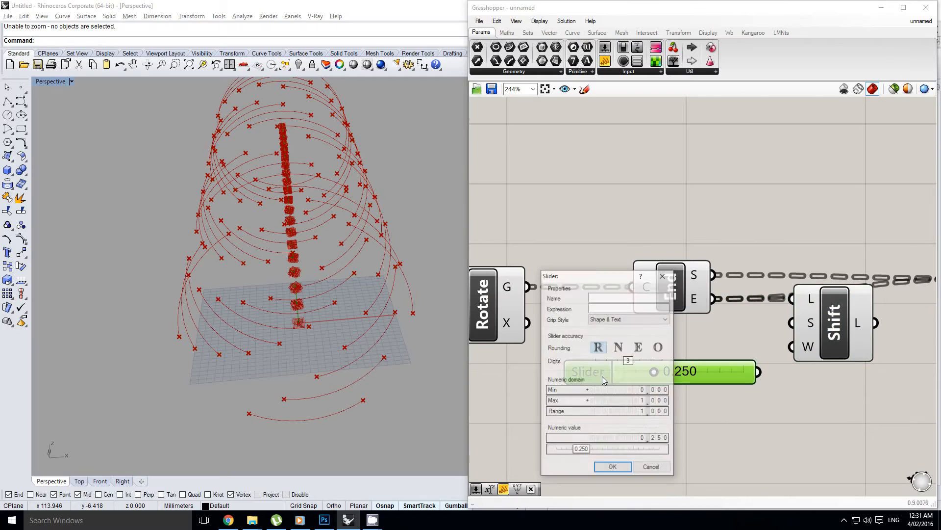
{"action": "double_click", "coordinate": [615, 391]}
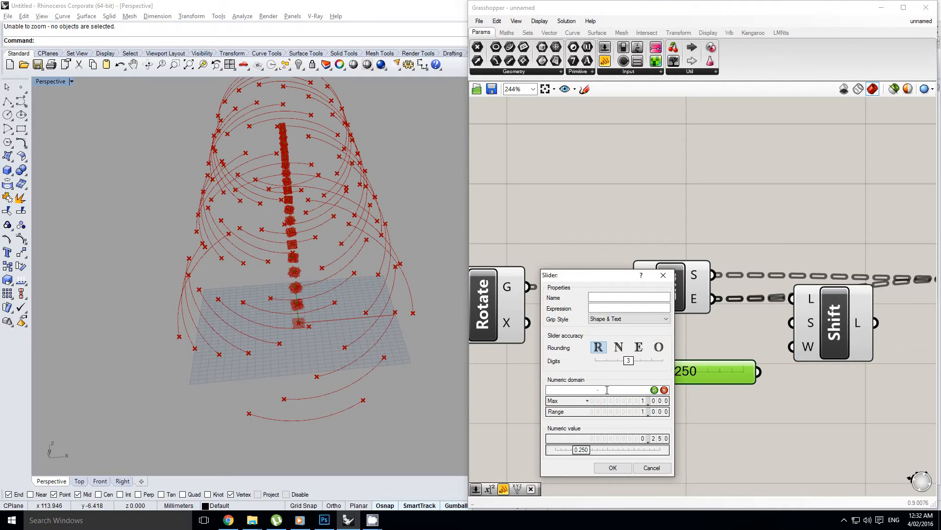
{"action": "type", "text": "-3"}
{"action": "key", "text": "Tab"}
{"action": "type", "text": "3"}
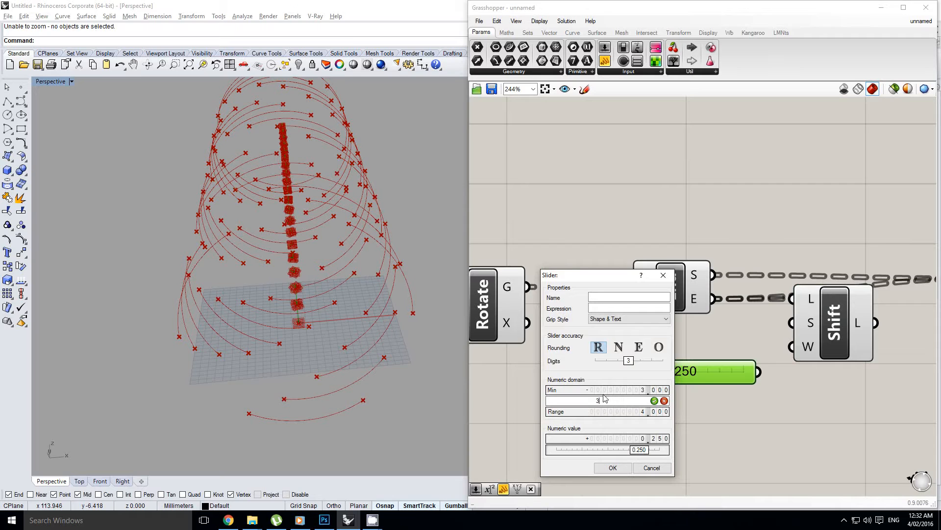
{"action": "left_click", "coordinate": [618, 348]}
{"action": "left_click", "coordinate": [613, 467]}
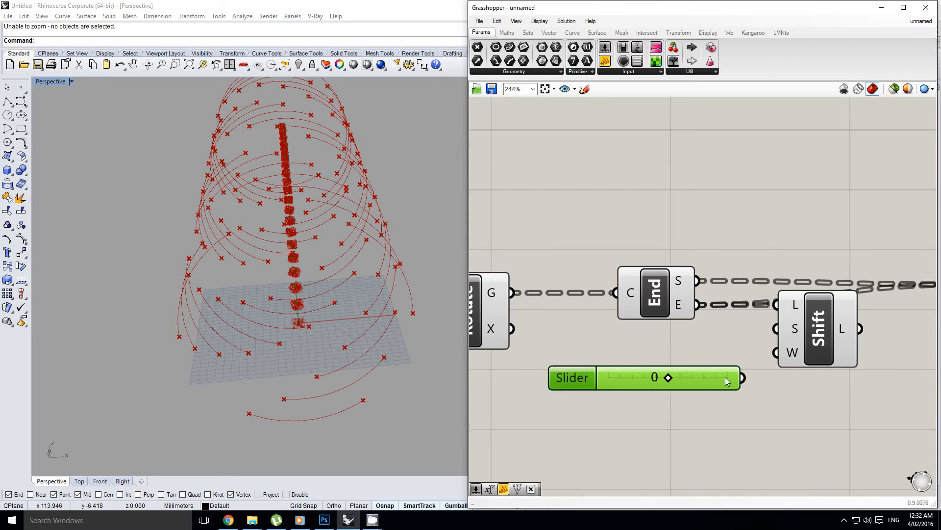
Step: Connect the integer slider to the Shift List's shift offset input
{"action": "left_click_drag", "start_coordinate": [717, 388], "coordinate": [775, 329]}
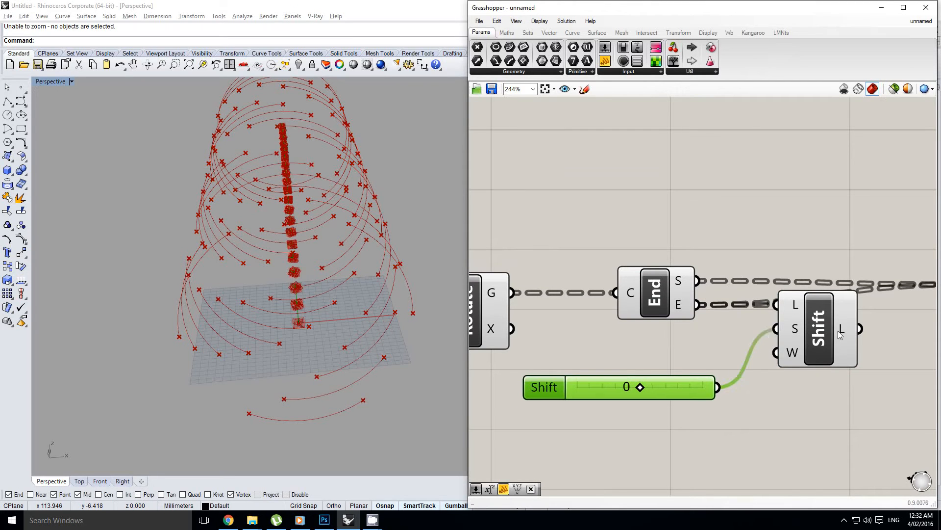
{"action": "left_click", "coordinate": [811, 333]}
{"action": "right_click_drag", "start_coordinate": [896, 318], "coordinate": [750, 331]}
{"action": "left_click", "coordinate": [599, 319]}
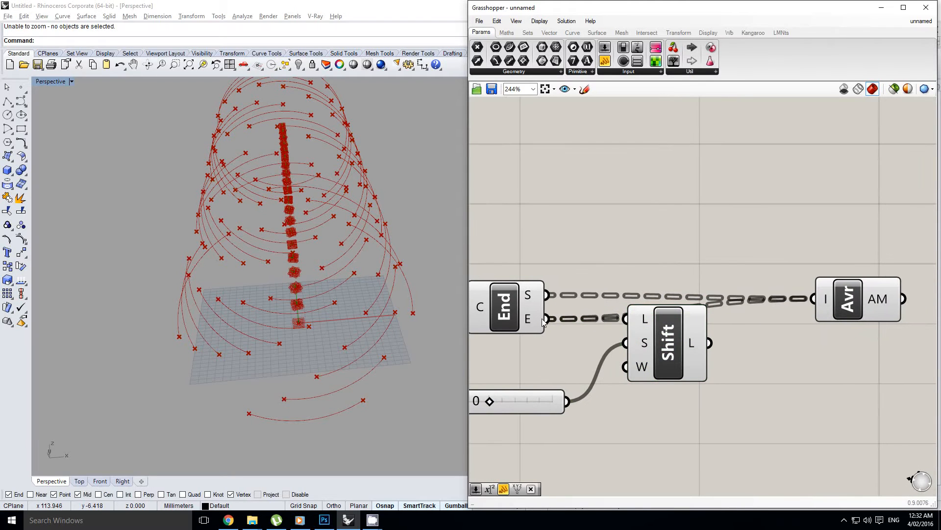
Step: Disconnect the unshifted end points from Average, and feed the start points into a new Graft Tree component placed ahead of Average
{"action": "left_click_drag", "start_coordinate": [544, 318], "coordinate": [815, 298], "text": "ctrl"}
{"action": "left_click_drag", "start_coordinate": [836, 300], "coordinate": [860, 297]}
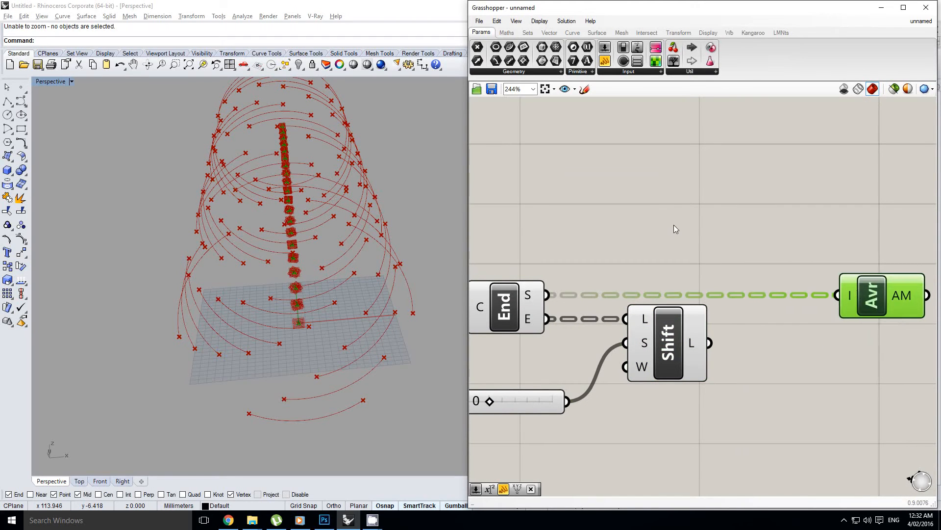
{"action": "double_click", "coordinate": [673, 225]}
{"action": "type", "text": "graft"}
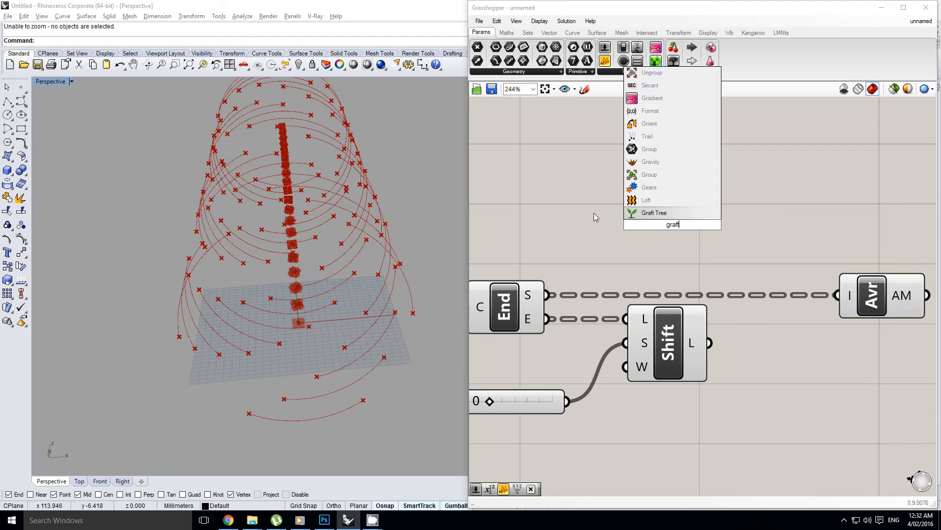
{"action": "left_click", "coordinate": [654, 212]}
{"action": "left_click_drag", "start_coordinate": [548, 296], "coordinate": [685, 233]}
{"action": "right_click_drag", "start_coordinate": [759, 246], "coordinate": [702, 246]}
{"action": "left_click_drag", "start_coordinate": [656, 234], "coordinate": [700, 231]}
{"action": "left_click_drag", "start_coordinate": [832, 298], "coordinate": [886, 297]}
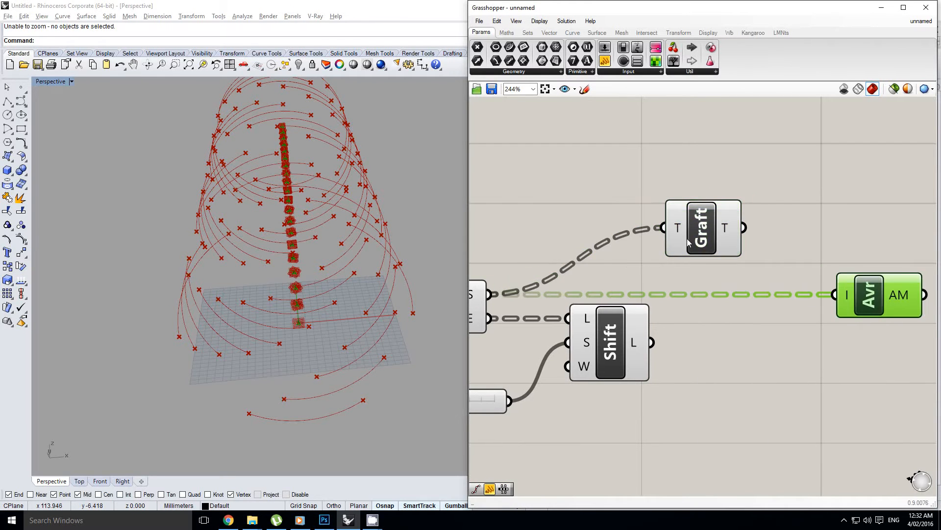
Step: Duplicate the Graft Tree component below the first one and connect the Shift List output to the copy's input
{"action": "left_click_drag", "start_coordinate": [693, 240], "coordinate": [736, 342]}
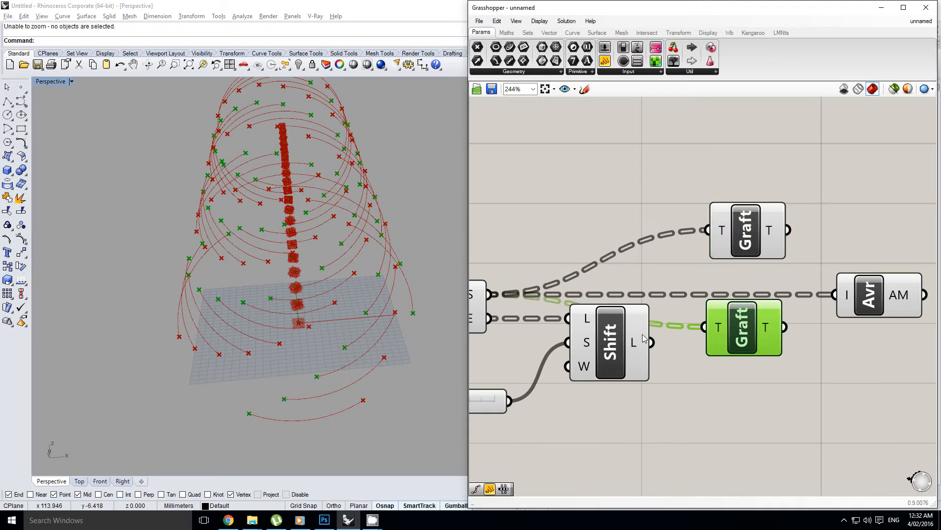
{"action": "left_click_drag", "start_coordinate": [648, 341], "coordinate": [749, 335]}
{"action": "left_click", "coordinate": [733, 245]}
{"action": "left_click_drag", "start_coordinate": [733, 245], "coordinate": [727, 250]}
{"action": "right_click_drag", "start_coordinate": [763, 257], "coordinate": [755, 256]}
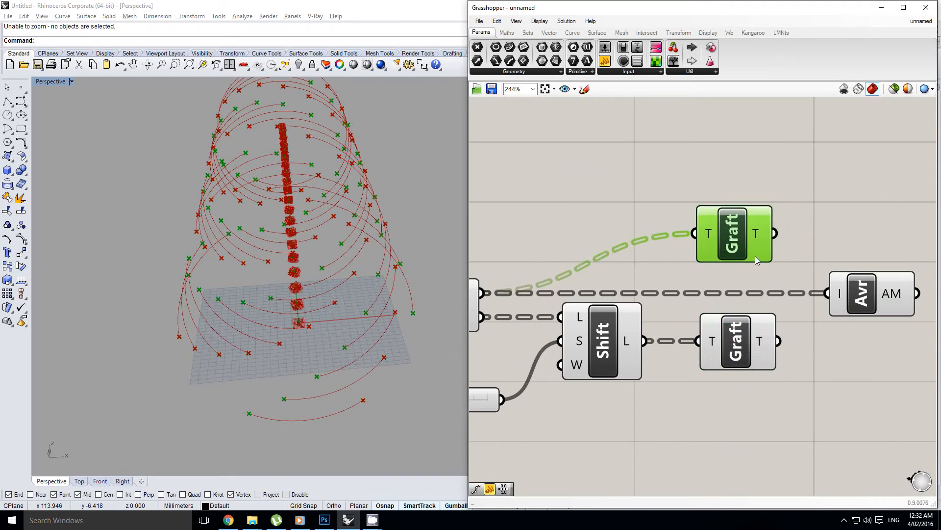
Step: Examine how the End Points outputs run through Shift List and the two Graft Tree components
{"action": "scroll", "coordinate": [790, 251], "scroll_direction": "down", "scroll_amount": 3}
{"action": "scroll", "coordinate": [643, 261], "scroll_direction": "up", "scroll_amount": 3}
{"action": "left_click", "coordinate": [641, 253]}
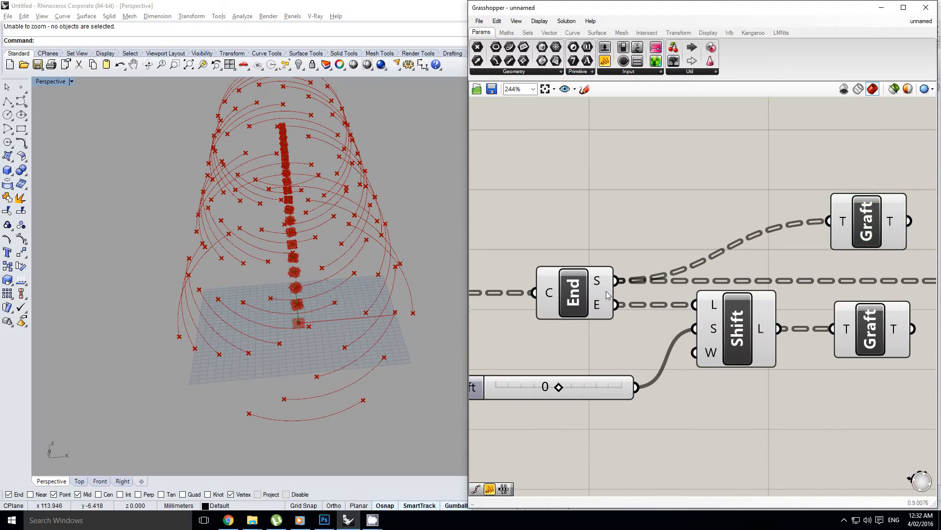
{"action": "right_click_drag", "start_coordinate": [590, 283], "coordinate": [672, 280]}
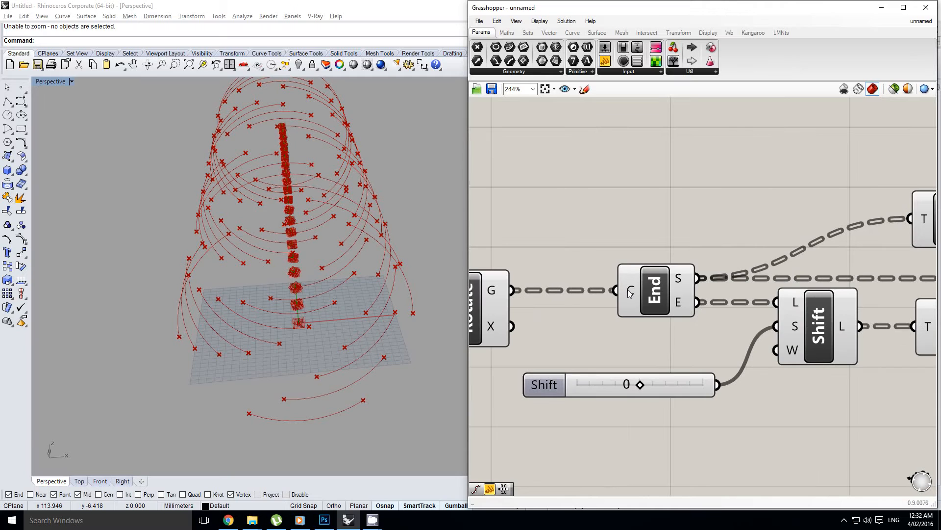
{"action": "right_click_drag", "start_coordinate": [683, 287], "coordinate": [617, 297]}
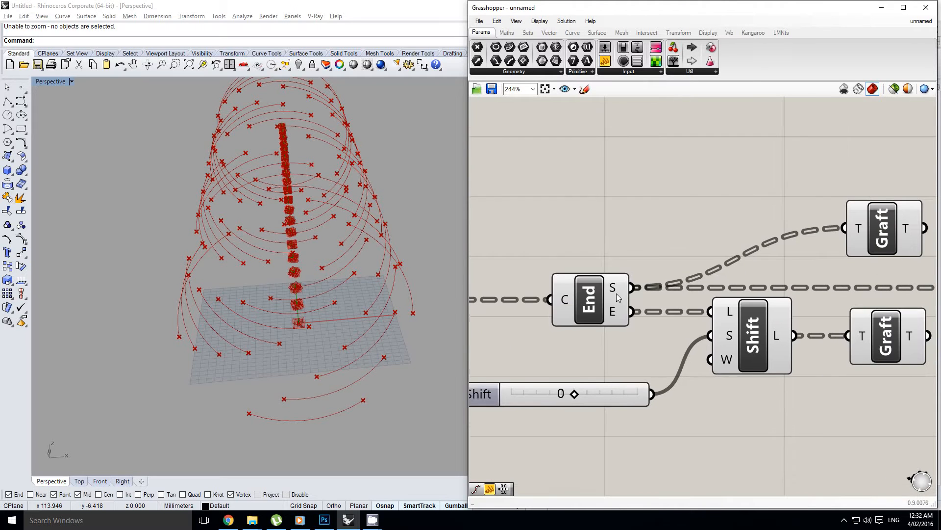
{"action": "left_click_drag", "start_coordinate": [545, 266], "coordinate": [674, 362]}
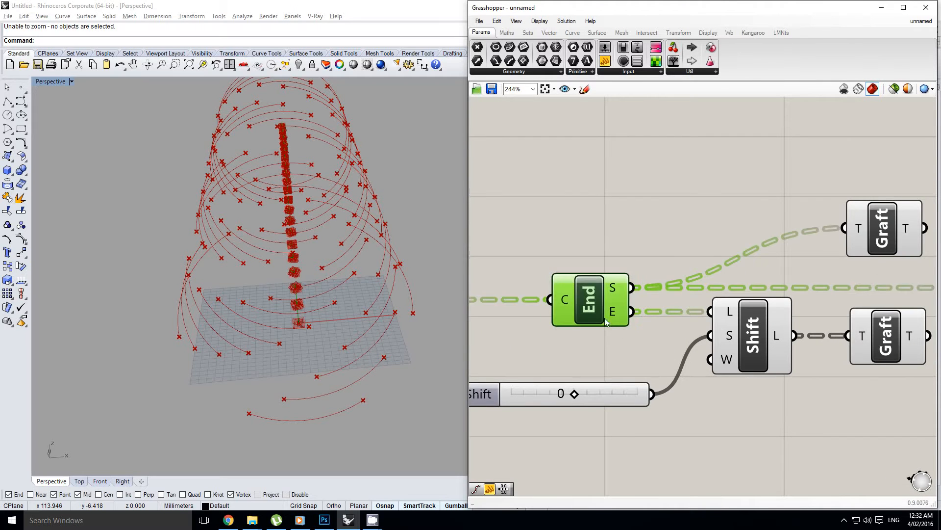
{"action": "left_click", "coordinate": [644, 262]}
{"action": "left_click", "coordinate": [753, 339]}
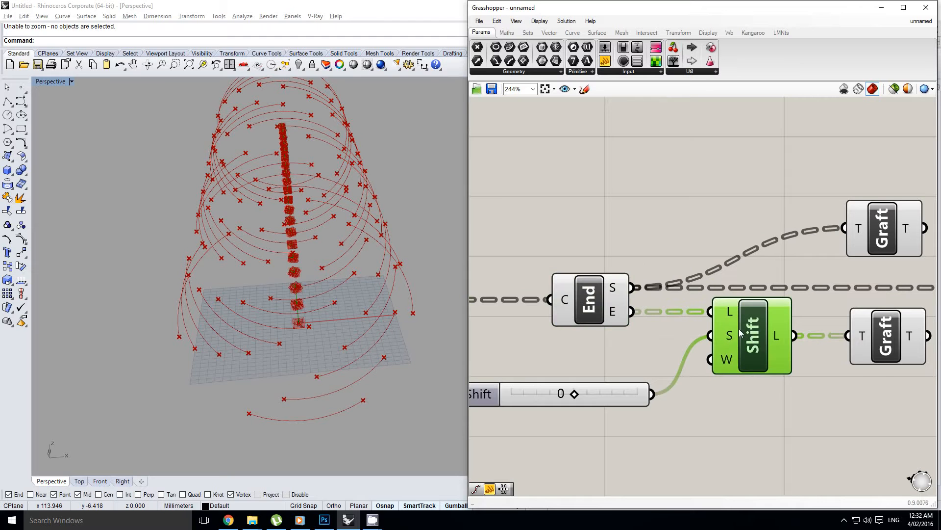
{"action": "right_click_drag", "start_coordinate": [740, 332], "coordinate": [572, 340]}
{"action": "left_click", "coordinate": [715, 235]}
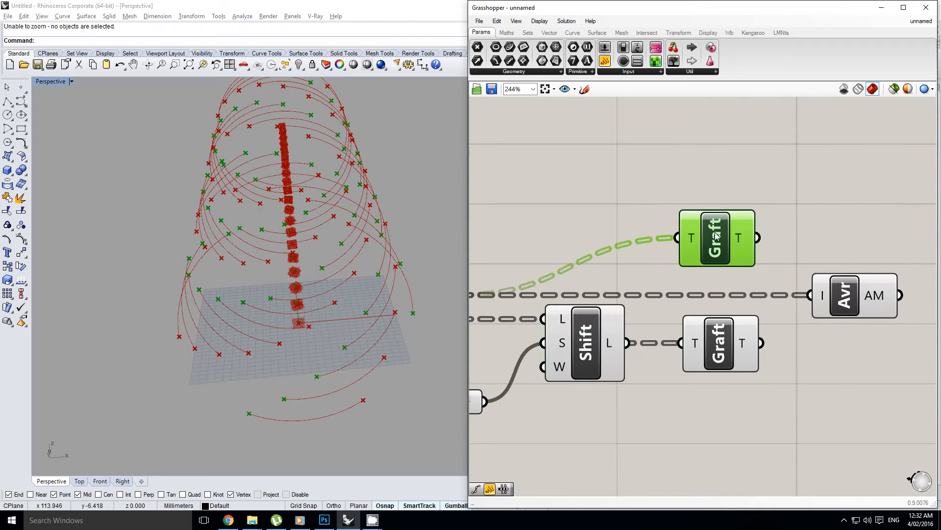
{"action": "right_click_drag", "start_coordinate": [769, 283], "coordinate": [739, 287]}
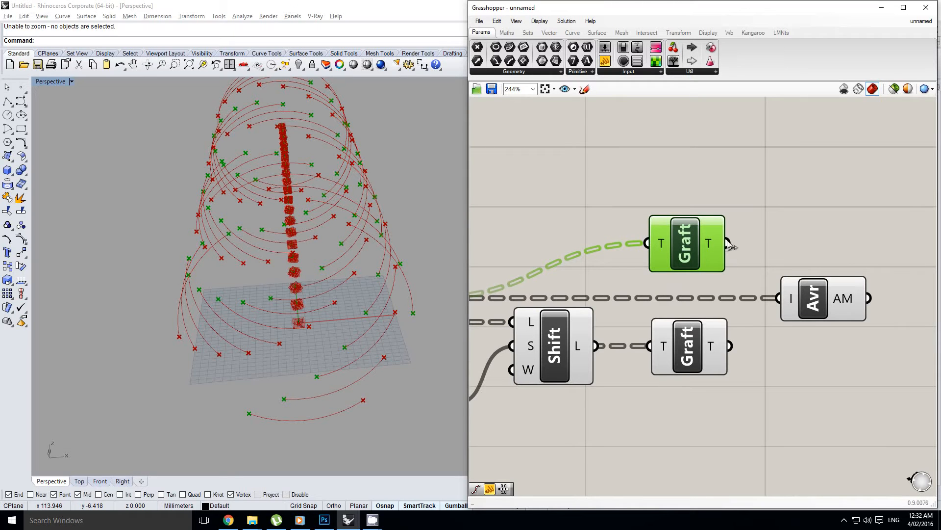
Step: Connect both Graft Tree outputs to the Average input, replacing its direct start-point connection
{"action": "left_click_drag", "start_coordinate": [729, 244], "coordinate": [779, 297]}
{"action": "left_click_drag", "start_coordinate": [729, 346], "coordinate": [779, 298], "text": "shift"}
{"action": "scroll", "coordinate": [812, 275], "scroll_direction": "down", "scroll_amount": 3}
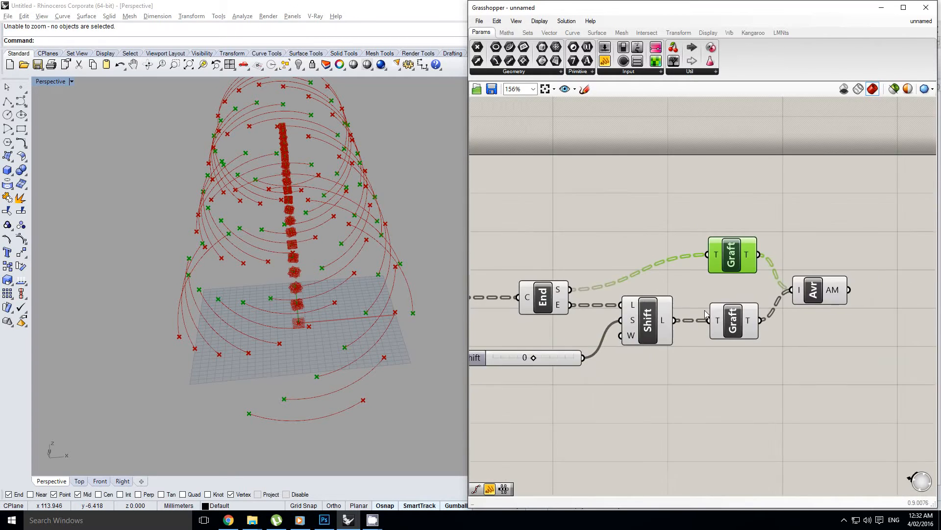
Step: Set the Shift slider to -1
{"action": "right_click_drag", "start_coordinate": [704, 311], "coordinate": [746, 298]}
{"action": "right_click_drag", "start_coordinate": [304, 300], "coordinate": [302, 274]}
{"action": "scroll", "coordinate": [400, 288], "scroll_direction": "up", "scroll_amount": 2}
{"action": "right_click_drag", "start_coordinate": [571, 343], "coordinate": [596, 335]}
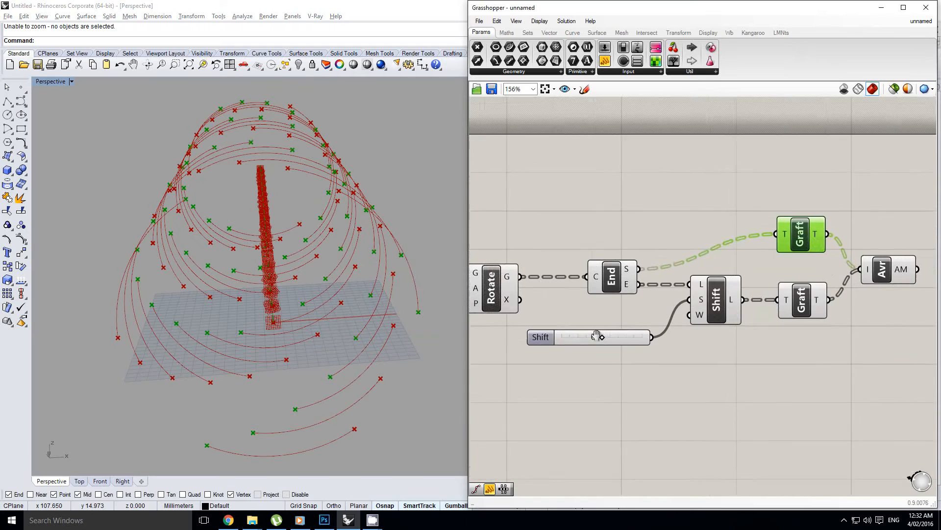
{"action": "scroll", "coordinate": [596, 335], "scroll_direction": "up", "scroll_amount": 2}
{"action": "left_click_drag", "start_coordinate": [616, 338], "coordinate": [589, 341]}
{"action": "scroll", "coordinate": [655, 289], "scroll_direction": "down", "scroll_amount": 2}
{"action": "right_click_drag", "start_coordinate": [687, 280], "coordinate": [651, 289]}
{"action": "scroll", "coordinate": [651, 289], "scroll_direction": "up", "scroll_amount": 2}
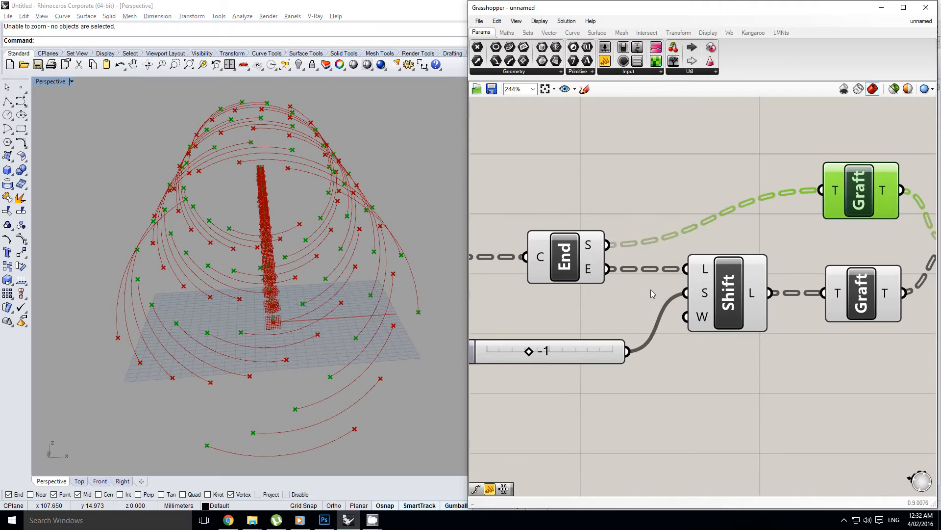
Step: Select Average to highlight its points and set the Shift slider to -2
{"action": "left_click", "coordinate": [651, 294]}
{"action": "right_click_drag", "start_coordinate": [746, 286], "coordinate": [697, 288]}
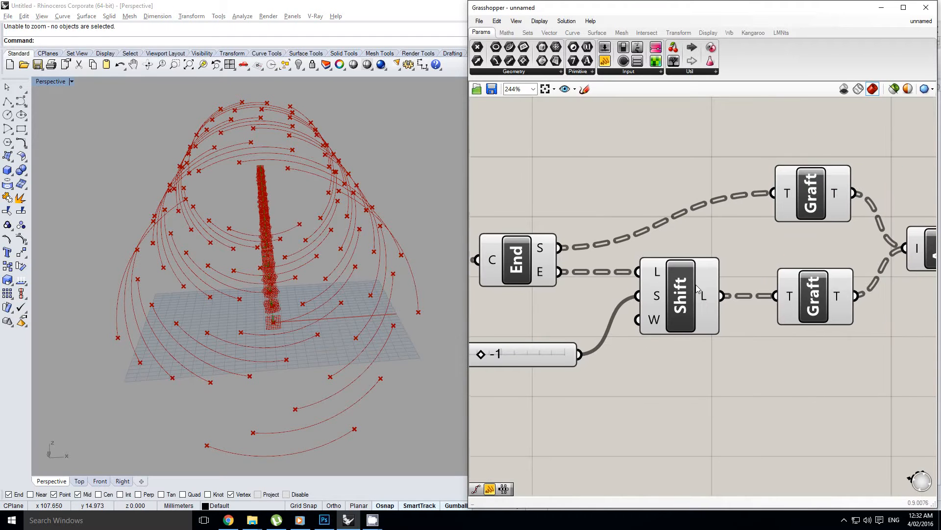
{"action": "scroll", "coordinate": [596, 282], "scroll_direction": "down", "scroll_amount": 1}
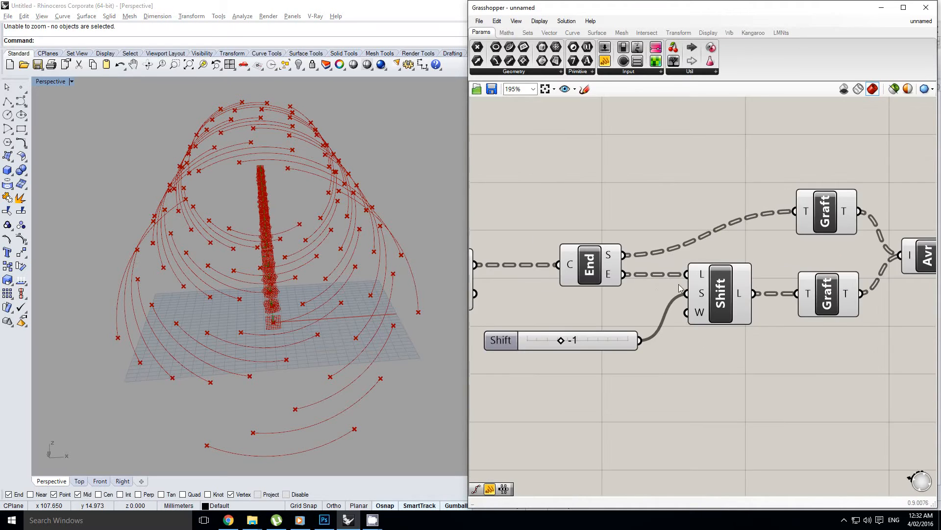
{"action": "right_click_drag", "start_coordinate": [747, 281], "coordinate": [708, 295]}
{"action": "left_click", "coordinate": [835, 276]}
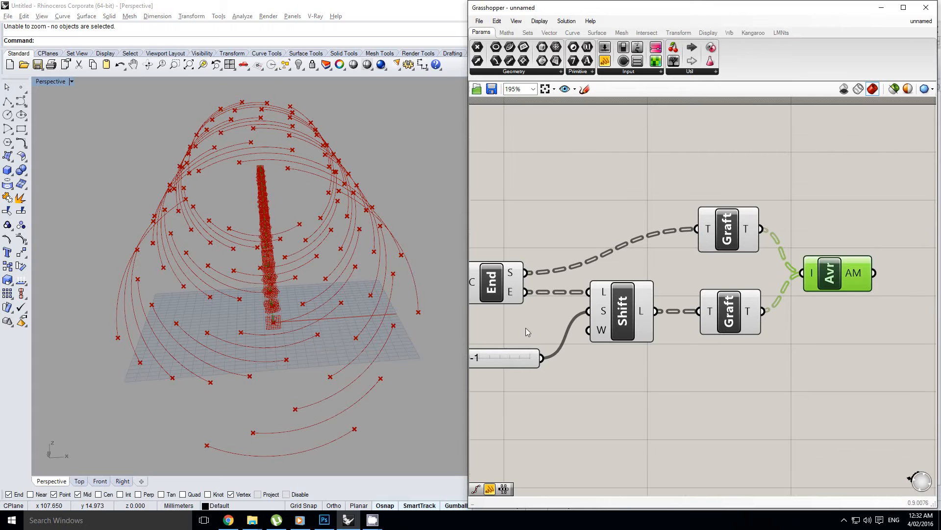
{"action": "scroll", "coordinate": [526, 327], "scroll_direction": "up", "scroll_amount": 1}
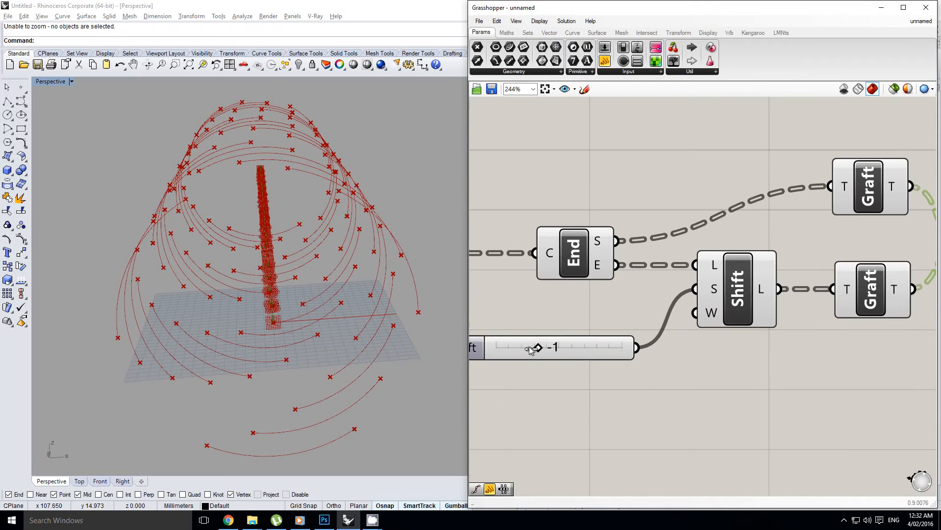
{"action": "left_click_drag", "start_coordinate": [529, 347], "coordinate": [524, 347]}
Step: Inspect the data reaching the Average input and move Average slightly farther from the Graft Tree components
{"action": "right_click_drag", "start_coordinate": [862, 226], "coordinate": [706, 258]}
{"action": "mouse_move", "coordinate": [733, 219]}
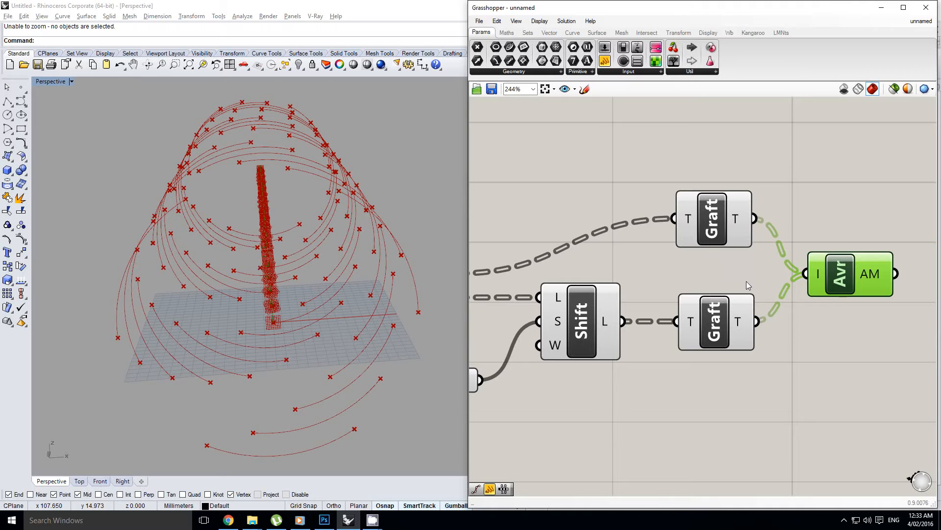
{"action": "scroll", "coordinate": [785, 275], "scroll_direction": "up", "scroll_amount": 1}
{"action": "mouse_move", "coordinate": [797, 279]}
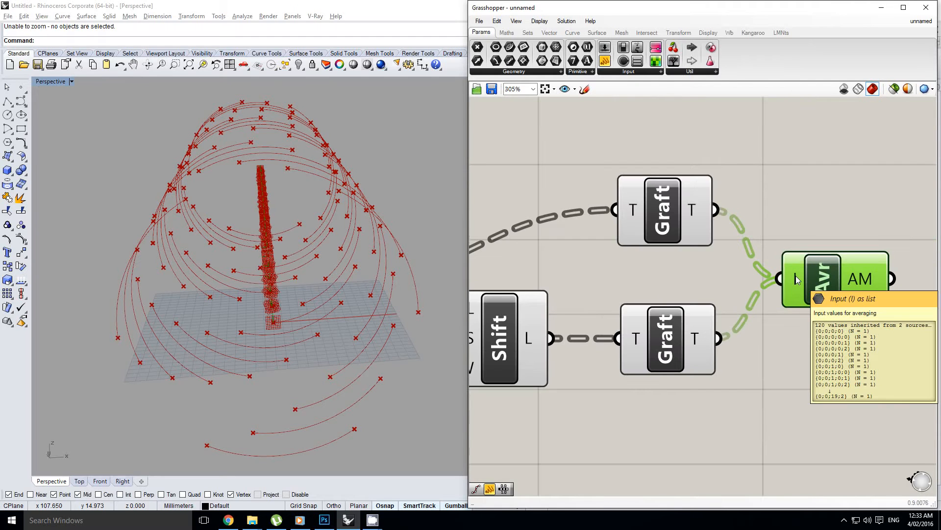
{"action": "left_click_drag", "start_coordinate": [818, 276], "coordinate": [849, 274]}
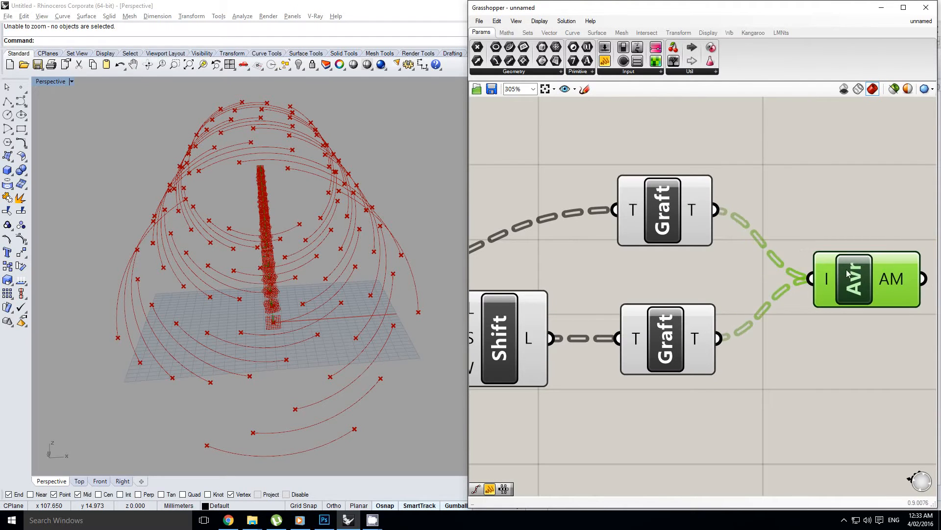
Step: Add two panels above and below Average, and connect each one to a different Graft Tree output
{"action": "right_click_drag", "start_coordinate": [694, 212], "coordinate": [628, 223]}
{"action": "left_click_drag", "start_coordinate": [674, 61], "coordinate": [758, 161]}
{"action": "scroll", "coordinate": [719, 225], "scroll_direction": "down", "scroll_amount": 3}
{"action": "right_click", "coordinate": [750, 211]}
{"action": "left_click_drag", "start_coordinate": [735, 205], "coordinate": [783, 332]}
{"action": "left_click_drag", "start_coordinate": [675, 225], "coordinate": [721, 180]}
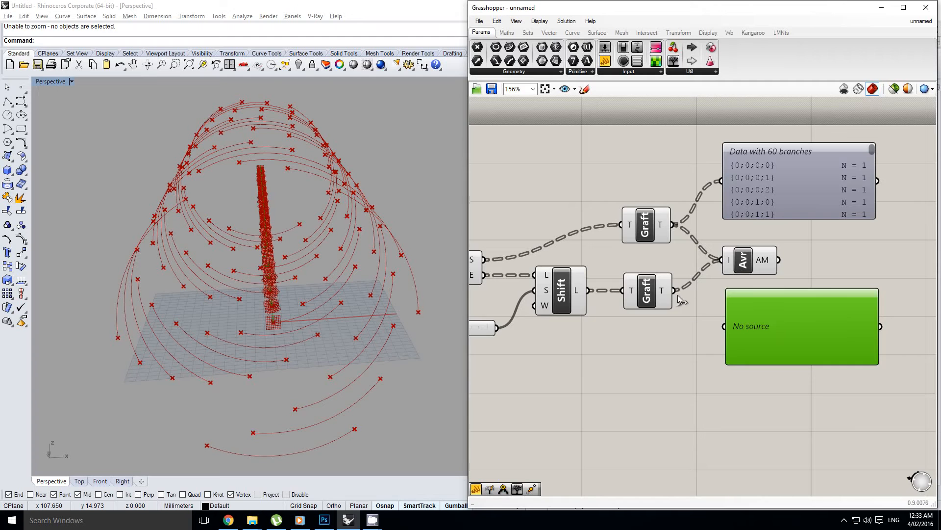
{"action": "left_click_drag", "start_coordinate": [677, 295], "coordinate": [724, 326]}
{"action": "mouse_move", "coordinate": [763, 256]}
{"action": "right_mouse_down"}
{"action": "mouse_move", "coordinate": [730, 275]}
{"action": "mouse_move", "coordinate": [760, 260]}
{"action": "right_mouse_up"}
{"action": "left_click", "coordinate": [757, 275]}
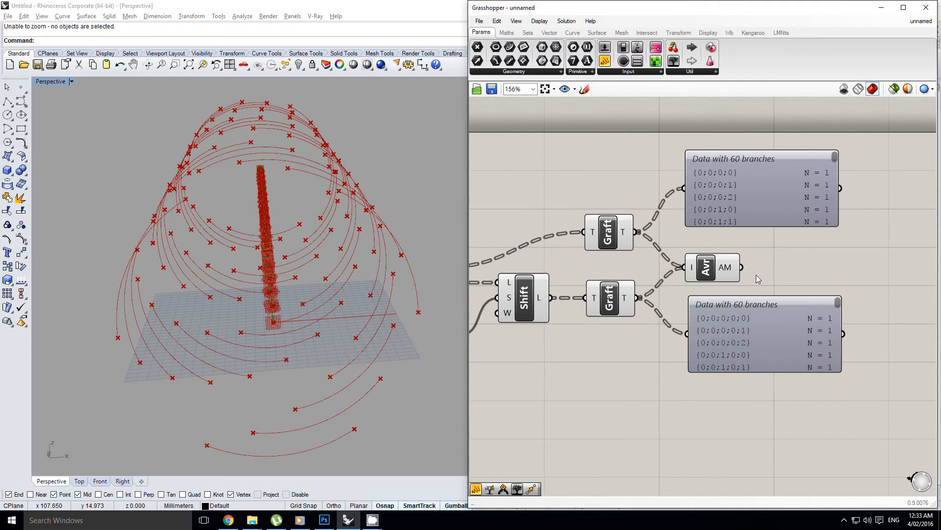
Step: Turn on Simplify on the outputs of both Graft Tree components
{"action": "scroll", "coordinate": [737, 306], "scroll_direction": "up", "scroll_amount": 2}
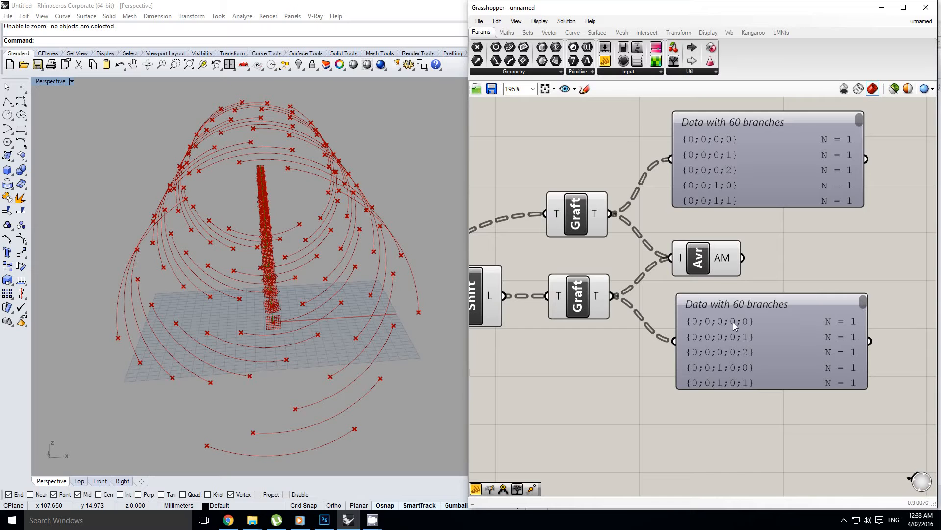
{"action": "left_click", "coordinate": [759, 318]}
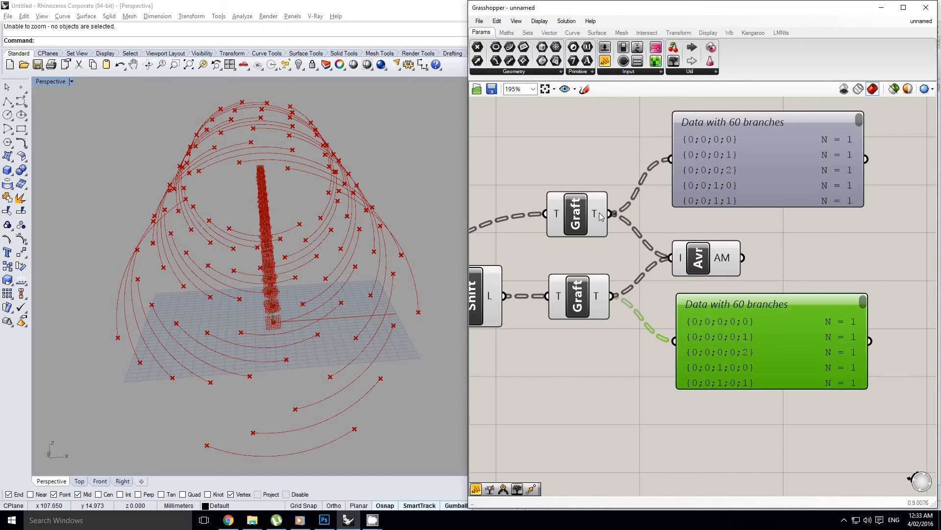
{"action": "right_click", "coordinate": [601, 217]}
{"action": "left_click", "coordinate": [633, 301]}
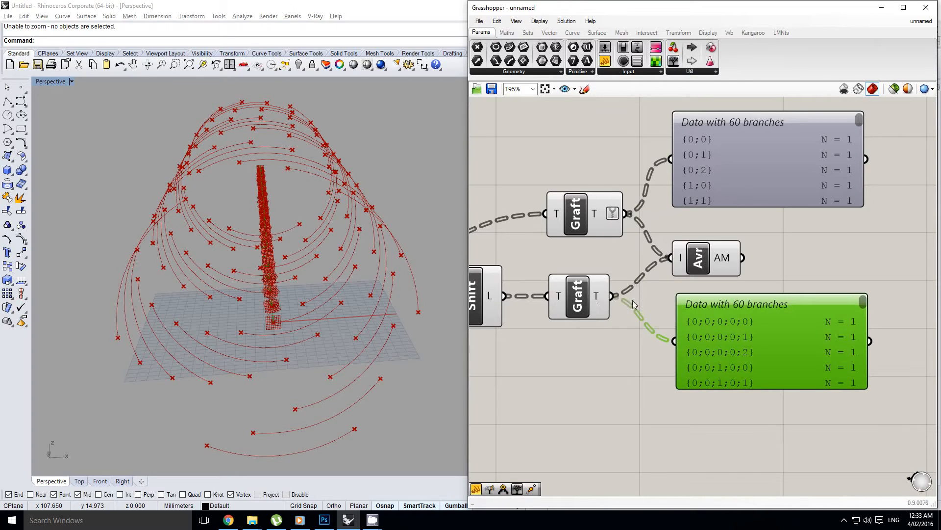
{"action": "right_click", "coordinate": [593, 303]}
{"action": "left_click", "coordinate": [633, 382]}
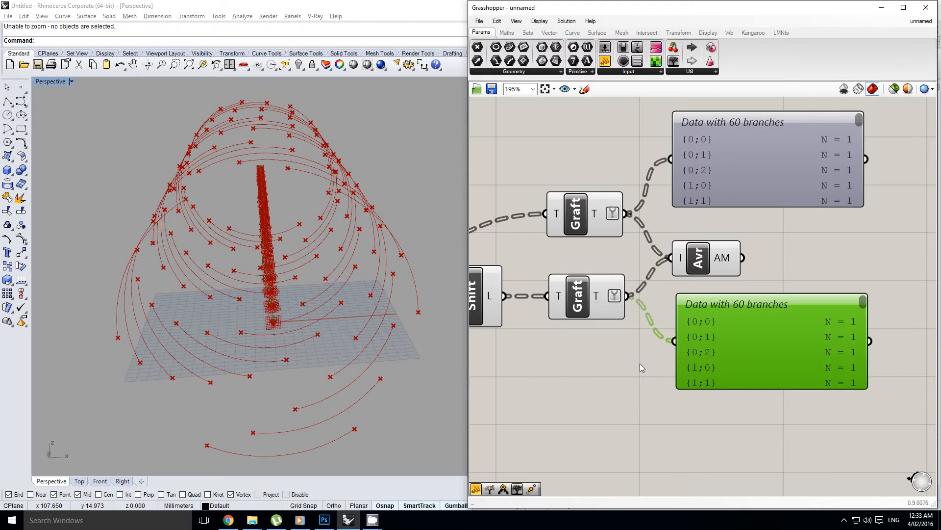
Step: Set the Shift slider to -1
{"action": "right_click_drag", "start_coordinate": [707, 261], "coordinate": [725, 274]}
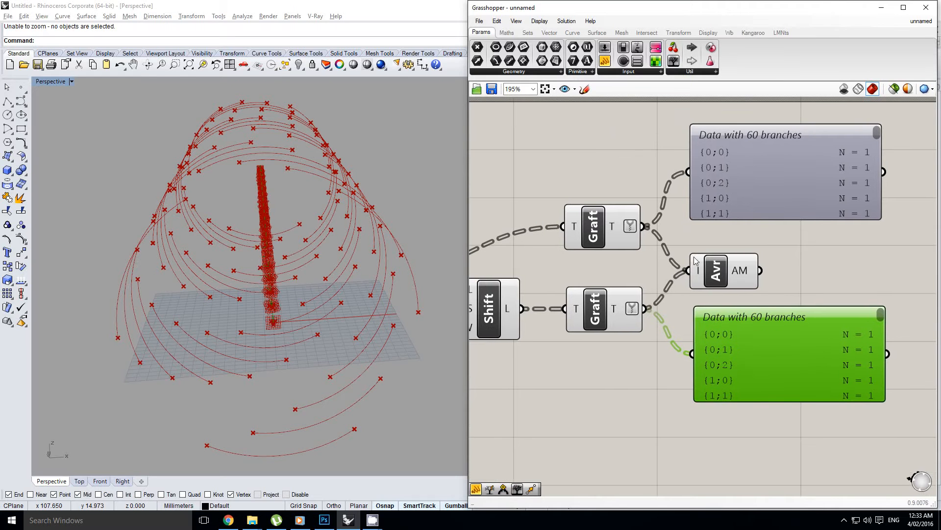
{"action": "scroll", "coordinate": [804, 267], "scroll_direction": "down", "scroll_amount": 3}
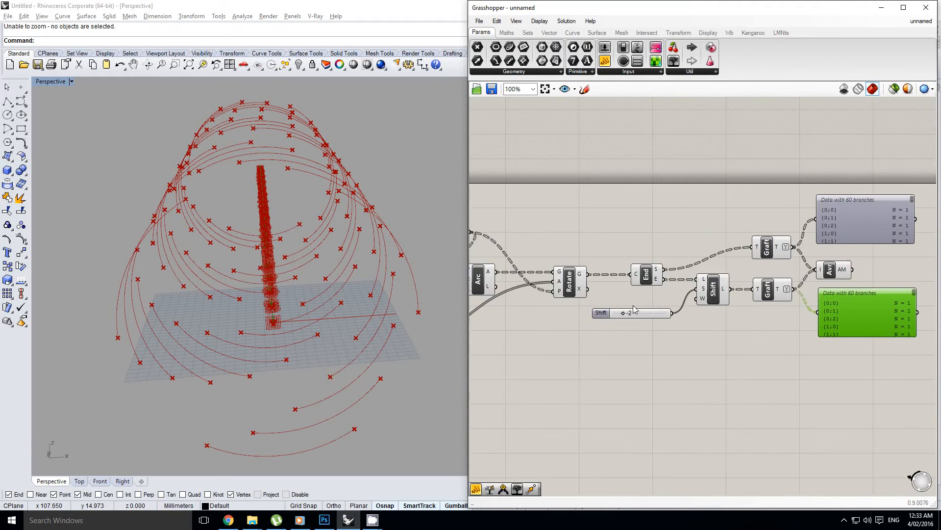
{"action": "scroll", "coordinate": [633, 305], "scroll_direction": "up", "scroll_amount": 4}
{"action": "left_click_drag", "start_coordinate": [615, 326], "coordinate": [631, 328]}
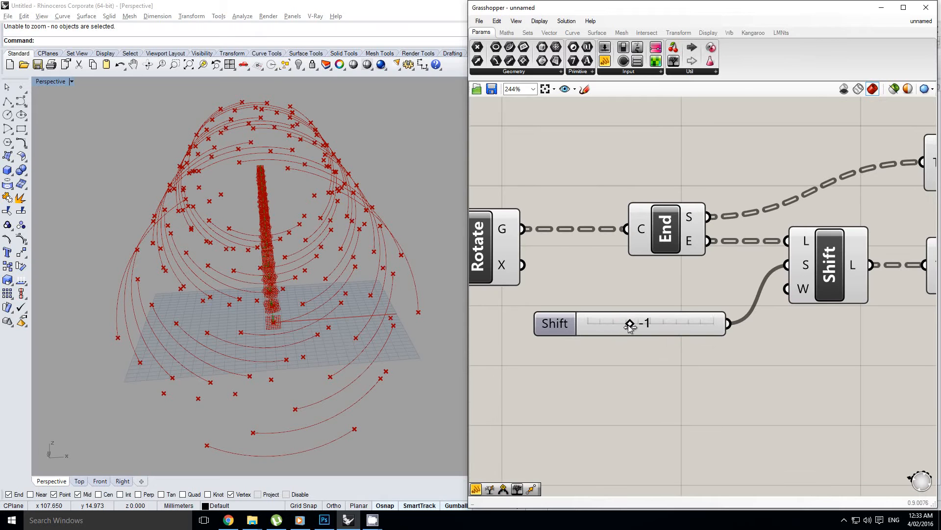
Step: Select Average and examine the position of its points among the arcs, along with the Shift List setup that drives them
{"action": "scroll", "coordinate": [738, 277], "scroll_direction": "down", "scroll_amount": 3}
{"action": "right_click_drag", "start_coordinate": [769, 263], "coordinate": [675, 271]}
{"action": "right_click_drag", "start_coordinate": [803, 259], "coordinate": [784, 261]}
{"action": "left_click", "coordinate": [818, 255]}
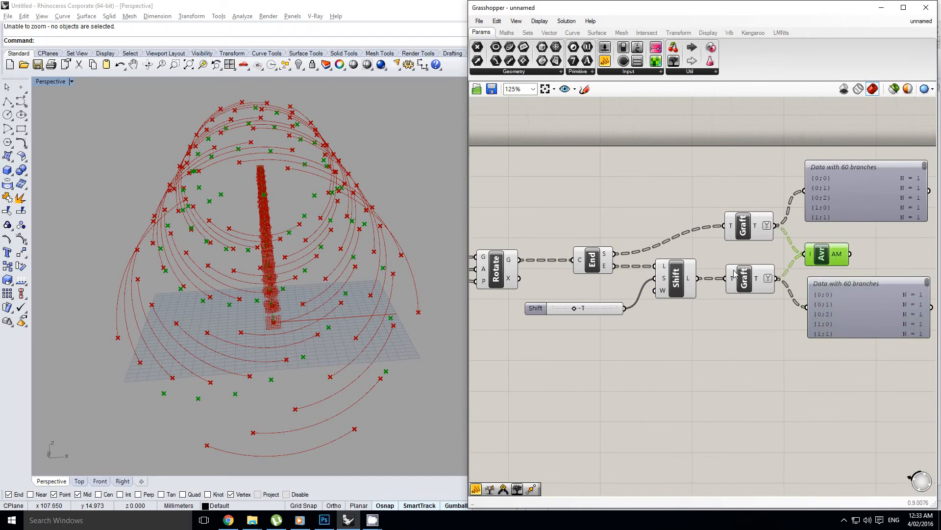
{"action": "scroll", "coordinate": [619, 287], "scroll_direction": "up", "scroll_amount": 3}
{"action": "right_click_drag", "start_coordinate": [608, 293], "coordinate": [660, 273]}
{"action": "left_click", "coordinate": [611, 277]}
{"action": "scroll", "coordinate": [687, 274], "scroll_direction": "down", "scroll_amount": 4}
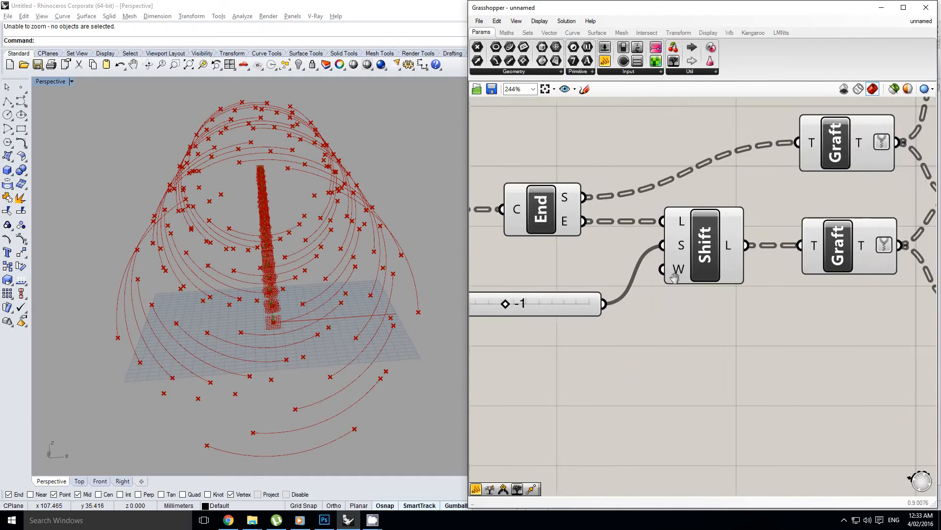
{"action": "right_click", "coordinate": [721, 269]}
{"action": "left_click", "coordinate": [780, 252]}
{"action": "right_click_drag", "start_coordinate": [780, 256], "coordinate": [862, 265]}
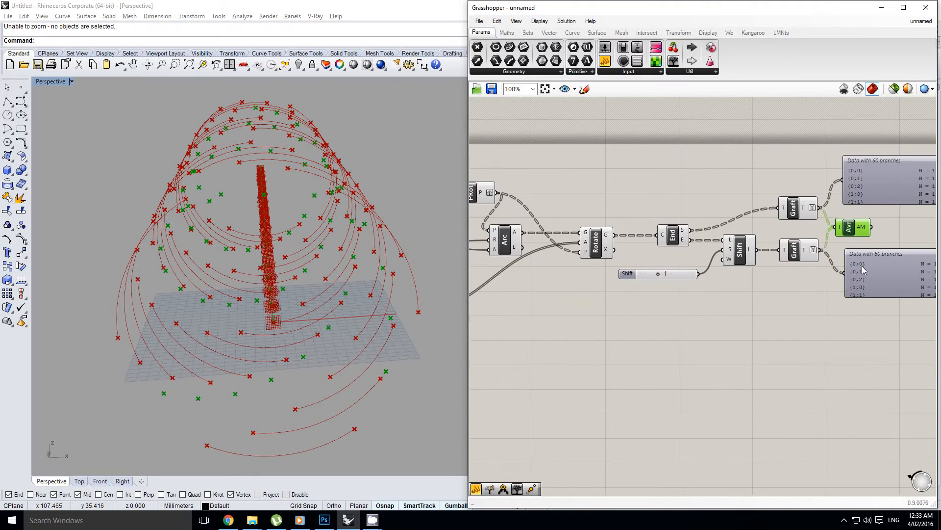
{"action": "scroll", "coordinate": [654, 283], "scroll_direction": "up", "scroll_amount": 4}
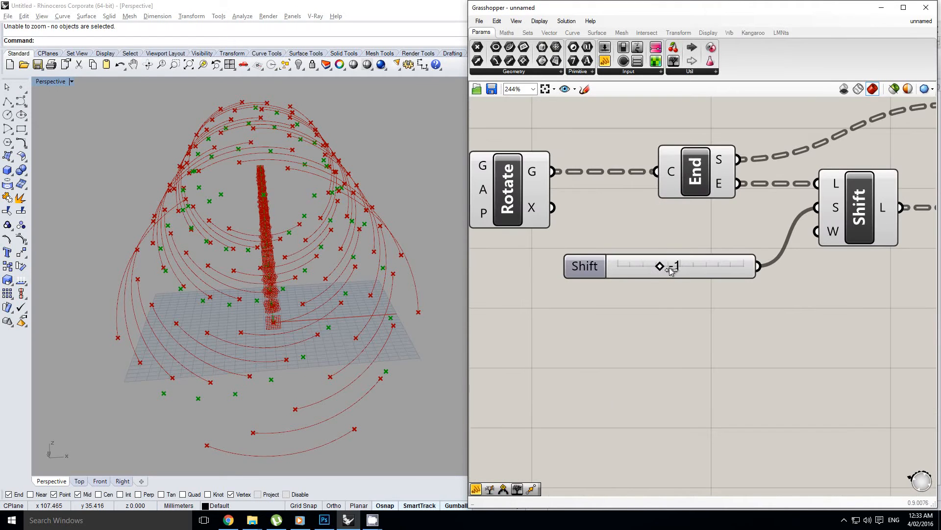
Step: Try the Shift slider at 0, -1 and 1 while examining the averaged points between the arcs, and return it to -1
{"action": "left_click_drag", "start_coordinate": [671, 270], "coordinate": [680, 269]}
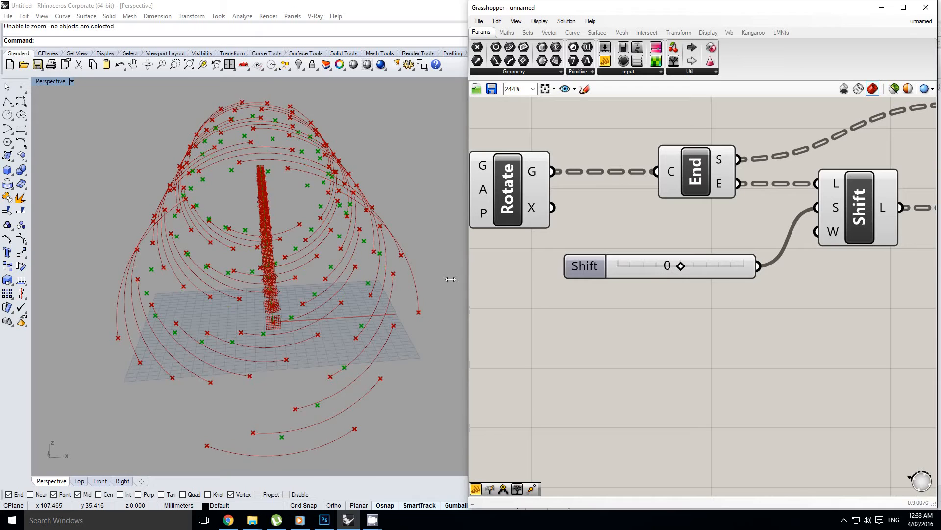
{"action": "right_click_drag", "start_coordinate": [431, 265], "coordinate": [335, 203]}
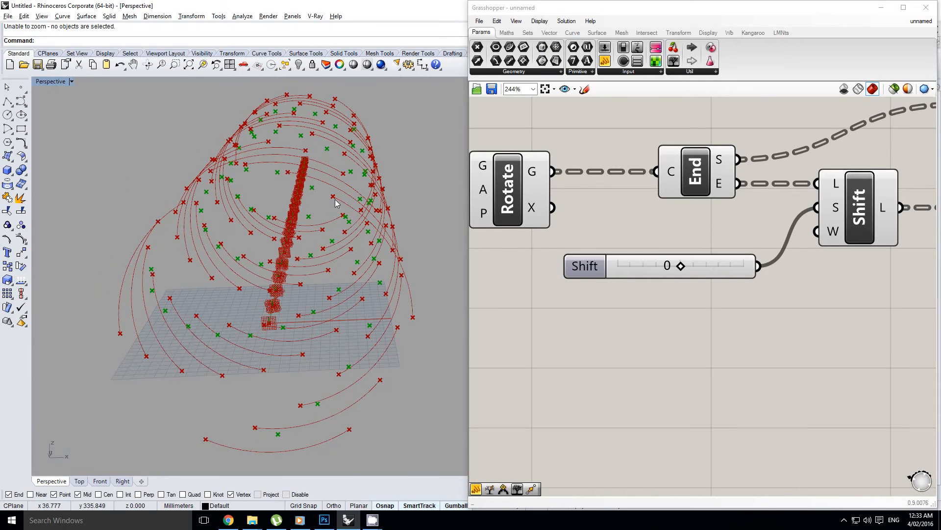
{"action": "right_click_drag", "start_coordinate": [412, 315], "coordinate": [322, 297]}
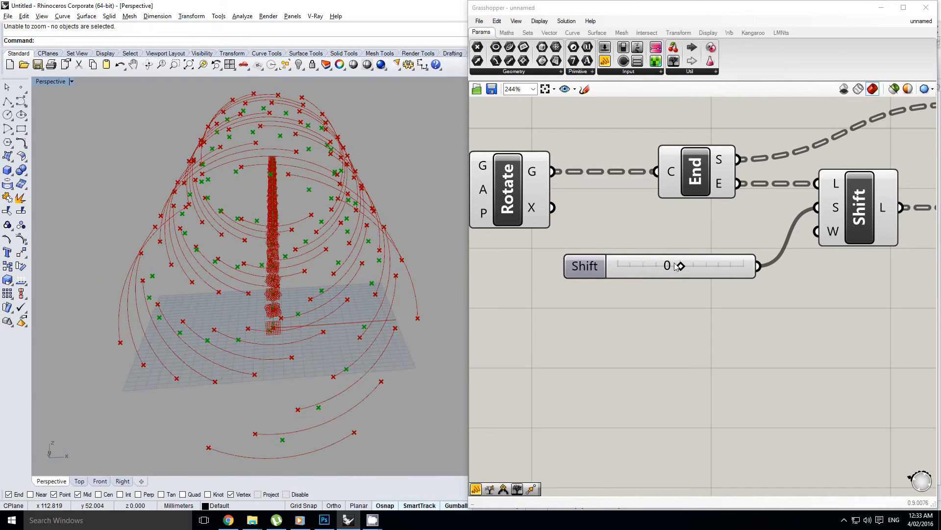
{"action": "left_click_drag", "start_coordinate": [679, 265], "coordinate": [666, 271]}
{"action": "right_click_drag", "start_coordinate": [456, 284], "coordinate": [441, 299]}
{"action": "left_click_drag", "start_coordinate": [665, 268], "coordinate": [701, 270]}
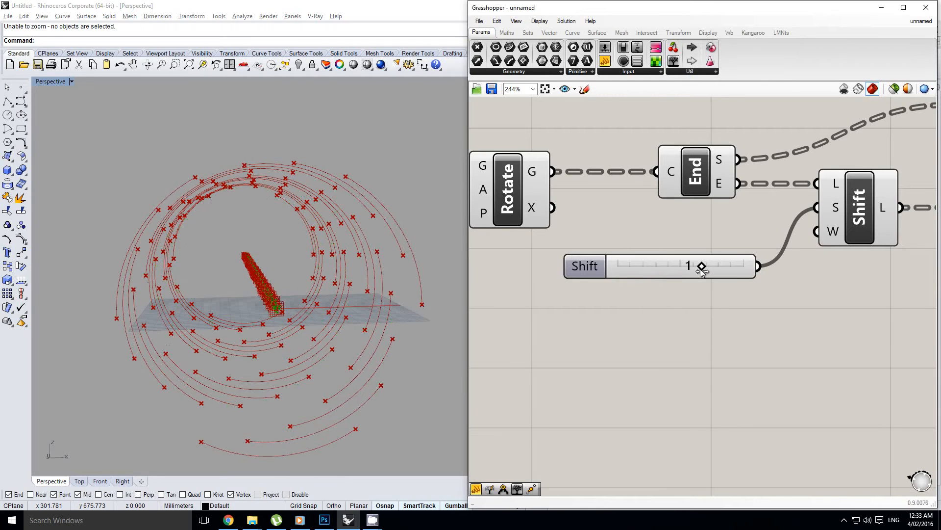
{"action": "right_click_drag", "start_coordinate": [451, 294], "coordinate": [646, 275]}
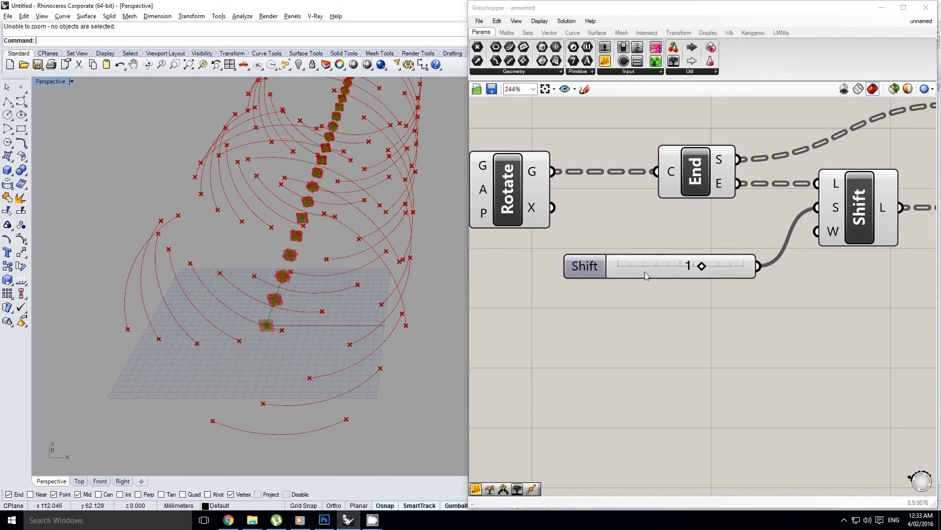
{"action": "left_click_drag", "start_coordinate": [706, 265], "coordinate": [660, 265]}
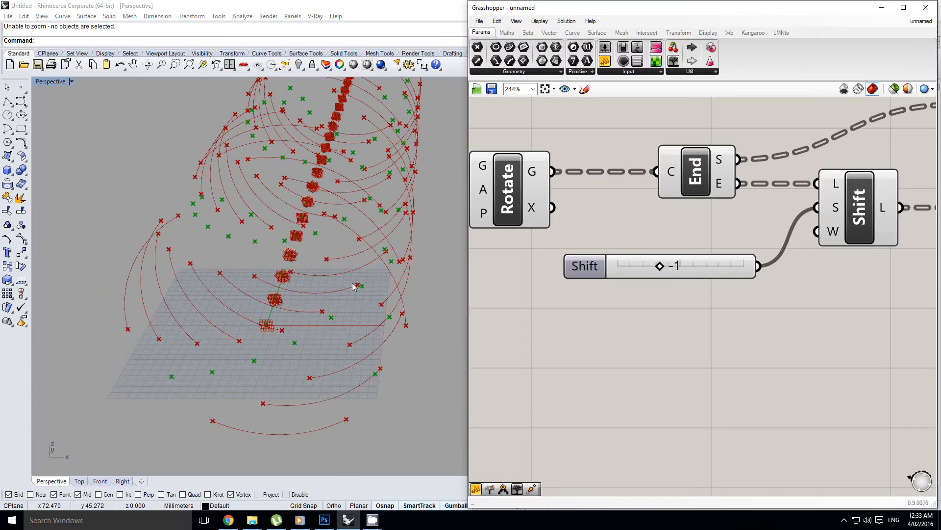
{"action": "right_click_drag", "start_coordinate": [358, 286], "coordinate": [206, 186]}
{"action": "right_click_drag", "start_coordinate": [349, 189], "coordinate": [365, 202]}
Step: Delete the two panels attached to the Graft Tree outputs
{"action": "right_click_drag", "start_coordinate": [735, 255], "coordinate": [691, 255]}
{"action": "scroll", "coordinate": [603, 279], "scroll_direction": "down", "scroll_amount": 2}
{"action": "right_click", "coordinate": [614, 272]}
{"action": "scroll", "coordinate": [691, 255], "scroll_direction": "down", "scroll_amount": 1}
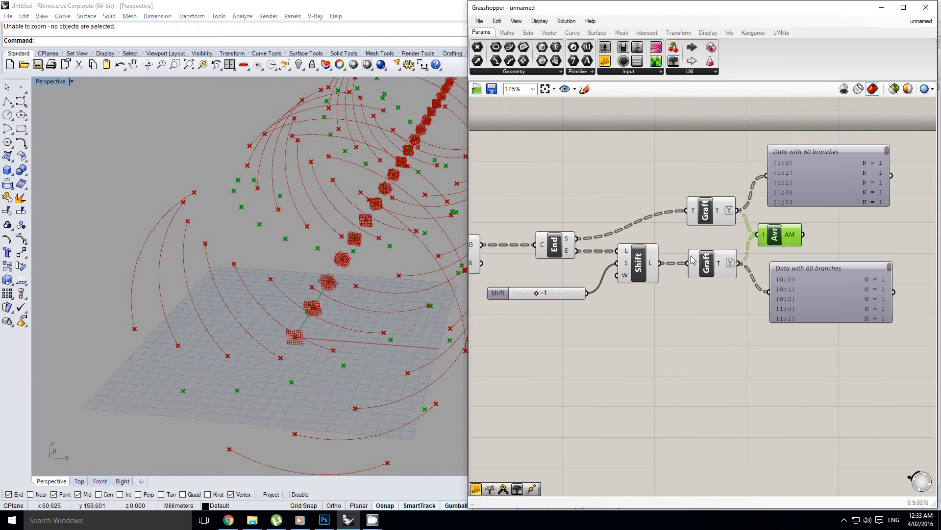
{"action": "right_click_drag", "start_coordinate": [765, 260], "coordinate": [702, 270]}
{"action": "left_click", "coordinate": [749, 302]}
{"action": "key", "text": "Delete"}
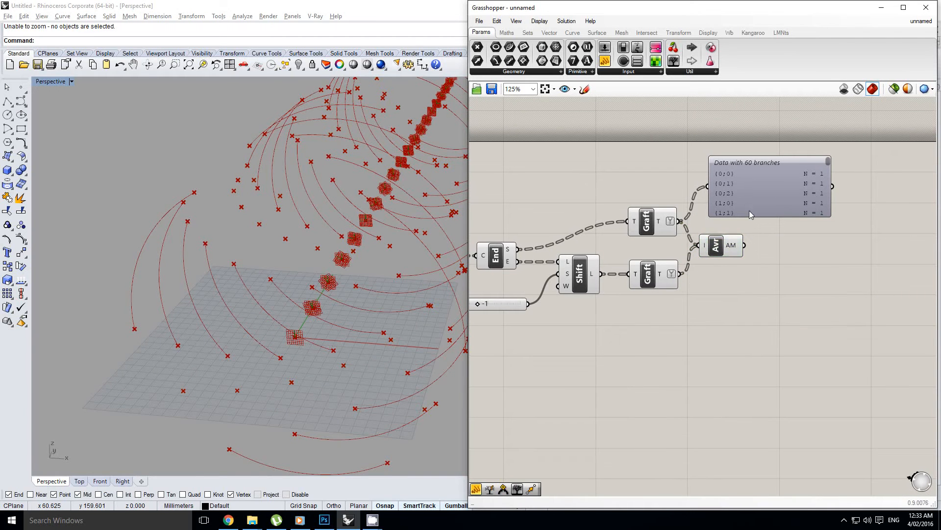
{"action": "left_click", "coordinate": [750, 210]}
{"action": "key", "text": "Delete"}
Step: Move Average slightly away from the Graft Tree components, and inspect its output data and points among the arcs
{"action": "left_click_drag", "start_coordinate": [728, 246], "coordinate": [741, 251]}
{"action": "right_click_drag", "start_coordinate": [280, 227], "coordinate": [345, 212]}
{"action": "mouse_move", "coordinate": [750, 250]}
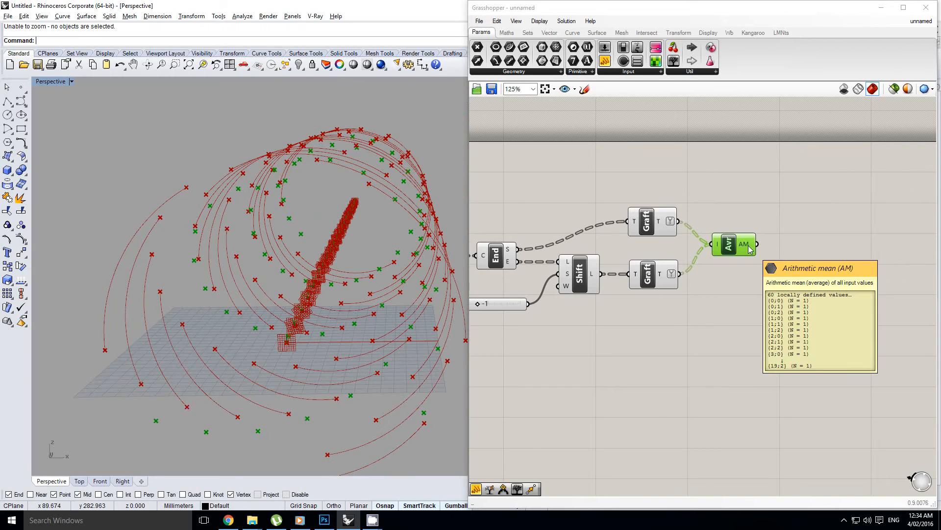
{"action": "right_click_drag", "start_coordinate": [798, 249], "coordinate": [810, 265]}
{"action": "mouse_move", "coordinate": [730, 261]}
{"action": "left_click", "coordinate": [809, 248]}
Step: Add a Vector 2Pt component to the canvas beyond Average
{"action": "scroll", "coordinate": [810, 247], "scroll_direction": "down", "scroll_amount": 1}
{"action": "scroll", "coordinate": [802, 252], "scroll_direction": "up", "scroll_amount": 1}
{"action": "double_click", "coordinate": [804, 260]}
{"action": "type", "text": "vector"}
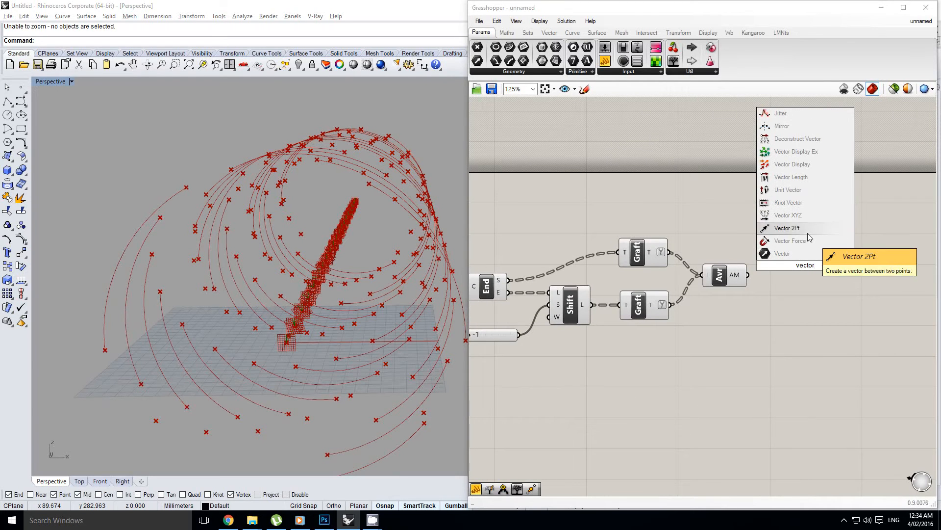
{"action": "left_click", "coordinate": [834, 229]}
{"action": "scroll", "coordinate": [822, 269], "scroll_direction": "up", "scroll_amount": 1}
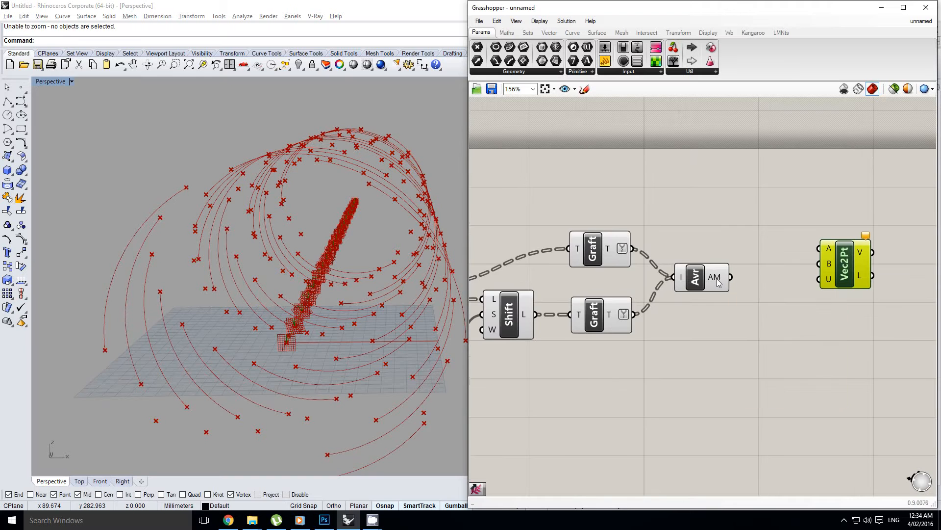
Step: Add a panel above the End Points and Shift List components, and connect the PRot component's plane output to it
{"action": "scroll", "coordinate": [713, 276], "scroll_direction": "down", "scroll_amount": 1}
{"action": "right_click_drag", "start_coordinate": [601, 276], "coordinate": [733, 273]}
{"action": "scroll", "coordinate": [733, 273], "scroll_direction": "down", "scroll_amount": 2}
{"action": "right_click_drag", "start_coordinate": [526, 261], "coordinate": [577, 253]}
{"action": "right_click_drag", "start_coordinate": [809, 242], "coordinate": [635, 246]}
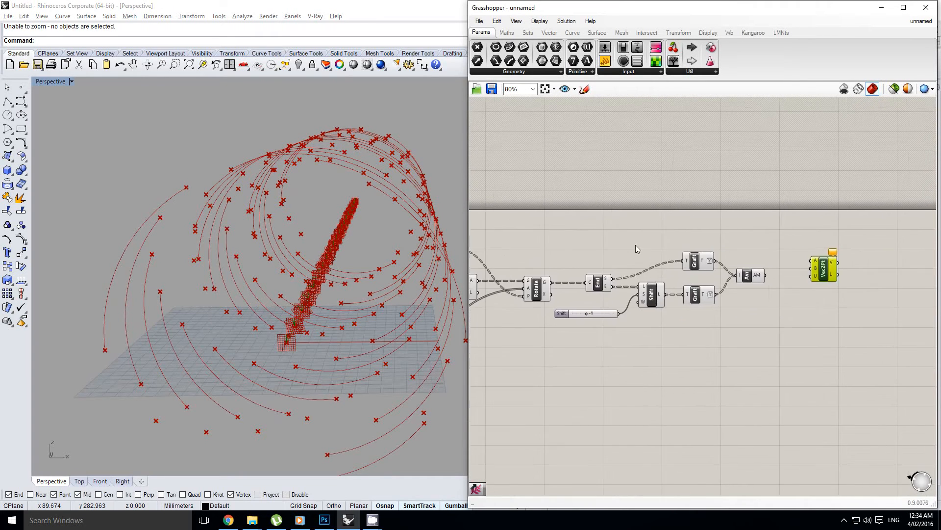
{"action": "scroll", "coordinate": [784, 248], "scroll_direction": "up", "scroll_amount": 1}
{"action": "right_click_drag", "start_coordinate": [773, 264], "coordinate": [692, 273]}
{"action": "left_click", "coordinate": [740, 244]}
{"action": "scroll", "coordinate": [731, 279], "scroll_direction": "up", "scroll_amount": 3}
{"action": "scroll", "coordinate": [713, 260], "scroll_direction": "down", "scroll_amount": 3}
{"action": "scroll", "coordinate": [702, 241], "scroll_direction": "down", "scroll_amount": 3}
{"action": "right_click_drag", "start_coordinate": [702, 241], "coordinate": [731, 252]}
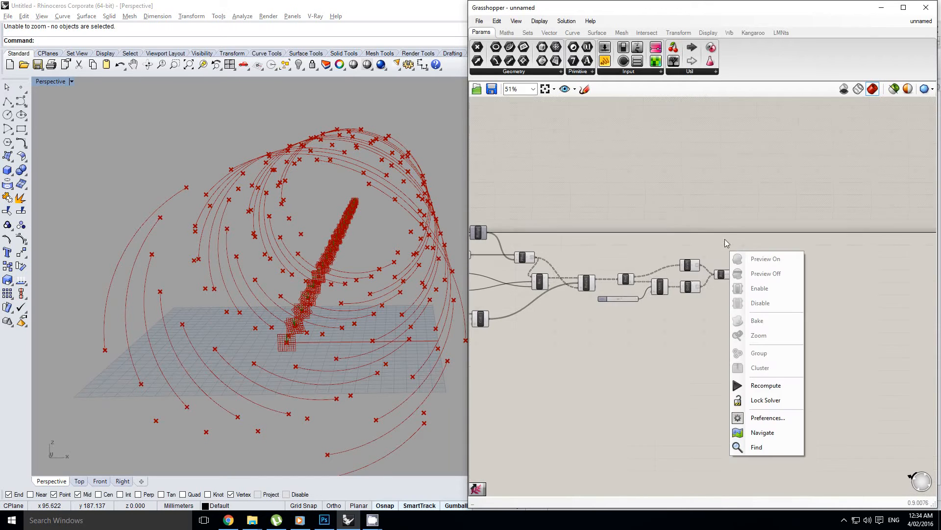
{"action": "left_click_drag", "start_coordinate": [674, 61], "coordinate": [660, 229]}
{"action": "scroll", "coordinate": [617, 236], "scroll_direction": "up", "scroll_amount": 1}
{"action": "scroll", "coordinate": [616, 235], "scroll_direction": "up", "scroll_amount": 2}
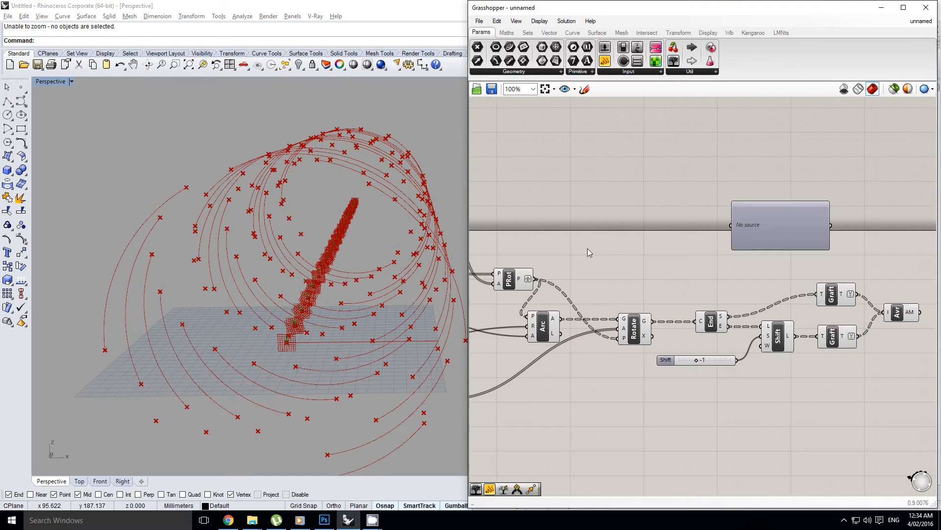
{"action": "left_click_drag", "start_coordinate": [537, 279], "coordinate": [731, 225]}
Step: Duplicate the panel beside Average, and connect Average's AM output to the copy in place of the plane data
{"action": "right_click_drag", "start_coordinate": [747, 227], "coordinate": [598, 227]}
{"action": "left_click_drag", "start_coordinate": [622, 259], "coordinate": [861, 381]}
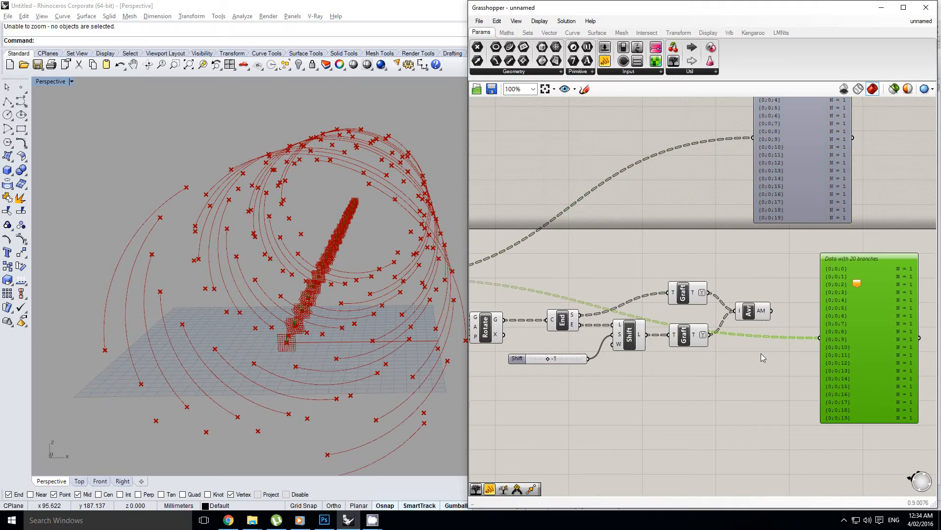
{"action": "left_click_drag", "start_coordinate": [772, 310], "coordinate": [820, 338]}
{"action": "right_click_drag", "start_coordinate": [849, 294], "coordinate": [764, 294]}
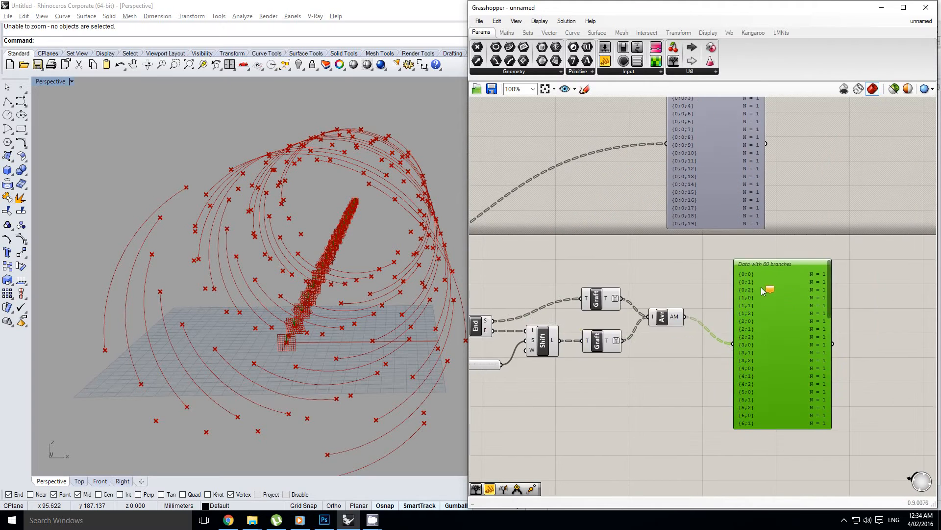
Step: Compare the branch paths of the plane data with those of the averaged points in the two panels
{"action": "scroll", "coordinate": [767, 267], "scroll_direction": "up", "scroll_amount": 1}
{"action": "right_click_drag", "start_coordinate": [761, 232], "coordinate": [655, 261]}
{"action": "scroll", "coordinate": [666, 133], "scroll_direction": "down", "scroll_amount": 1}
{"action": "scroll", "coordinate": [719, 275], "scroll_direction": "up", "scroll_amount": 1}
{"action": "right_click_drag", "start_coordinate": [687, 227], "coordinate": [699, 267]}
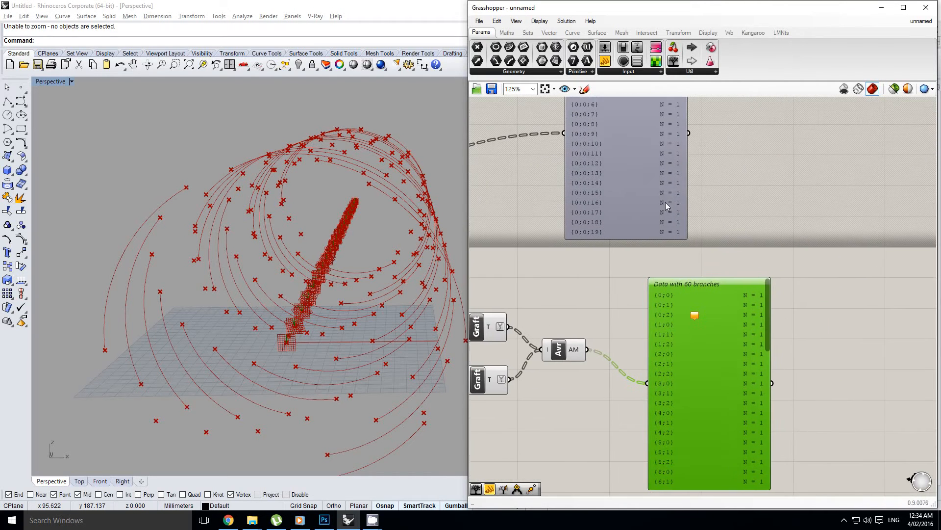
{"action": "right_click_drag", "start_coordinate": [688, 195], "coordinate": [697, 261]}
{"action": "right_click_drag", "start_coordinate": [688, 310], "coordinate": [732, 255]}
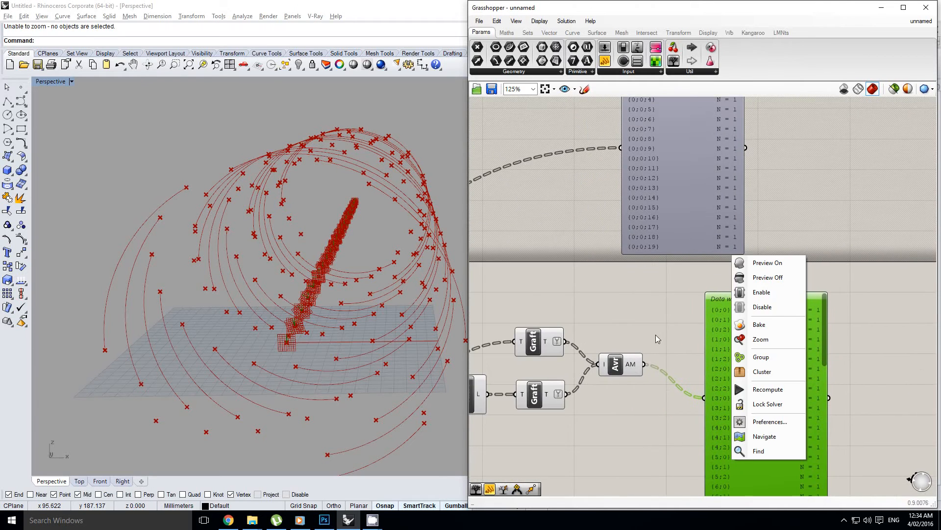
{"action": "left_click", "coordinate": [673, 334]}
{"action": "scroll", "coordinate": [655, 297], "scroll_direction": "up", "scroll_amount": 1}
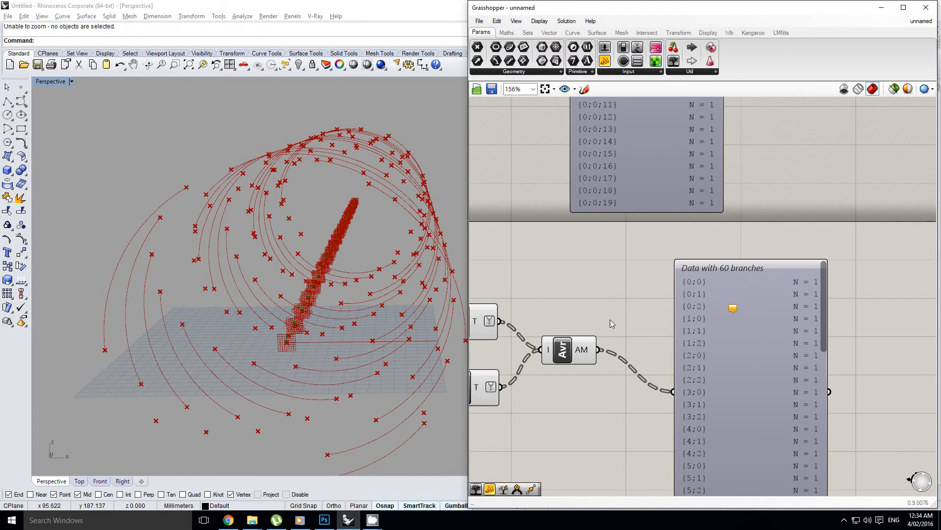
Step: Add a Shift Paths component fed by Average's output, and connect its result to the lower panel
{"action": "double_click", "coordinate": [622, 306]}
{"action": "type", "text": "shift"}
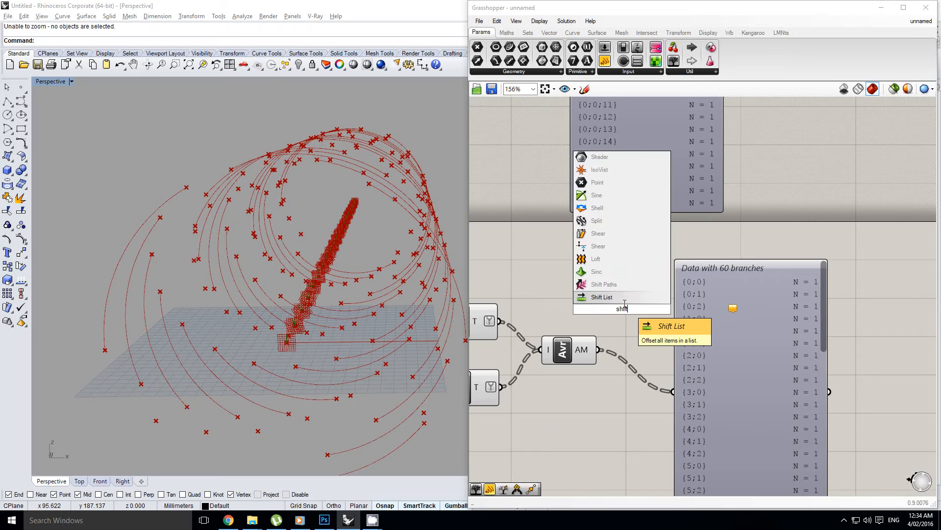
{"action": "left_click", "coordinate": [623, 290]}
{"action": "left_click_drag", "start_coordinate": [614, 310], "coordinate": [673, 390]}
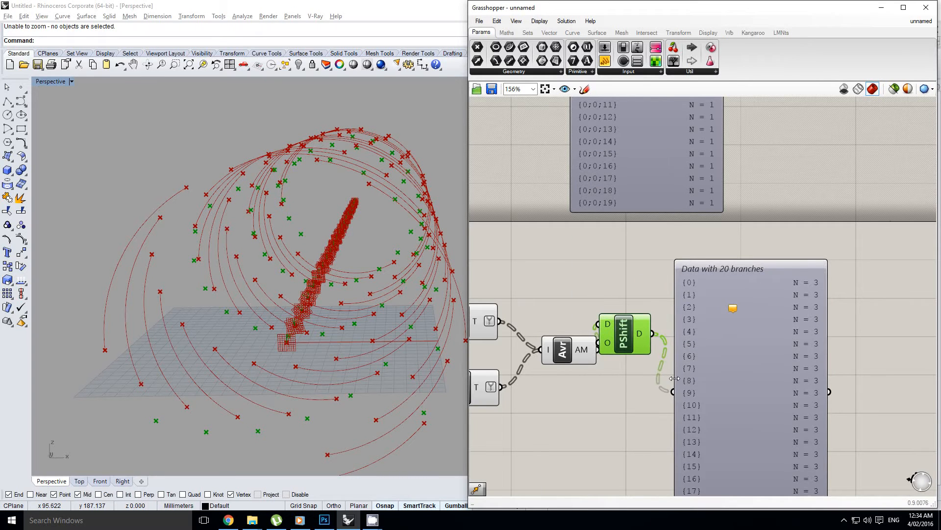
Step: Reconnect the lower panel directly to Average, and set the Shift Paths offset to -2
{"action": "left_click_drag", "start_coordinate": [602, 349], "coordinate": [673, 391]}
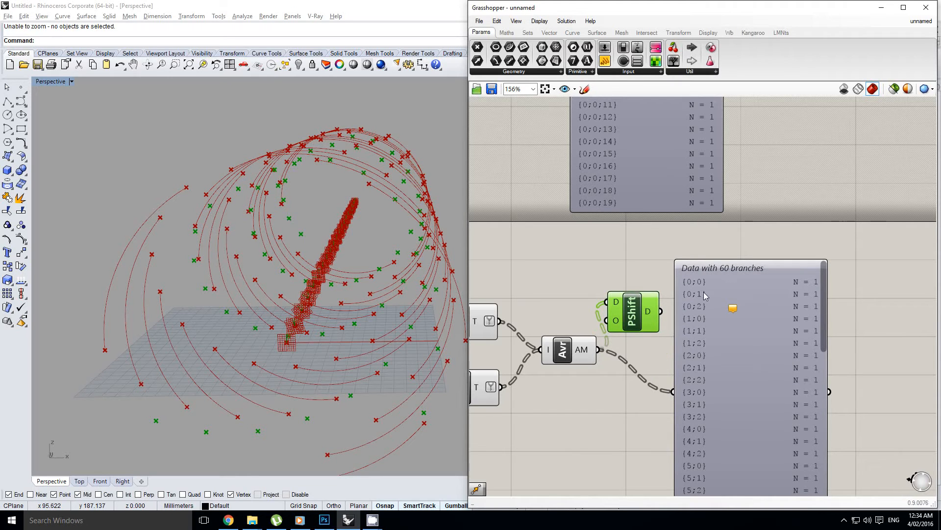
{"action": "mouse_move", "coordinate": [616, 324]}
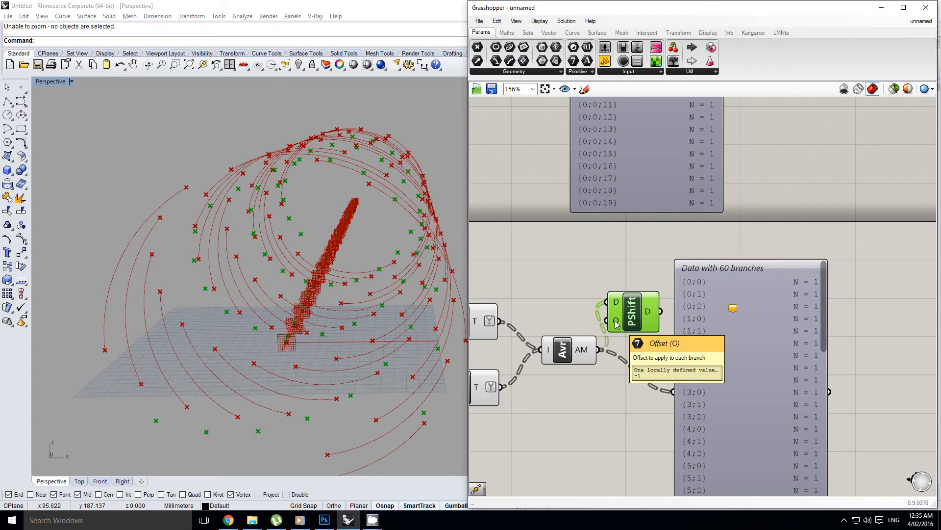
{"action": "right_click", "coordinate": [617, 324]}
{"action": "mouse_move", "coordinate": [671, 419]}
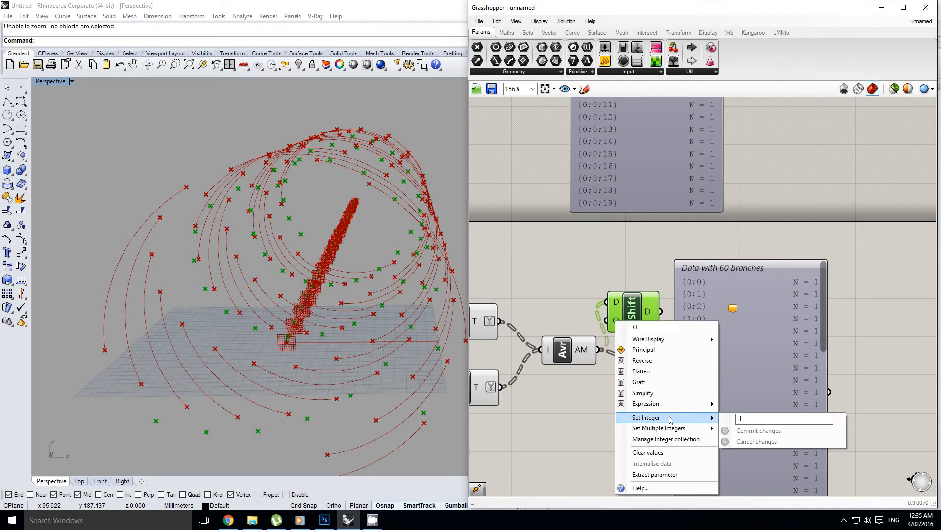
{"action": "left_click", "coordinate": [745, 418]}
{"action": "type", "text": "2"}
{"action": "left_click", "coordinate": [747, 430]}
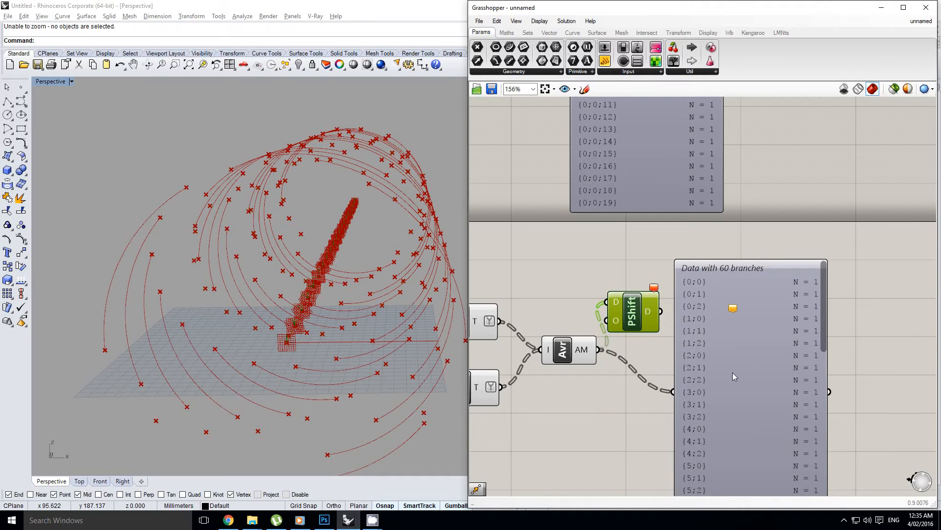
{"action": "left_click_drag", "start_coordinate": [631, 318], "coordinate": [634, 317]}
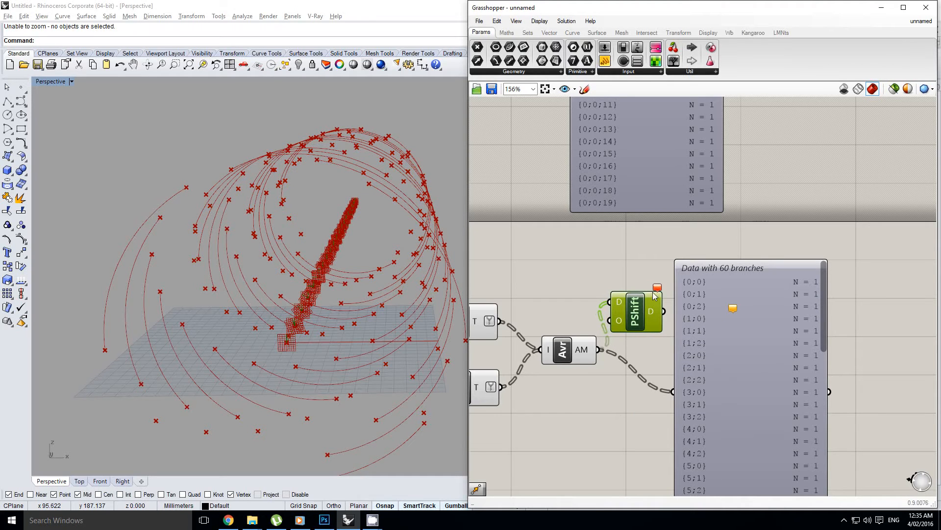
Step: Set the Shift Paths offset to -1, and connect the Shift Paths output to the lower panel
{"action": "right_click", "coordinate": [624, 323]}
{"action": "mouse_move", "coordinate": [674, 415]}
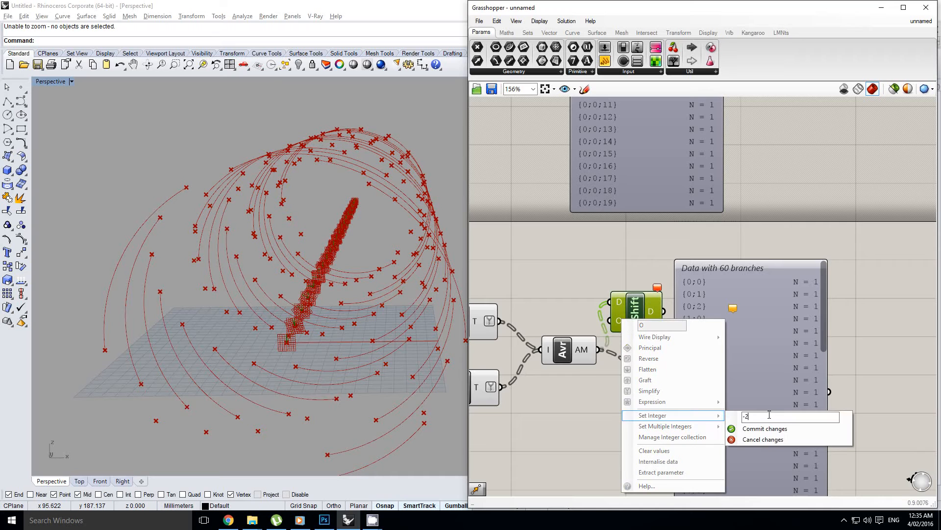
{"action": "type", "text": "1"}
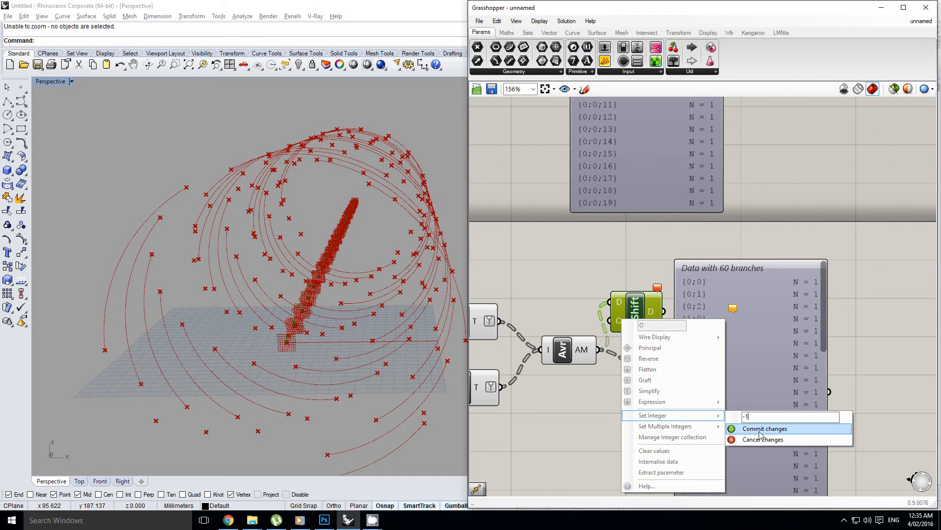
{"action": "left_click", "coordinate": [759, 429]}
{"action": "right_click_drag", "start_coordinate": [706, 386], "coordinate": [691, 381]}
{"action": "left_click_drag", "start_coordinate": [615, 302], "coordinate": [614, 305]}
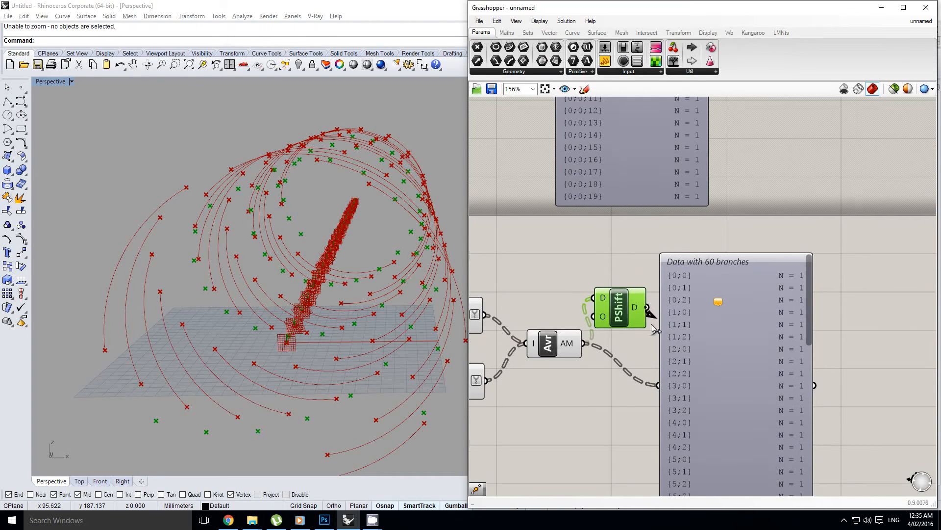
{"action": "left_click_drag", "start_coordinate": [654, 328], "coordinate": [703, 322]}
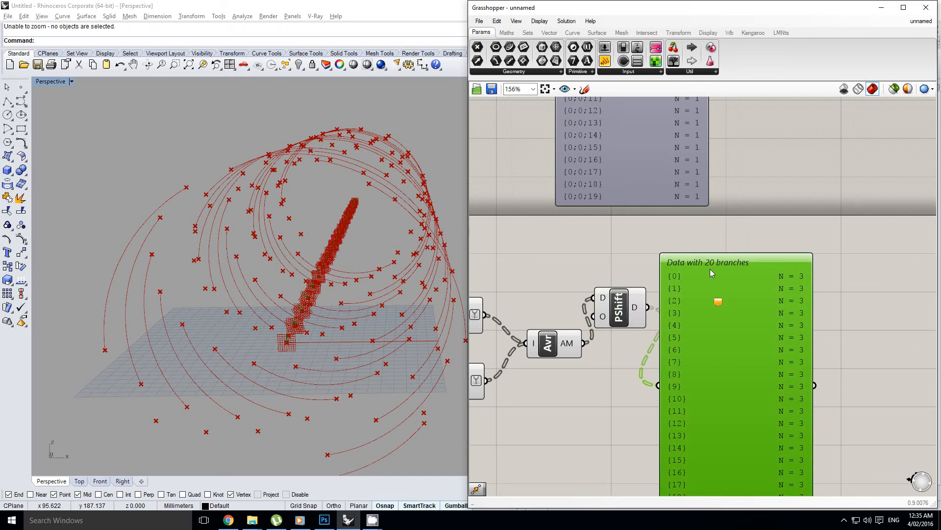
Step: Delete the lower panel, and space out Vector 2Pt and Shift Paths in line after Average
{"action": "right_click_drag", "start_coordinate": [674, 172], "coordinate": [677, 353]}
{"action": "right_click_drag", "start_coordinate": [678, 247], "coordinate": [686, 227]}
{"action": "key", "text": "Delete"}
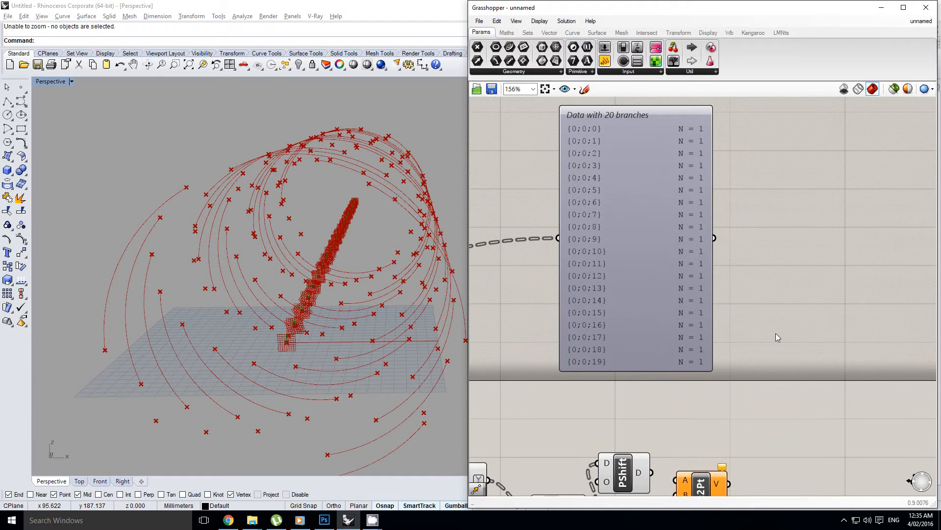
{"action": "right_click_drag", "start_coordinate": [776, 333], "coordinate": [751, 183]}
{"action": "scroll", "coordinate": [751, 182], "scroll_direction": "down", "scroll_amount": 1}
{"action": "left_click_drag", "start_coordinate": [687, 299], "coordinate": [760, 273]}
{"action": "scroll", "coordinate": [682, 287], "scroll_direction": "up", "scroll_amount": 1}
{"action": "left_click_drag", "start_coordinate": [614, 301], "coordinate": [653, 326]}
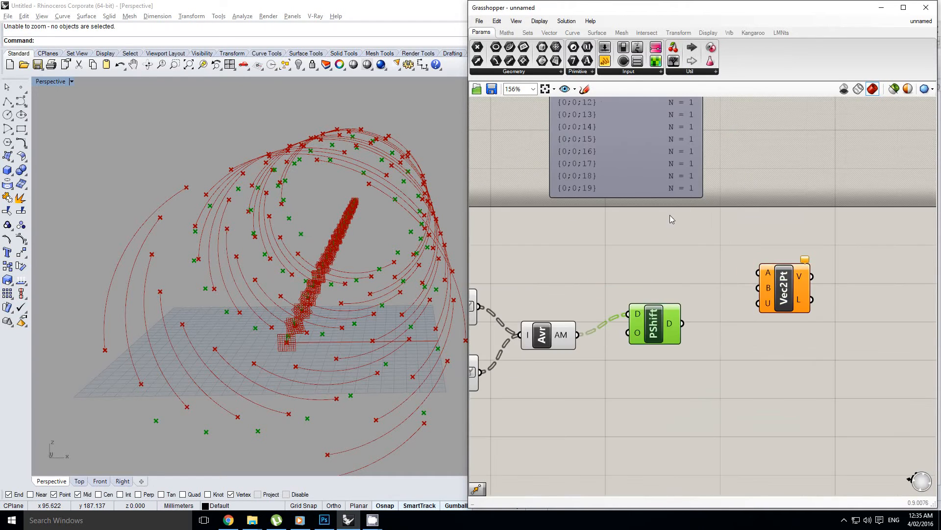
Step: Move the remaining panel's plane wire to Vector 2Pt's B input, and connect the Shift Paths output to its A input
{"action": "scroll", "coordinate": [670, 219], "scroll_direction": "down", "scroll_amount": 2}
{"action": "right_click_drag", "start_coordinate": [670, 219], "coordinate": [786, 270]}
{"action": "middle_click", "coordinate": [783, 258]}
{"action": "right_click_drag", "start_coordinate": [698, 224], "coordinate": [615, 199]}
{"action": "scroll", "coordinate": [614, 198], "scroll_direction": "up", "scroll_amount": 1}
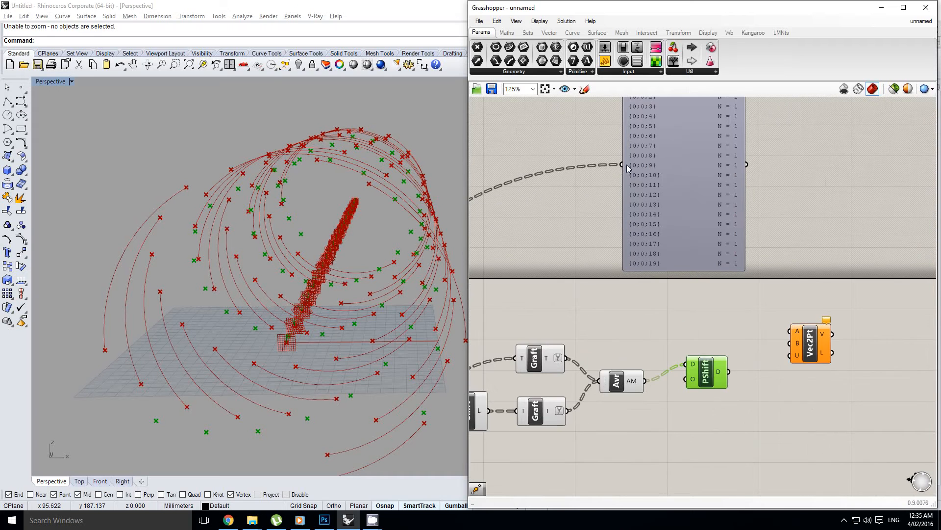
{"action": "left_click_drag", "start_coordinate": [620, 163], "coordinate": [789, 343], "text": "ctrl+shift"}
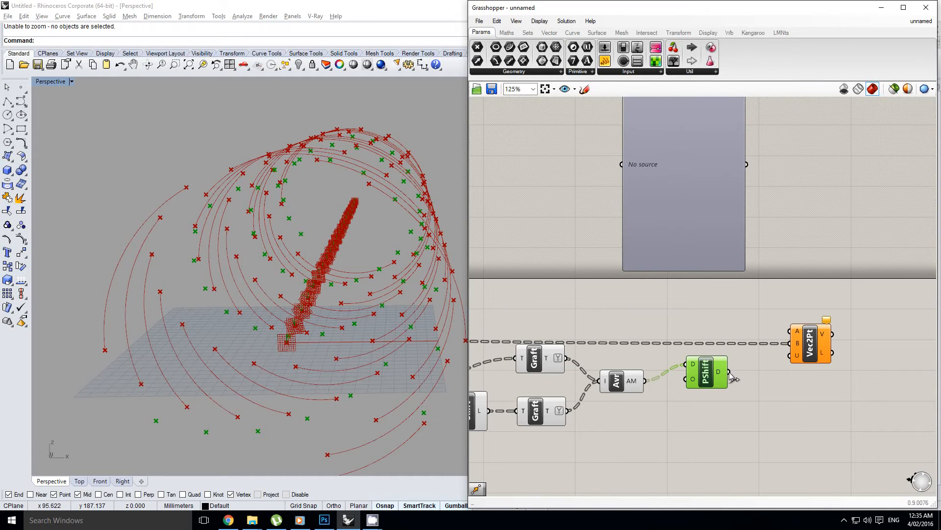
{"action": "left_click_drag", "start_coordinate": [731, 376], "coordinate": [791, 331]}
{"action": "right_click_drag", "start_coordinate": [764, 417], "coordinate": [782, 406]}
{"action": "left_click", "coordinate": [308, 239]}
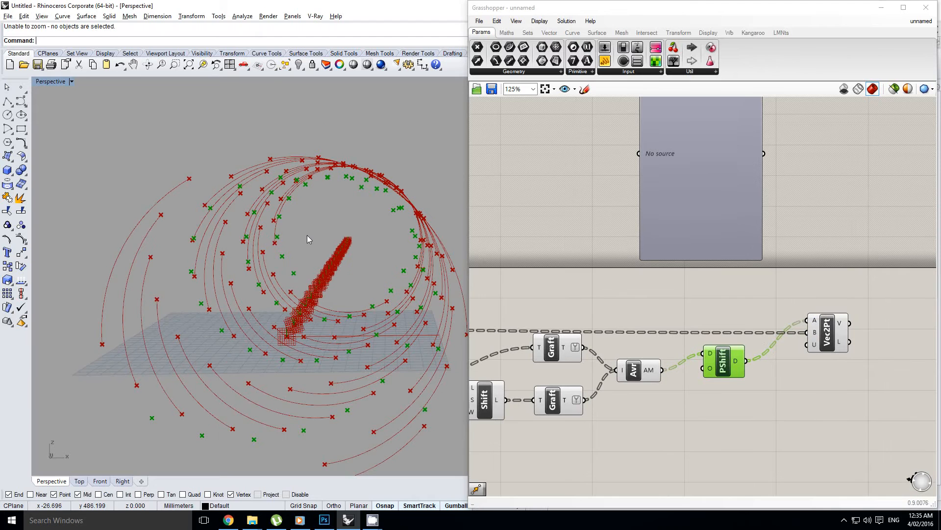
{"action": "right_click_drag", "start_coordinate": [719, 314], "coordinate": [706, 315]}
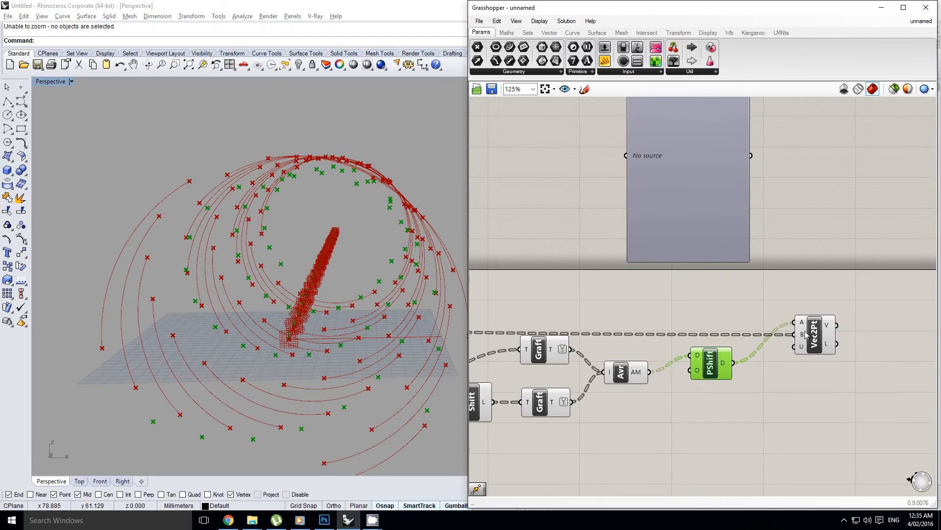
Step: Select all components feeding Vector 2Pt, and turn off their viewport preview
{"action": "left_click_drag", "start_coordinate": [805, 335], "coordinate": [485, 298]}
{"action": "scroll", "coordinate": [784, 350], "scroll_direction": "down", "scroll_amount": 2}
{"action": "scroll", "coordinate": [804, 349], "scroll_direction": "down", "scroll_amount": 3}
{"action": "middle_click", "coordinate": [521, 286]}
{"action": "left_click", "coordinate": [548, 250]}
{"action": "right_click_drag", "start_coordinate": [834, 313], "coordinate": [769, 311]}
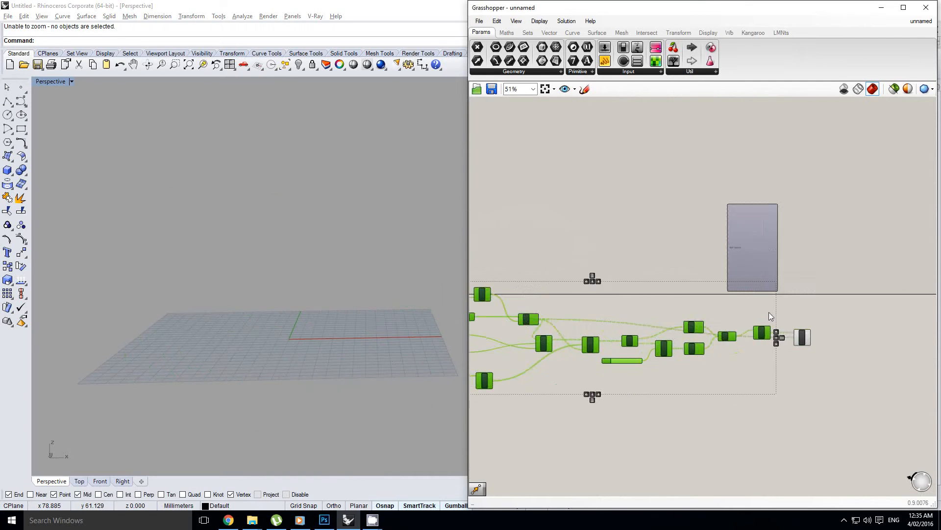
Step: Turn on the preview of the Rotate component that feeds the End Points component
{"action": "scroll", "coordinate": [801, 307], "scroll_direction": "up", "scroll_amount": 3}
{"action": "left_click", "coordinate": [788, 322]}
{"action": "left_click", "coordinate": [803, 358]}
{"action": "right_click_drag", "start_coordinate": [911, 366], "coordinate": [811, 347]}
{"action": "left_click", "coordinate": [811, 347]}
{"action": "right_click_drag", "start_coordinate": [653, 343], "coordinate": [784, 316]}
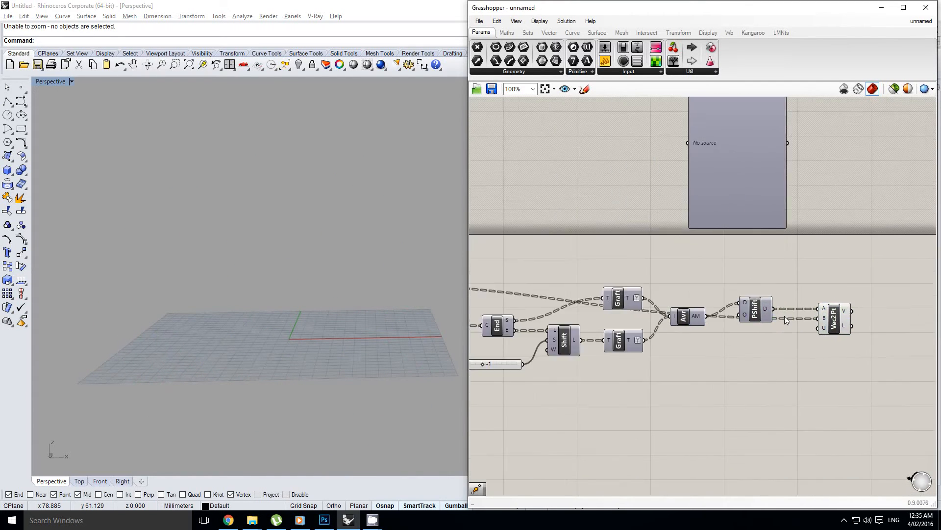
{"action": "scroll", "coordinate": [736, 315], "scroll_direction": "down", "scroll_amount": 3}
{"action": "scroll", "coordinate": [706, 318], "scroll_direction": "up", "scroll_amount": 5}
{"action": "middle_click", "coordinate": [716, 326]}
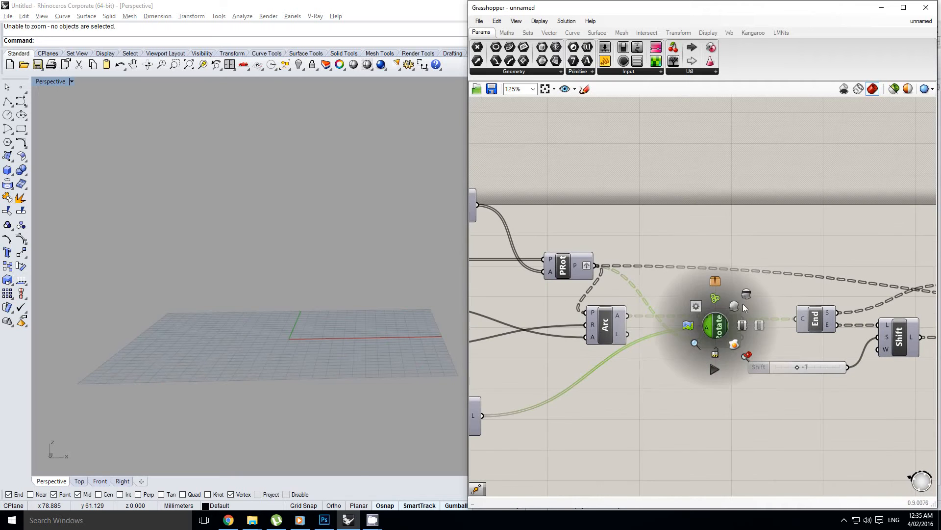
{"action": "left_click", "coordinate": [733, 306]}
{"action": "scroll", "coordinate": [669, 289], "scroll_direction": "down", "scroll_amount": 4}
{"action": "right_click", "coordinate": [710, 265]}
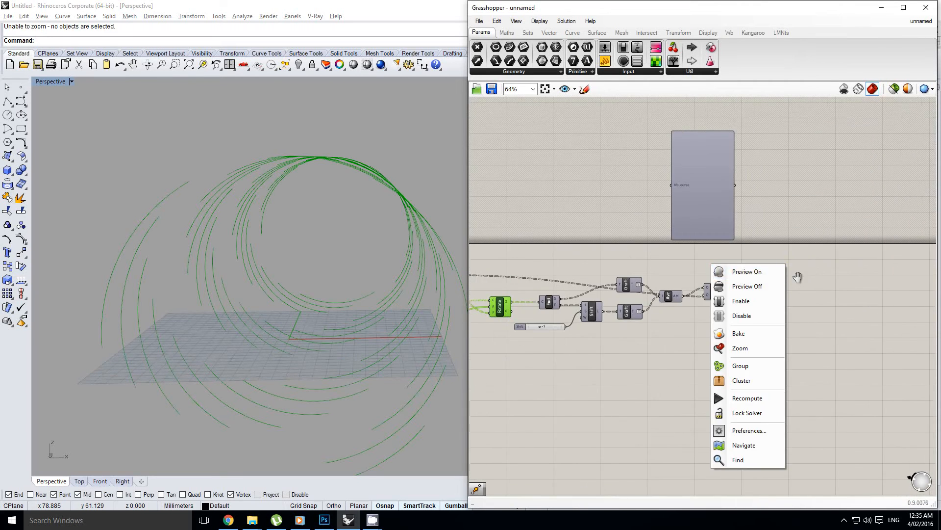
{"action": "left_click", "coordinate": [778, 282]}
Step: Add an Amplitude component after Vector 2Pt and connect the vector output to its vector input
{"action": "scroll", "coordinate": [785, 299], "scroll_direction": "up", "scroll_amount": 3}
{"action": "double_click", "coordinate": [786, 306]}
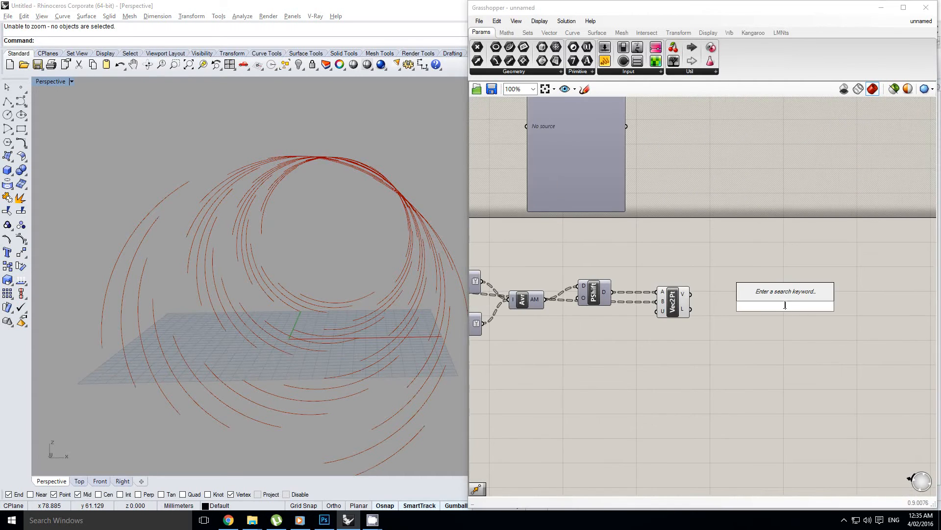
{"action": "type", "text": "ampl"}
{"action": "left_click", "coordinate": [776, 285]}
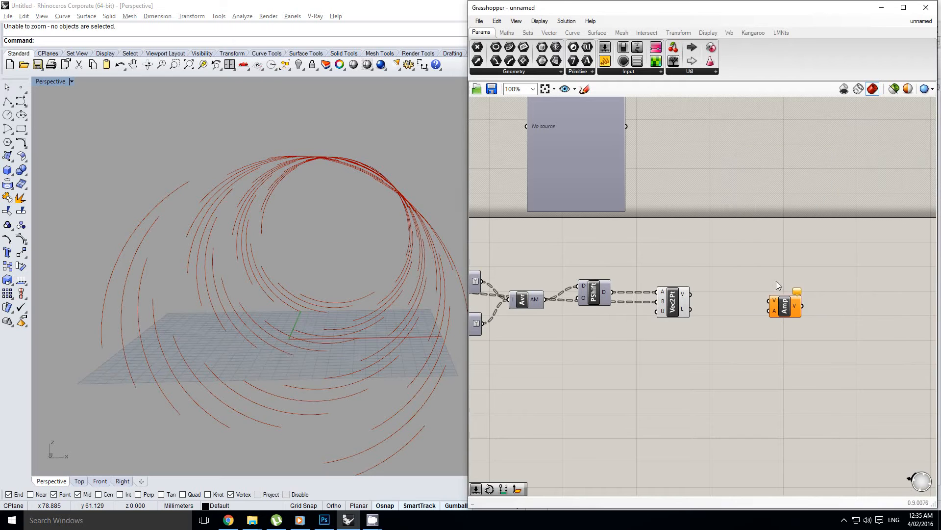
{"action": "scroll", "coordinate": [701, 299], "scroll_direction": "up", "scroll_amount": 2}
{"action": "left_click_drag", "start_coordinate": [687, 290], "coordinate": [802, 290]}
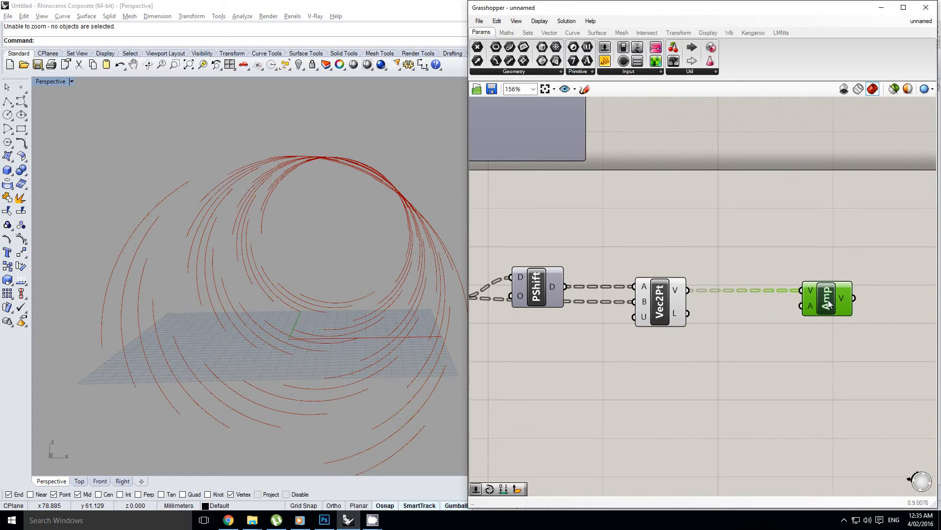
{"action": "right_click_drag", "start_coordinate": [795, 297], "coordinate": [781, 300]}
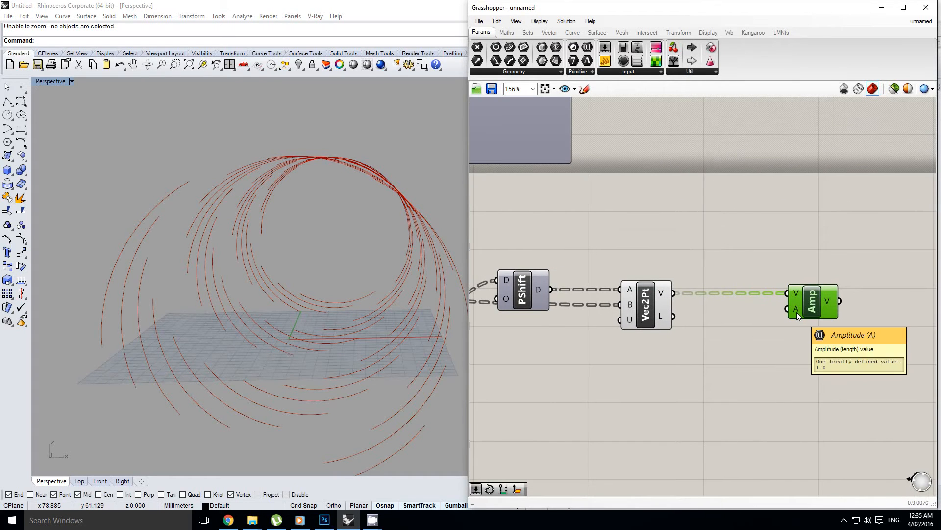
Step: Add a Range component below the Point Shift and Vector 2Pt components
{"action": "scroll", "coordinate": [810, 308], "scroll_direction": "down", "scroll_amount": 5}
{"action": "scroll", "coordinate": [754, 343], "scroll_direction": "up", "scroll_amount": 3}
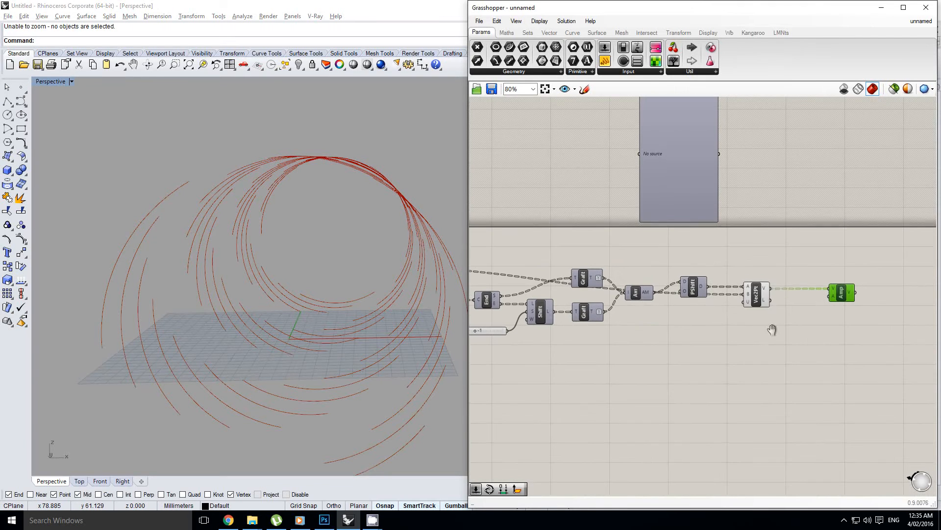
{"action": "left_click", "coordinate": [754, 314]}
{"action": "double_click", "coordinate": [717, 332]}
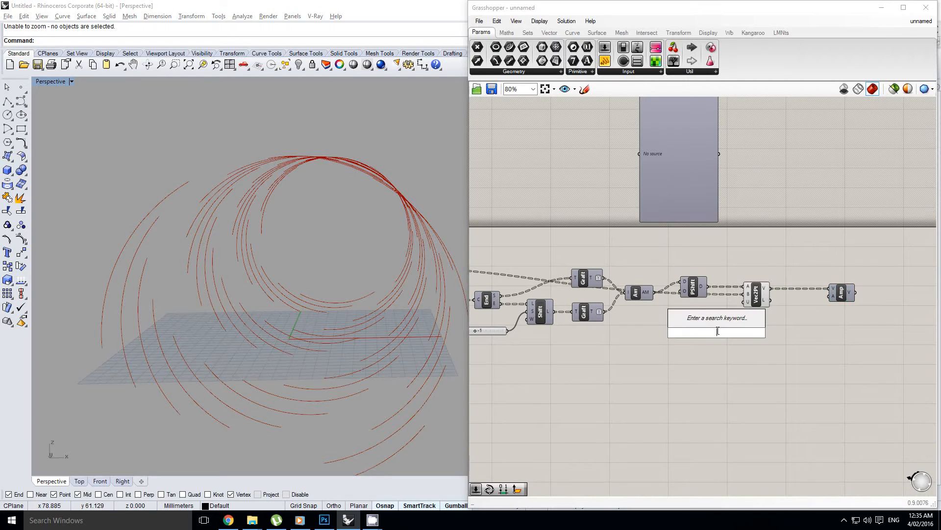
{"action": "type", "text": "range"}
{"action": "left_click", "coordinate": [694, 320]}
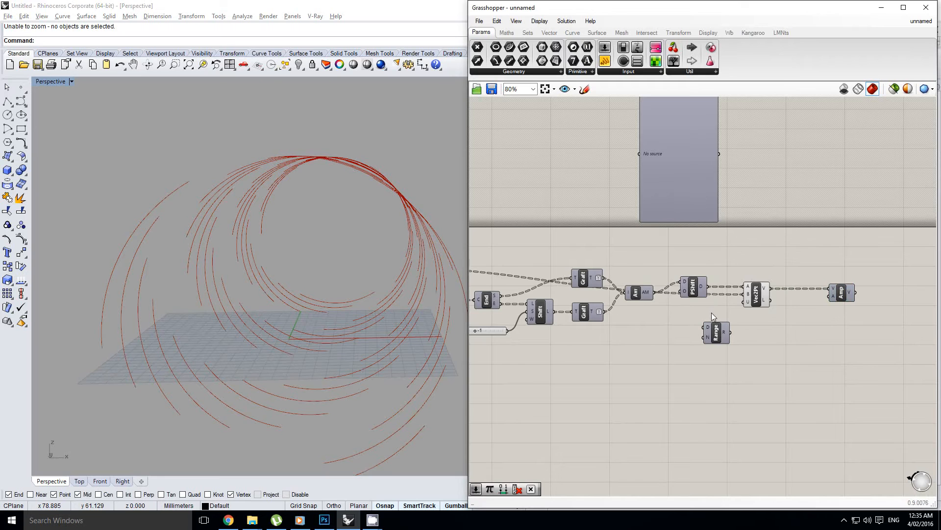
Step: Connect the result of the x-1 expression to the number-of-steps input of the new Range component
{"action": "left_click_drag", "start_coordinate": [702, 333], "coordinate": [653, 362]}
{"action": "scroll", "coordinate": [653, 362], "scroll_direction": "up", "scroll_amount": 3}
{"action": "scroll", "coordinate": [682, 314], "scroll_direction": "down", "scroll_amount": 5}
{"action": "right_click_drag", "start_coordinate": [681, 314], "coordinate": [931, 315]}
{"action": "scroll", "coordinate": [601, 299], "scroll_direction": "up", "scroll_amount": 3}
{"action": "scroll", "coordinate": [601, 299], "scroll_direction": "up", "scroll_amount": 1}
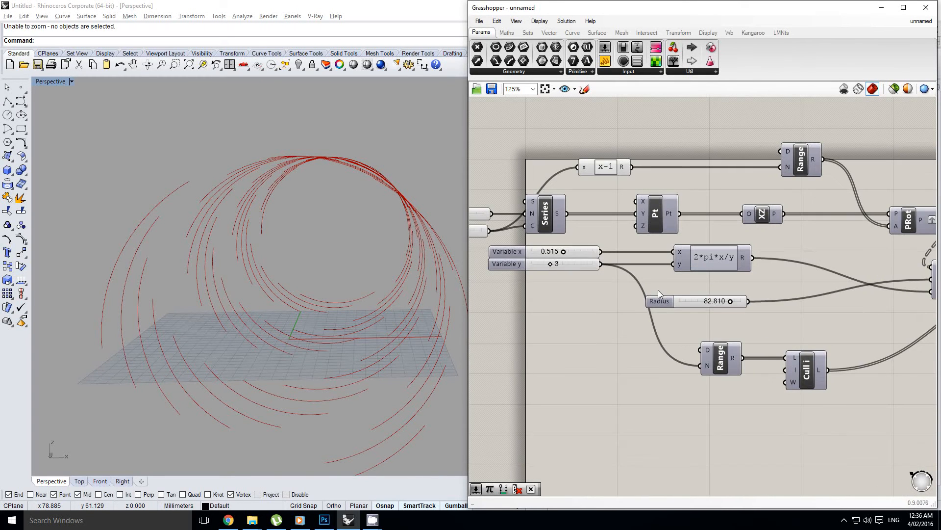
{"action": "right_click_drag", "start_coordinate": [637, 268], "coordinate": [681, 276]}
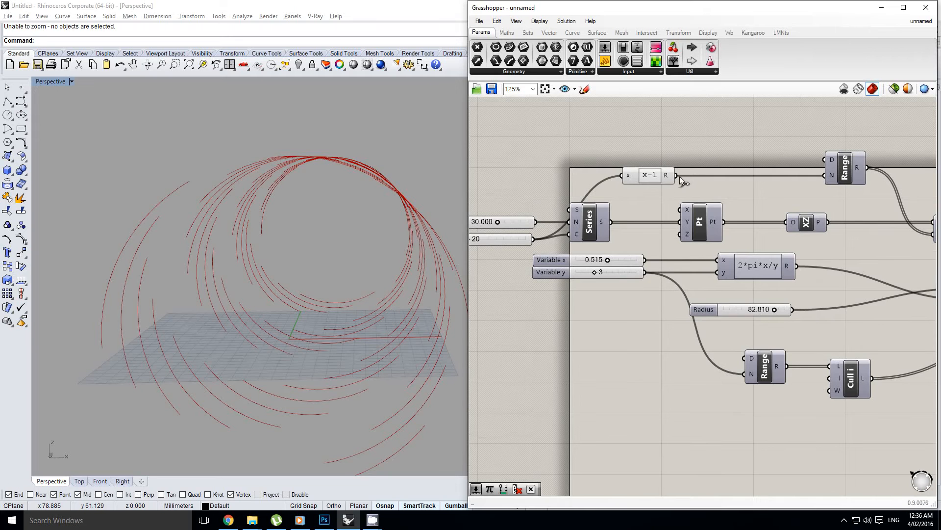
{"action": "scroll", "coordinate": [573, 194], "scroll_direction": "down", "scroll_amount": 4}
{"action": "left_click_drag", "start_coordinate": [679, 176], "coordinate": [673, 246]}
{"action": "scroll", "coordinate": [780, 242], "scroll_direction": "up", "scroll_amount": 1}
{"action": "right_click_drag", "start_coordinate": [723, 251], "coordinate": [471, 234]}
{"action": "scroll", "coordinate": [767, 261], "scroll_direction": "up", "scroll_amount": 2}
{"action": "mouse_move", "coordinate": [674, 245]}
{"action": "left_mouse_down"}
{"action": "mouse_move", "coordinate": [767, 261]}
{"action": "mouse_move", "coordinate": [623, 252]}
{"action": "mouse_move", "coordinate": [660, 242]}
{"action": "left_mouse_up"}
Step: Add a Graph Mapper beside the new Range component and connect the Range output to it
{"action": "scroll", "coordinate": [633, 245], "scroll_direction": "up", "scroll_amount": 1}
{"action": "right_click_drag", "start_coordinate": [767, 238], "coordinate": [743, 251]}
{"action": "double_click", "coordinate": [743, 251]}
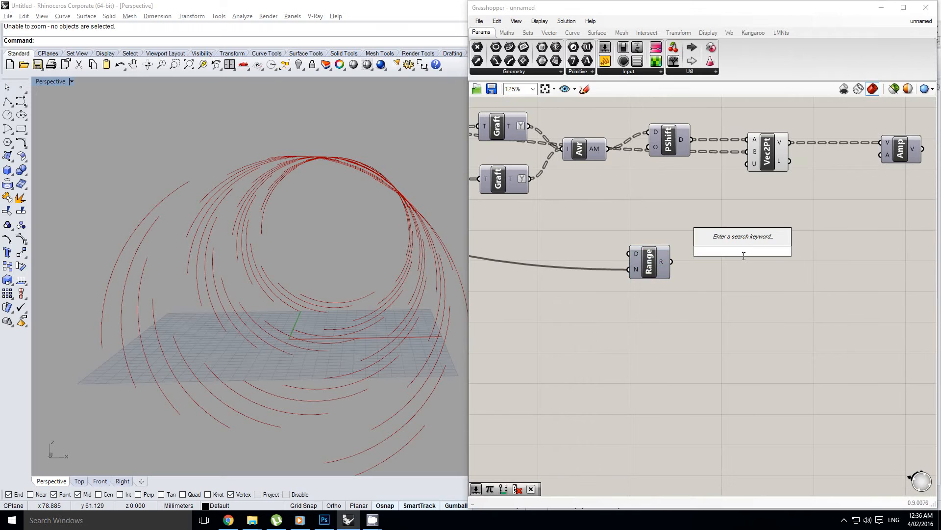
{"action": "type", "text": "graph ma"}
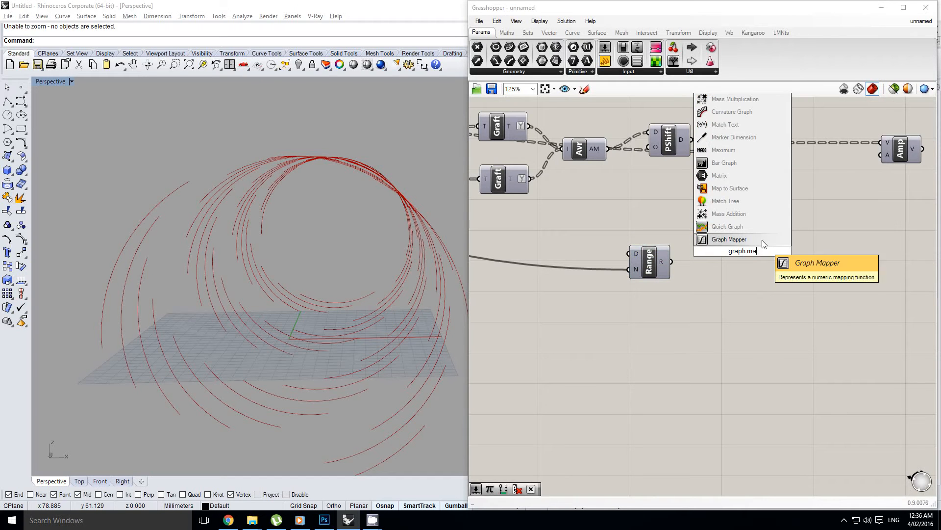
{"action": "left_click", "coordinate": [763, 240]}
{"action": "left_click_drag", "start_coordinate": [670, 261], "coordinate": [727, 254]}
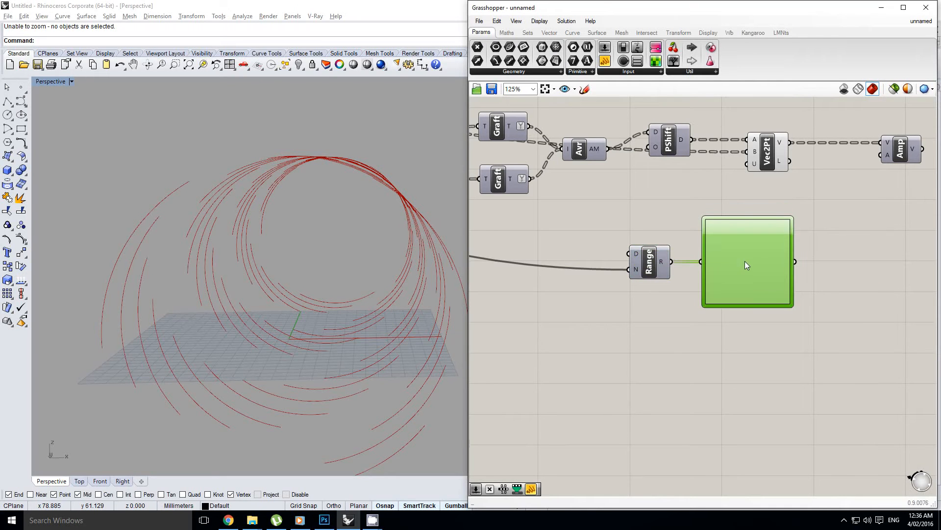
Step: Set the Graph Mapper's graph type to Sine
{"action": "right_click", "coordinate": [746, 259]}
{"action": "mouse_move", "coordinate": [786, 400]}
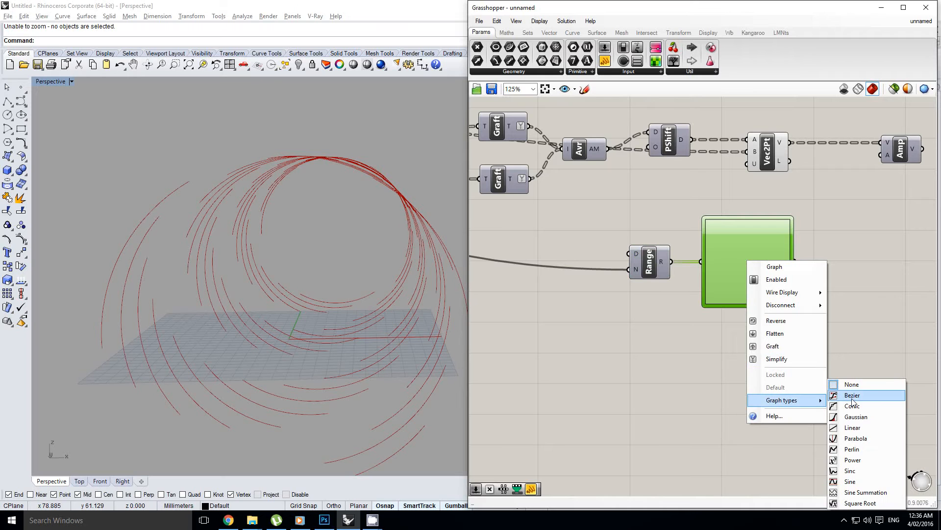
{"action": "left_click", "coordinate": [862, 480]}
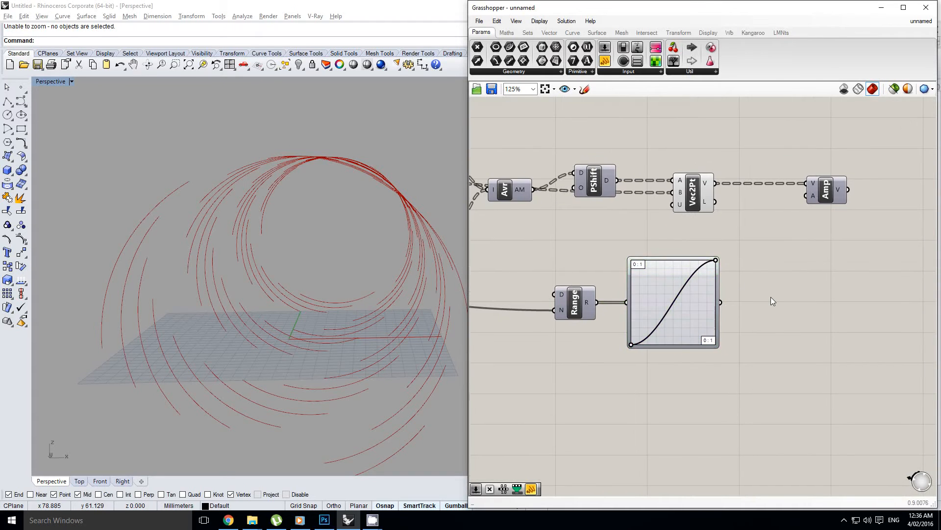
{"action": "double_click", "coordinate": [771, 297]}
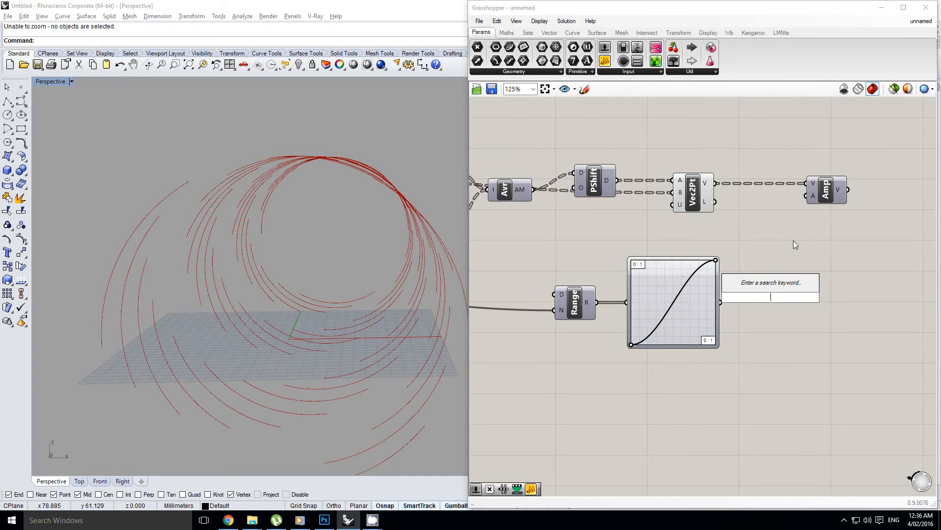
{"action": "type", "text": "rema"}
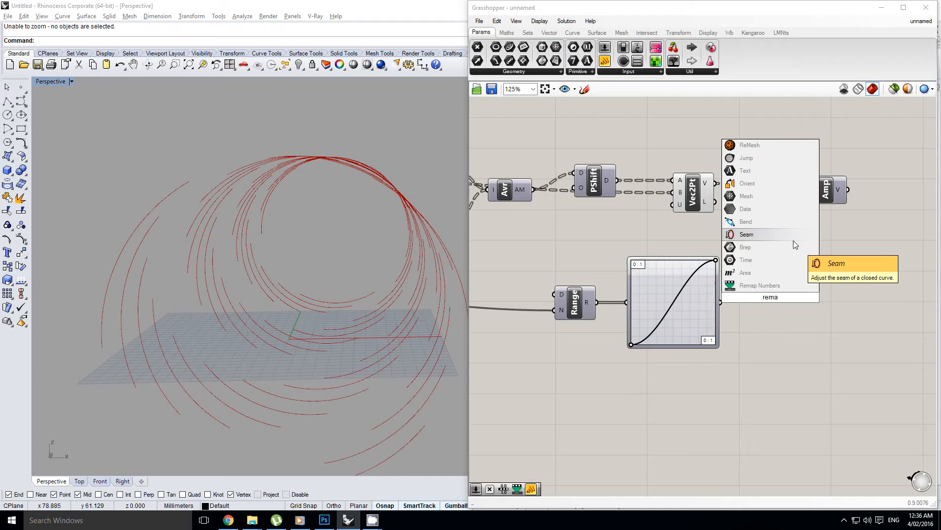
{"action": "left_click", "coordinate": [776, 275]}
{"action": "left_click", "coordinate": [773, 295]}
{"action": "key", "text": "Delete"}
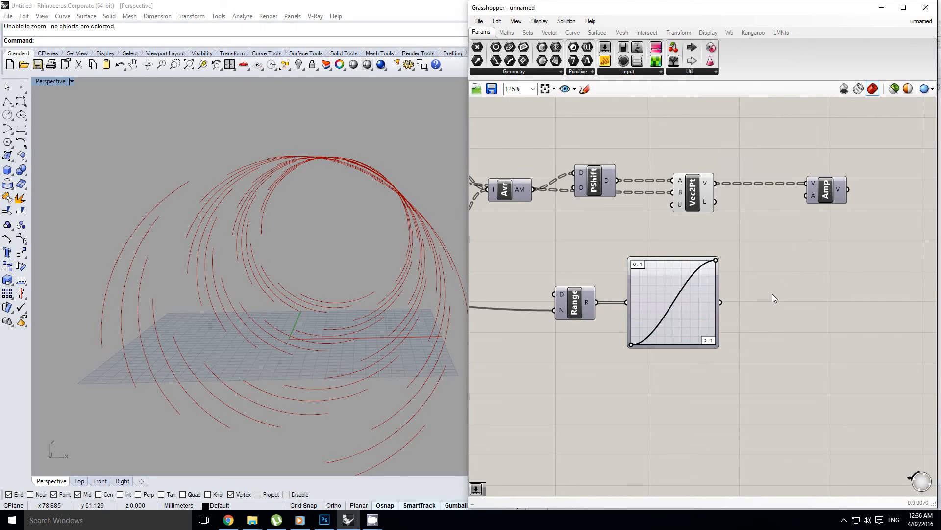
Step: Add a Remap Numbers component after the Graph Mapper and connect the graph output to its value input
{"action": "double_click", "coordinate": [773, 298]}
{"action": "type", "text": "rem"}
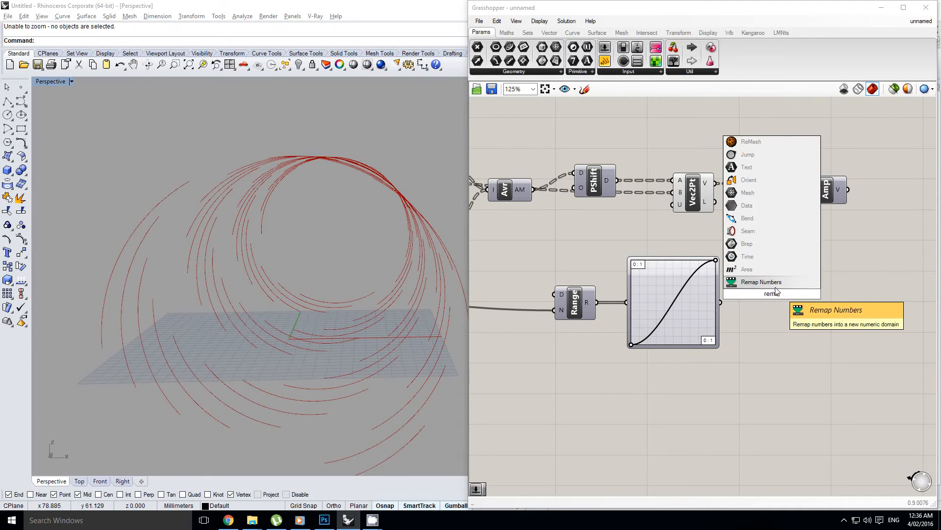
{"action": "key", "text": "Return"}
{"action": "scroll", "coordinate": [781, 298], "scroll_direction": "up", "scroll_amount": 1}
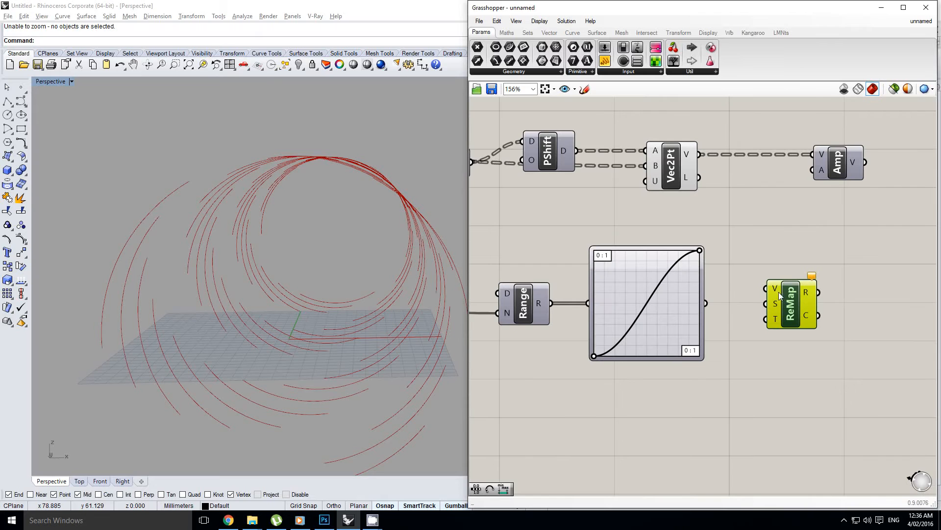
{"action": "mouse_move", "coordinate": [774, 307]}
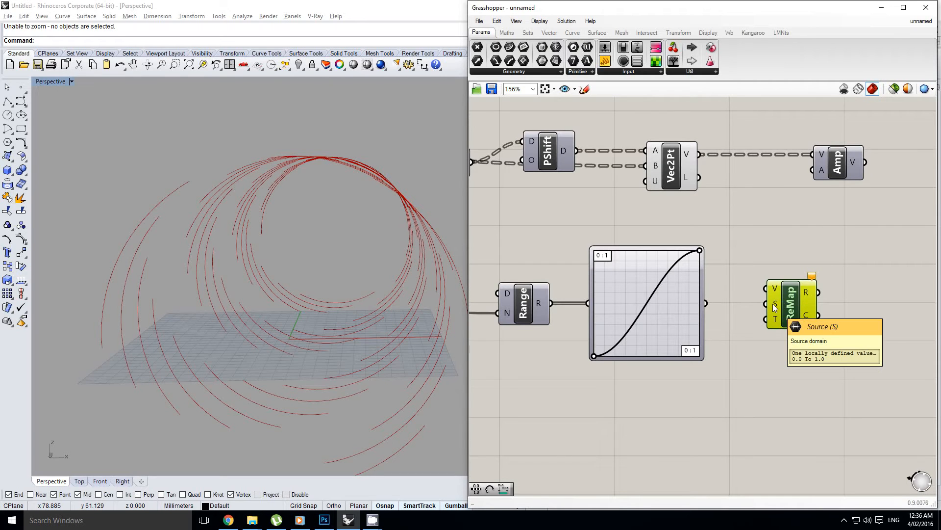
{"action": "mouse_move", "coordinate": [777, 326]}
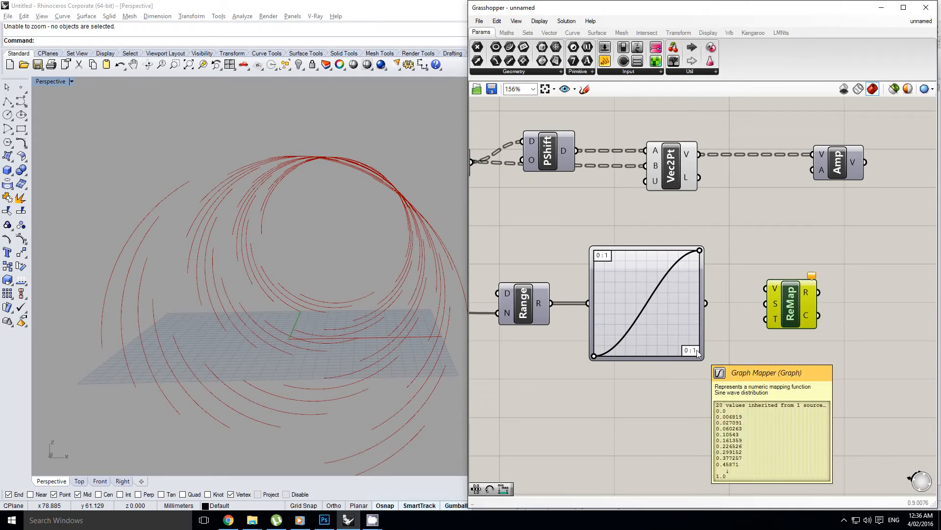
{"action": "mouse_move", "coordinate": [711, 304]}
{"action": "left_mouse_down"}
{"action": "mouse_move", "coordinate": [740, 293]}
{"action": "mouse_move", "coordinate": [770, 308]}
{"action": "mouse_move", "coordinate": [769, 289]}
{"action": "left_mouse_up"}
{"action": "left_click_drag", "start_coordinate": [785, 303], "coordinate": [784, 317]}
Step: Add a Construct Domain component below the Graph Mapper and connect it to the Remap Numbers target input
{"action": "right_click_drag", "start_coordinate": [678, 375], "coordinate": [715, 357]}
{"action": "left_click", "coordinate": [693, 368]}
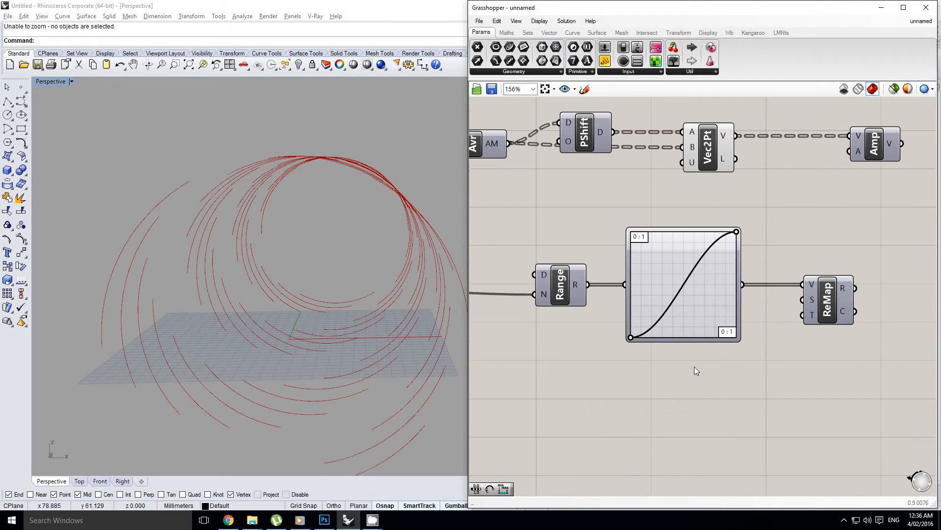
{"action": "double_click", "coordinate": [694, 368]}
{"action": "type", "text": "cons"}
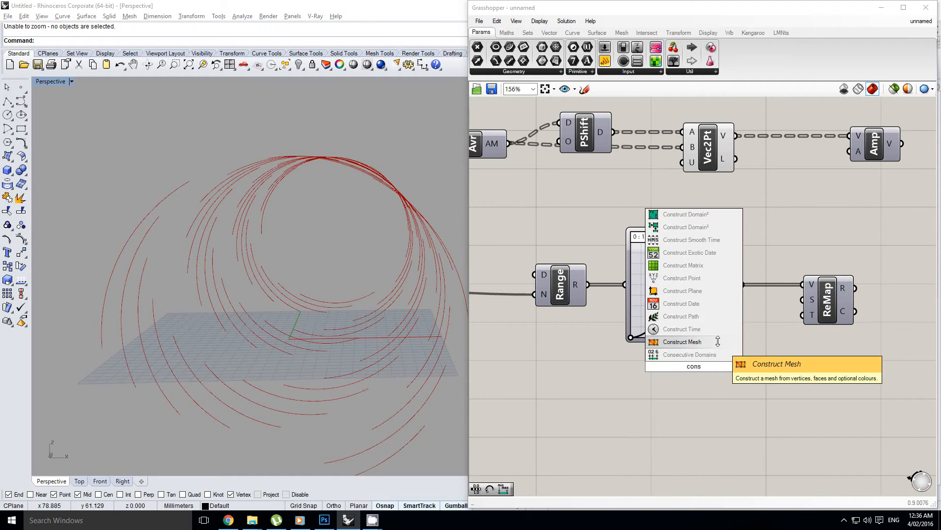
{"action": "type", "text": "truct domn"}
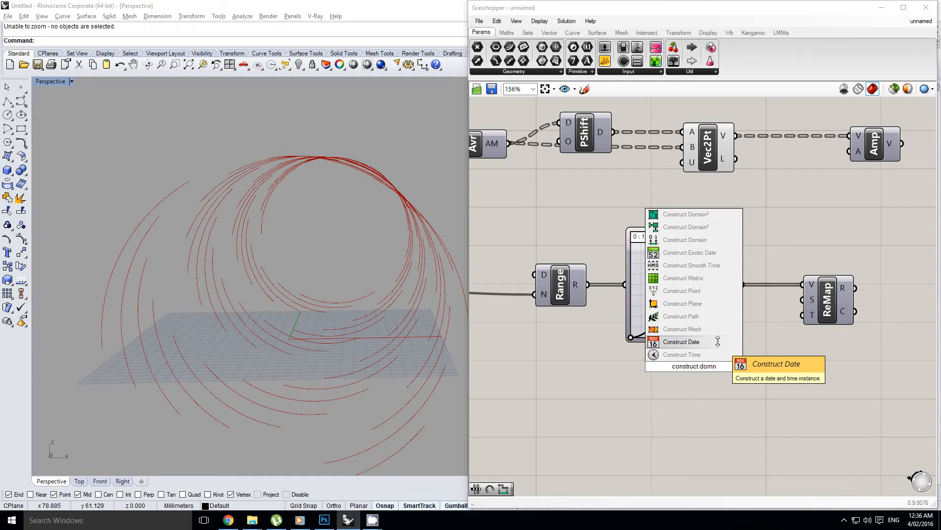
{"action": "key", "text": "BackSpace"}
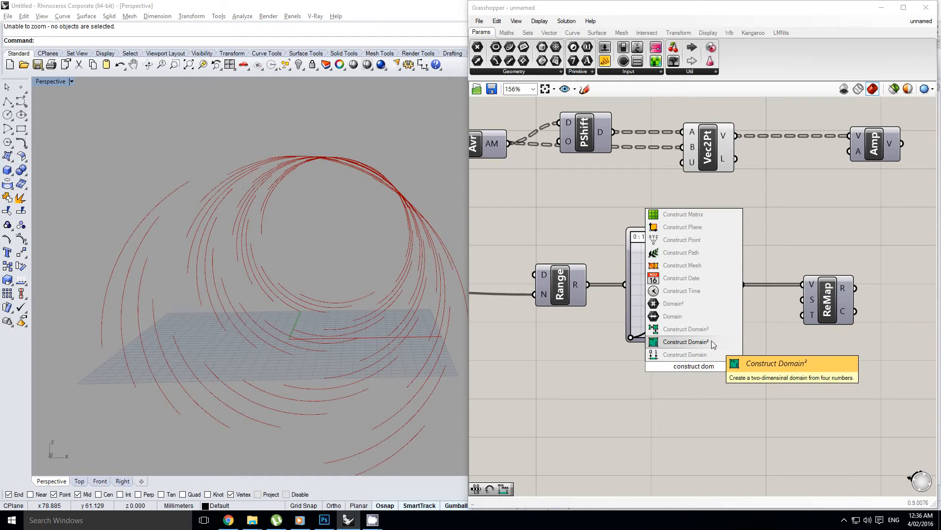
{"action": "left_click", "coordinate": [705, 361]}
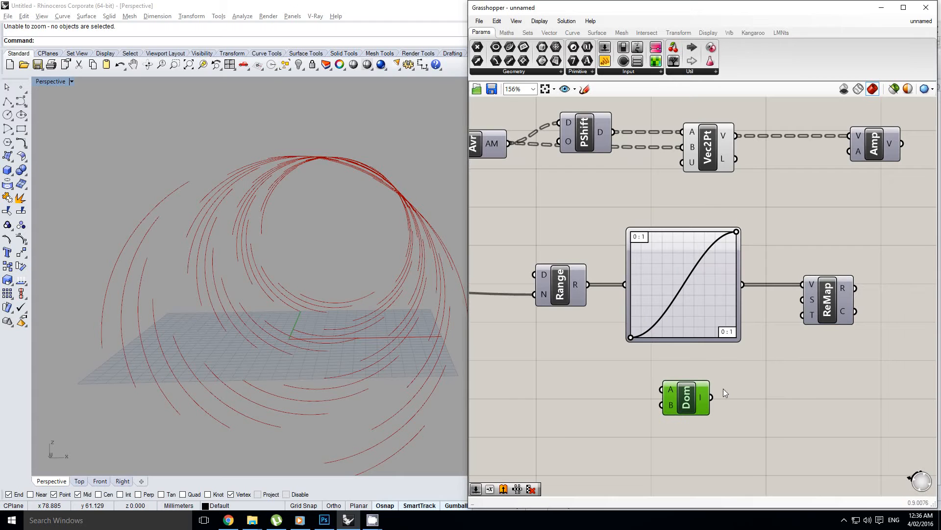
{"action": "left_click_drag", "start_coordinate": [712, 397], "coordinate": [802, 315]}
Step: Add a number slider with a maximum of 50 before the Construct Domain component and duplicate it just below
{"action": "scroll", "coordinate": [678, 318], "scroll_direction": "down", "scroll_amount": 2}
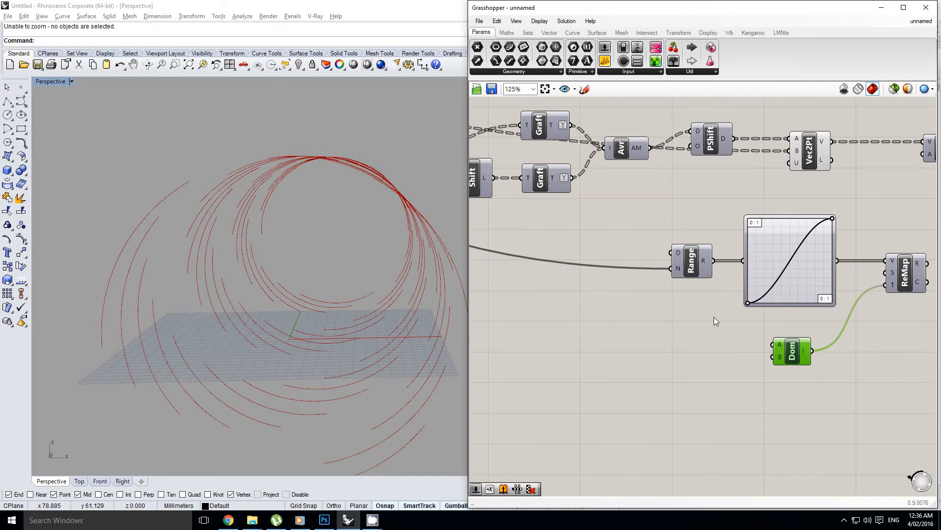
{"action": "left_click_drag", "start_coordinate": [586, 48], "coordinate": [613, 342]}
{"action": "double_click", "coordinate": [606, 340]}
{"action": "double_click", "coordinate": [603, 368]}
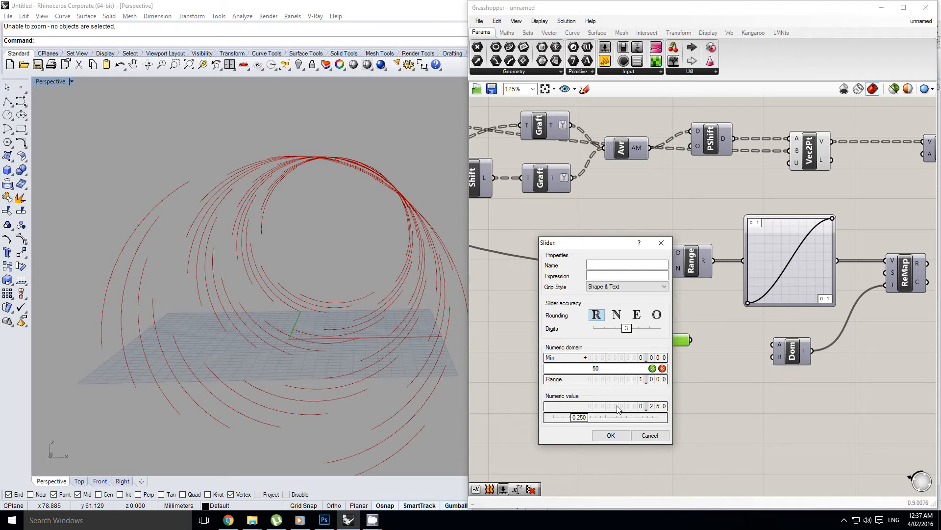
{"action": "left_click", "coordinate": [611, 435]}
{"action": "left_click_drag", "start_coordinate": [664, 342], "coordinate": [662, 369], "text": "alt"}
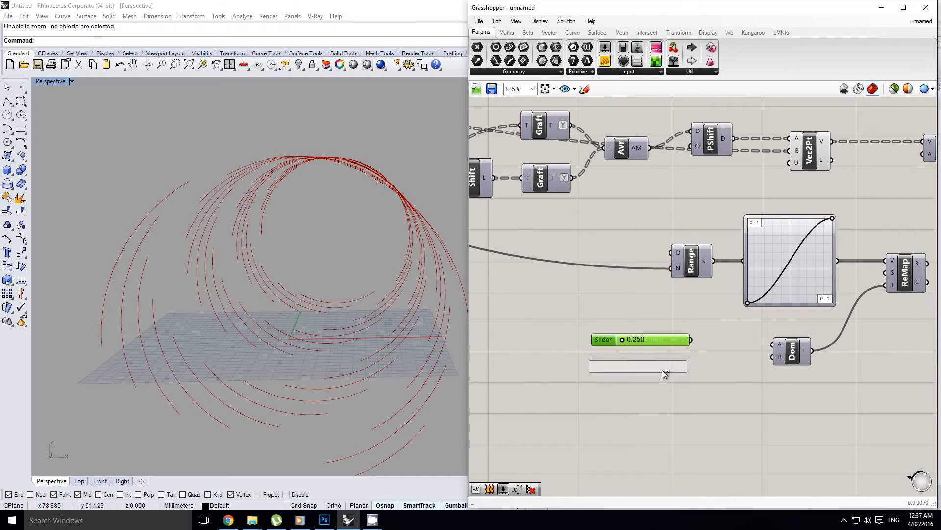
Step: Add a Negative component and wire the upper slider through it into the Construct Domain's start input A
{"action": "double_click", "coordinate": [719, 346]}
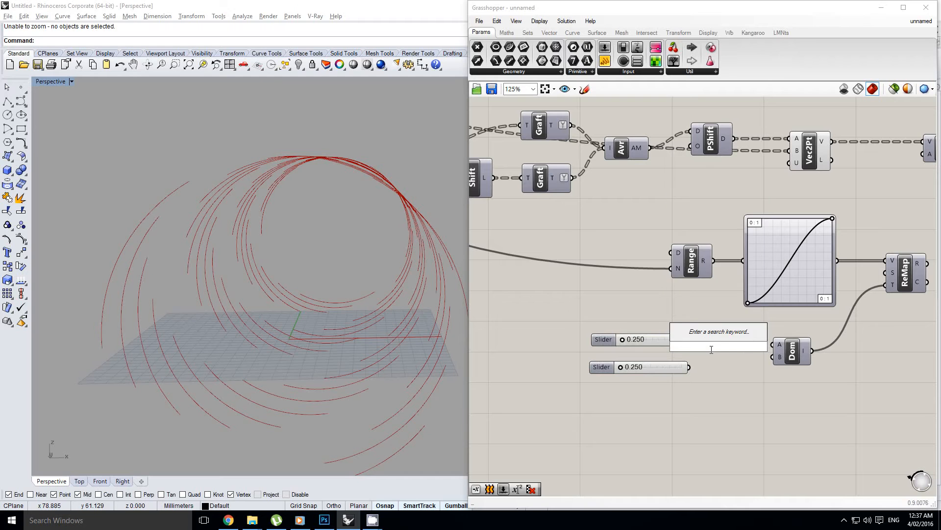
{"action": "type", "text": "neg"}
{"action": "key", "text": "Return"}
{"action": "scroll", "coordinate": [672, 337], "scroll_direction": "up", "scroll_amount": 1}
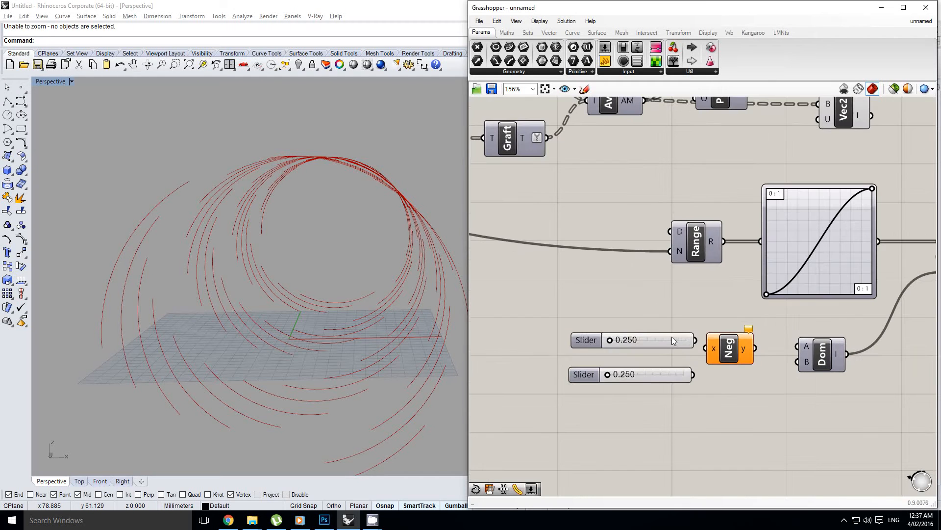
{"action": "mouse_move", "coordinate": [672, 340]}
{"action": "left_mouse_down"}
{"action": "mouse_move", "coordinate": [640, 345]}
{"action": "mouse_move", "coordinate": [791, 346]}
{"action": "left_mouse_up"}
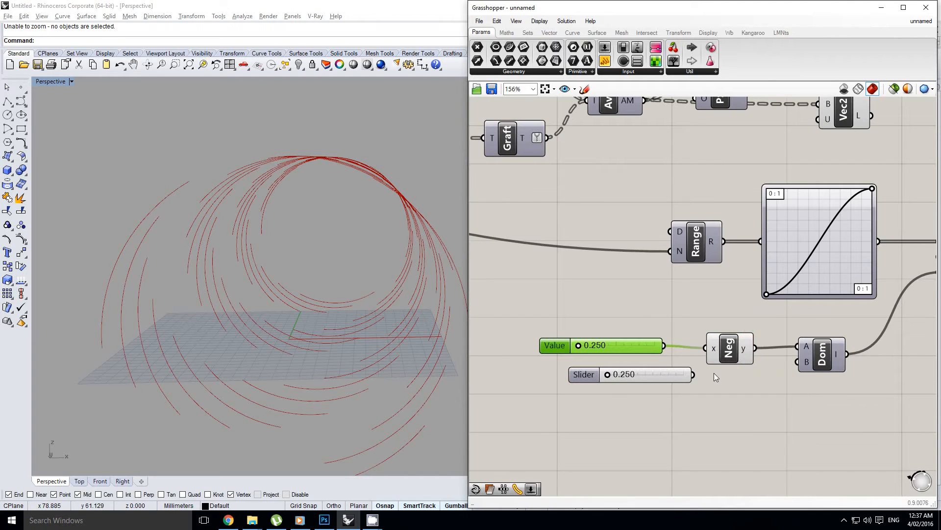
Step: Wire the lower slider into the Construct Domain's end input B and set the two sliders to 24.570 and 18.490
{"action": "left_click_drag", "start_coordinate": [693, 374], "coordinate": [798, 361]}
{"action": "left_click_drag", "start_coordinate": [588, 348], "coordinate": [661, 375]}
Step: Connect the Remap Numbers mapped output R to the amplitude input A of the Amplitude component
{"action": "scroll", "coordinate": [721, 335], "scroll_direction": "down", "scroll_amount": 2}
{"action": "right_click_drag", "start_coordinate": [864, 292], "coordinate": [738, 337]}
{"action": "scroll", "coordinate": [774, 323], "scroll_direction": "up", "scroll_amount": 1}
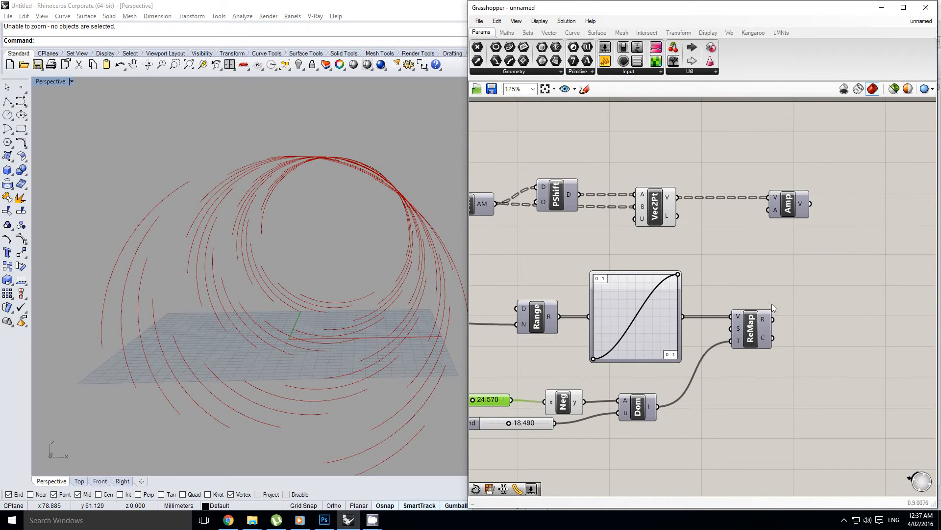
{"action": "left_click_drag", "start_coordinate": [773, 320], "coordinate": [784, 212]}
Step: Add a Move component to the canvas just after the Amplitude component
{"action": "double_click", "coordinate": [866, 198]}
{"action": "type", "text": "m"}
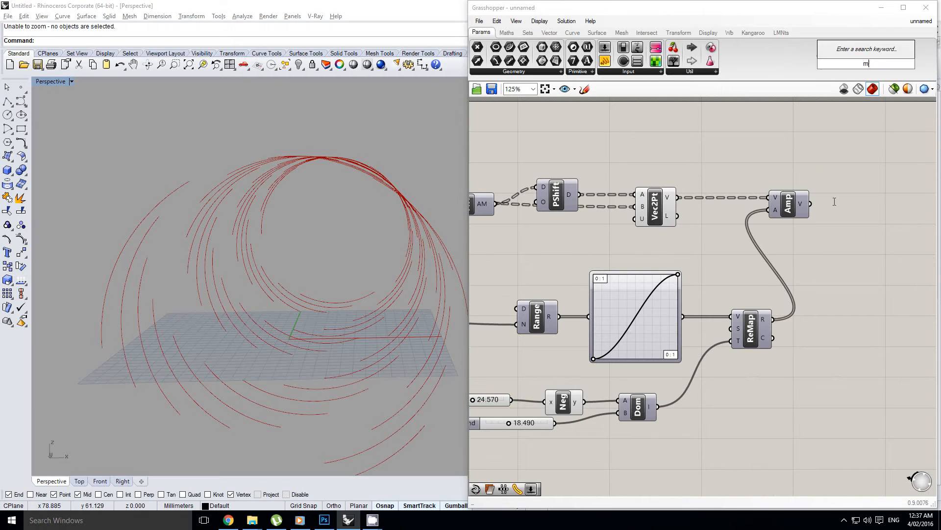
{"action": "type", "text": "ove"}
{"action": "key", "text": "Return"}
Step: Connect the Shift Paths output to the Move component's geometry input and the Amplitude vector output to its motion input T
{"action": "scroll", "coordinate": [645, 222], "scroll_direction": "down", "scroll_amount": 2}
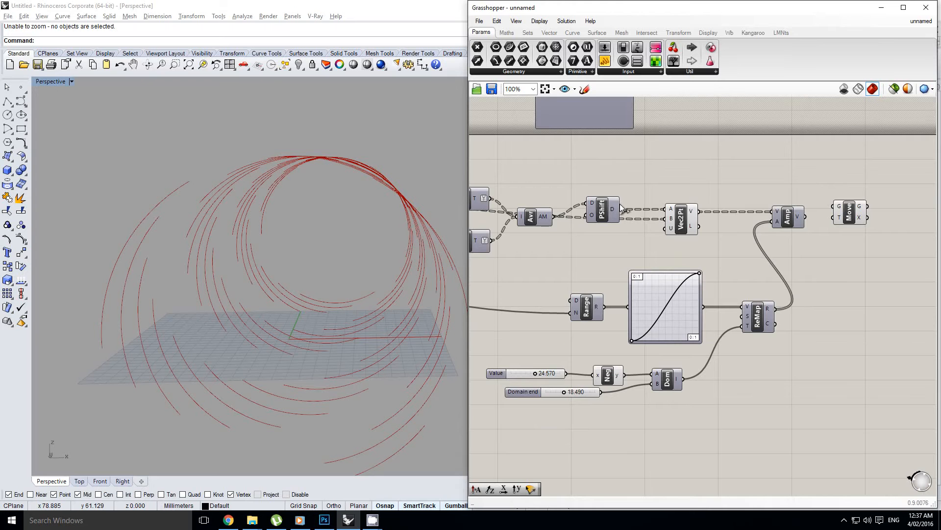
{"action": "left_click_drag", "start_coordinate": [713, 183], "coordinate": [836, 206]}
{"action": "scroll", "coordinate": [836, 206], "scroll_direction": "up", "scroll_amount": 1}
{"action": "right_click_drag", "start_coordinate": [837, 206], "coordinate": [800, 206]}
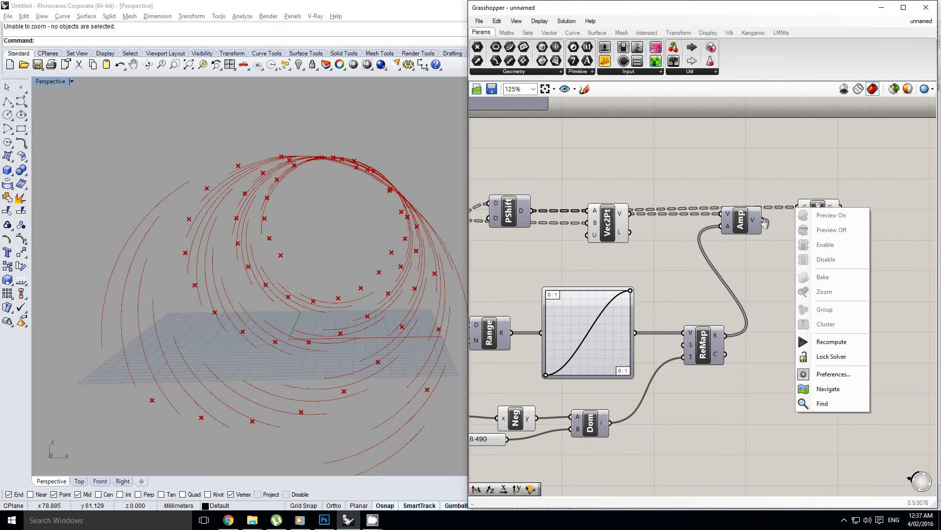
{"action": "left_click", "coordinate": [762, 221]}
{"action": "left_click_drag", "start_coordinate": [764, 223], "coordinate": [798, 222]}
Step: Check the moved points in the perspective view and tidy the positions of the Move and Amplitude components
{"action": "scroll", "coordinate": [325, 223], "scroll_direction": "down", "scroll_amount": 7}
{"action": "right_click_drag", "start_coordinate": [334, 196], "coordinate": [344, 221]}
{"action": "scroll", "coordinate": [332, 216], "scroll_direction": "up", "scroll_amount": 5}
{"action": "right_click_drag", "start_coordinate": [826, 244], "coordinate": [791, 258]}
{"action": "scroll", "coordinate": [794, 240], "scroll_direction": "up", "scroll_amount": 1}
{"action": "left_click_drag", "start_coordinate": [784, 223], "coordinate": [793, 226]}
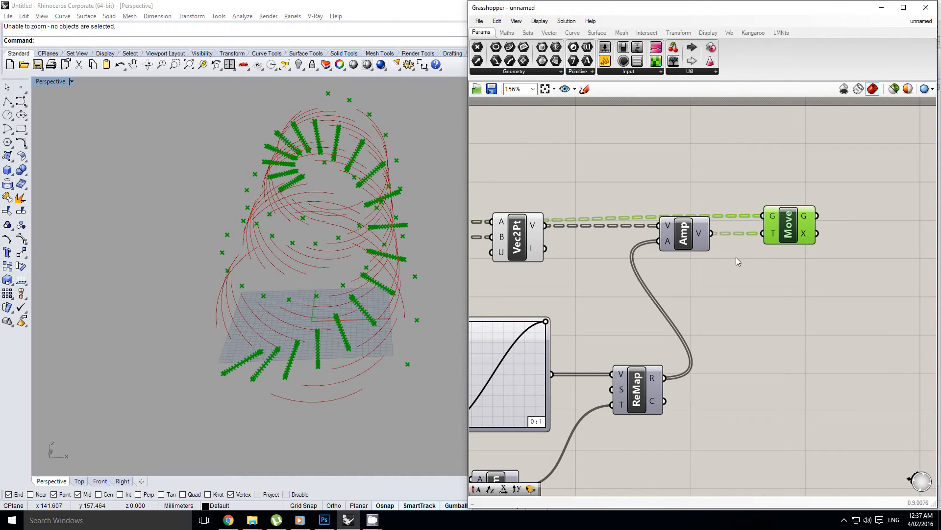
{"action": "left_click_drag", "start_coordinate": [683, 245], "coordinate": [689, 245]}
Step: Place a Panel above the Amplitude component and connect the vector output to it to examine the data branches
{"action": "mouse_move", "coordinate": [675, 245]}
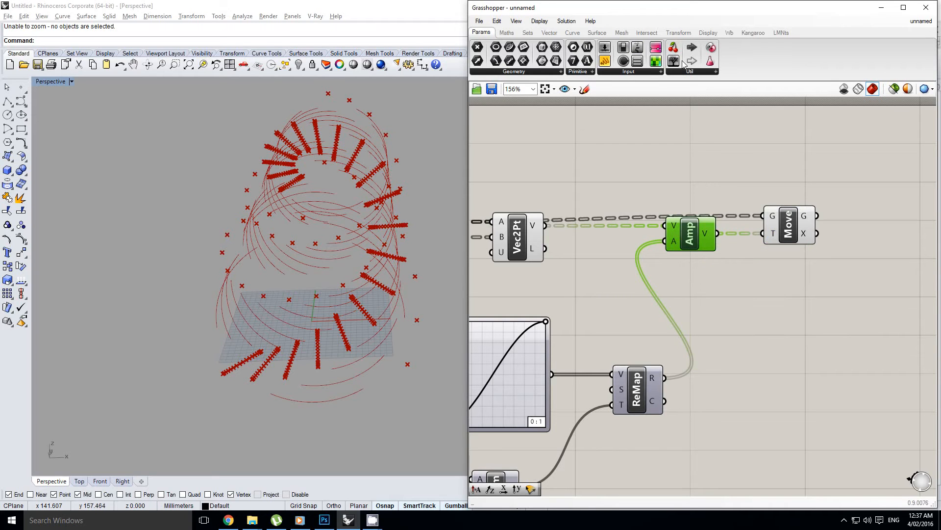
{"action": "left_click_drag", "start_coordinate": [752, 152], "coordinate": [752, 153]}
{"action": "left_click_drag", "start_coordinate": [717, 233], "coordinate": [672, 152]}
{"action": "left_click_drag", "start_coordinate": [742, 155], "coordinate": [750, 159]}
{"action": "scroll", "coordinate": [745, 158], "scroll_direction": "down", "scroll_amount": 3}
{"action": "right_click_drag", "start_coordinate": [740, 166], "coordinate": [730, 224]}
{"action": "left_click_drag", "start_coordinate": [734, 214], "coordinate": [748, 164]}
{"action": "right_click_drag", "start_coordinate": [748, 164], "coordinate": [759, 202]}
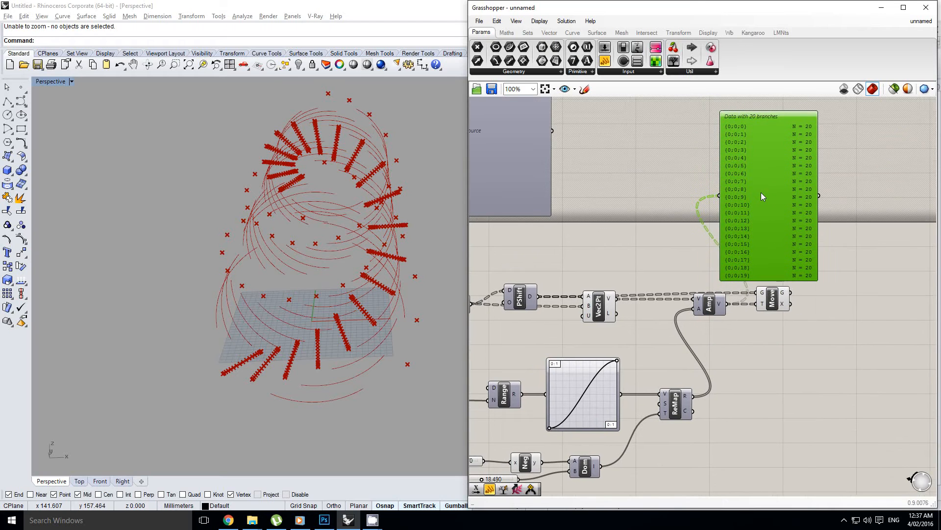
{"action": "left_click_drag", "start_coordinate": [761, 192], "coordinate": [766, 191]}
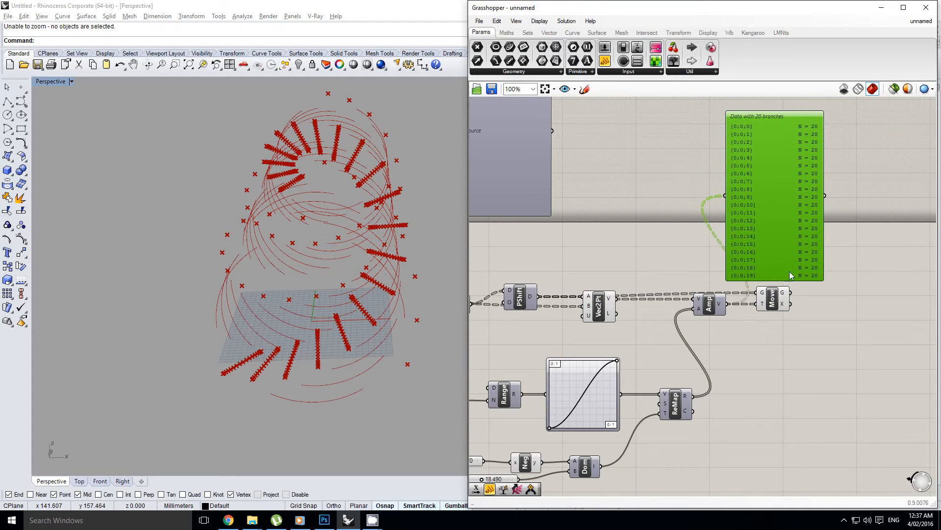
{"action": "left_click_drag", "start_coordinate": [775, 232], "coordinate": [783, 230]}
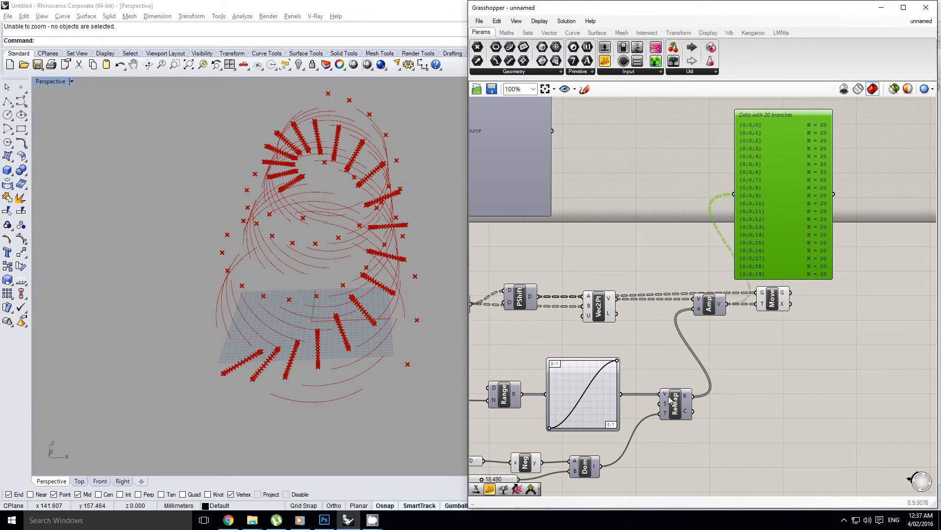
Step: Graft the mapped output R of the Remap Numbers component
{"action": "scroll", "coordinate": [670, 400], "scroll_direction": "up", "scroll_amount": 1}
{"action": "right_click", "coordinate": [686, 400]}
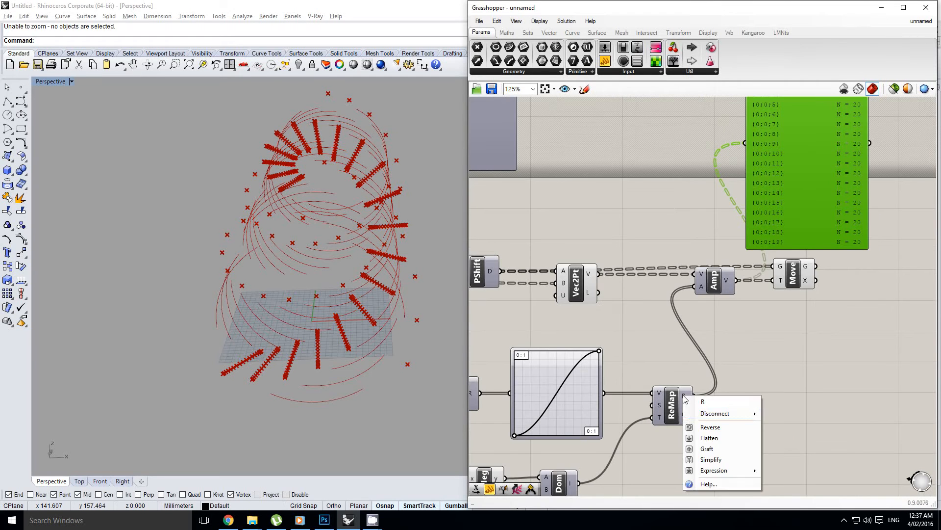
{"action": "left_click", "coordinate": [705, 452]}
Step: Check the moved points in the perspective view and delete the panel attached to the Amplitude output
{"action": "right_click_drag", "start_coordinate": [315, 343], "coordinate": [334, 263]}
{"action": "scroll", "coordinate": [324, 290], "scroll_direction": "up", "scroll_amount": 4}
{"action": "right_click_drag", "start_coordinate": [355, 304], "coordinate": [343, 265]}
{"action": "key", "text": "Delete"}
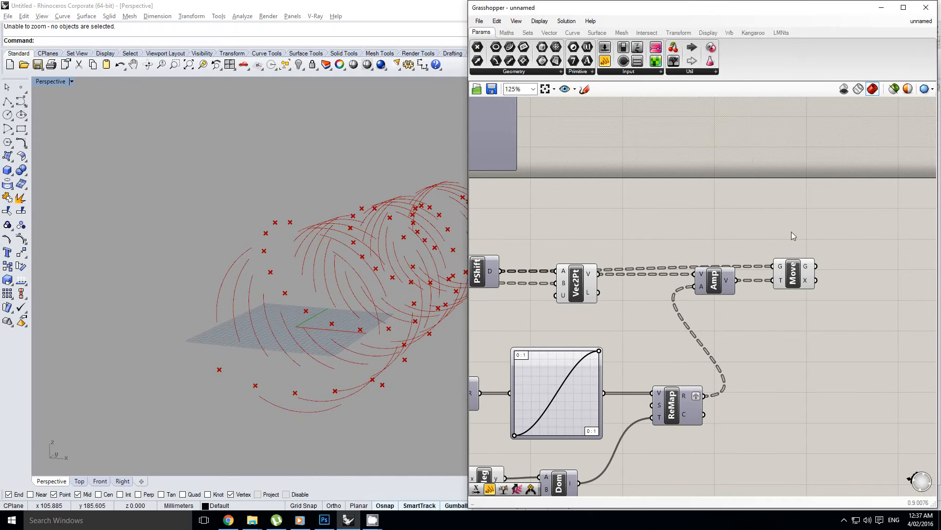
{"action": "right_click_drag", "start_coordinate": [816, 266], "coordinate": [731, 279]}
{"action": "left_click", "coordinate": [759, 273]}
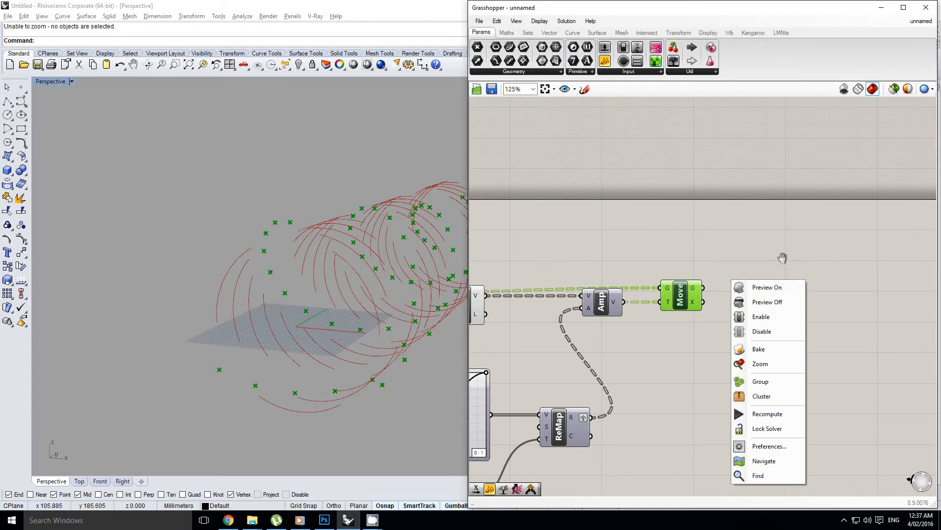
{"action": "left_click", "coordinate": [789, 259]}
{"action": "double_click", "coordinate": [789, 259]}
{"action": "type", "text": "arc"}
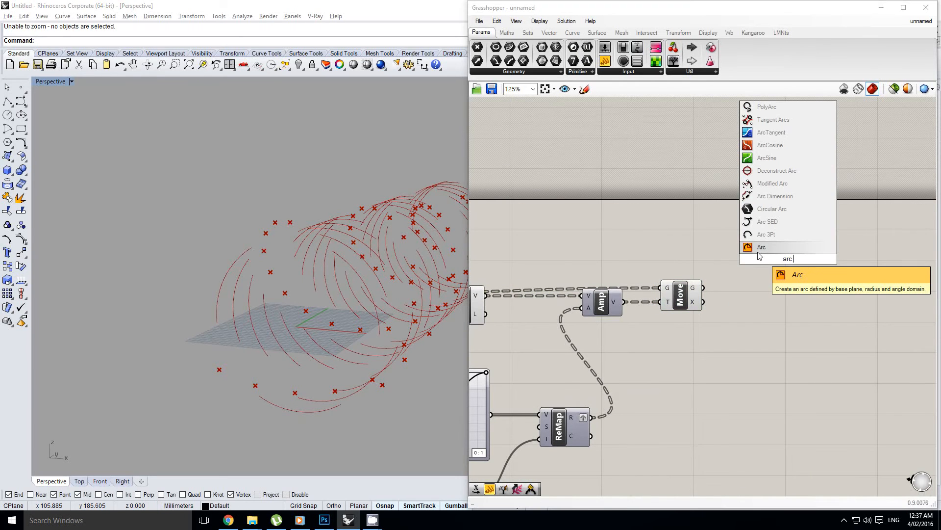
{"action": "type", "text": " 3"}
{"action": "left_click", "coordinate": [758, 250]}
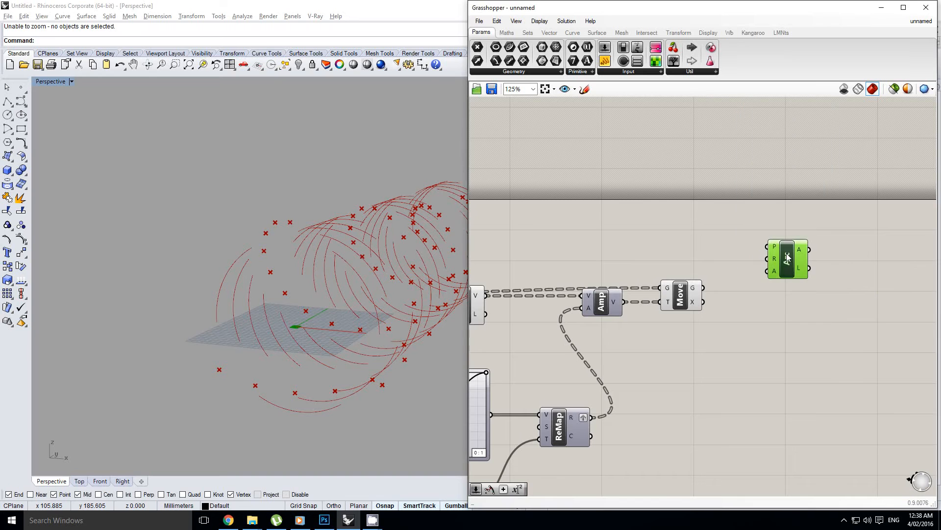
{"action": "key", "text": "Delete"}
Step: Add an Arc 3Pt component after the Move component
{"action": "double_click", "coordinate": [778, 249]}
{"action": "type", "text": "ar"}
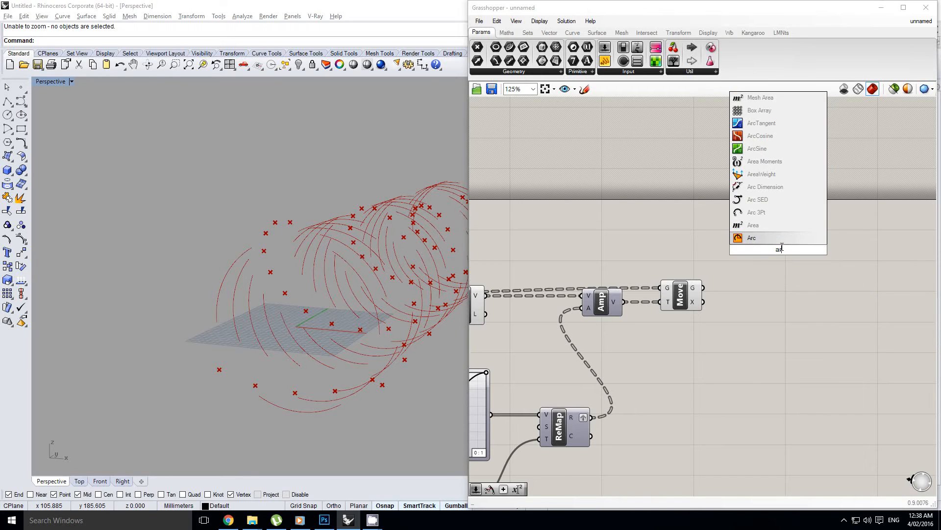
{"action": "type", "text": "c"}
{"action": "left_click", "coordinate": [753, 238]}
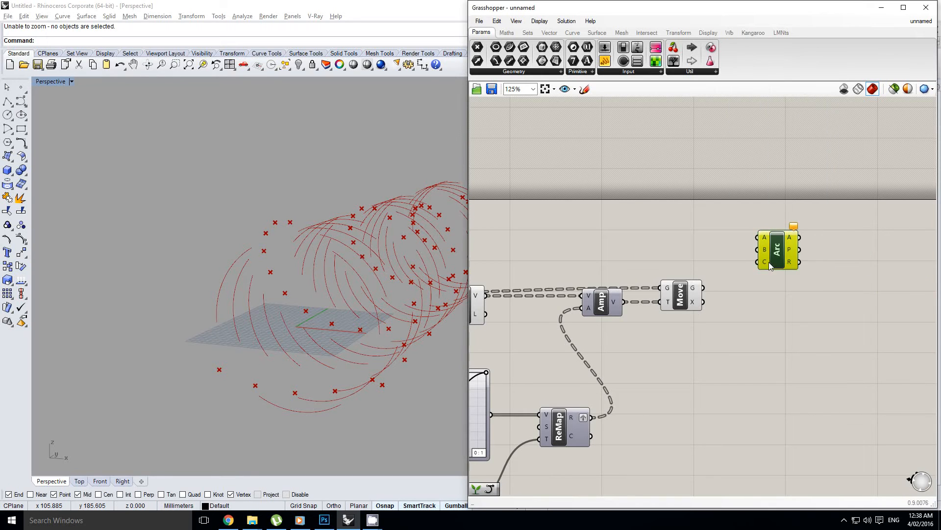
Step: Connect the Move component's geometry output to the Arc 3Pt middle point input B
{"action": "right_click_drag", "start_coordinate": [716, 272], "coordinate": [740, 273]}
{"action": "left_click", "coordinate": [715, 293]}
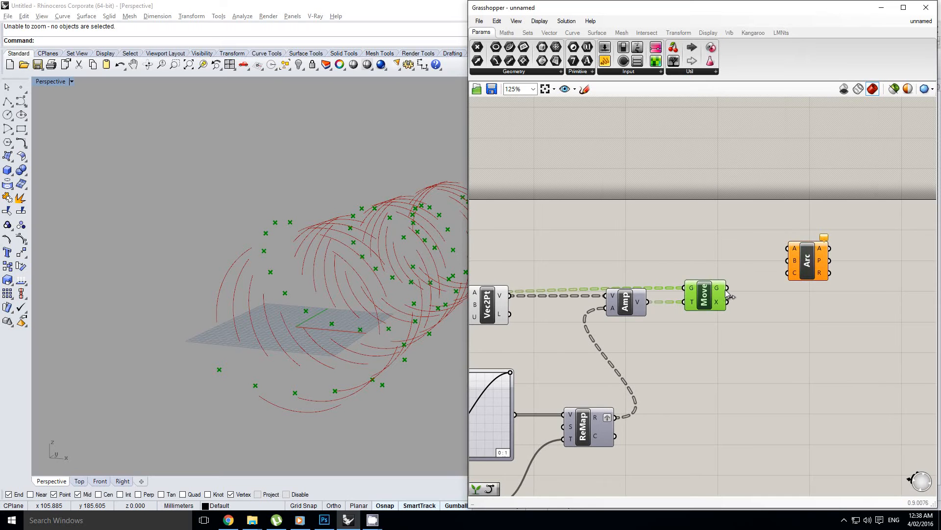
{"action": "left_click_drag", "start_coordinate": [727, 288], "coordinate": [795, 270]}
Step: Connect the start point output S of the End Points component to the Arc 3Pt input A
{"action": "scroll", "coordinate": [735, 258], "scroll_direction": "down", "scroll_amount": 4}
{"action": "right_click_drag", "start_coordinate": [731, 258], "coordinate": [808, 259]}
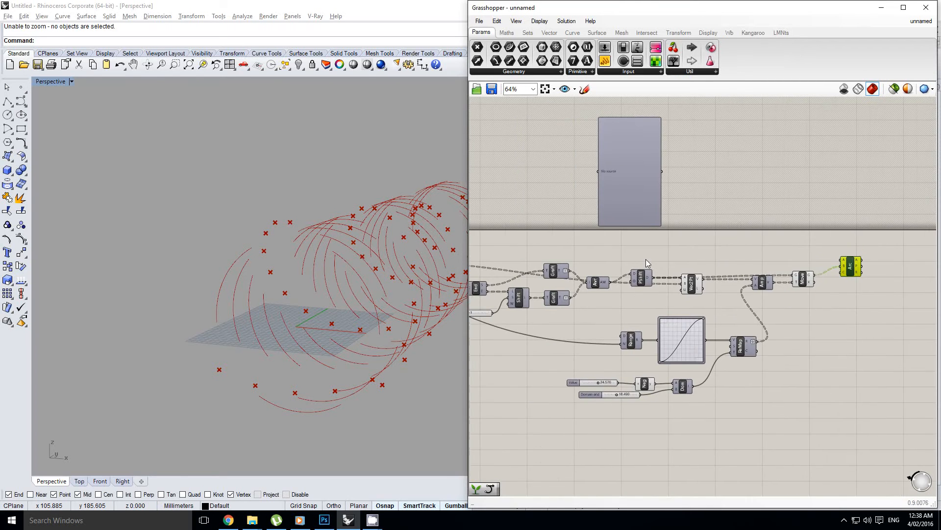
{"action": "scroll", "coordinate": [646, 259], "scroll_direction": "up", "scroll_amount": 1}
{"action": "left_click", "coordinate": [565, 284]}
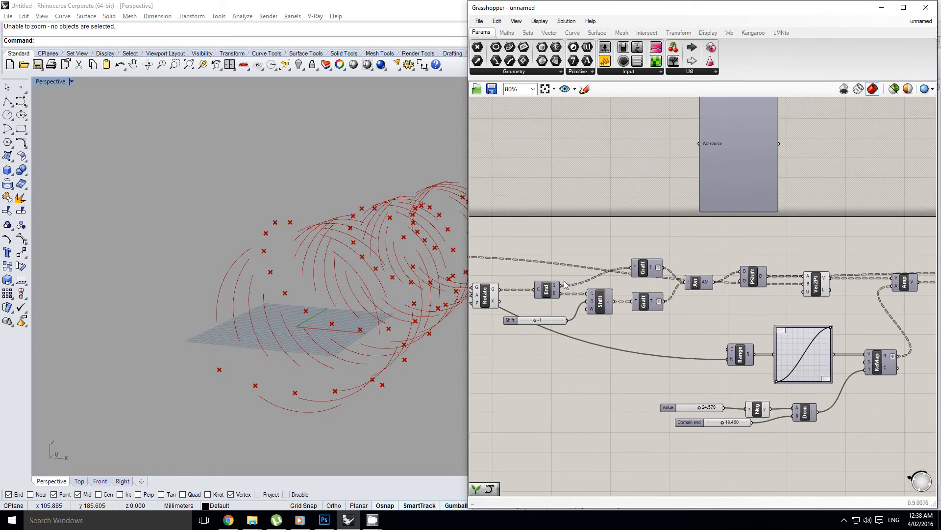
{"action": "left_click_drag", "start_coordinate": [562, 286], "coordinate": [908, 259]}
{"action": "scroll", "coordinate": [552, 275], "scroll_direction": "down", "scroll_amount": 2}
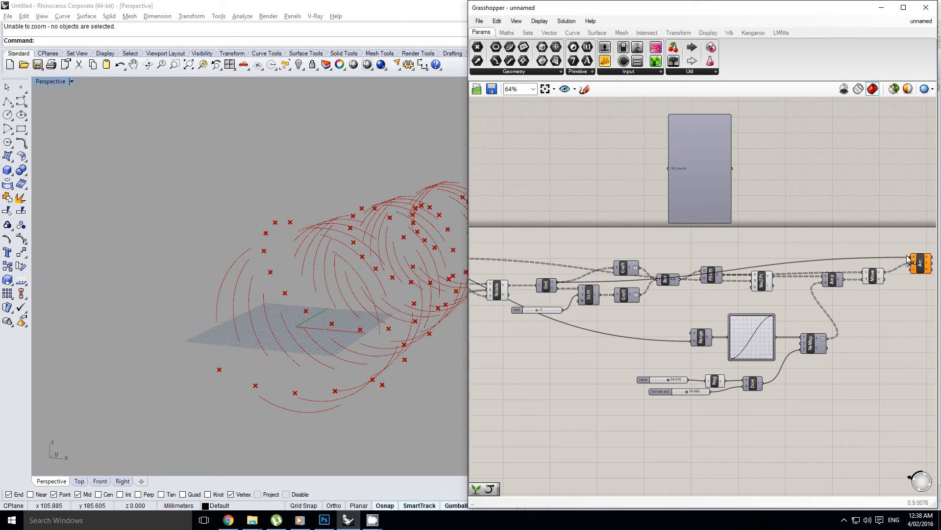
Step: Connect the Shift List output L to the Arc 3Pt end point input C
{"action": "scroll", "coordinate": [578, 292], "scroll_direction": "up", "scroll_amount": 1}
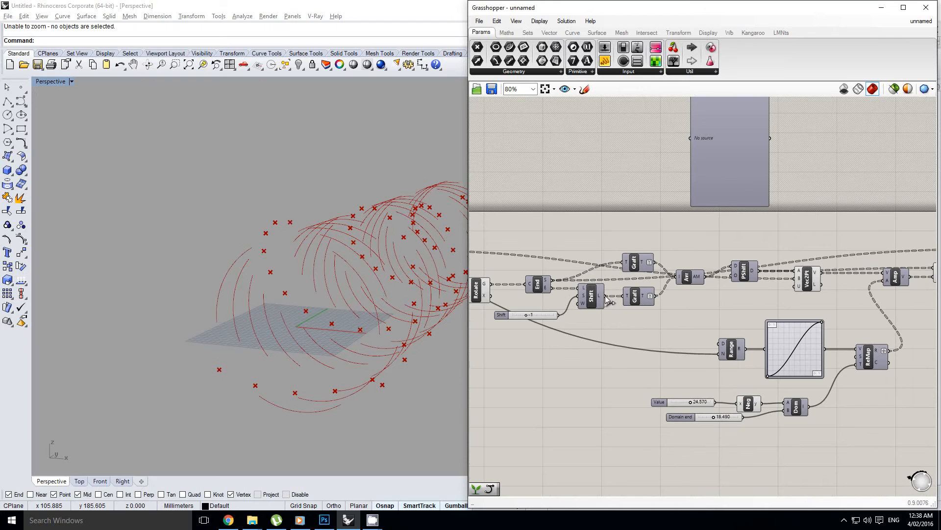
{"action": "left_click_drag", "start_coordinate": [606, 297], "coordinate": [843, 266]}
{"action": "scroll", "coordinate": [546, 272], "scroll_direction": "down", "scroll_amount": 2}
{"action": "scroll", "coordinate": [806, 272], "scroll_direction": "up", "scroll_amount": 1}
Step: Examine the three-point arcs in the perspective view and trace the Arc 3Pt component's connections back through the definition
{"action": "right_click_drag", "start_coordinate": [258, 240], "coordinate": [239, 245], "text": "shift"}
{"action": "right_click_drag", "start_coordinate": [814, 307], "coordinate": [784, 311]}
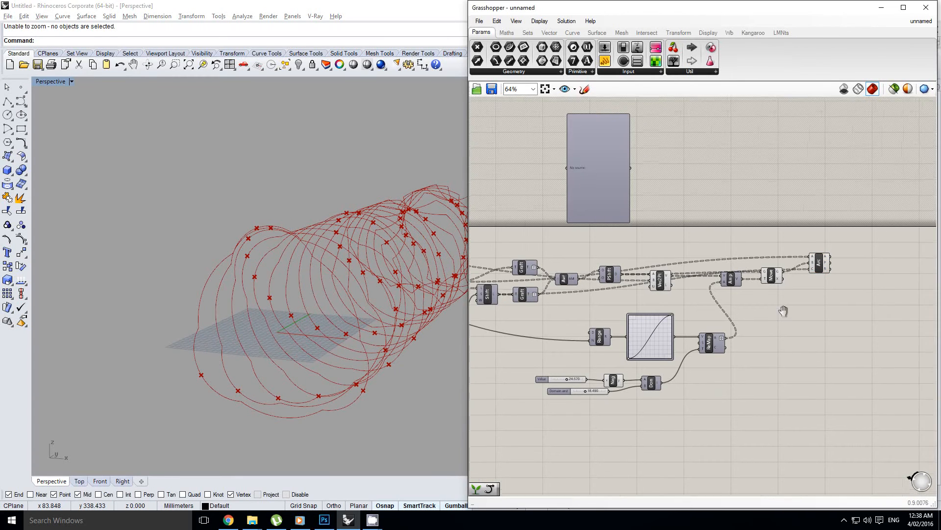
{"action": "scroll", "coordinate": [820, 260], "scroll_direction": "up", "scroll_amount": 1}
{"action": "left_click", "coordinate": [824, 256]}
{"action": "scroll", "coordinate": [824, 272], "scroll_direction": "up", "scroll_amount": 2}
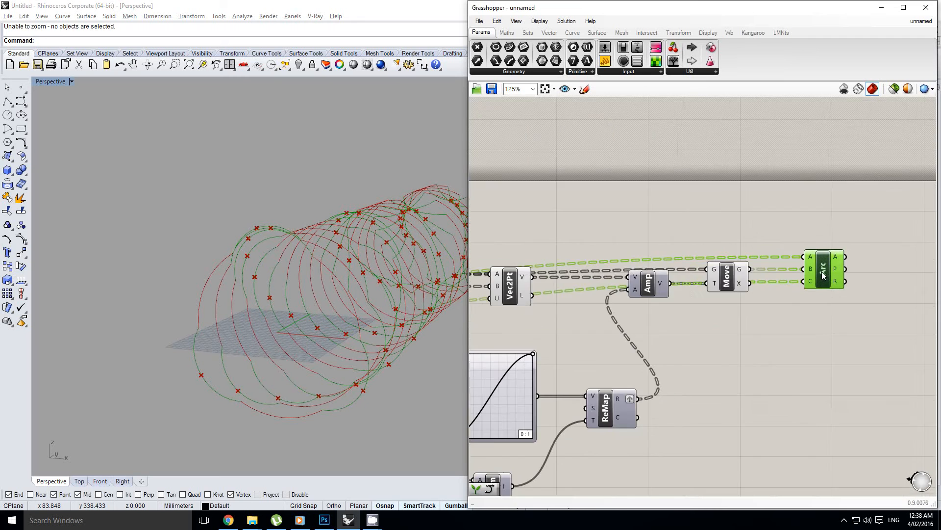
{"action": "scroll", "coordinate": [821, 269], "scroll_direction": "down", "scroll_amount": 3}
{"action": "right_click_drag", "start_coordinate": [498, 285], "coordinate": [681, 285]}
{"action": "scroll", "coordinate": [680, 284], "scroll_direction": "up", "scroll_amount": 2}
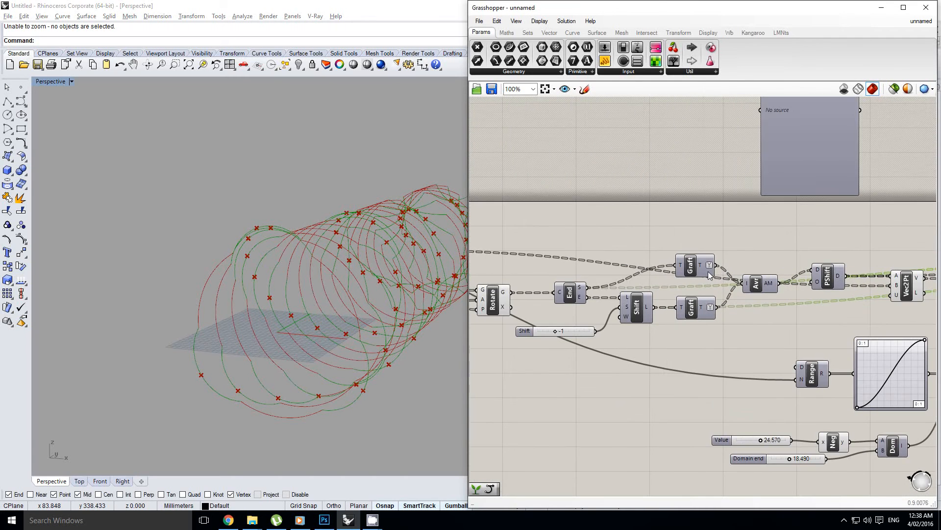
Step: Delete the unconnected panel above the definition
{"action": "scroll", "coordinate": [760, 258], "scroll_direction": "down", "scroll_amount": 1}
{"action": "right_click_drag", "start_coordinate": [761, 258], "coordinate": [713, 263]}
{"action": "left_click", "coordinate": [728, 196]}
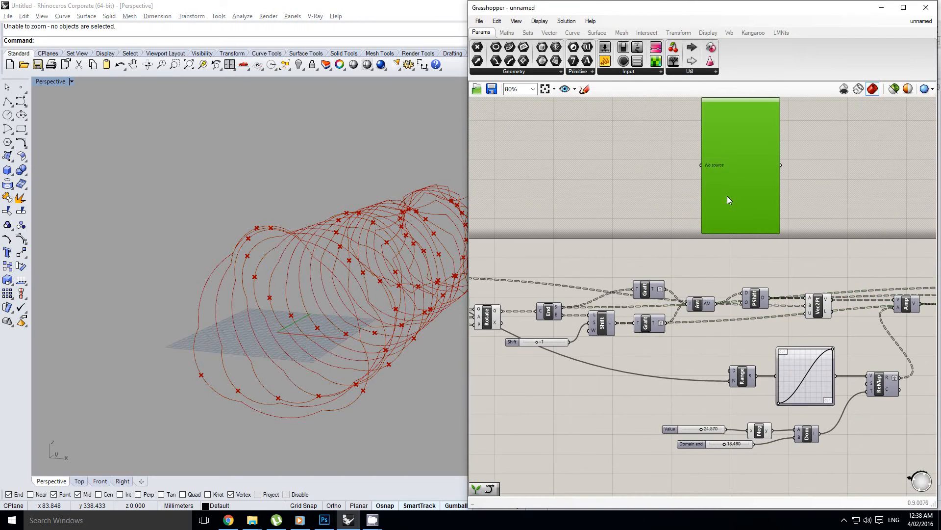
{"action": "right_click_drag", "start_coordinate": [838, 277], "coordinate": [653, 224]}
{"action": "key", "text": "Delete"}
Step: Select the Arc 3Pt component and examine how its arcs close the gaps between the original arcs in the perspective view
{"action": "scroll", "coordinate": [670, 316], "scroll_direction": "up", "scroll_amount": 1}
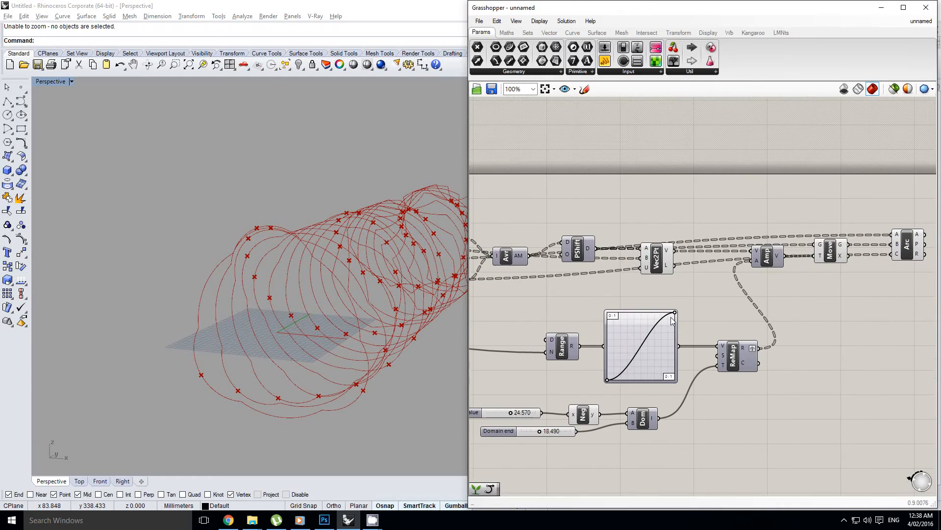
{"action": "right_click_drag", "start_coordinate": [370, 285], "coordinate": [346, 281]}
{"action": "scroll", "coordinate": [709, 276], "scroll_direction": "down", "scroll_amount": 3}
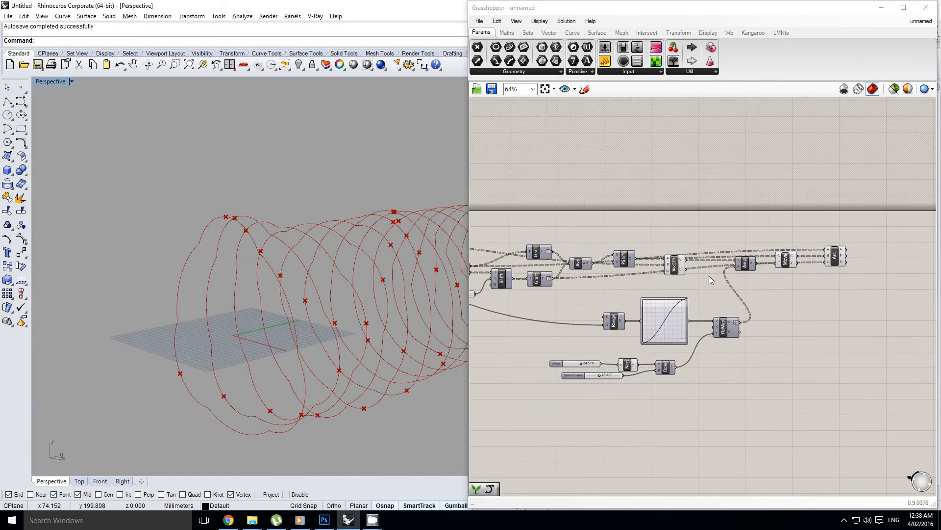
{"action": "scroll", "coordinate": [716, 280], "scroll_direction": "up", "scroll_amount": 3}
{"action": "left_click", "coordinate": [706, 276]}
{"action": "right_click_drag", "start_coordinate": [456, 302], "coordinate": [342, 275]}
{"action": "right_click_drag", "start_coordinate": [598, 233], "coordinate": [841, 227]}
{"action": "scroll", "coordinate": [910, 232], "scroll_direction": "down", "scroll_amount": 4}
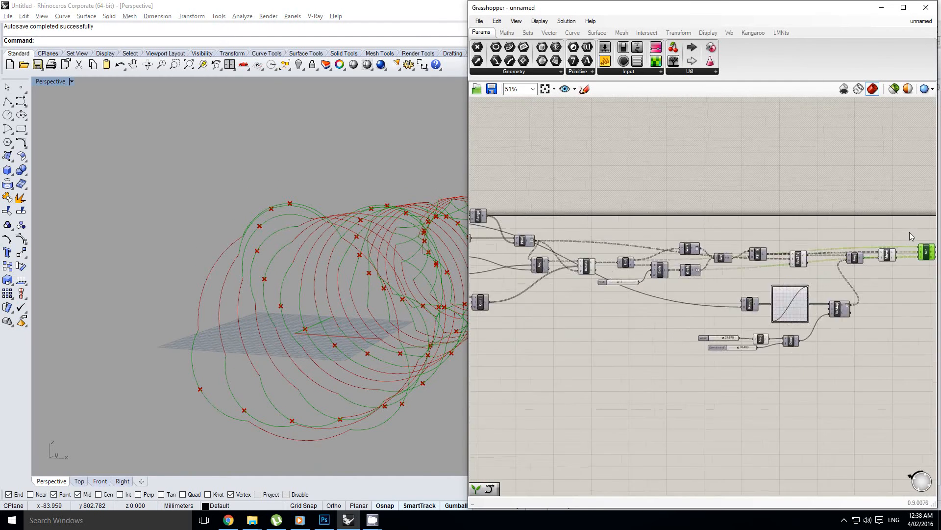
Step: Set the Variable x slider of the 2*pi*x/y expression to 0.598
{"action": "right_click_drag", "start_coordinate": [620, 253], "coordinate": [785, 264]}
{"action": "scroll", "coordinate": [658, 275], "scroll_direction": "up", "scroll_amount": 7}
{"action": "scroll", "coordinate": [700, 278], "scroll_direction": "down", "scroll_amount": 4}
{"action": "right_click", "coordinate": [699, 268]}
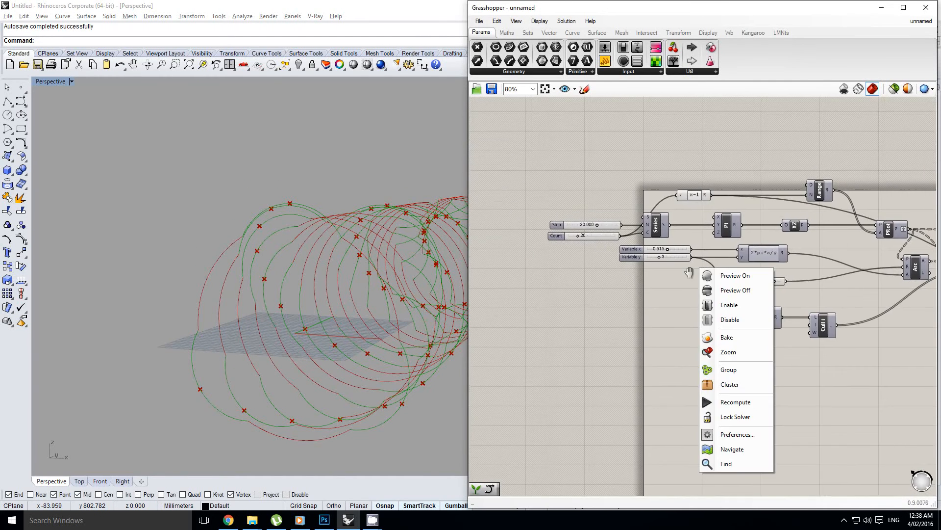
{"action": "left_click", "coordinate": [673, 263]}
{"action": "left_click", "coordinate": [675, 246]}
{"action": "scroll", "coordinate": [675, 247], "scroll_direction": "up", "scroll_amount": 2}
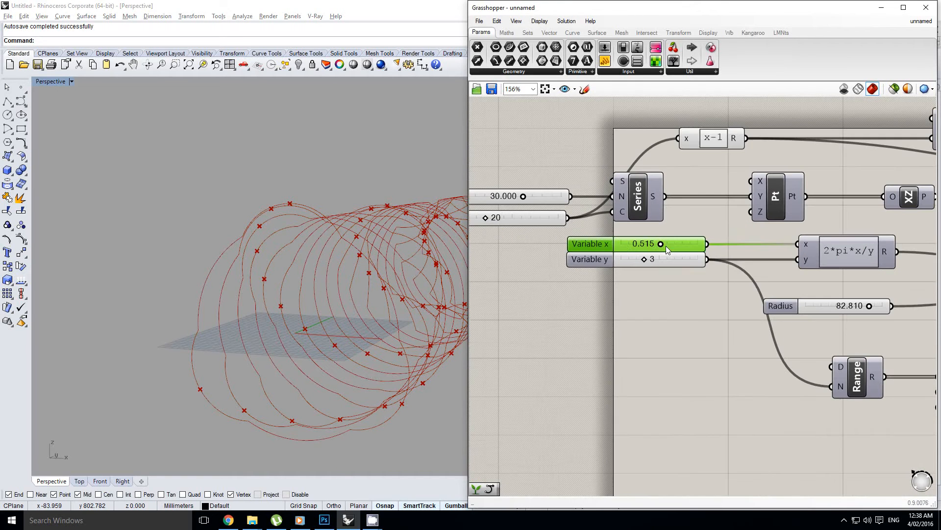
{"action": "left_click_drag", "start_coordinate": [617, 245], "coordinate": [613, 246]}
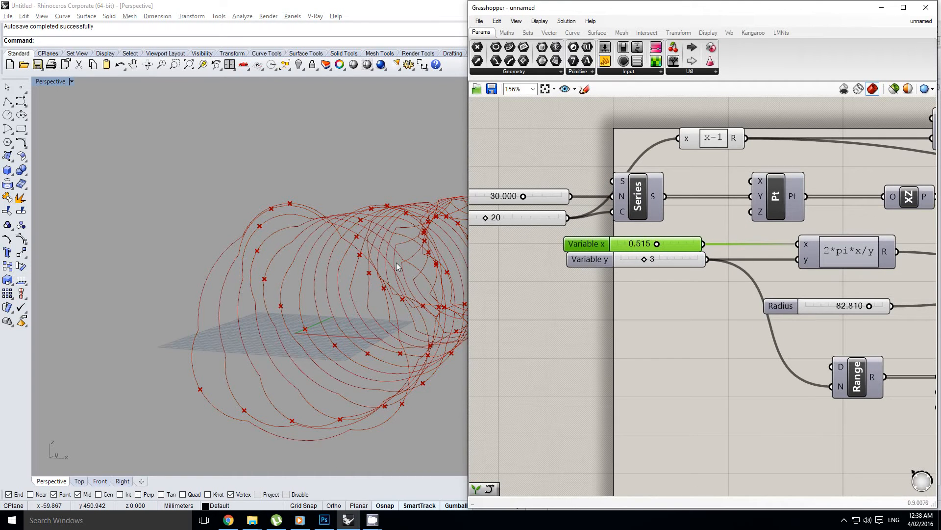
{"action": "right_click_drag", "start_coordinate": [396, 263], "coordinate": [309, 265]}
{"action": "mouse_move", "coordinate": [657, 245]}
{"action": "left_mouse_down"}
{"action": "mouse_move", "coordinate": [628, 246]}
{"action": "mouse_move", "coordinate": [655, 254]}
{"action": "left_mouse_up"}
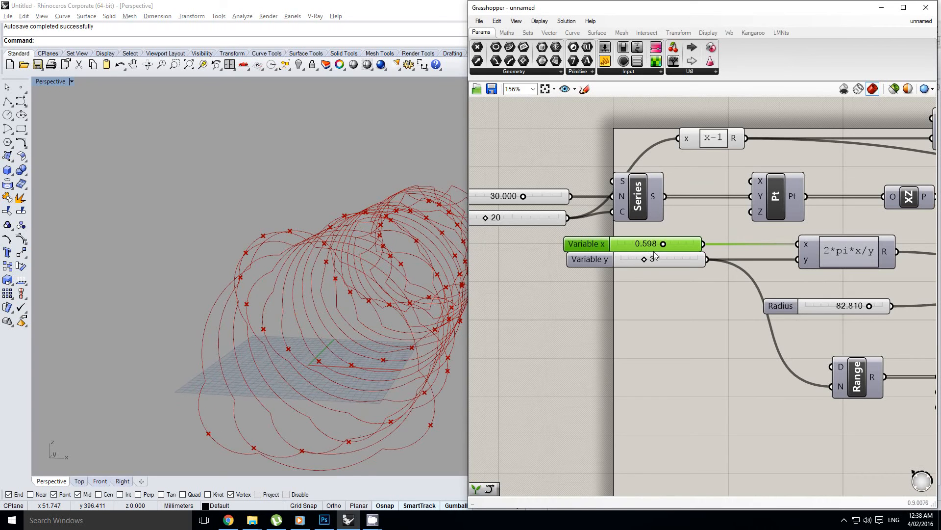
Step: Duplicate the lower Range component and place the copy below the Variable x and y sliders
{"action": "right_click_drag", "start_coordinate": [576, 281], "coordinate": [592, 298]}
{"action": "left_click", "coordinate": [672, 319]}
{"action": "scroll", "coordinate": [664, 325], "scroll_direction": "down", "scroll_amount": 1}
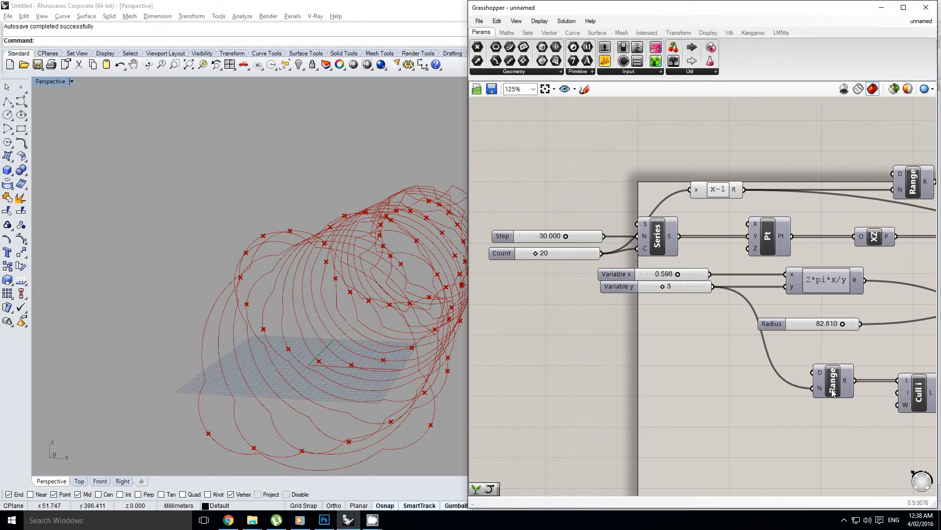
{"action": "left_click_drag", "start_coordinate": [832, 388], "coordinate": [653, 354], "text": "alt"}
Step: Replace the copied Range component's steps input N with the result of the x-1 expression
{"action": "scroll", "coordinate": [655, 355], "scroll_direction": "up", "scroll_amount": 1}
{"action": "scroll", "coordinate": [648, 274], "scroll_direction": "down", "scroll_amount": 1}
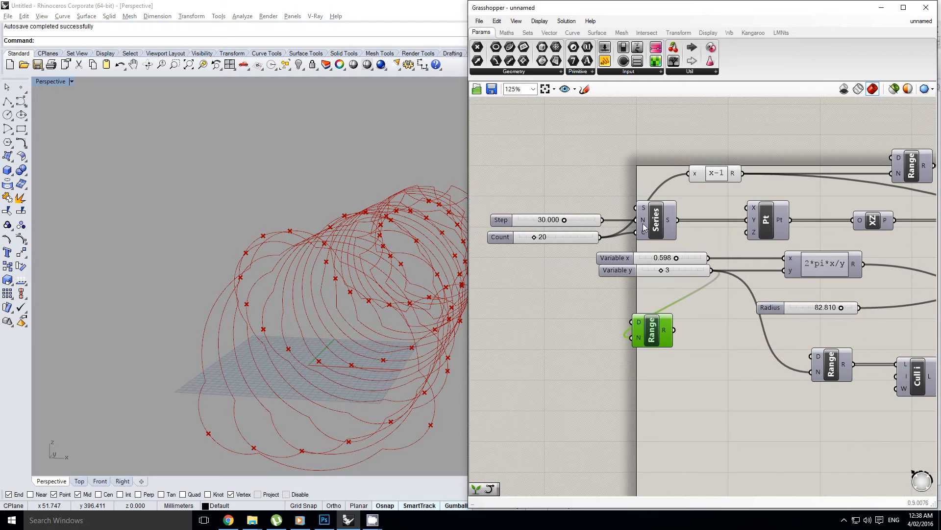
{"action": "left_click_drag", "start_coordinate": [742, 174], "coordinate": [665, 342]}
{"action": "right_click_drag", "start_coordinate": [538, 329], "coordinate": [616, 322]}
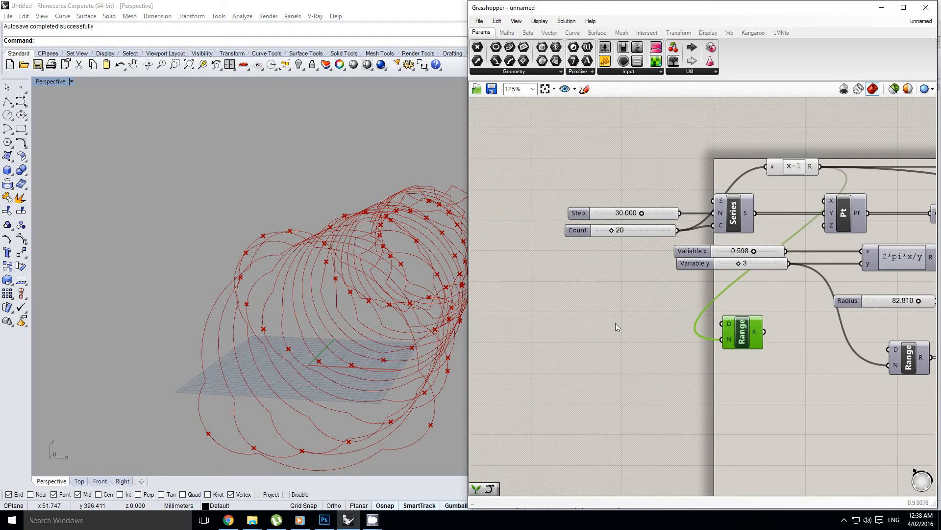
Step: Add a Construct Domain component beside the copied Range component and connect its domain output to the Range's D input
{"action": "double_click", "coordinate": [616, 323]}
{"action": "type", "text": "con"}
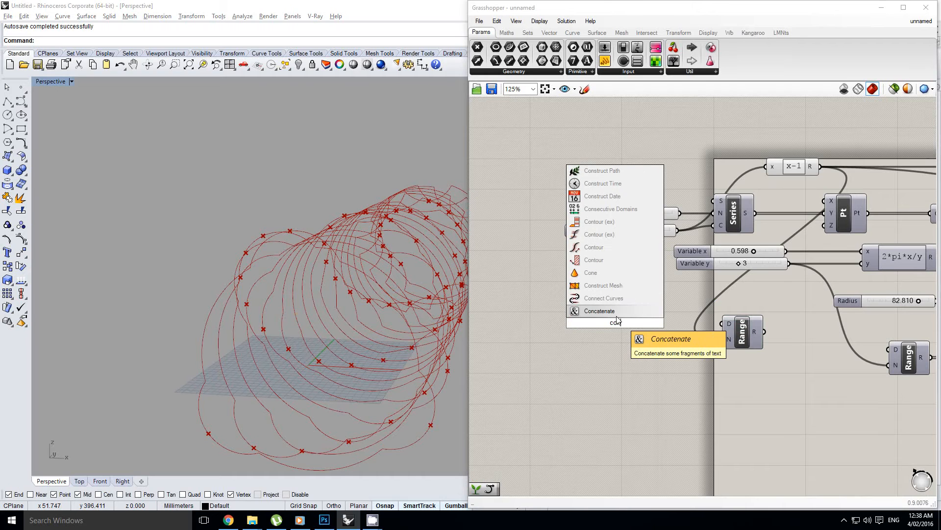
{"action": "type", "text": " dom"}
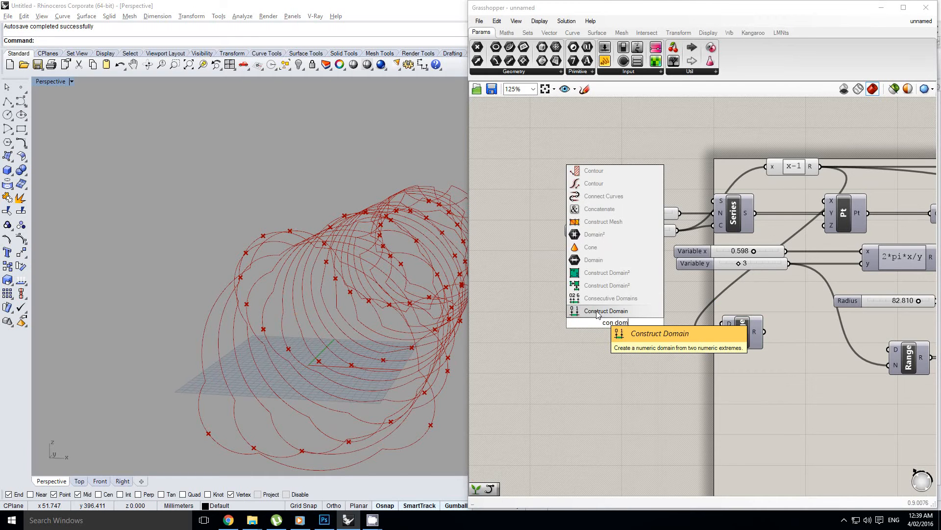
{"action": "left_click", "coordinate": [599, 312]}
{"action": "left_click_drag", "start_coordinate": [659, 322], "coordinate": [721, 323]}
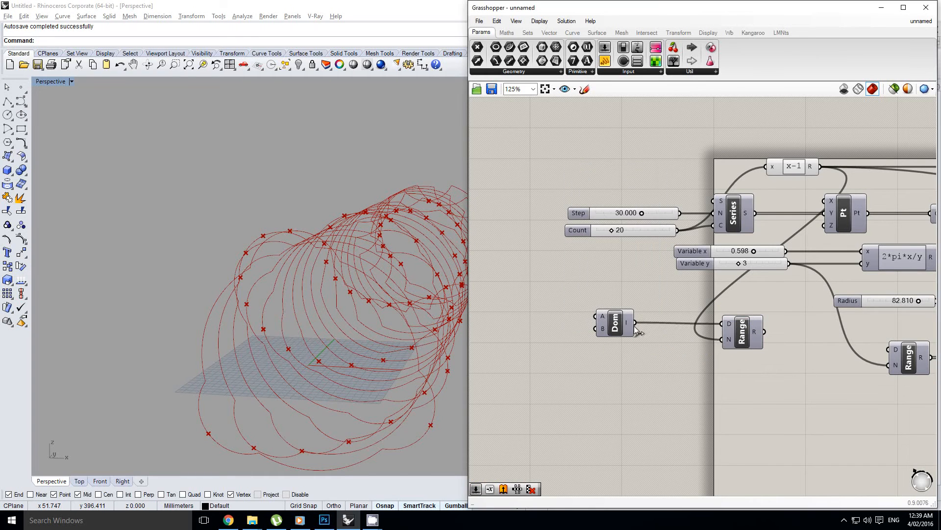
{"action": "left_click_drag", "start_coordinate": [604, 326], "coordinate": [622, 328]}
Step: Feed the Construct Domain's A and B inputs with two number sliders set to 0.154 and 0.852
{"action": "right_click_drag", "start_coordinate": [571, 241], "coordinate": [632, 228]}
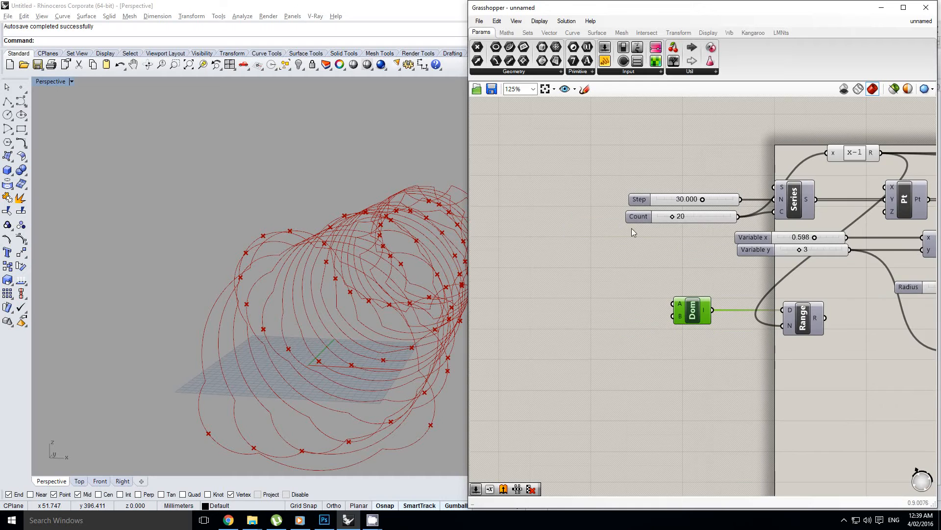
{"action": "left_click", "coordinate": [605, 47]}
{"action": "left_click", "coordinate": [614, 301]}
{"action": "scroll", "coordinate": [602, 296], "scroll_direction": "up", "scroll_amount": 1}
{"action": "left_click_drag", "start_coordinate": [590, 302], "coordinate": [565, 330]}
{"action": "left_click_drag", "start_coordinate": [654, 301], "coordinate": [631, 330]}
{"action": "left_click_drag", "start_coordinate": [593, 306], "coordinate": [585, 306]}
Step: Replace the x input of the 2*pi*x/y expression with the output of the copied Range component
{"action": "scroll", "coordinate": [628, 308], "scroll_direction": "down", "scroll_amount": 1}
{"action": "right_click_drag", "start_coordinate": [761, 294], "coordinate": [566, 301]}
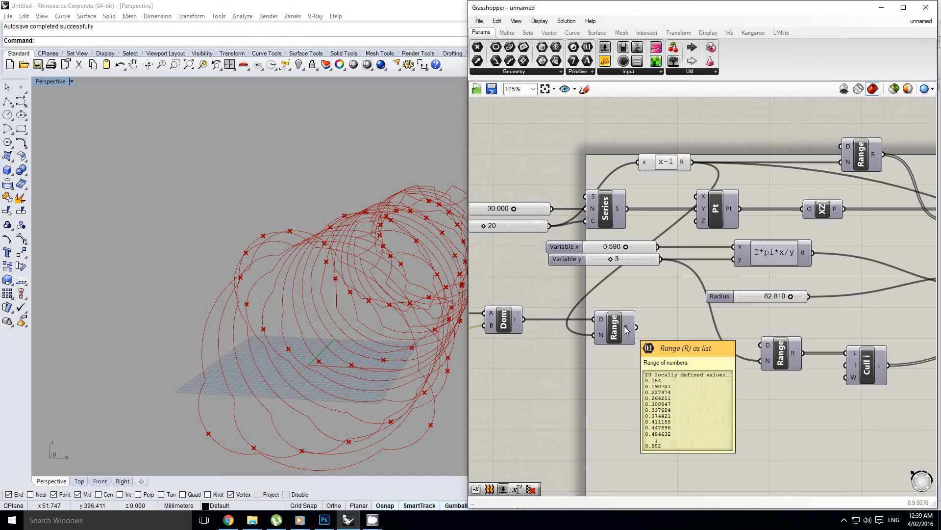
{"action": "right_click_drag", "start_coordinate": [696, 282], "coordinate": [671, 287]}
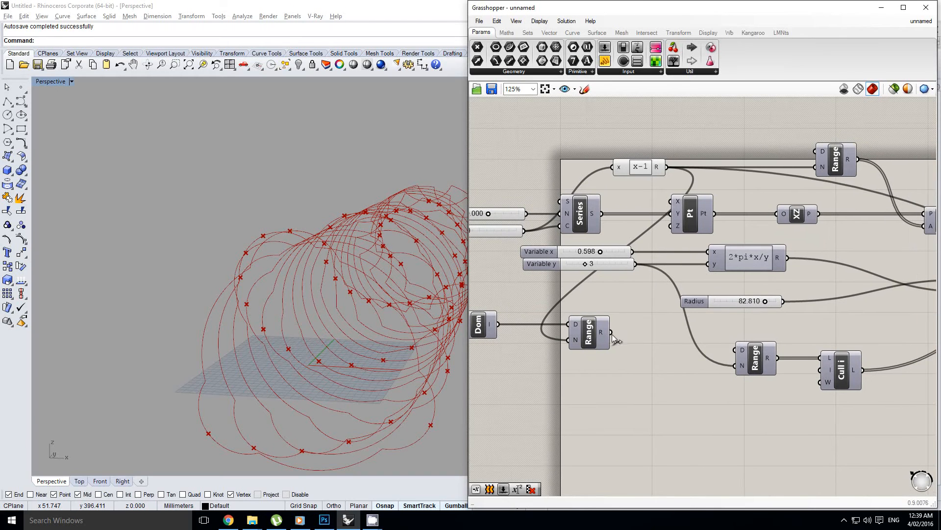
{"action": "left_click_drag", "start_coordinate": [611, 332], "coordinate": [709, 253]}
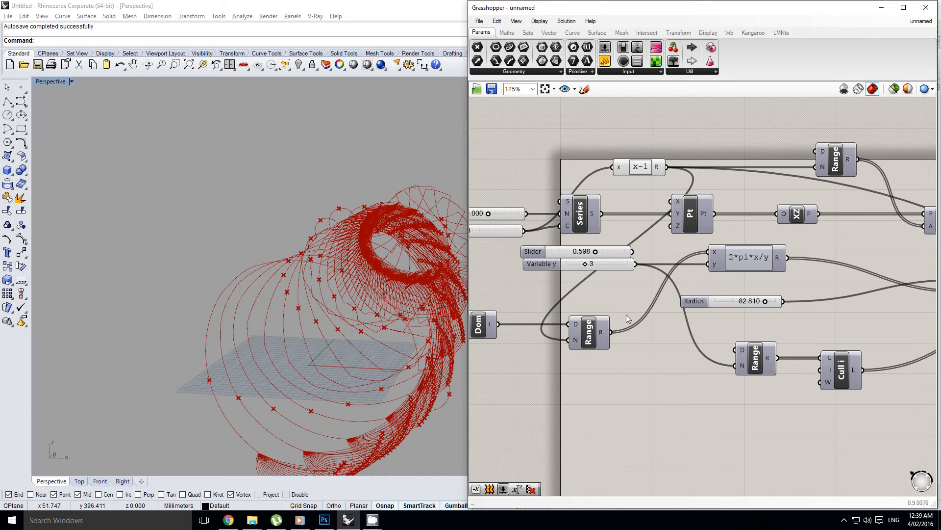
Step: Check the data on the Arc component's plane and angle inputs and graft the angle input
{"action": "scroll", "coordinate": [726, 265], "scroll_direction": "down", "scroll_amount": 3}
{"action": "scroll", "coordinate": [739, 284], "scroll_direction": "up", "scroll_amount": 2}
{"action": "right_click_drag", "start_coordinate": [837, 271], "coordinate": [734, 297]}
{"action": "scroll", "coordinate": [734, 300], "scroll_direction": "up", "scroll_amount": 3}
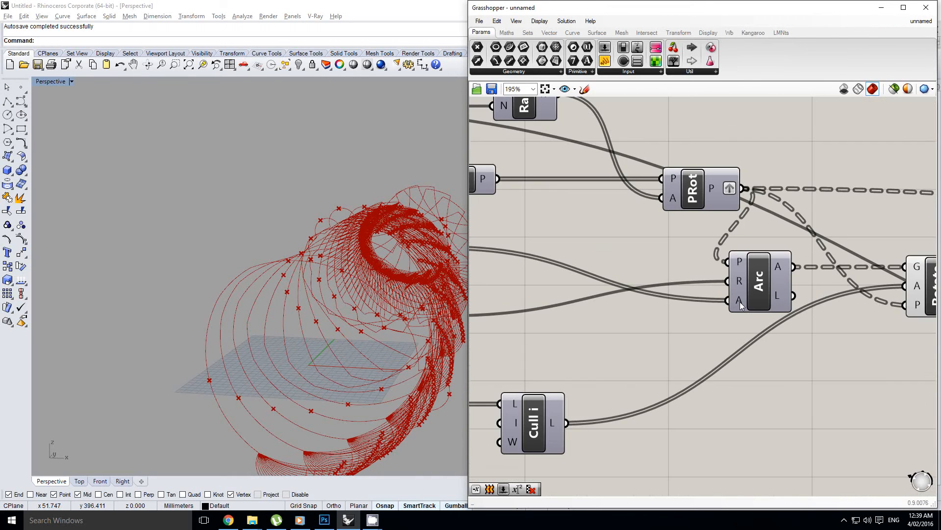
{"action": "scroll", "coordinate": [646, 284], "scroll_direction": "down", "scroll_amount": 4}
{"action": "scroll", "coordinate": [727, 277], "scroll_direction": "up", "scroll_amount": 3}
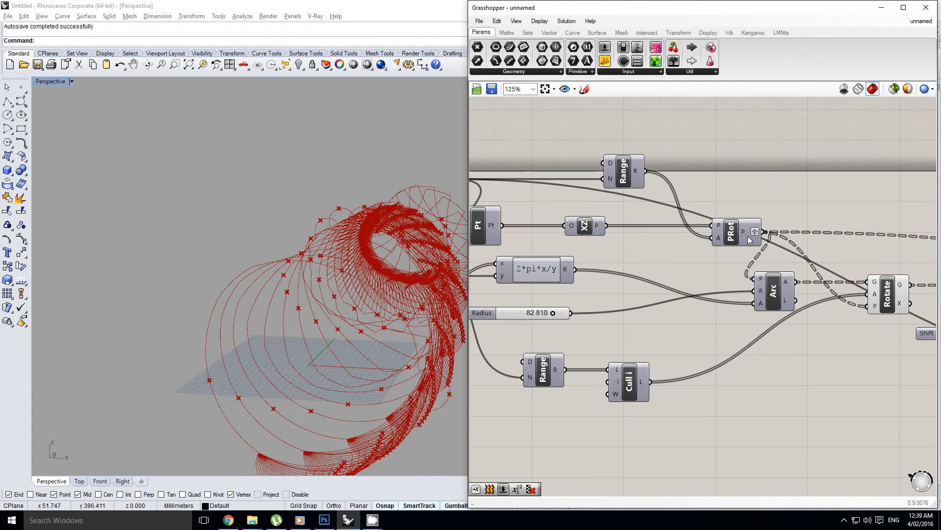
{"action": "scroll", "coordinate": [773, 310], "scroll_direction": "up", "scroll_amount": 1}
{"action": "mouse_move", "coordinate": [760, 278]}
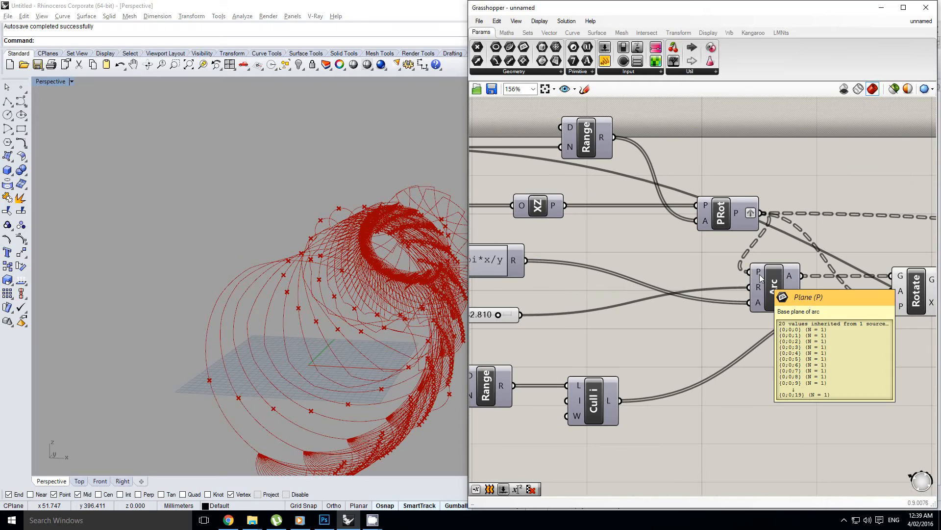
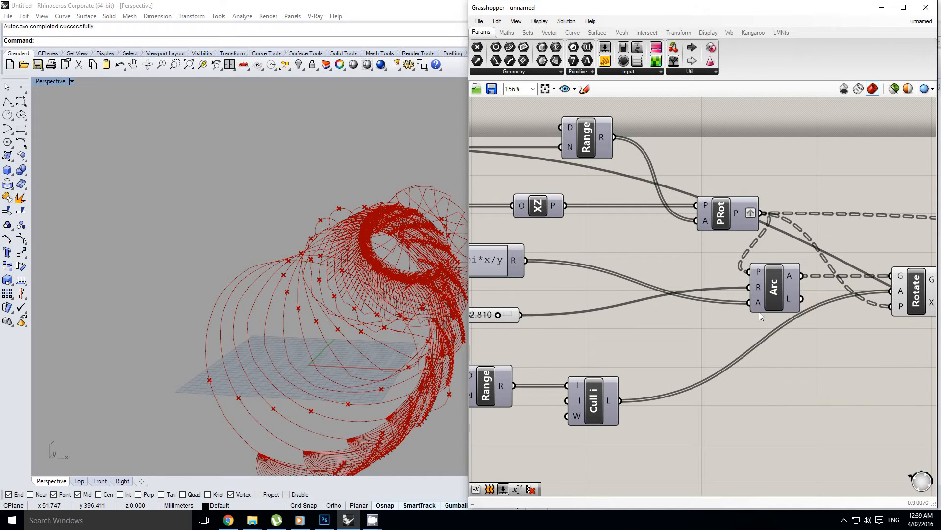
{"action": "mouse_move", "coordinate": [759, 306]}
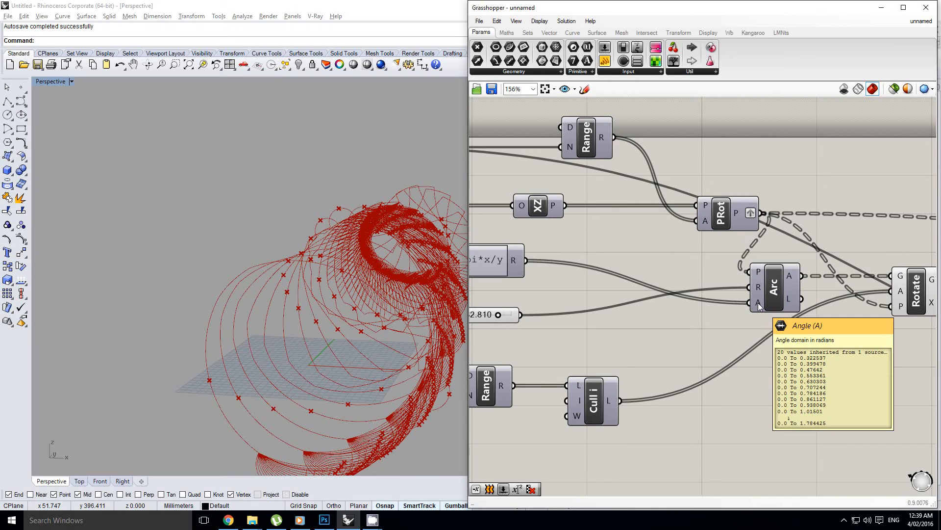
{"action": "right_click", "coordinate": [758, 302]}
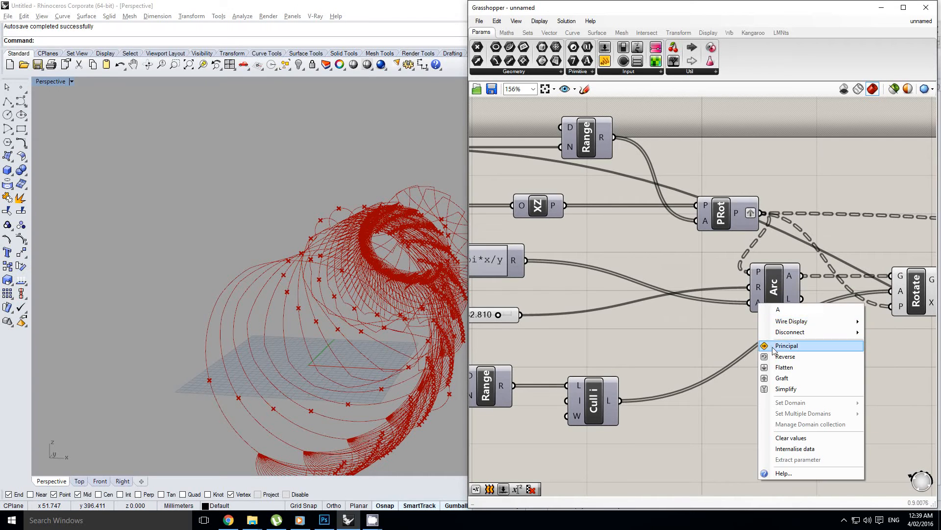
{"action": "left_click", "coordinate": [777, 379]}
Step: Set the Domain start slider to 0.082 and the Domain end slider to 0.878
{"action": "right_click_drag", "start_coordinate": [279, 343], "coordinate": [343, 341]}
{"action": "right_click_drag", "start_coordinate": [579, 311], "coordinate": [681, 280]}
{"action": "right_click_drag", "start_coordinate": [368, 326], "coordinate": [349, 316]}
{"action": "right_click_drag", "start_coordinate": [494, 265], "coordinate": [628, 236]}
{"action": "scroll", "coordinate": [627, 237], "scroll_direction": "down", "scroll_amount": 1}
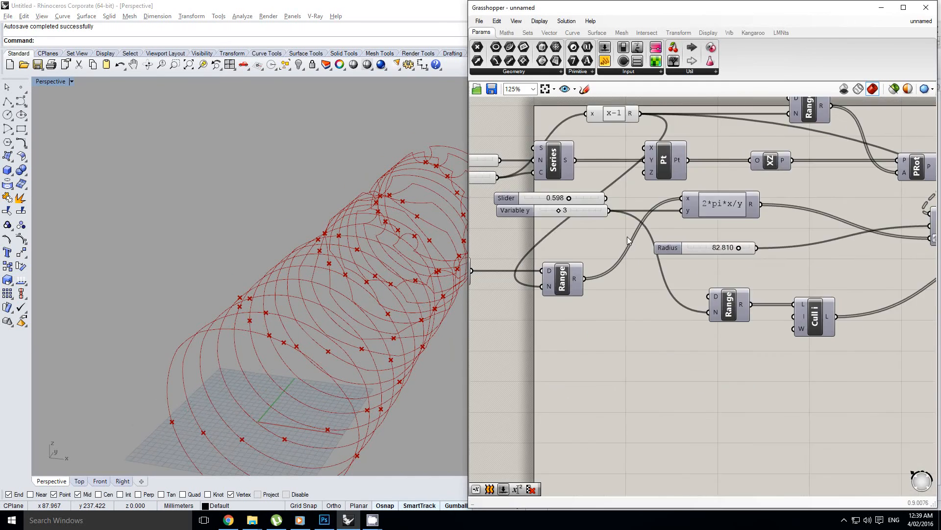
{"action": "right_click_drag", "start_coordinate": [542, 242], "coordinate": [728, 291]}
{"action": "scroll", "coordinate": [575, 292], "scroll_direction": "up", "scroll_amount": 2}
{"action": "right_click_drag", "start_coordinate": [511, 328], "coordinate": [593, 311]}
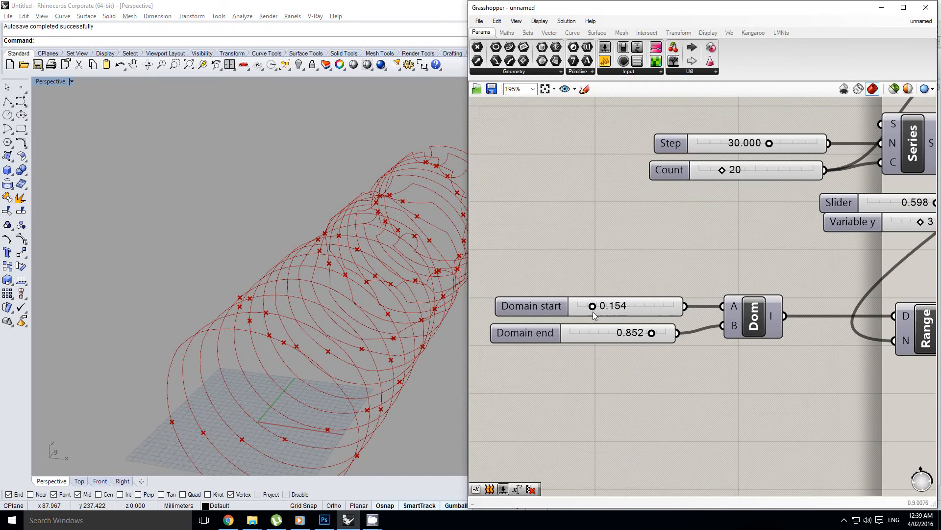
{"action": "left_click_drag", "start_coordinate": [593, 307], "coordinate": [585, 308]}
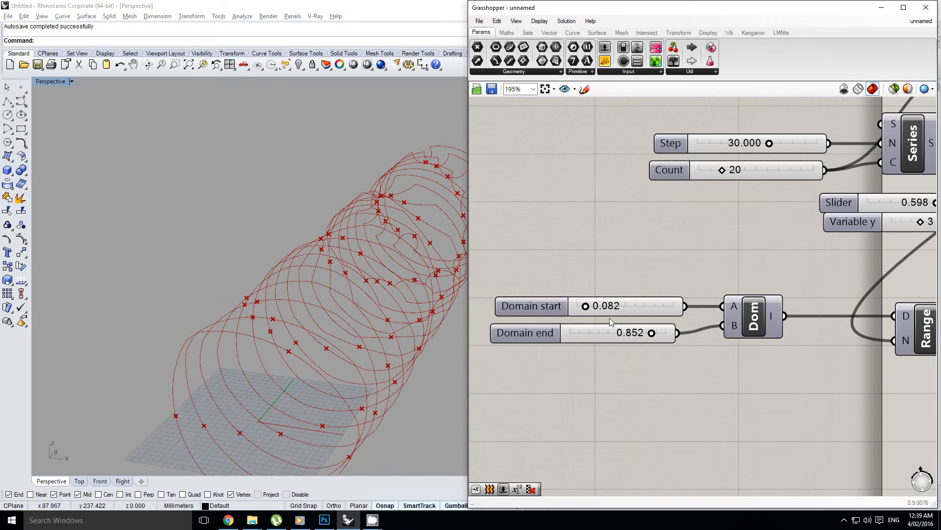
{"action": "left_click_drag", "start_coordinate": [652, 333], "coordinate": [654, 333]}
Step: Set the Domain start slider to 0.036 and the Domain end slider to 0.897
{"action": "right_click_drag", "start_coordinate": [432, 290], "coordinate": [245, 221]}
{"action": "scroll", "coordinate": [222, 237], "scroll_direction": "down", "scroll_amount": 2}
{"action": "scroll", "coordinate": [235, 235], "scroll_direction": "up", "scroll_amount": 2}
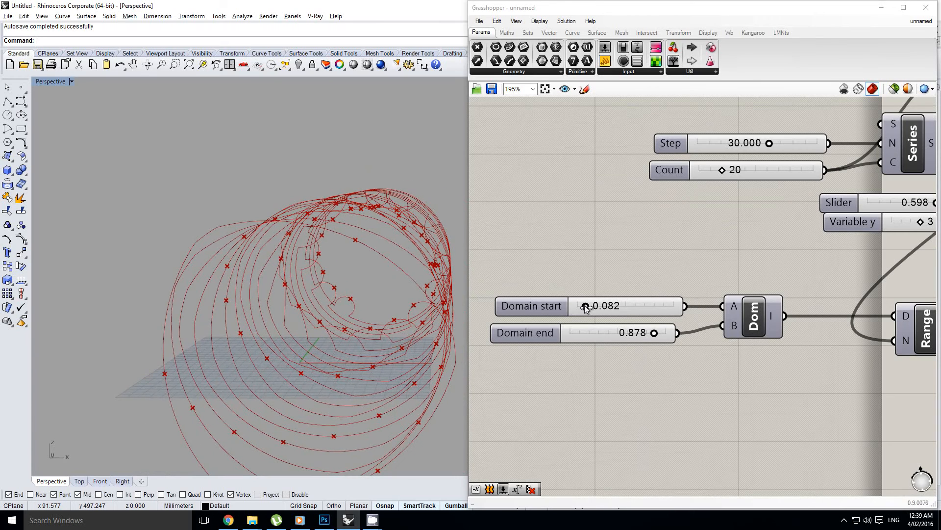
{"action": "left_click_drag", "start_coordinate": [586, 306], "coordinate": [581, 326]}
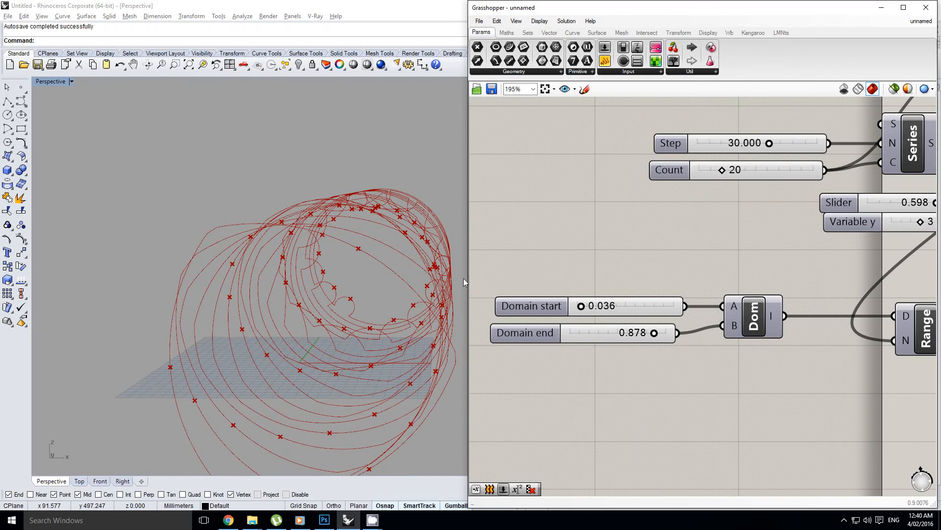
{"action": "right_click_drag", "start_coordinate": [463, 278], "coordinate": [346, 241]}
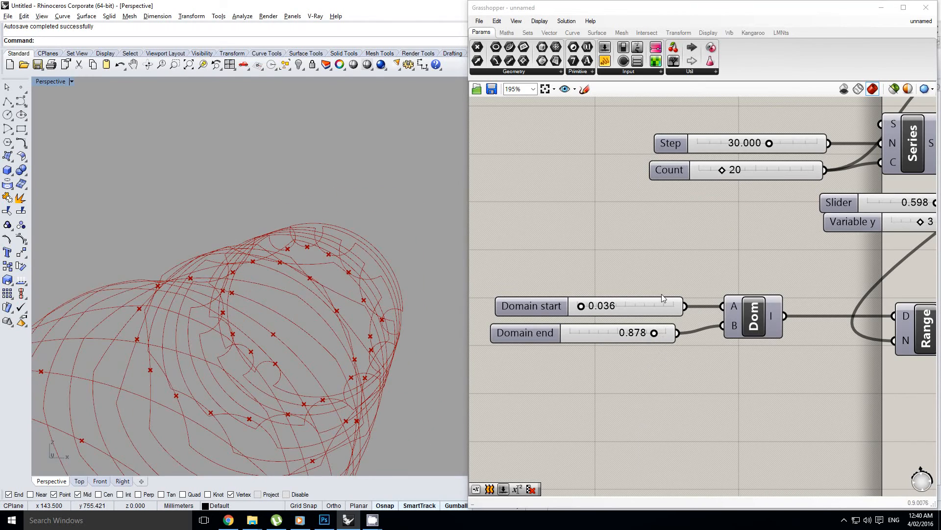
{"action": "scroll", "coordinate": [663, 298], "scroll_direction": "down", "scroll_amount": 5}
{"action": "scroll", "coordinate": [678, 298], "scroll_direction": "up", "scroll_amount": 4}
{"action": "left_click_drag", "start_coordinate": [630, 289], "coordinate": [633, 289]}
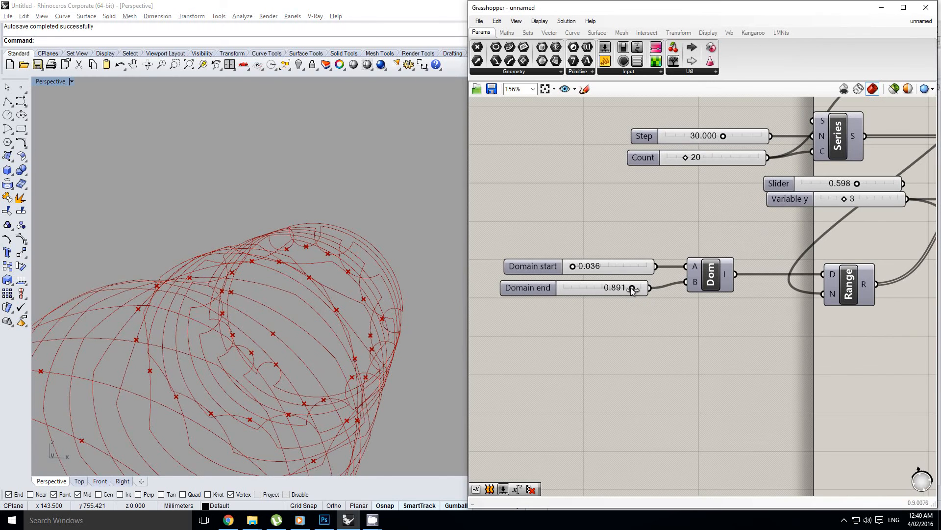
Step: Shorten the wave of the Graph Mapper's sine curve so that it oscillates several times across the graph
{"action": "scroll", "coordinate": [633, 289], "scroll_direction": "down", "scroll_amount": 5}
{"action": "right_click", "coordinate": [686, 304]}
{"action": "right_click_drag", "start_coordinate": [687, 304], "coordinate": [638, 293]}
{"action": "scroll", "coordinate": [655, 290], "scroll_direction": "up", "scroll_amount": 5}
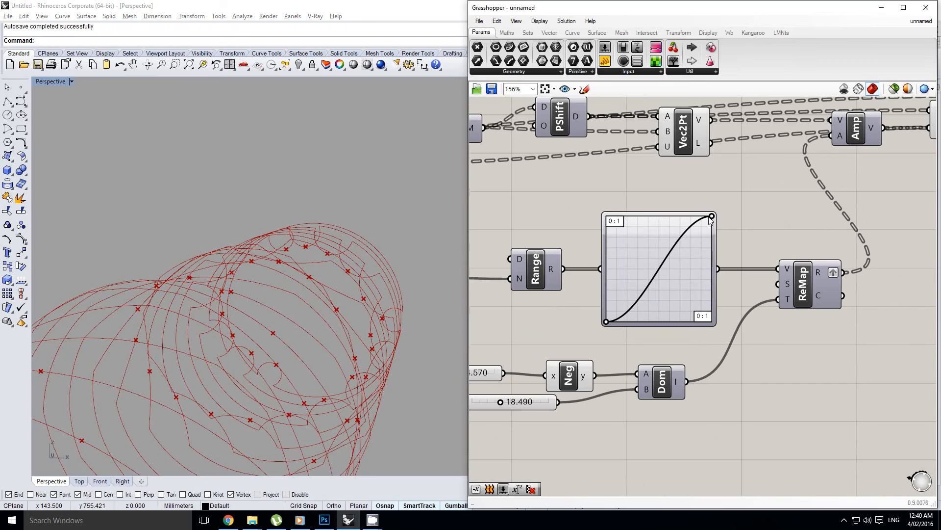
{"action": "left_click_drag", "start_coordinate": [712, 217], "coordinate": [630, 218]}
{"action": "right_click_drag", "start_coordinate": [360, 302], "coordinate": [311, 277]}
Step: Set the Domain end slider to 0.673 and the Domain start slider to 0.093
{"action": "right_click_drag", "start_coordinate": [537, 194], "coordinate": [622, 221]}
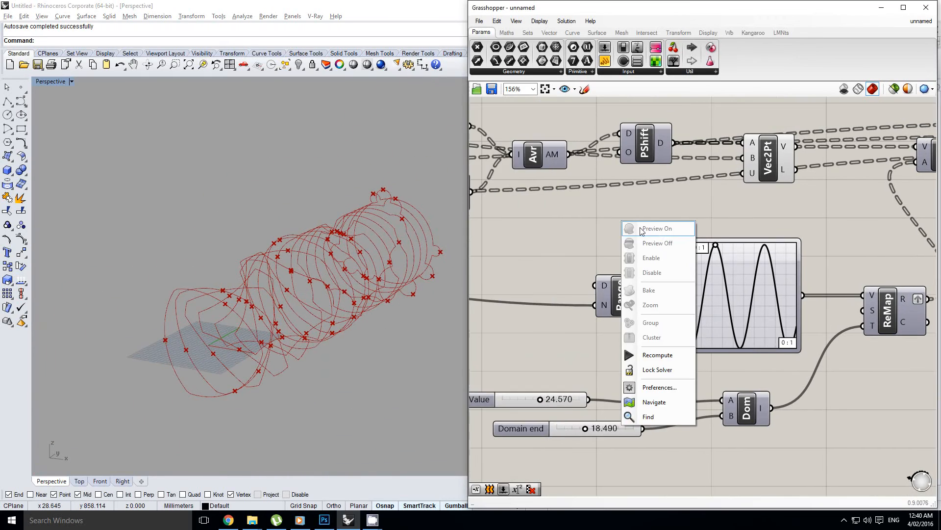
{"action": "right_click", "coordinate": [714, 231]}
{"action": "scroll", "coordinate": [745, 218], "scroll_direction": "down", "scroll_amount": 5}
{"action": "key", "text": "Escape"}
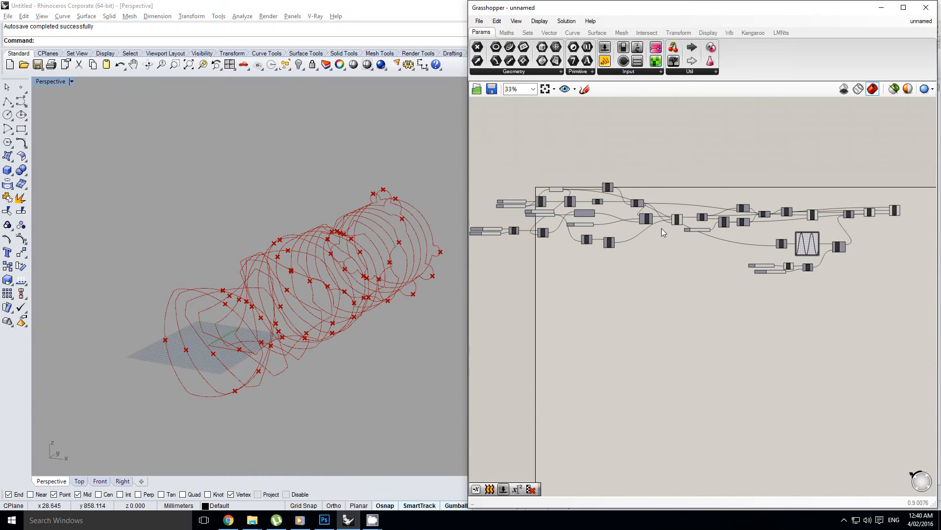
{"action": "scroll", "coordinate": [510, 237], "scroll_direction": "up", "scroll_amount": 5}
{"action": "right_click_drag", "start_coordinate": [512, 238], "coordinate": [685, 267]}
{"action": "scroll", "coordinate": [651, 271], "scroll_direction": "up", "scroll_amount": 7}
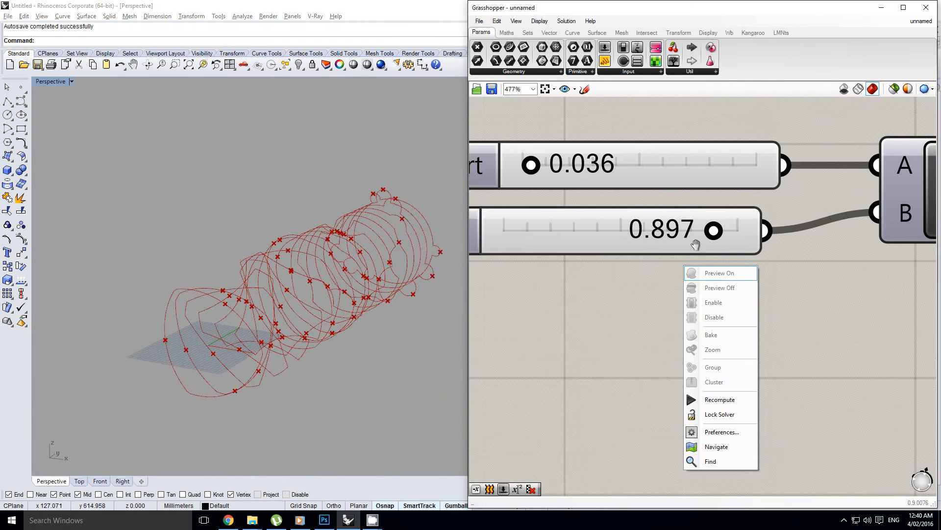
{"action": "left_click", "coordinate": [721, 247]}
{"action": "left_click_drag", "start_coordinate": [711, 235], "coordinate": [660, 233]}
{"action": "left_click_drag", "start_coordinate": [531, 165], "coordinate": [547, 184]}
{"action": "right_click_drag", "start_coordinate": [184, 340], "coordinate": [311, 294]}
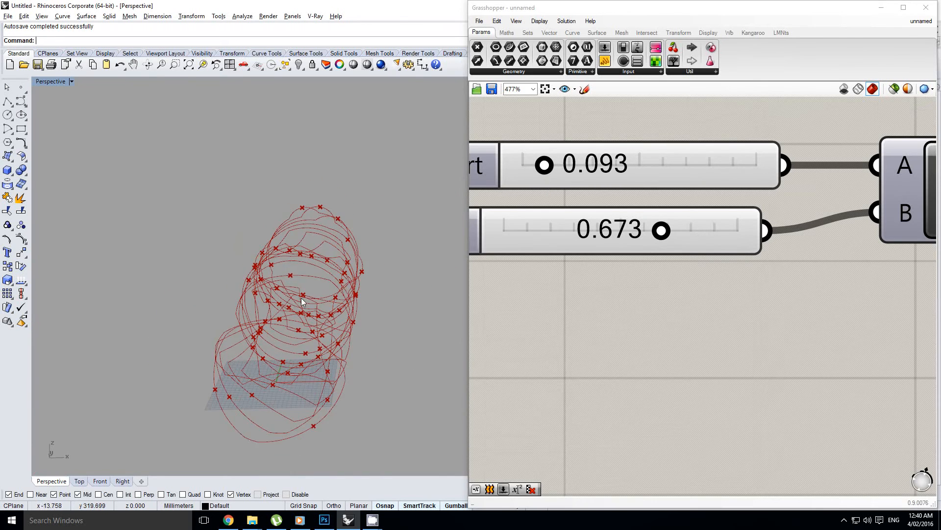
Step: Add a Join Curves component after the Arc 3Pt component and connect the arc output A to its C input
{"action": "scroll", "coordinate": [616, 293], "scroll_direction": "down", "scroll_amount": 5}
{"action": "right_click", "coordinate": [686, 296]}
{"action": "right_click_drag", "start_coordinate": [606, 252], "coordinate": [567, 249]}
{"action": "scroll", "coordinate": [569, 251], "scroll_direction": "down", "scroll_amount": 7}
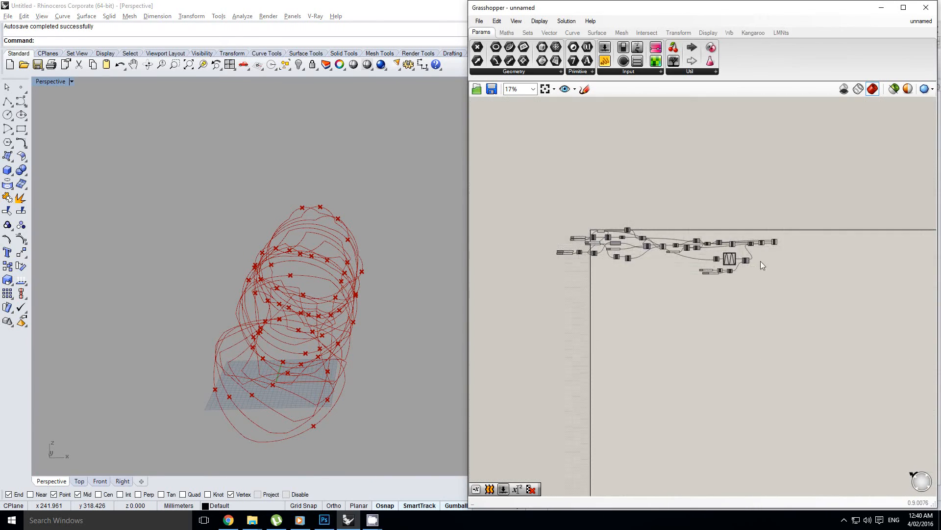
{"action": "scroll", "coordinate": [768, 250], "scroll_direction": "up", "scroll_amount": 6}
{"action": "left_click", "coordinate": [719, 244]}
{"action": "mouse_move", "coordinate": [718, 266]}
{"action": "right_mouse_down"}
{"action": "mouse_move", "coordinate": [702, 286]}
{"action": "mouse_move", "coordinate": [715, 271]}
{"action": "right_mouse_up"}
{"action": "scroll", "coordinate": [774, 260], "scroll_direction": "up", "scroll_amount": 2}
{"action": "left_click", "coordinate": [763, 272]}
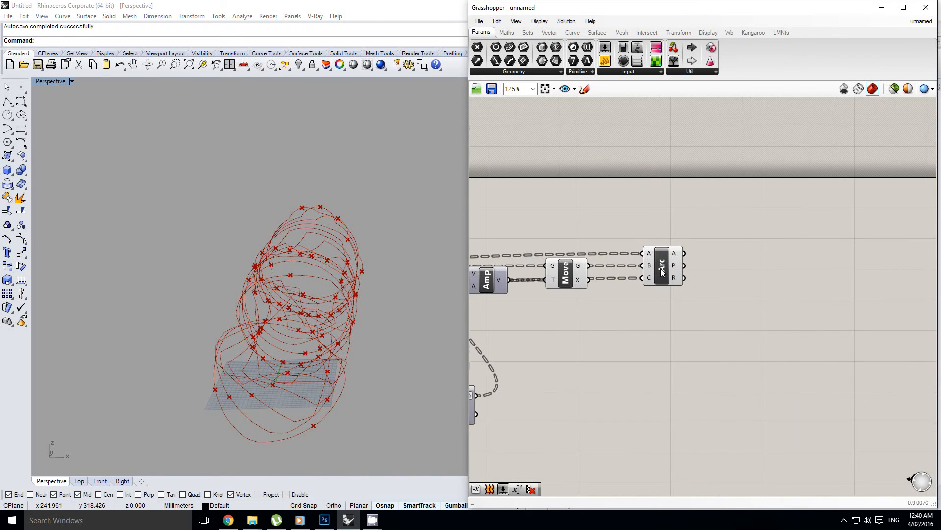
{"action": "double_click", "coordinate": [775, 269]}
{"action": "type", "text": "joi"}
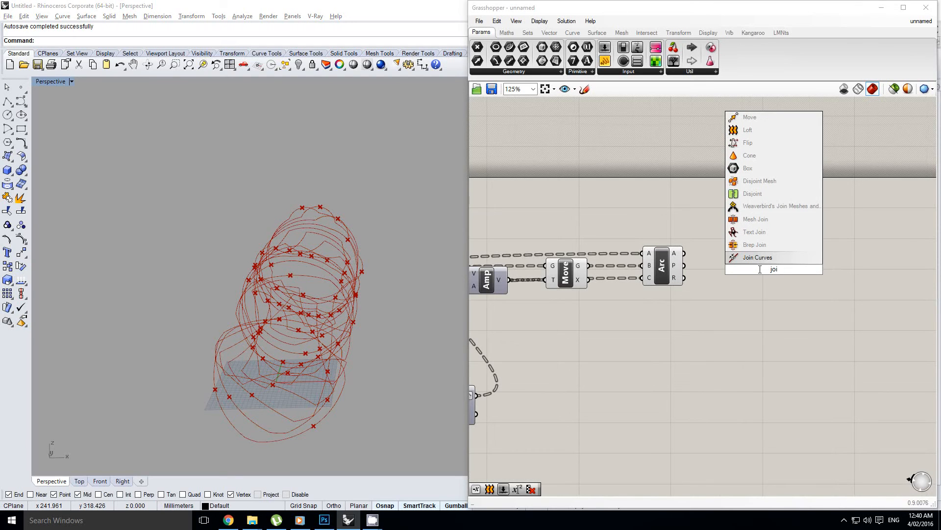
{"action": "left_click", "coordinate": [759, 257]}
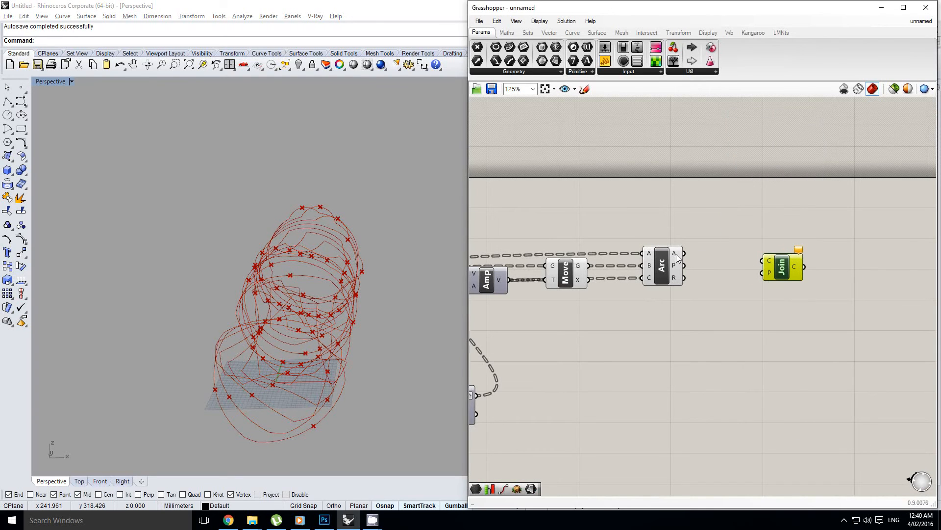
{"action": "left_click_drag", "start_coordinate": [676, 254], "coordinate": [763, 263]}
Step: Turn off the preview of the Rotate component that follows the Arc component
{"action": "scroll", "coordinate": [766, 268], "scroll_direction": "down", "scroll_amount": 5}
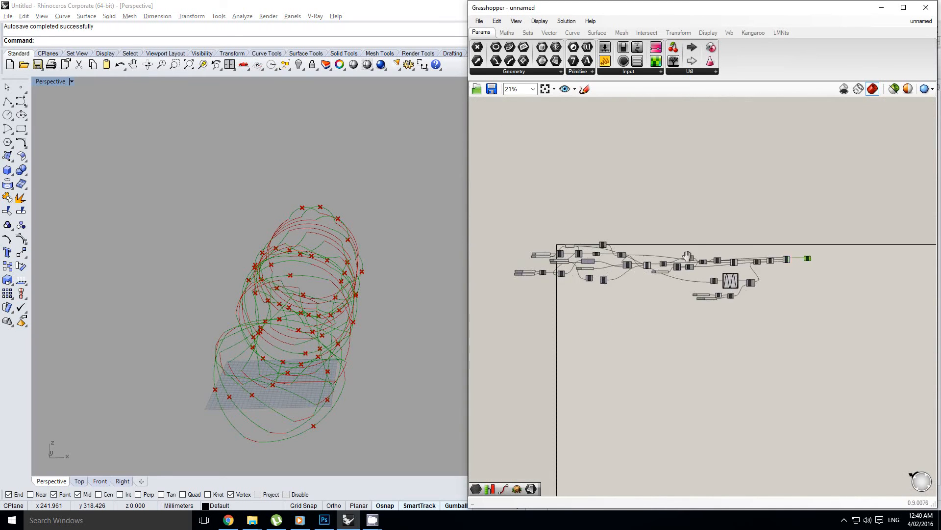
{"action": "scroll", "coordinate": [593, 265], "scroll_direction": "up", "scroll_amount": 5}
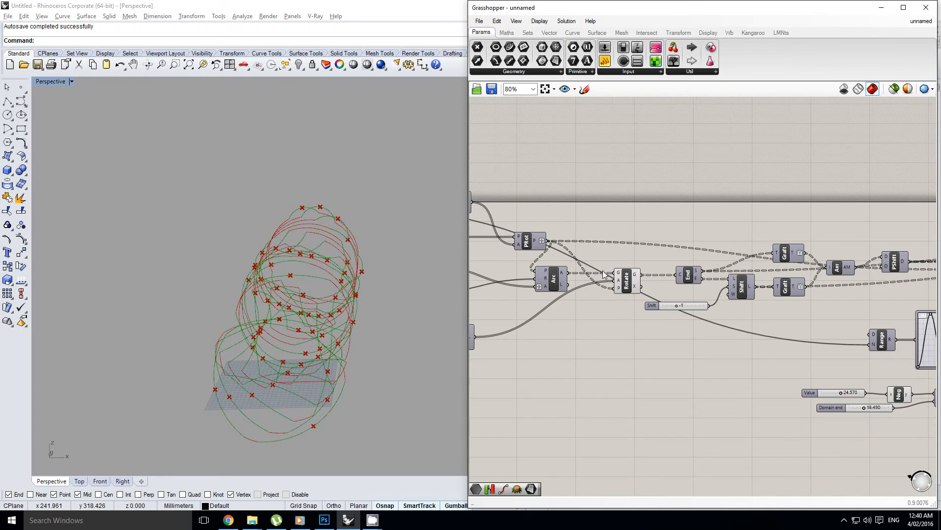
{"action": "scroll", "coordinate": [604, 275], "scroll_direction": "up", "scroll_amount": 1}
{"action": "left_click", "coordinate": [636, 279]}
{"action": "middle_click", "coordinate": [636, 275]}
{"action": "left_click", "coordinate": [661, 251]}
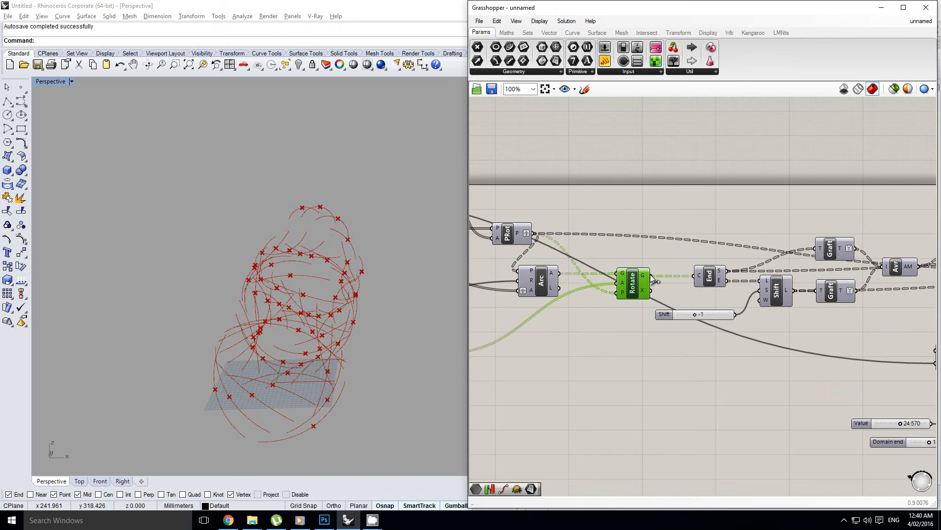
Step: Connect the Rotate component's geometry output as an additional source to the Join Curves component's C input
{"action": "scroll", "coordinate": [536, 290], "scroll_direction": "down", "scroll_amount": 5}
{"action": "left_click_drag", "start_coordinate": [651, 275], "coordinate": [785, 280]}
{"action": "scroll", "coordinate": [785, 280], "scroll_direction": "up", "scroll_amount": 8}
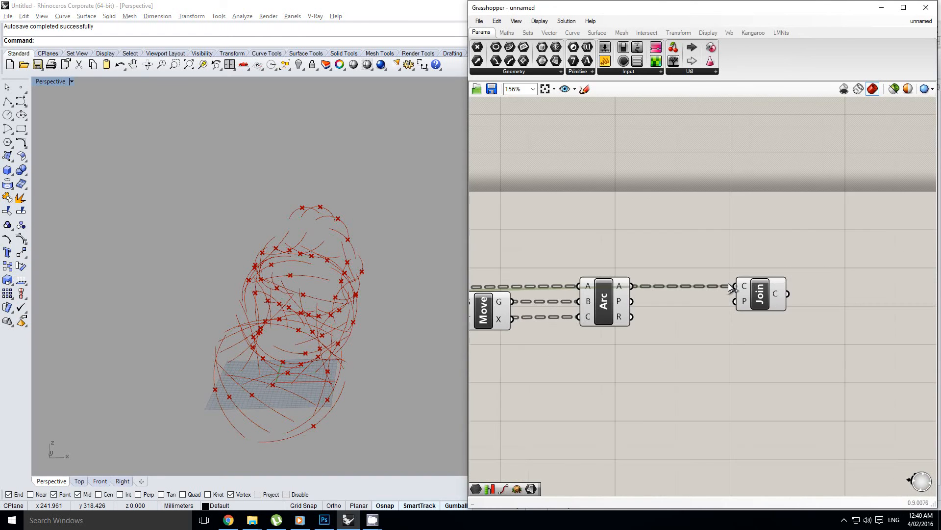
{"action": "right_click_drag", "start_coordinate": [760, 298], "coordinate": [742, 302]}
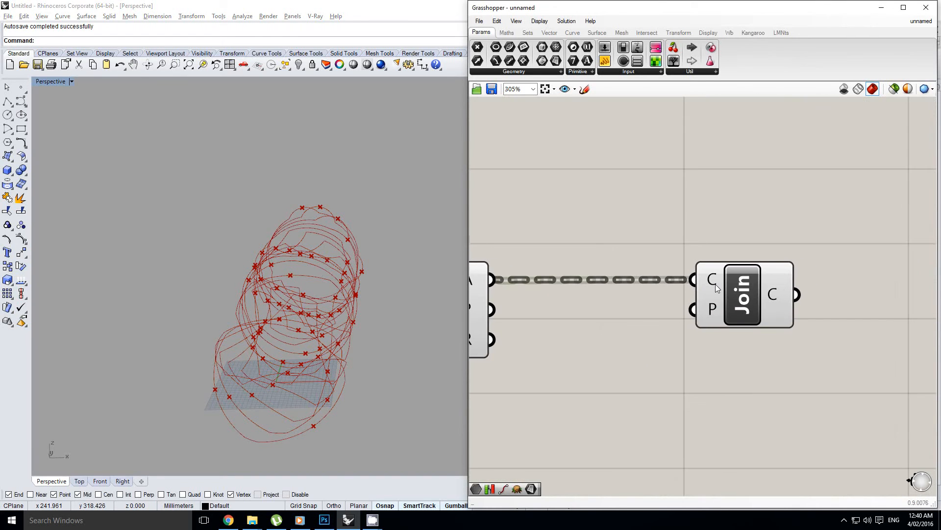
Step: Check the Join Curves component's input and output data and move the component farther away from Arc 3Pt
{"action": "mouse_move", "coordinate": [774, 294]}
{"action": "mouse_move", "coordinate": [719, 287]}
{"action": "left_click_drag", "start_coordinate": [744, 304], "coordinate": [838, 315]}
{"action": "scroll", "coordinate": [830, 314], "scroll_direction": "down", "scroll_amount": 2}
{"action": "double_click", "coordinate": [735, 340]}
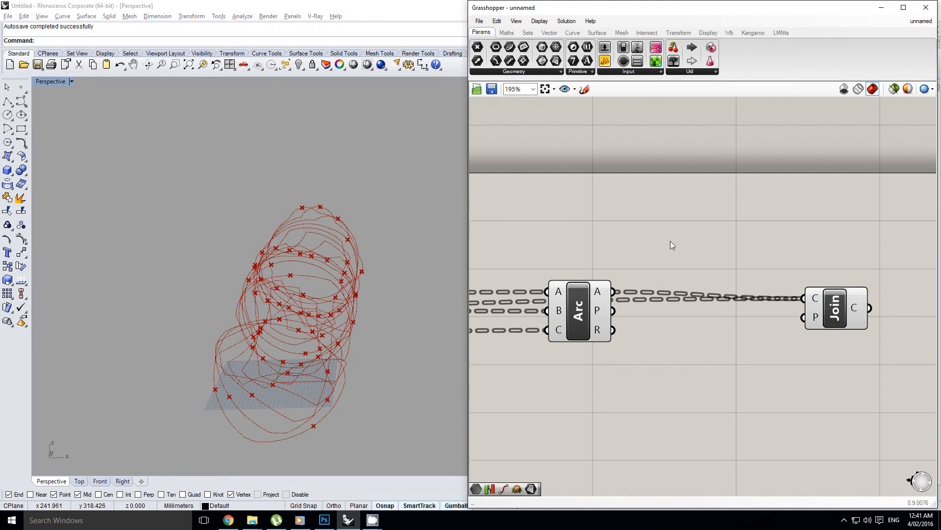
Step: Add a Simplify Tree component, move the wires feeding Join Curves to its T input, and check its output data
{"action": "left_click", "coordinate": [506, 32]}
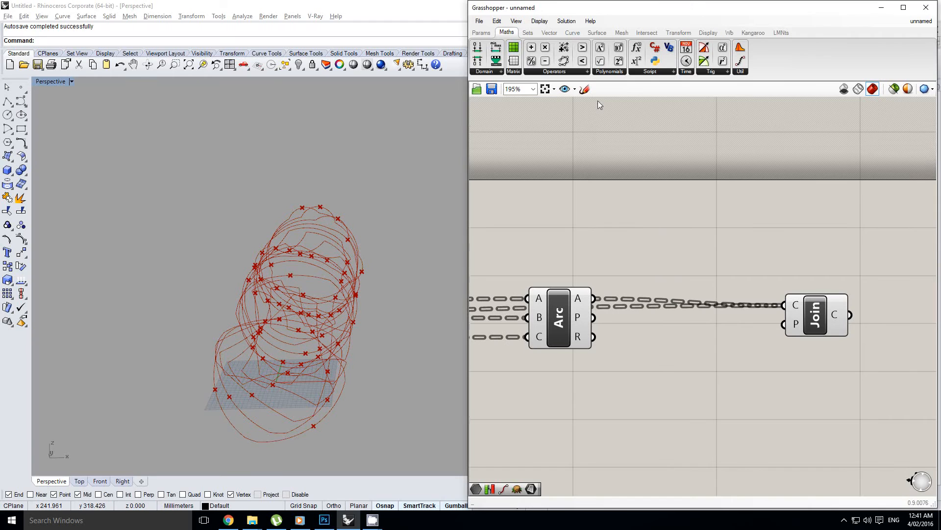
{"action": "double_click", "coordinate": [705, 209]}
{"action": "type", "text": "simpl"}
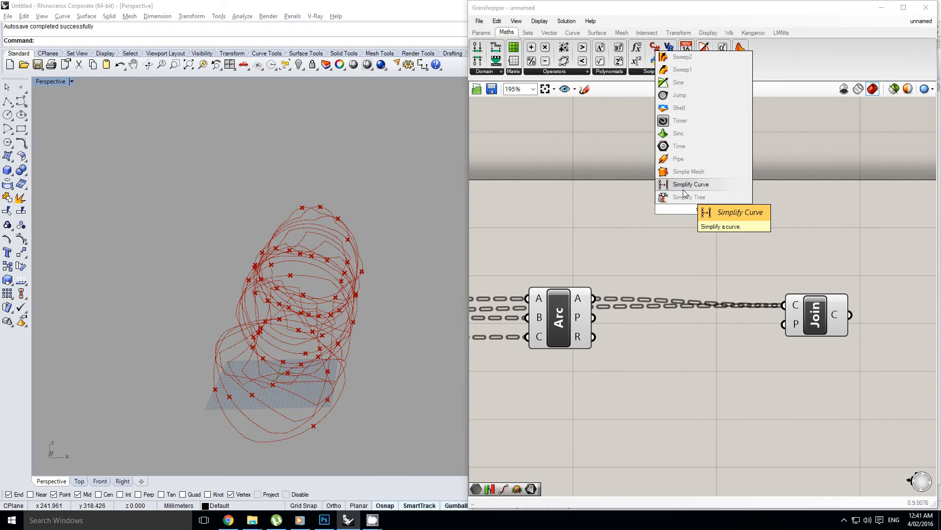
{"action": "left_click", "coordinate": [685, 197]}
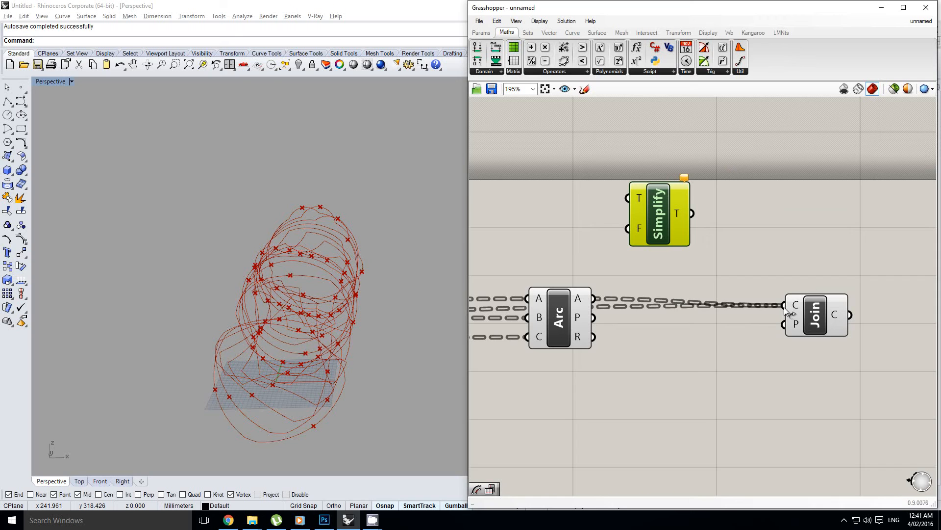
{"action": "left_click_drag", "start_coordinate": [784, 308], "coordinate": [627, 197], "text": "ctrl+shift"}
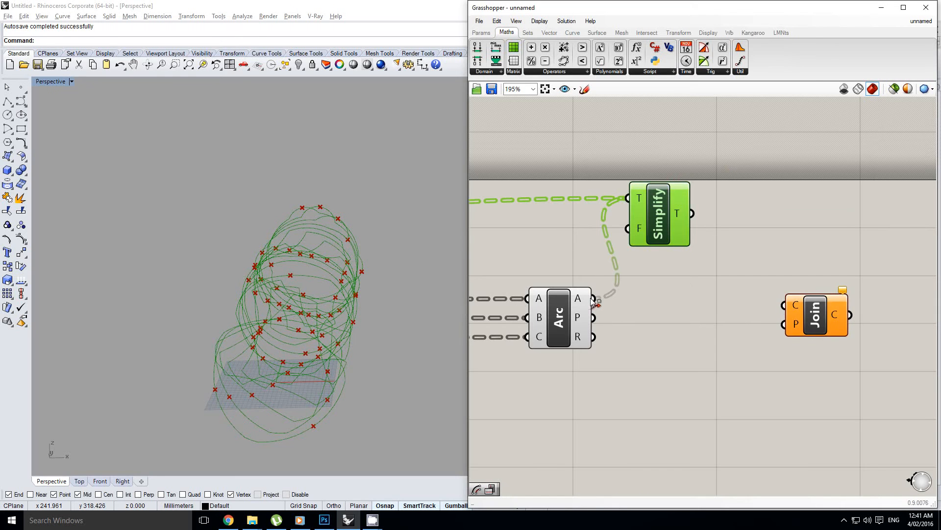
{"action": "left_click_drag", "start_coordinate": [592, 298], "coordinate": [599, 267], "text": "ctrl"}
{"action": "scroll", "coordinate": [600, 267], "scroll_direction": "up", "scroll_amount": 2}
{"action": "mouse_move", "coordinate": [638, 220]}
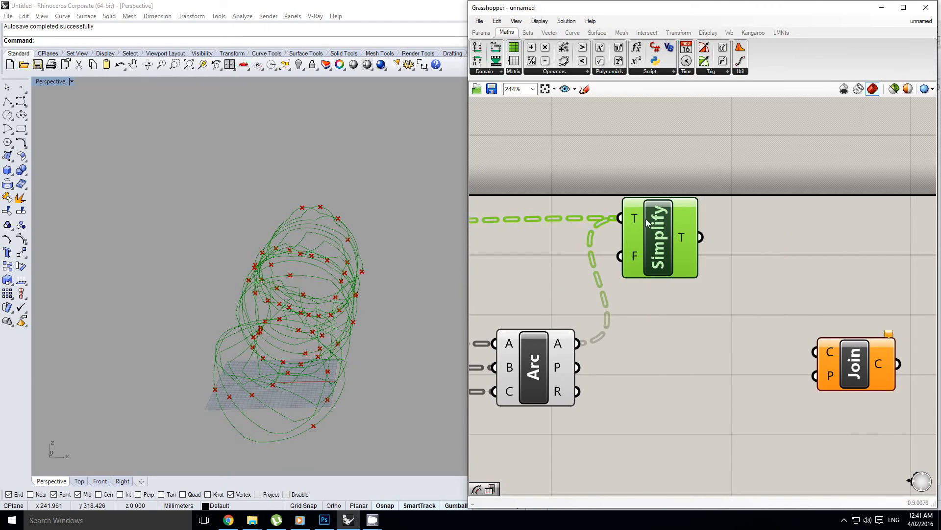
{"action": "mouse_move", "coordinate": [681, 238]}
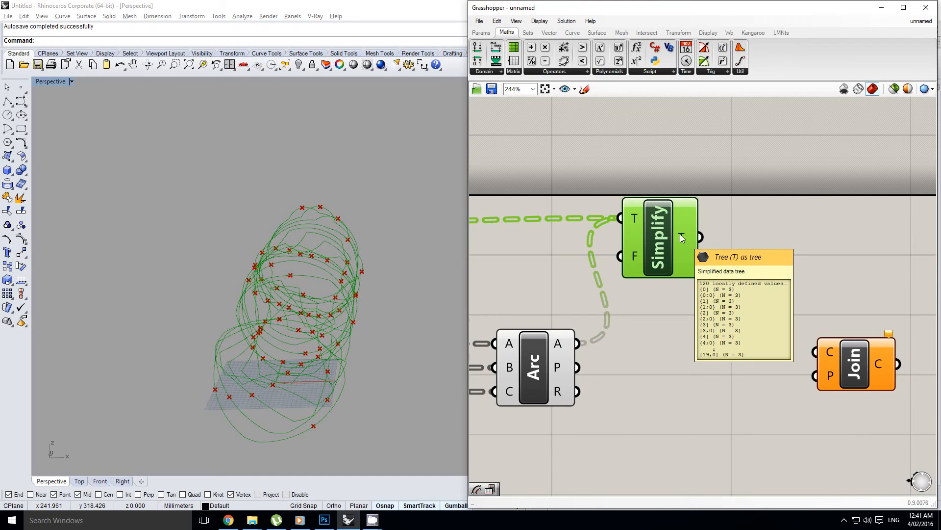
Step: Disconnect the Arc 3Pt output from the Simplify Tree component and feed it into a duplicate Simplify Tree placed beside the Arc 3Pt component
{"action": "left_click_drag", "start_coordinate": [680, 237], "coordinate": [688, 233]}
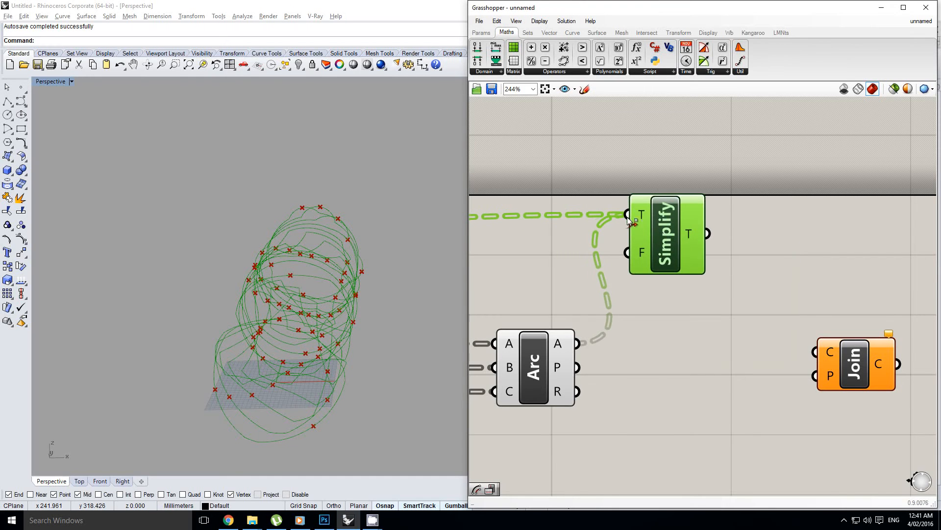
{"action": "left_click_drag", "start_coordinate": [628, 214], "coordinate": [581, 339]}
{"action": "left_click_drag", "start_coordinate": [664, 249], "coordinate": [669, 343], "text": "alt"}
{"action": "left_click_drag", "start_coordinate": [577, 344], "coordinate": [659, 351]}
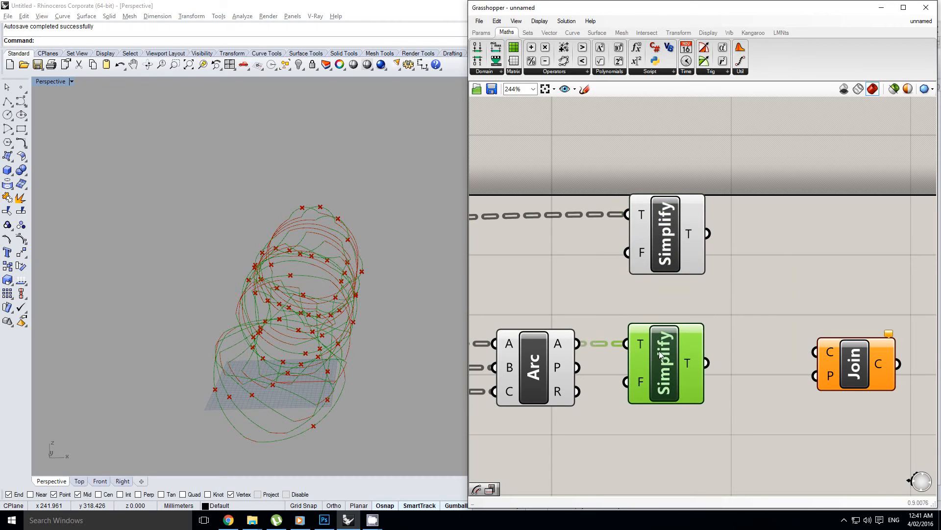
Step: Compare the output data of both Simplify Tree components and connect both T outputs to the Join Curves component's C input
{"action": "mouse_move", "coordinate": [687, 234]}
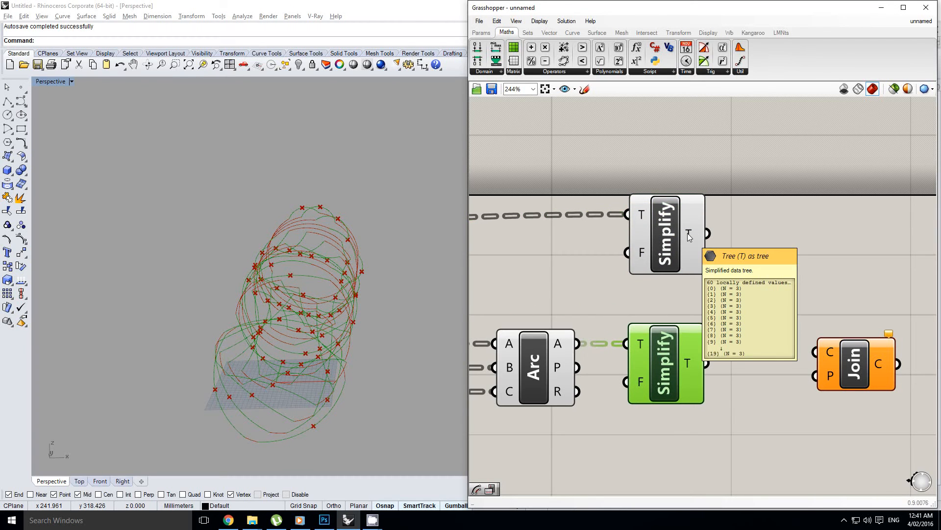
{"action": "mouse_move", "coordinate": [686, 361]}
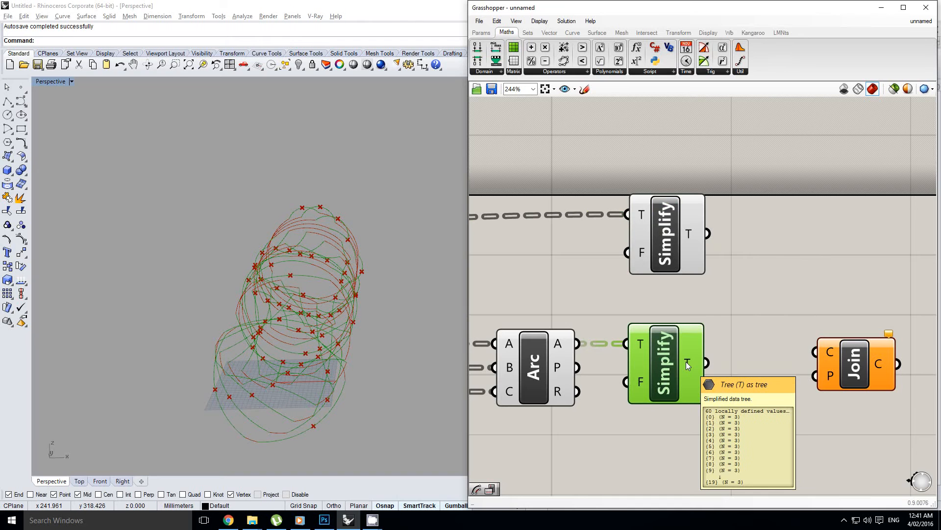
{"action": "right_click_drag", "start_coordinate": [686, 361], "coordinate": [658, 361]}
{"action": "left_click_drag", "start_coordinate": [679, 233], "coordinate": [787, 352]}
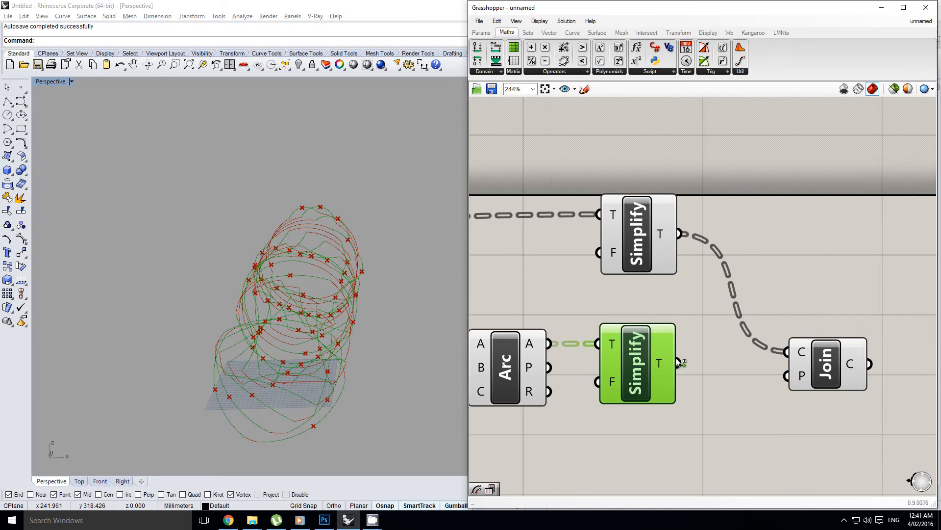
{"action": "left_click_drag", "start_coordinate": [677, 362], "coordinate": [787, 352], "text": "shift"}
{"action": "right_click_drag", "start_coordinate": [827, 344], "coordinate": [721, 333]}
{"action": "right_click_drag", "start_coordinate": [663, 368], "coordinate": [784, 338]}
{"action": "left_click", "coordinate": [778, 336]}
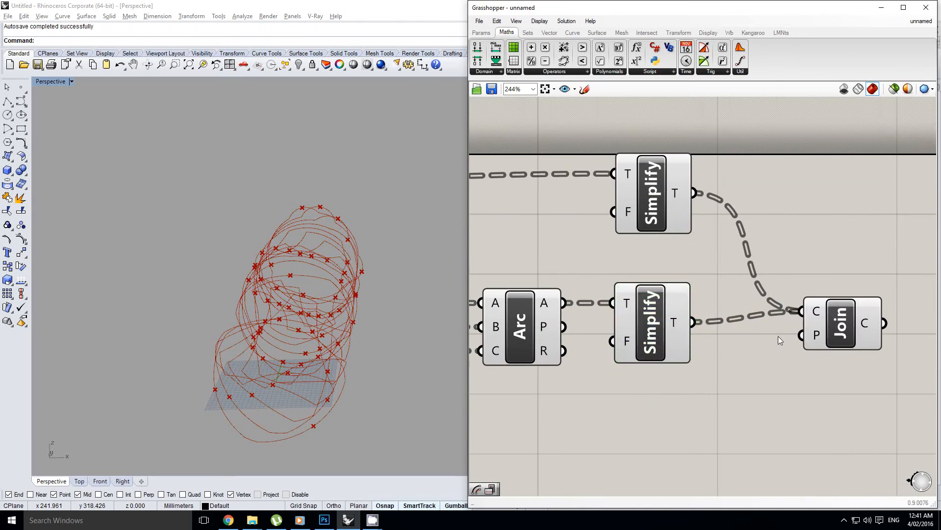
Step: Turn off the preview of the Move, Arc 3Pt and both Simplify Tree components
{"action": "scroll", "coordinate": [791, 321], "scroll_direction": "down", "scroll_amount": 7}
{"action": "left_click_drag", "start_coordinate": [774, 369], "coordinate": [651, 247]}
{"action": "middle_click", "coordinate": [651, 247]}
{"action": "left_click", "coordinate": [686, 230]}
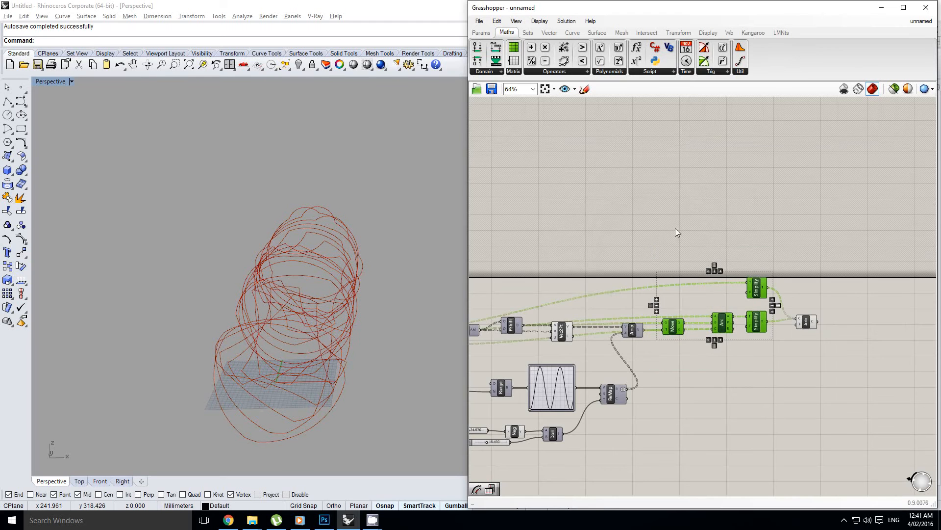
{"action": "right_click_drag", "start_coordinate": [608, 289], "coordinate": [724, 266]}
{"action": "left_click", "coordinate": [661, 306]}
Step: Turn off the preview of the remaining components upstream of Join Curves
{"action": "scroll", "coordinate": [791, 327], "scroll_direction": "down", "scroll_amount": 3}
{"action": "scroll", "coordinate": [804, 399], "scroll_direction": "down", "scroll_amount": 1}
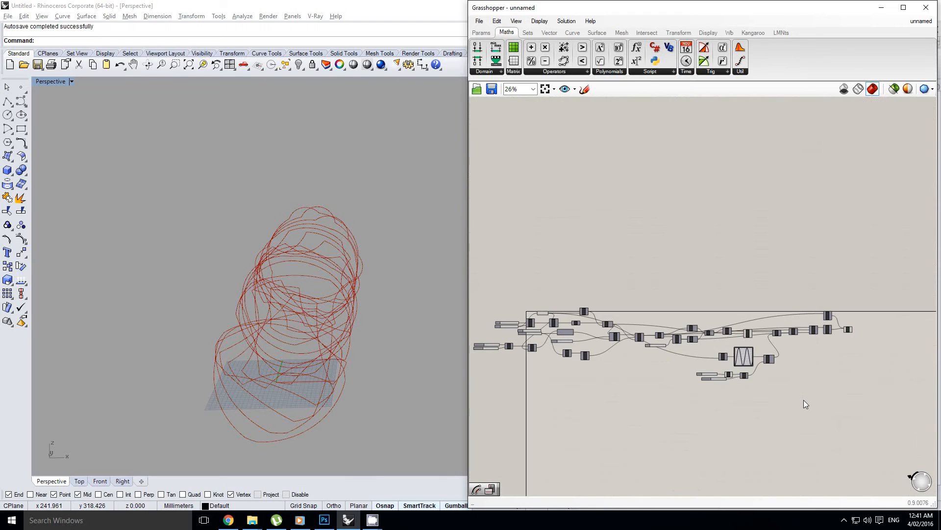
{"action": "left_click_drag", "start_coordinate": [804, 399], "coordinate": [551, 282]}
{"action": "middle_click", "coordinate": [558, 279]}
{"action": "left_click", "coordinate": [581, 259]}
{"action": "scroll", "coordinate": [789, 342], "scroll_direction": "up", "scroll_amount": 2}
{"action": "right_click_drag", "start_coordinate": [788, 343], "coordinate": [661, 338]}
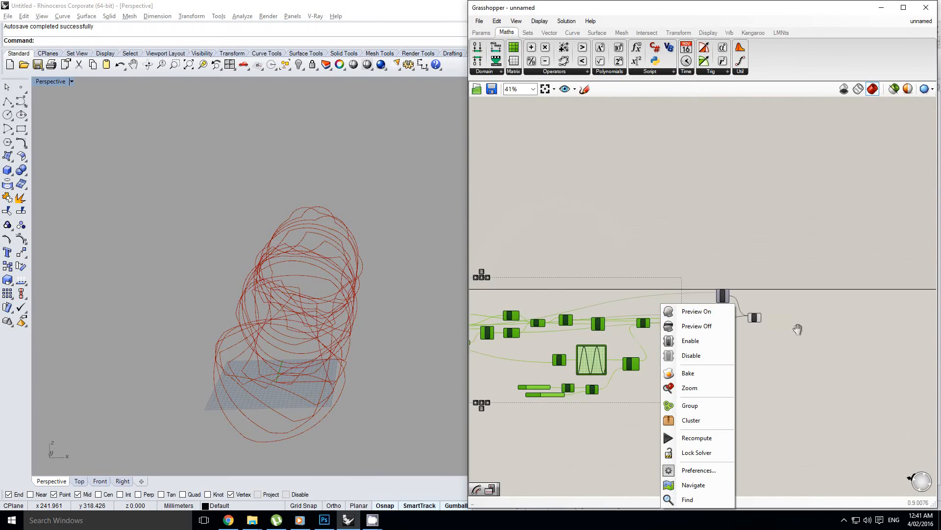
{"action": "left_click", "coordinate": [790, 333]}
Step: Add an Offset Curve component after Join Curves and connect the joined curves to its C input
{"action": "scroll", "coordinate": [720, 319], "scroll_direction": "up", "scroll_amount": 5}
{"action": "left_click", "coordinate": [722, 300]}
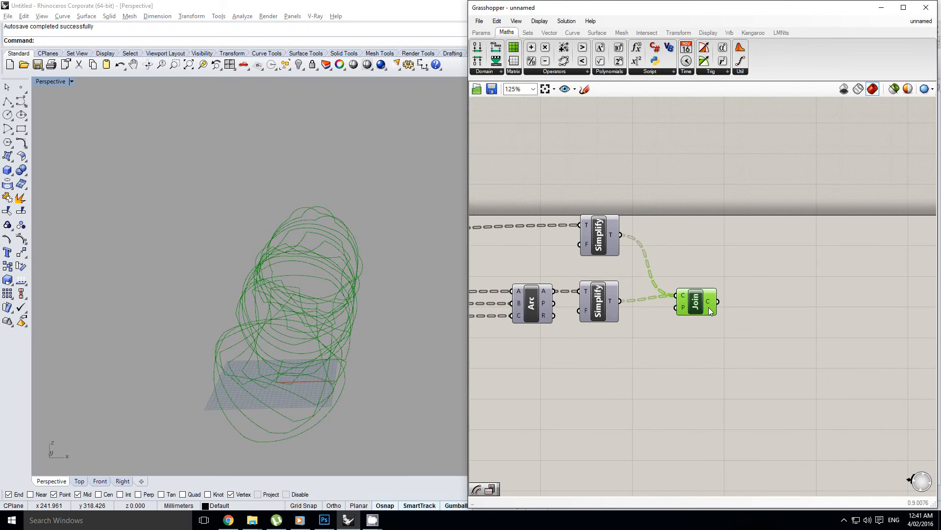
{"action": "double_click", "coordinate": [805, 310]}
{"action": "type", "text": "loft"}
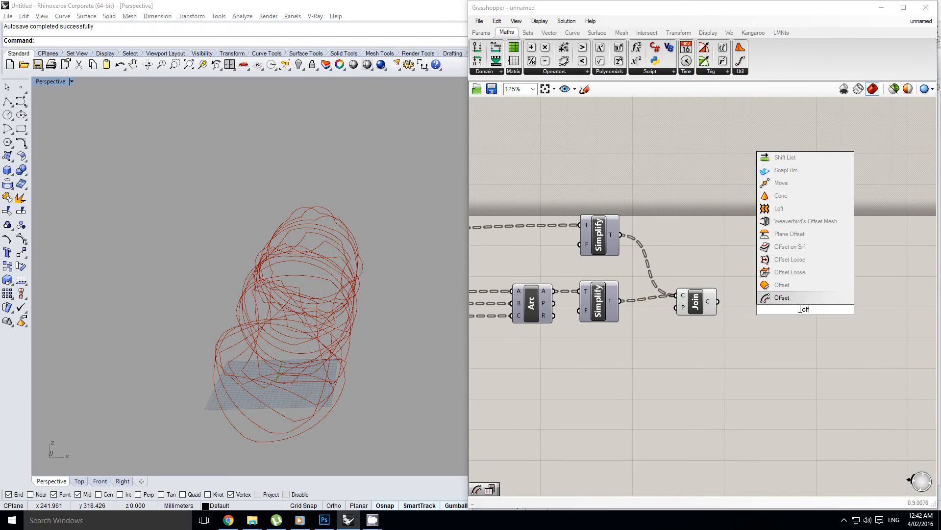
{"action": "left_click", "coordinate": [788, 297]}
{"action": "scroll", "coordinate": [794, 305], "scroll_direction": "up", "scroll_amount": 3}
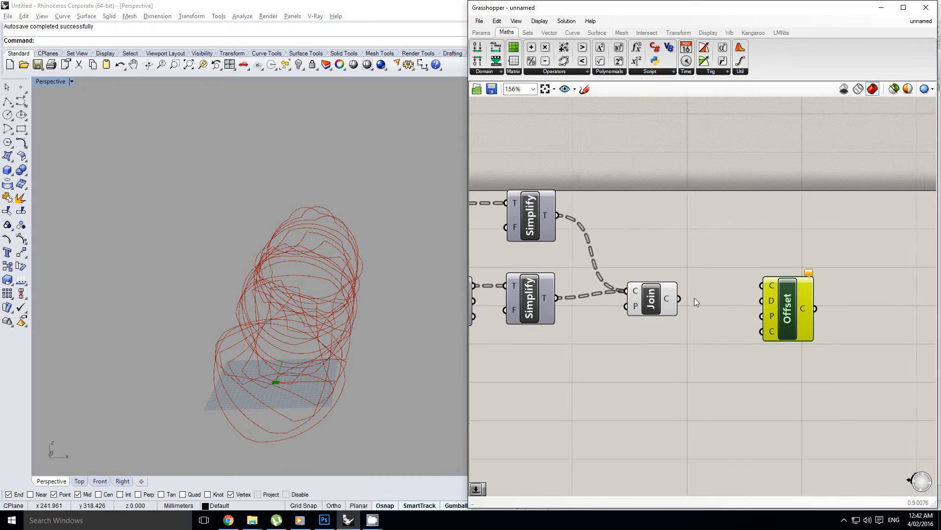
{"action": "left_click_drag", "start_coordinate": [717, 298], "coordinate": [782, 282]}
{"action": "left_click_drag", "start_coordinate": [818, 308], "coordinate": [819, 324]}
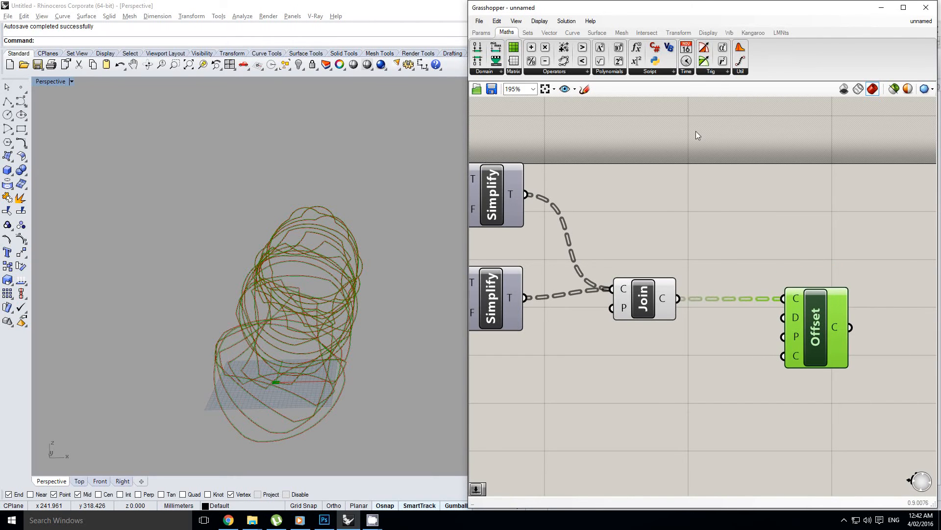
Step: Add a number slider with a raised maximum value and connect it to the Offset component's D input
{"action": "left_click", "coordinate": [478, 33]}
{"action": "left_click_drag", "start_coordinate": [604, 47], "coordinate": [631, 372]}
{"action": "double_click", "coordinate": [569, 373]}
{"action": "double_click", "coordinate": [579, 401]}
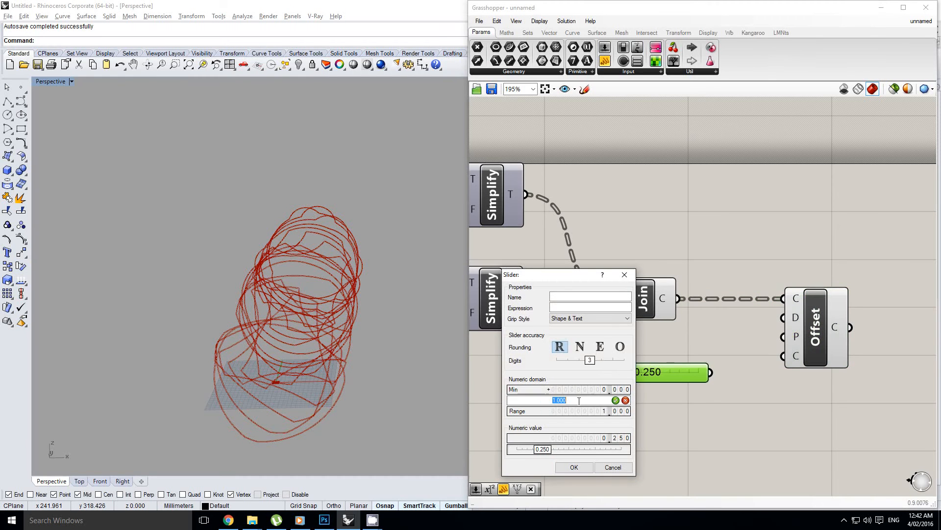
{"action": "type", "text": "10"}
{"action": "left_click", "coordinate": [575, 467]}
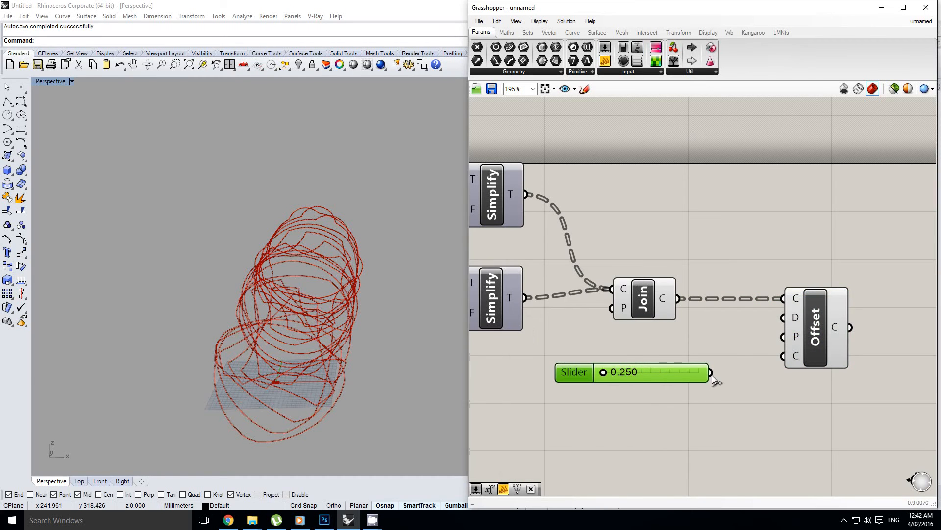
{"action": "left_click_drag", "start_coordinate": [711, 372], "coordinate": [789, 321]}
Step: Set the offset distance slider to 31.380 and inspect the offset curves in the perspective viewport
{"action": "scroll", "coordinate": [652, 397], "scroll_direction": "up", "scroll_amount": 1}
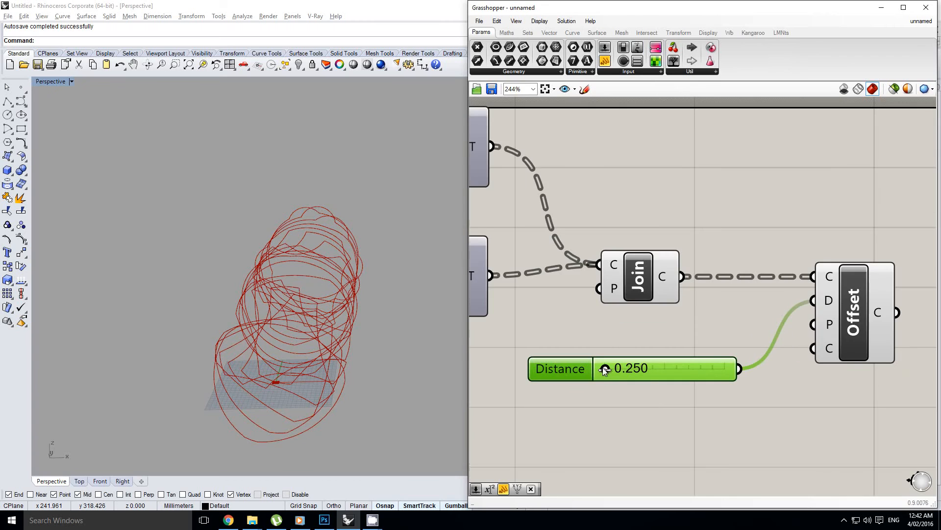
{"action": "left_click_drag", "start_coordinate": [605, 371], "coordinate": [642, 368]}
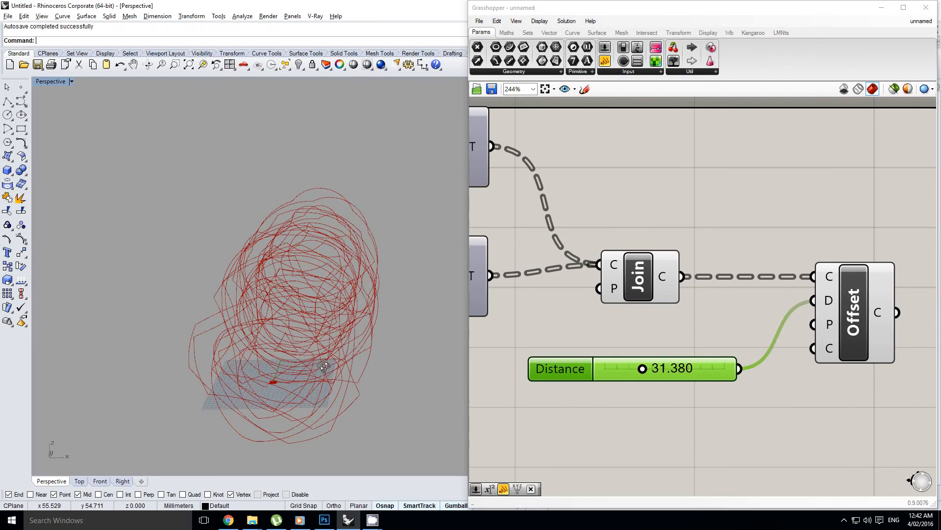
{"action": "right_click_drag", "start_coordinate": [323, 366], "coordinate": [254, 287]}
{"action": "scroll", "coordinate": [295, 347], "scroll_direction": "up", "scroll_amount": 4}
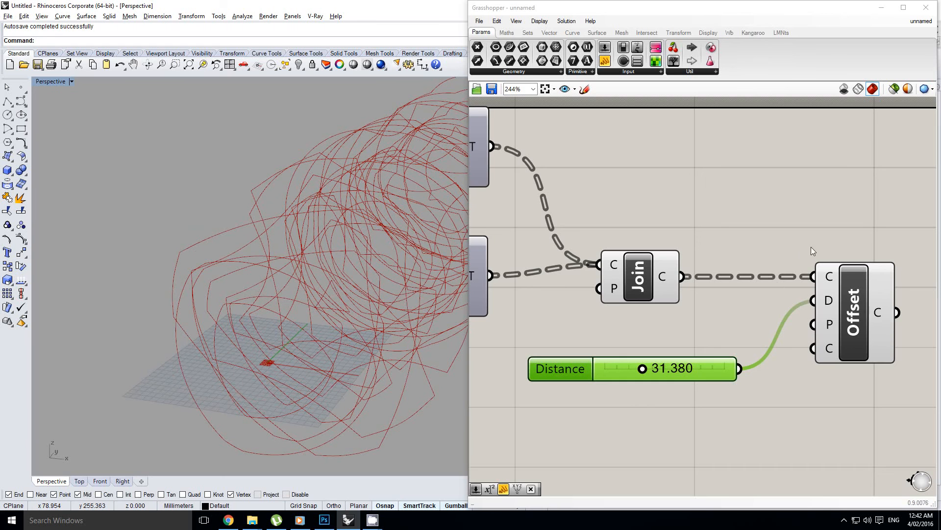
Step: Connect the planes from an upstream component to the Offset component's P input and inspect the curves in the viewport
{"action": "scroll", "coordinate": [871, 243], "scroll_direction": "down", "scroll_amount": 8}
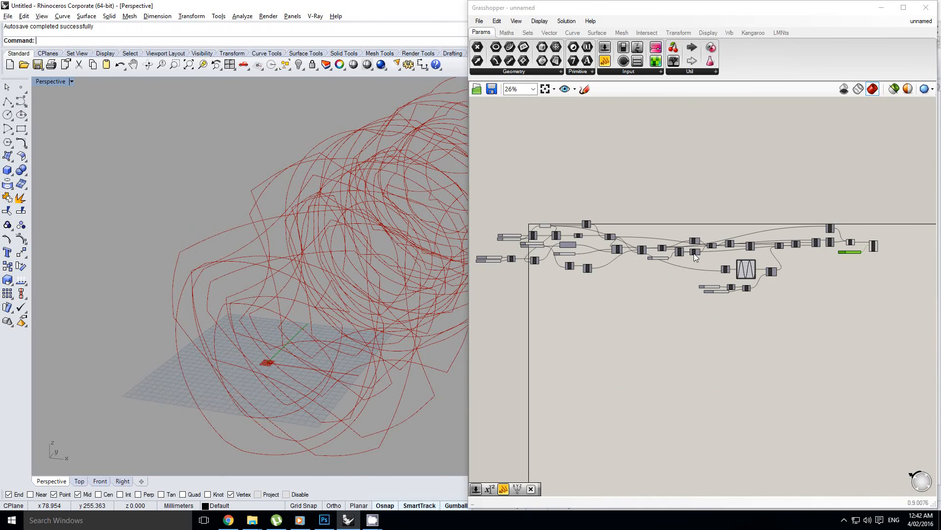
{"action": "scroll", "coordinate": [620, 231], "scroll_direction": "up", "scroll_amount": 5}
{"action": "left_click_drag", "start_coordinate": [633, 257], "coordinate": [678, 292]}
{"action": "scroll", "coordinate": [546, 239], "scroll_direction": "down", "scroll_amount": 10}
{"action": "scroll", "coordinate": [703, 251], "scroll_direction": "up", "scroll_amount": 10}
{"action": "scroll", "coordinate": [679, 272], "scroll_direction": "up", "scroll_amount": 5}
{"action": "right_click_drag", "start_coordinate": [169, 346], "coordinate": [327, 274]}
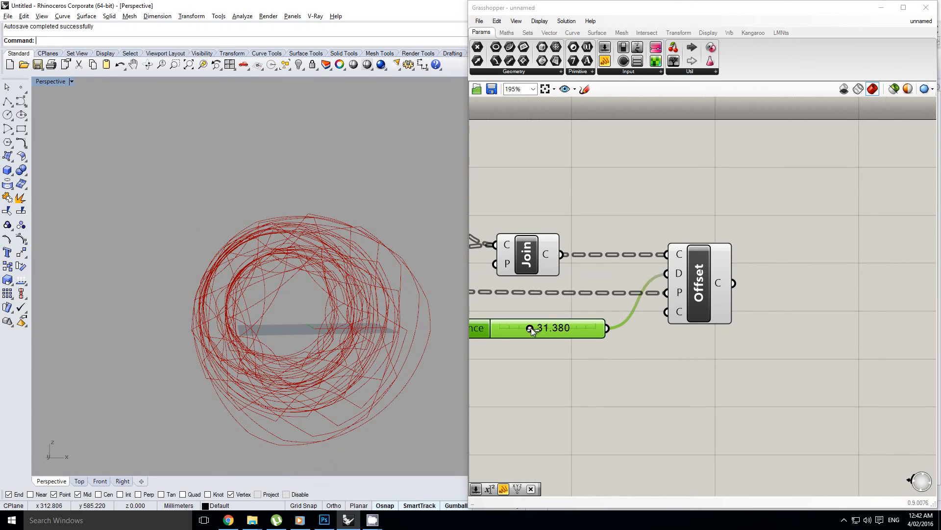
Step: Set the offset distance slider to 16.532
{"action": "right_click_drag", "start_coordinate": [623, 305], "coordinate": [752, 307]}
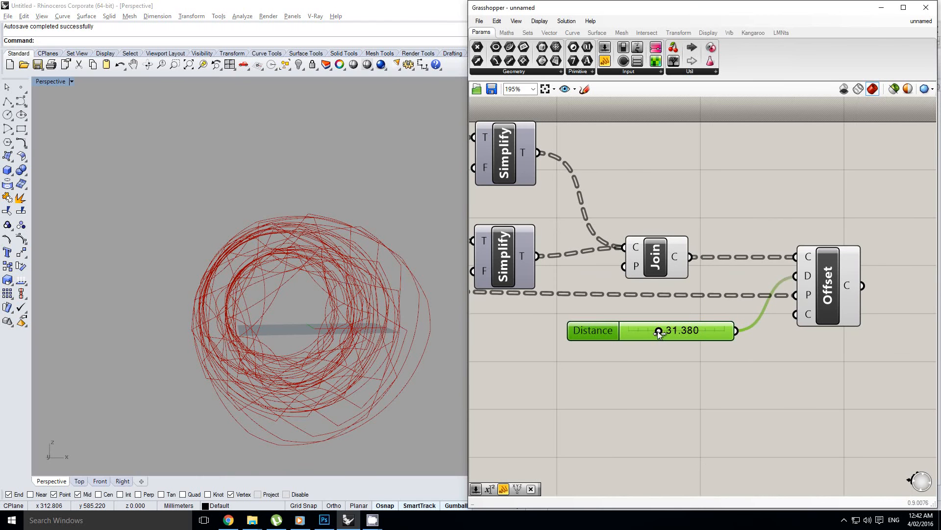
{"action": "left_click_drag", "start_coordinate": [658, 333], "coordinate": [644, 332]}
{"action": "scroll", "coordinate": [743, 271], "scroll_direction": "down", "scroll_amount": 3}
{"action": "right_click", "coordinate": [746, 294]}
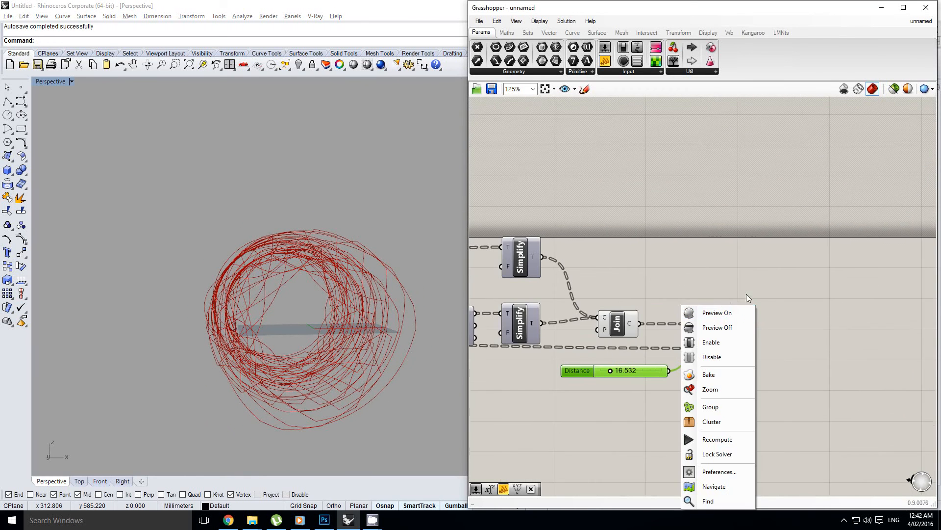
Step: Add a Loft component beyond the Offset component and connect the Join Curves output to its C input
{"action": "scroll", "coordinate": [773, 290], "scroll_direction": "up", "scroll_amount": 1}
{"action": "double_click", "coordinate": [772, 289]}
{"action": "type", "text": "loft"}
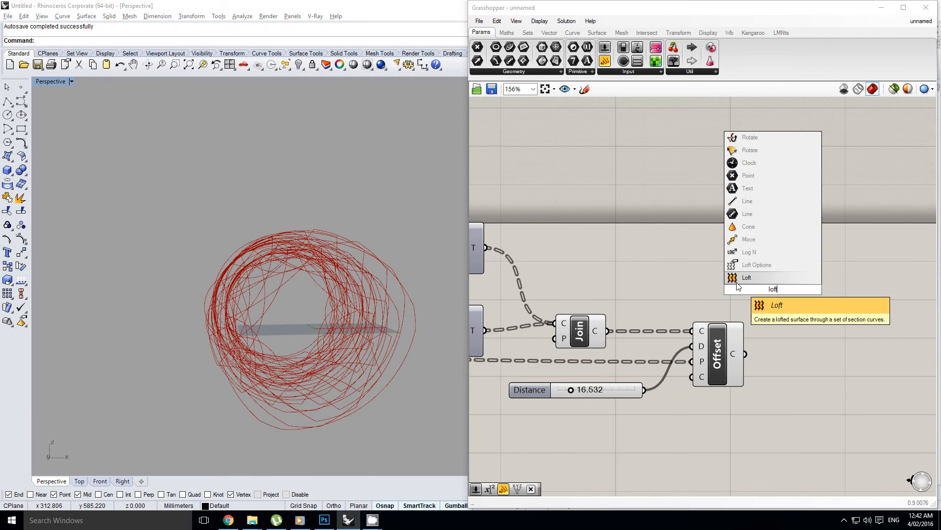
{"action": "left_click", "coordinate": [738, 279]}
{"action": "left_click_drag", "start_coordinate": [758, 283], "coordinate": [806, 284]}
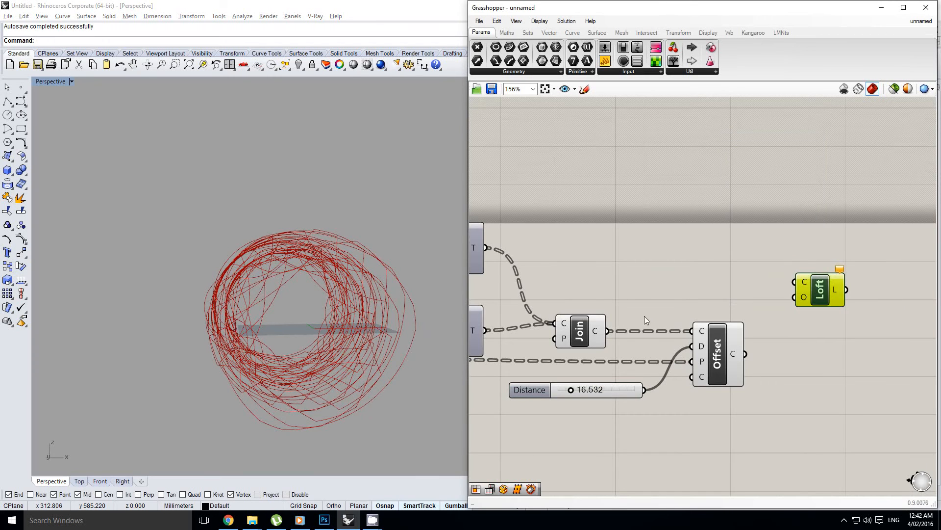
{"action": "left_click_drag", "start_coordinate": [609, 330], "coordinate": [796, 282]}
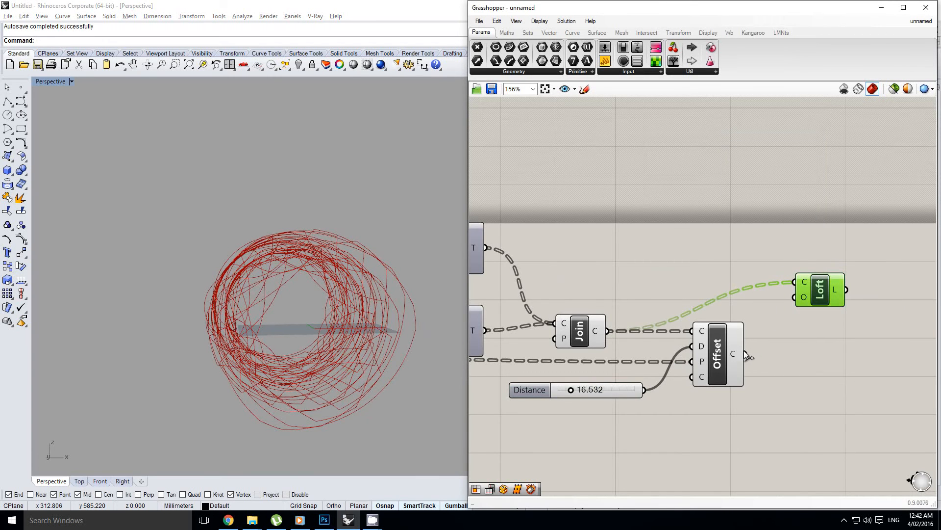
Step: Connect the Offset component's C output as an additional source to the Loft component's C input and check the offset output's data structure
{"action": "scroll", "coordinate": [793, 325], "scroll_direction": "up", "scroll_amount": 3}
{"action": "scroll", "coordinate": [683, 368], "scroll_direction": "down", "scroll_amount": 3}
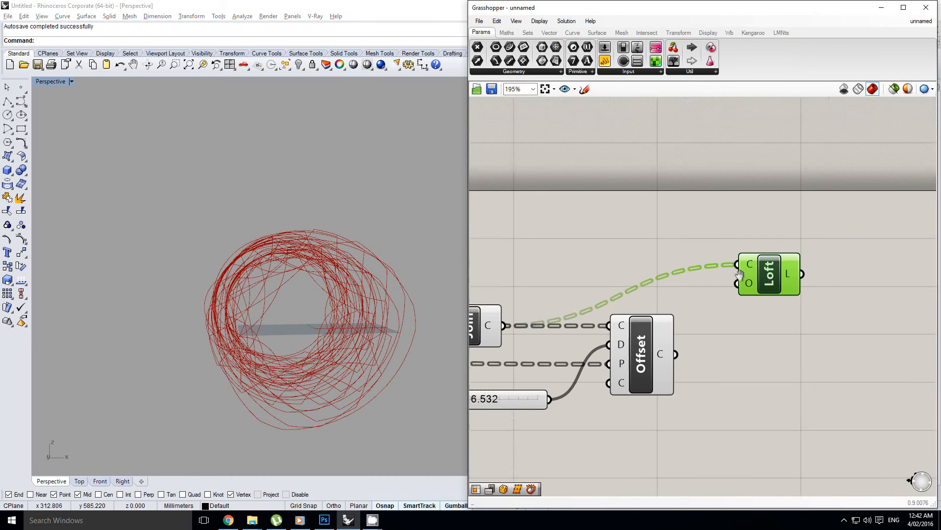
{"action": "left_click_drag", "start_coordinate": [672, 360], "coordinate": [749, 263]}
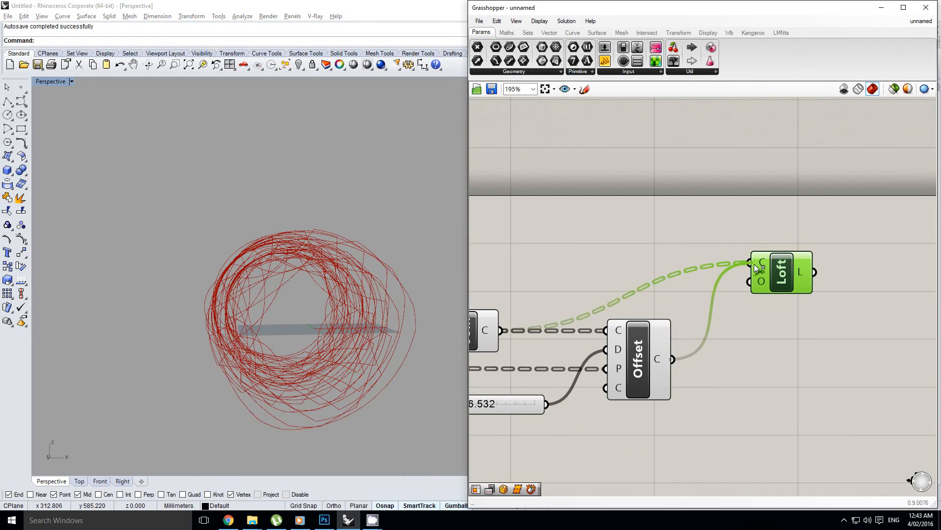
{"action": "mouse_move", "coordinate": [657, 359]}
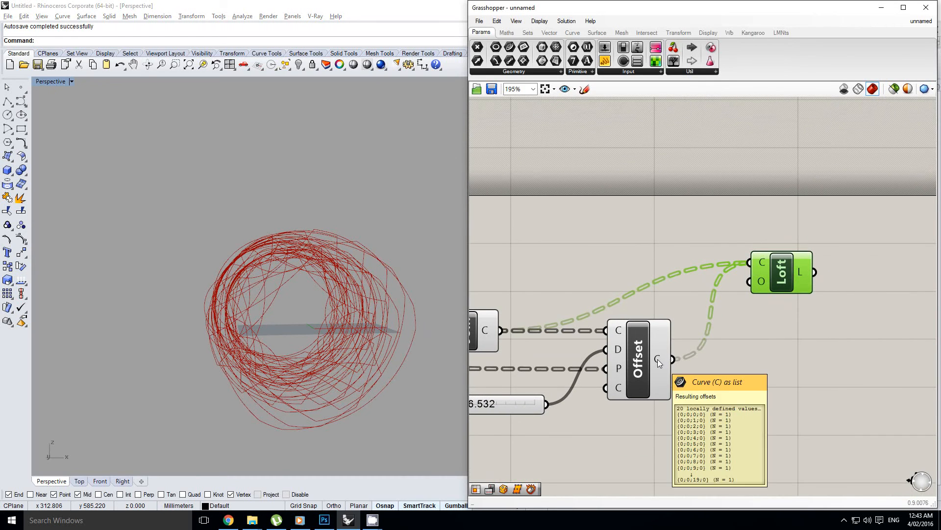
{"action": "mouse_move", "coordinate": [765, 260]}
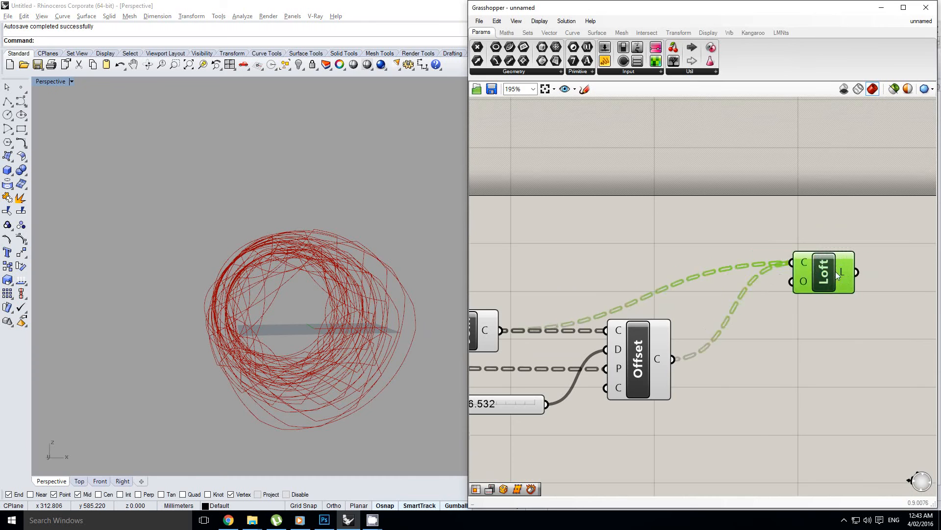
Step: Add two stacked Param Viewers above the definition, one connected to the Join Curves C output and one to the Offset C output
{"action": "scroll", "coordinate": [746, 255], "scroll_direction": "down", "scroll_amount": 2}
{"action": "left_click", "coordinate": [683, 252]}
{"action": "left_click_drag", "start_coordinate": [633, 48], "coordinate": [763, 172]}
{"action": "left_click_drag", "start_coordinate": [538, 328], "coordinate": [730, 189]}
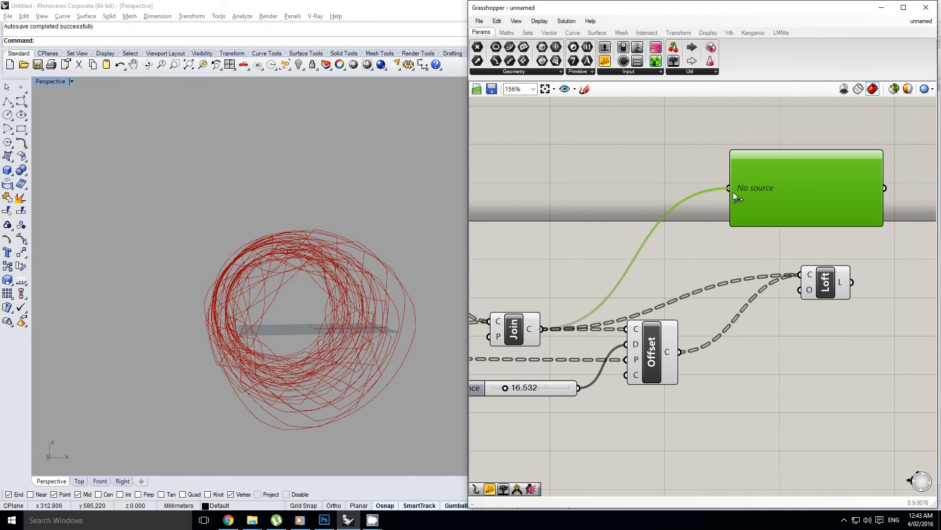
{"action": "scroll", "coordinate": [755, 281], "scroll_direction": "down", "scroll_amount": 2}
{"action": "mouse_move", "coordinate": [776, 284]}
{"action": "left_mouse_down"}
{"action": "mouse_move", "coordinate": [791, 170]}
{"action": "mouse_move", "coordinate": [777, 167]}
{"action": "mouse_move", "coordinate": [767, 286]}
{"action": "left_mouse_up"}
{"action": "scroll", "coordinate": [777, 196], "scroll_direction": "down", "scroll_amount": 1}
{"action": "left_click_drag", "start_coordinate": [700, 346], "coordinate": [726, 256]}
{"action": "right_click_drag", "start_coordinate": [726, 256], "coordinate": [713, 314]}
{"action": "left_click_drag", "start_coordinate": [843, 298], "coordinate": [752, 175]}
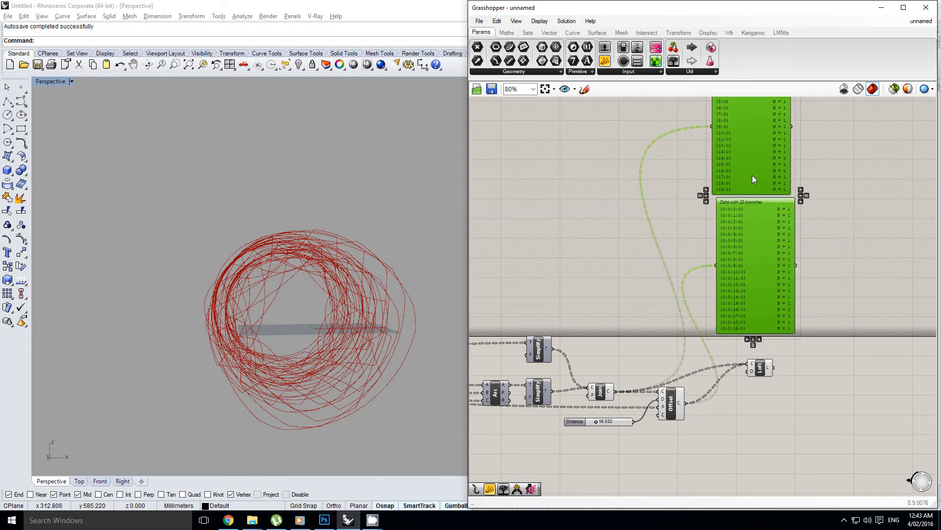
Step: Compare the branch paths of the joined curves and the offset curves in the two Param Viewers
{"action": "left_click", "coordinate": [820, 219]}
{"action": "right_click", "coordinate": [816, 255]}
{"action": "scroll", "coordinate": [824, 248], "scroll_direction": "up", "scroll_amount": 3}
{"action": "scroll", "coordinate": [787, 253], "scroll_direction": "down", "scroll_amount": 3}
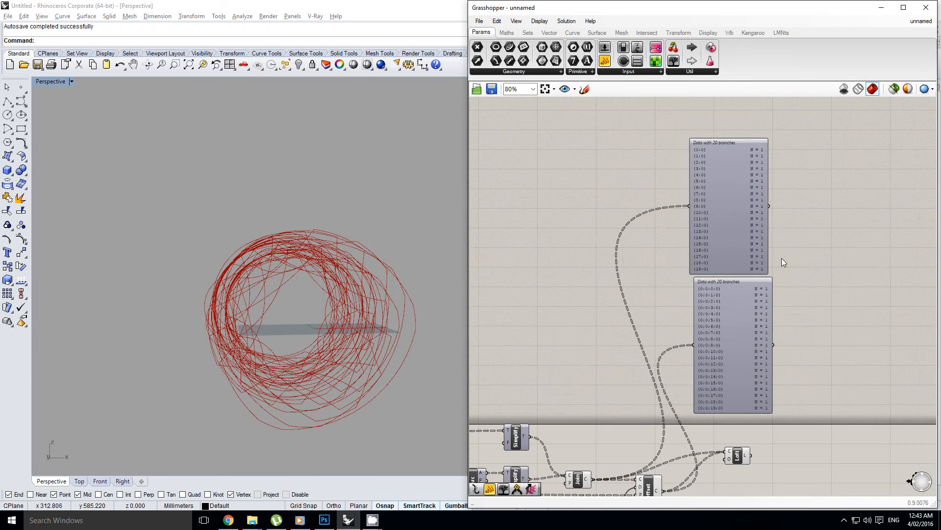
{"action": "scroll", "coordinate": [781, 258], "scroll_direction": "up", "scroll_amount": 2}
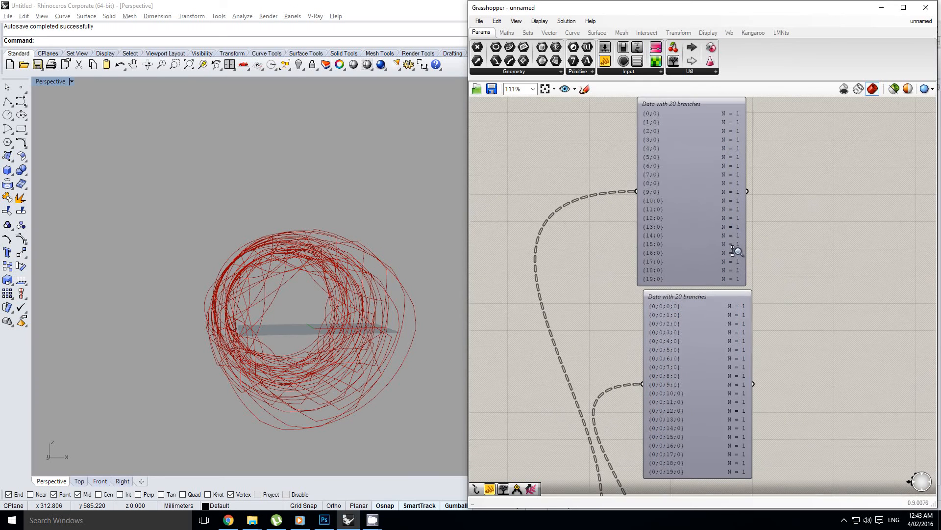
{"action": "scroll", "coordinate": [772, 258], "scroll_direction": "up", "scroll_amount": 1}
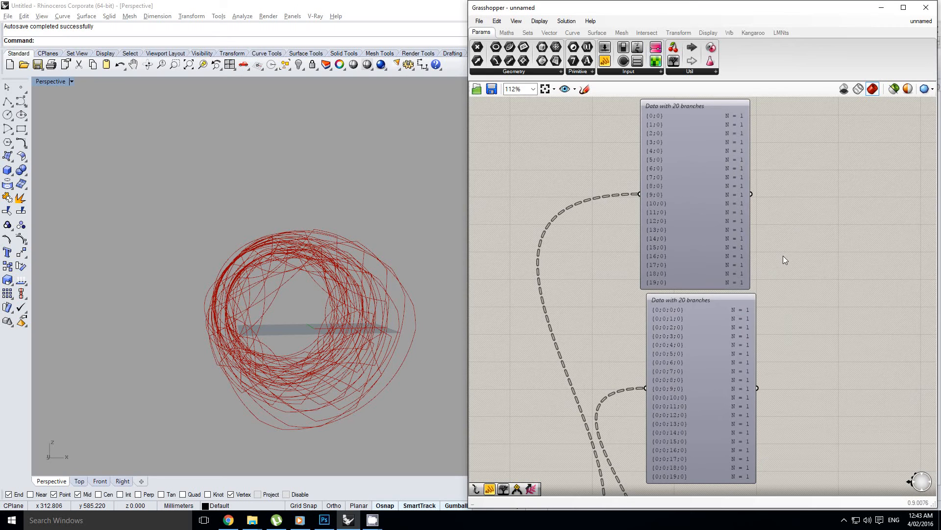
{"action": "left_click_drag", "start_coordinate": [734, 317], "coordinate": [725, 316]}
{"action": "scroll", "coordinate": [726, 317], "scroll_direction": "up", "scroll_amount": 2}
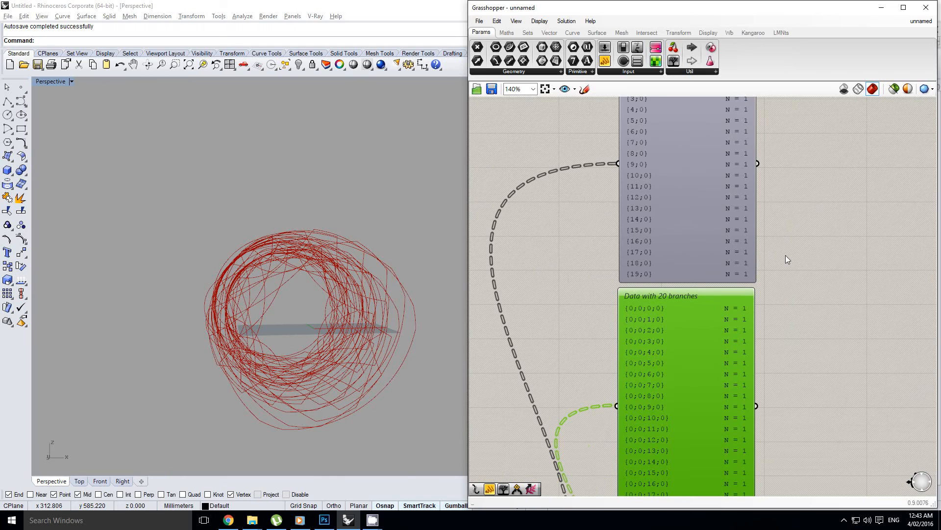
{"action": "scroll", "coordinate": [784, 259], "scroll_direction": "down", "scroll_amount": 2}
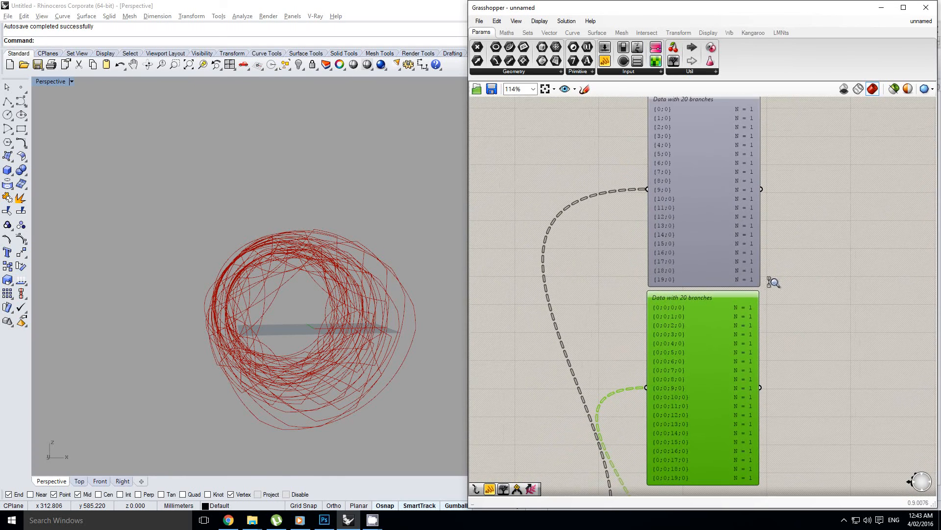
{"action": "right_click_drag", "start_coordinate": [769, 281], "coordinate": [775, 277]}
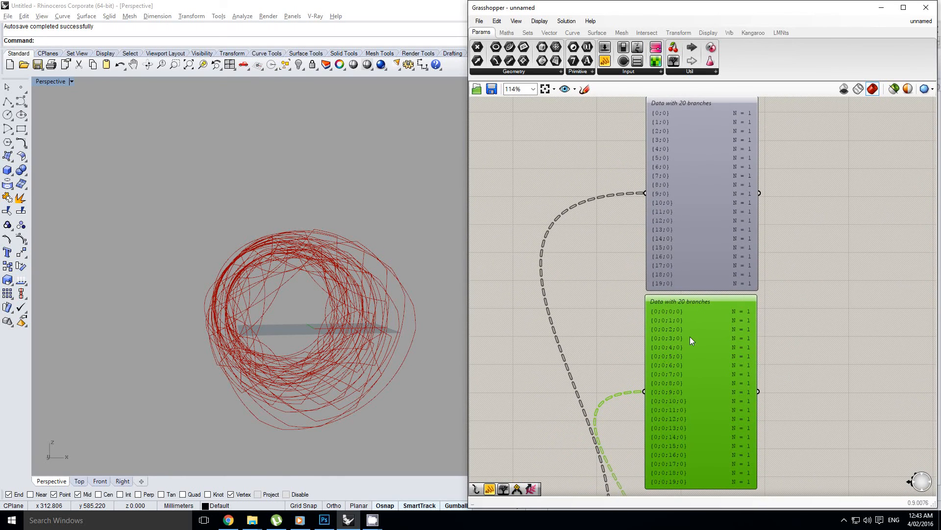
Step: Trace the wires from Join Curves and Offset to their viewers and highlight the Offset component's curves in the viewport
{"action": "scroll", "coordinate": [637, 311], "scroll_direction": "down", "scroll_amount": 1}
{"action": "right_click_drag", "start_coordinate": [637, 311], "coordinate": [725, 204]}
{"action": "left_click", "coordinate": [593, 426]}
{"action": "left_click", "coordinate": [681, 445]}
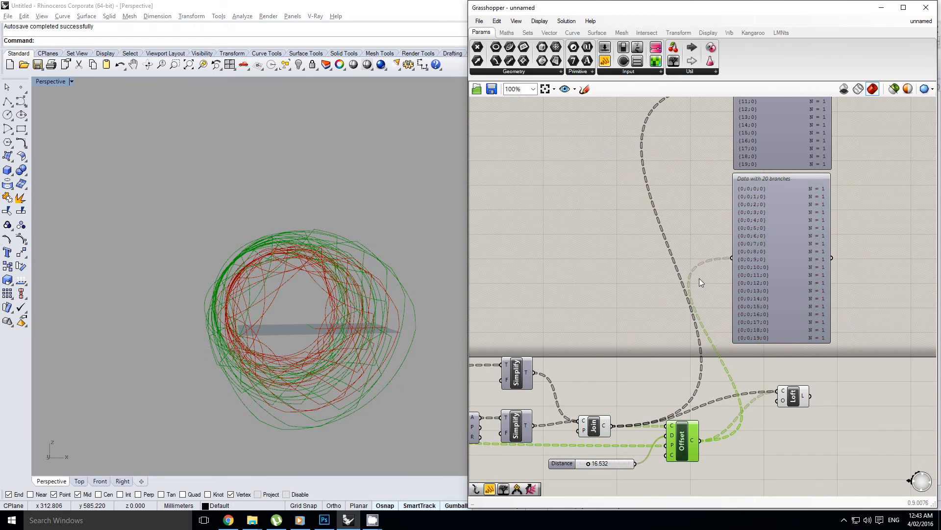
{"action": "right_click_drag", "start_coordinate": [699, 278], "coordinate": [671, 302]}
{"action": "right_click", "coordinate": [674, 290]}
{"action": "left_click", "coordinate": [692, 203]}
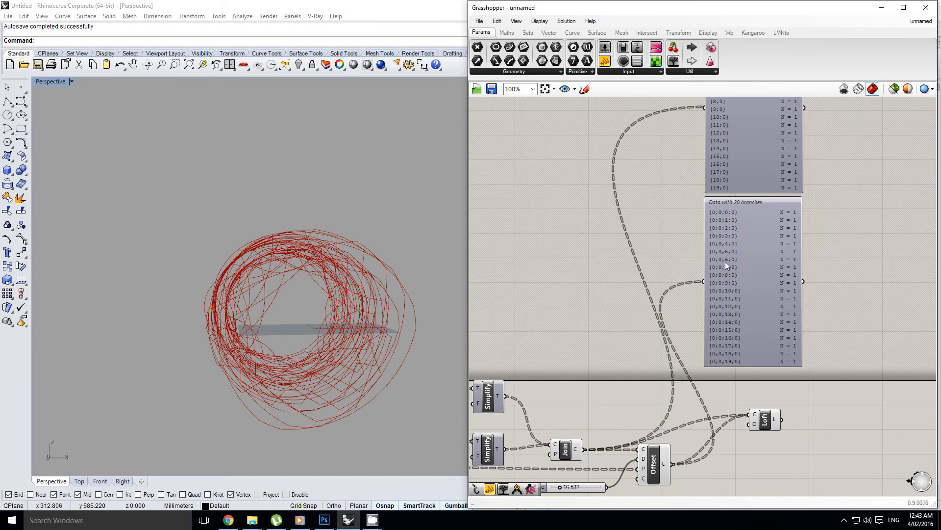
{"action": "right_click_drag", "start_coordinate": [726, 262], "coordinate": [740, 221]}
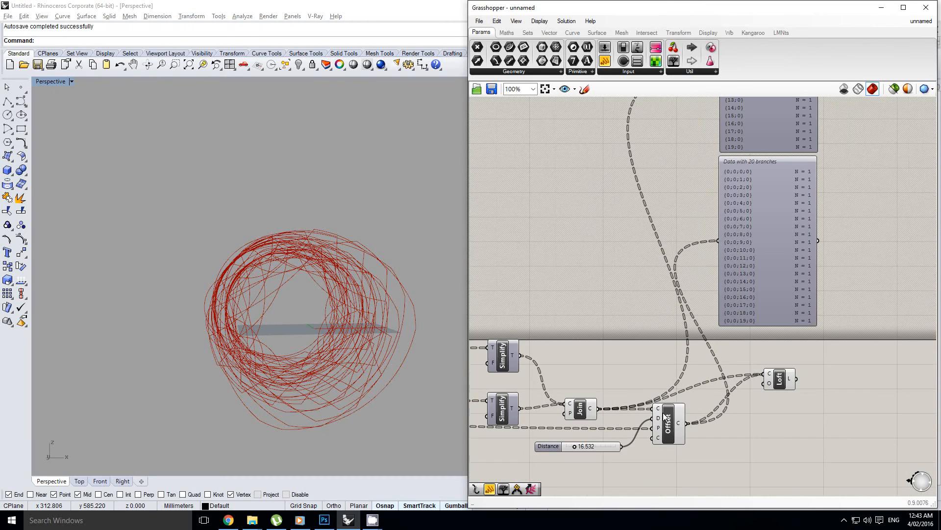
{"action": "right_click_drag", "start_coordinate": [692, 296], "coordinate": [681, 322]}
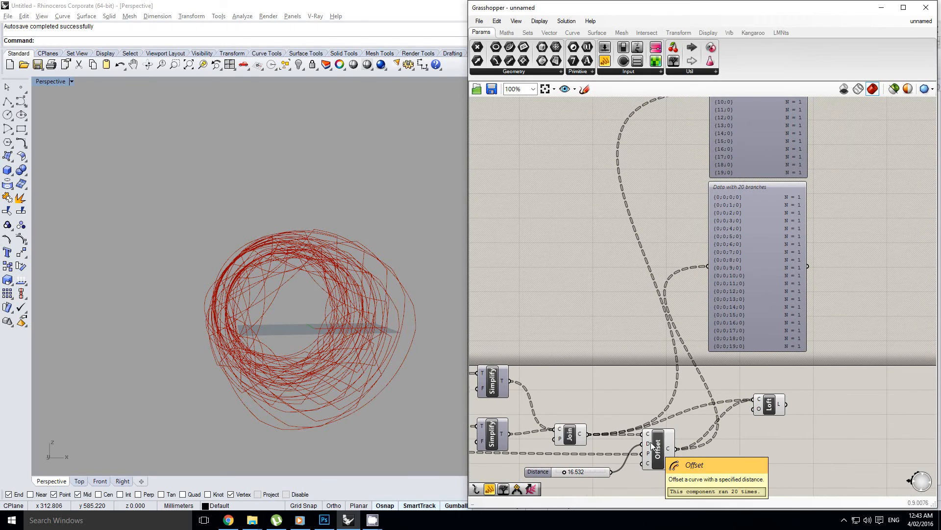
{"action": "left_click", "coordinate": [658, 456]}
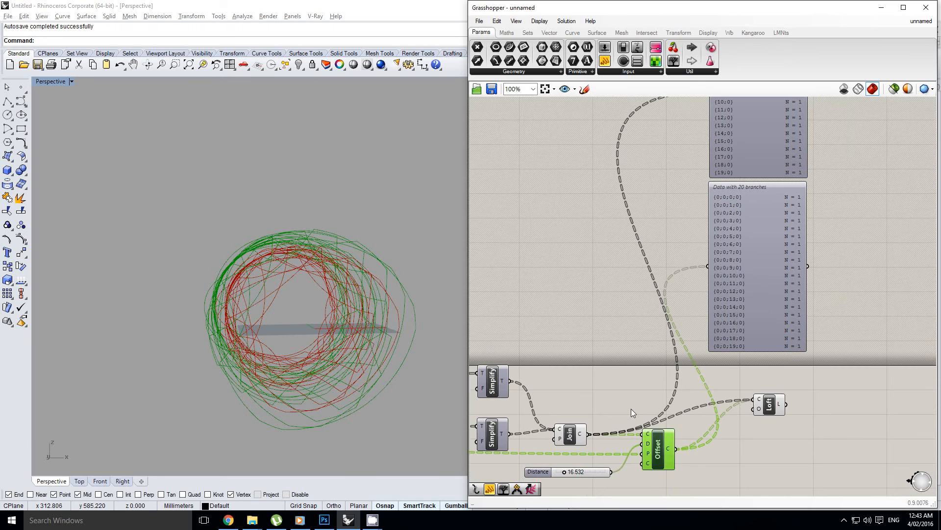
{"action": "left_click_drag", "start_coordinate": [631, 408], "coordinate": [697, 493]}
{"action": "left_click", "coordinate": [696, 490]}
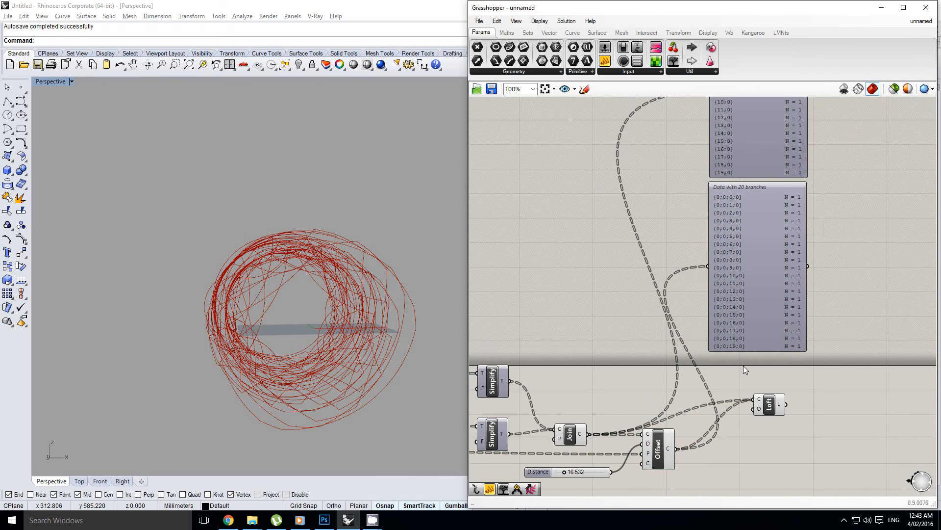
Step: Examine the path depth listed in the Offset output's Param Viewer against the Join Curves viewer
{"action": "scroll", "coordinate": [743, 366], "scroll_direction": "up", "scroll_amount": 1}
{"action": "right_click_drag", "start_coordinate": [670, 189], "coordinate": [642, 261]}
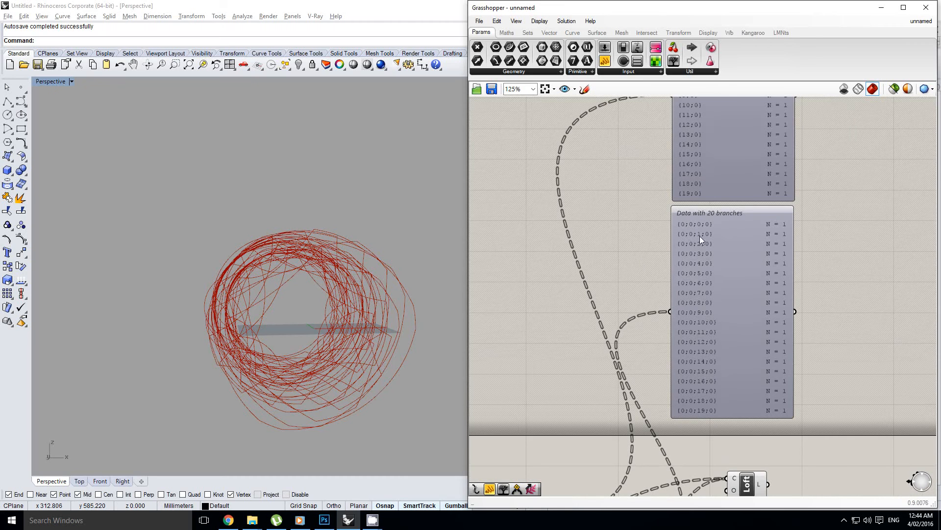
{"action": "mouse_move", "coordinate": [712, 239]}
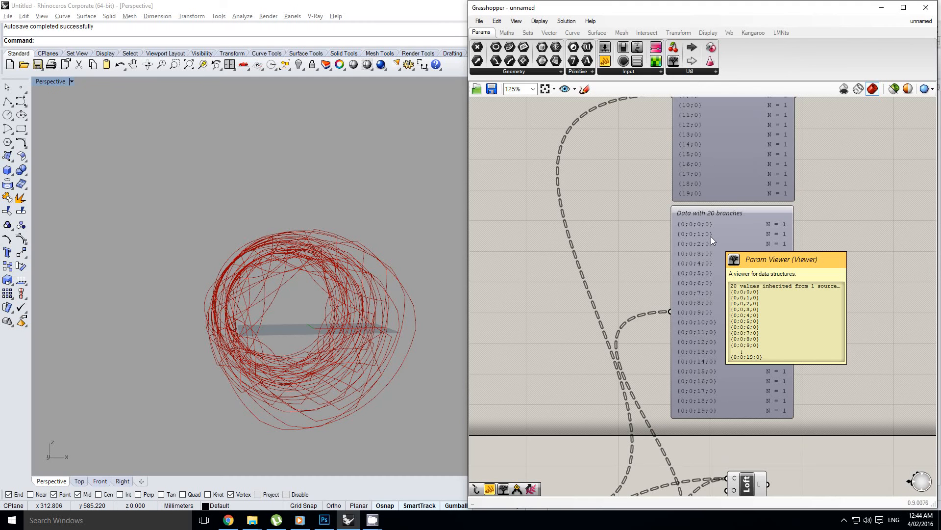
{"action": "scroll", "coordinate": [711, 236], "scroll_direction": "down", "scroll_amount": 1}
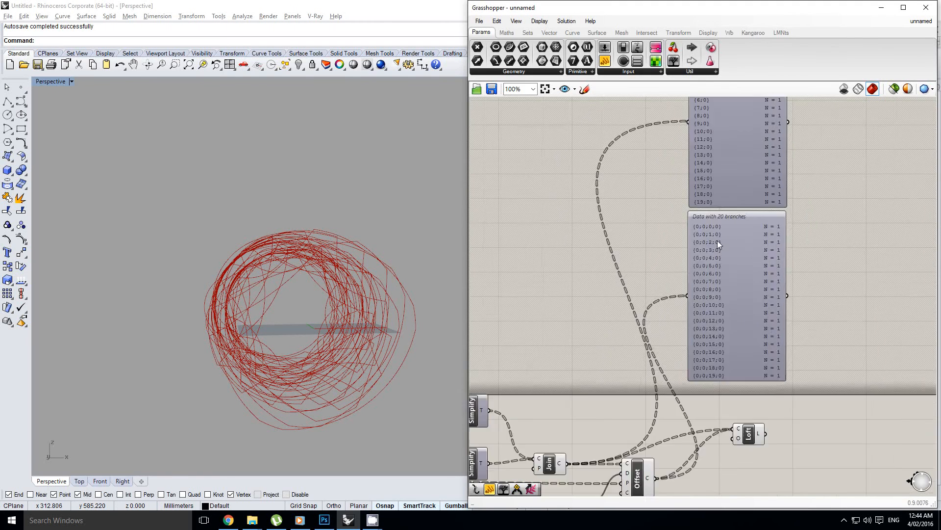
{"action": "scroll", "coordinate": [717, 241], "scroll_direction": "up", "scroll_amount": 1}
{"action": "left_click_drag", "start_coordinate": [666, 208], "coordinate": [694, 392]}
{"action": "scroll", "coordinate": [719, 395], "scroll_direction": "down", "scroll_amount": 2}
{"action": "right_click", "coordinate": [735, 354]}
{"action": "left_click", "coordinate": [711, 396]}
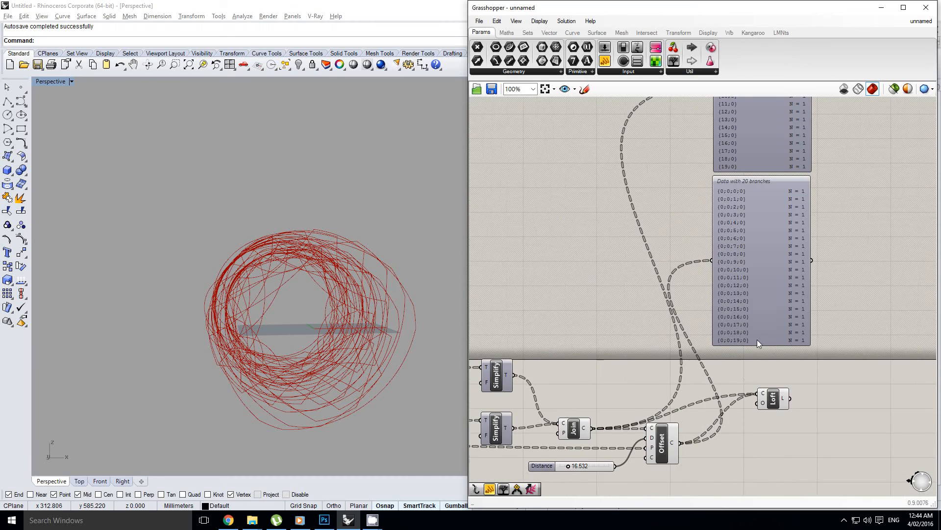
Step: Apply Simplify to the C outputs of the Join Curves and Offset components
{"action": "scroll", "coordinate": [819, 307], "scroll_direction": "up", "scroll_amount": 1}
{"action": "scroll", "coordinate": [684, 425], "scroll_direction": "up", "scroll_amount": 1}
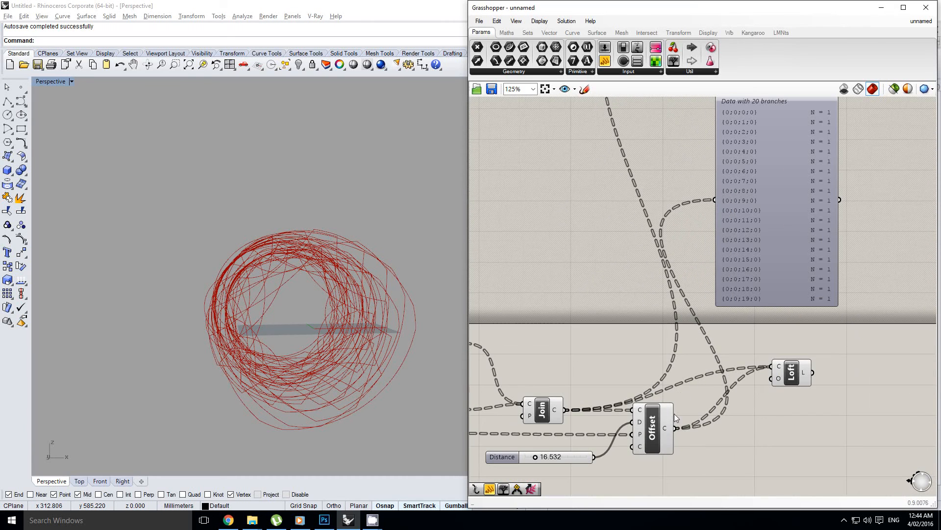
{"action": "double_click", "coordinate": [623, 351]}
{"action": "key", "text": "Escape"}
{"action": "right_click", "coordinate": [557, 414]}
{"action": "left_click", "coordinate": [596, 470]}
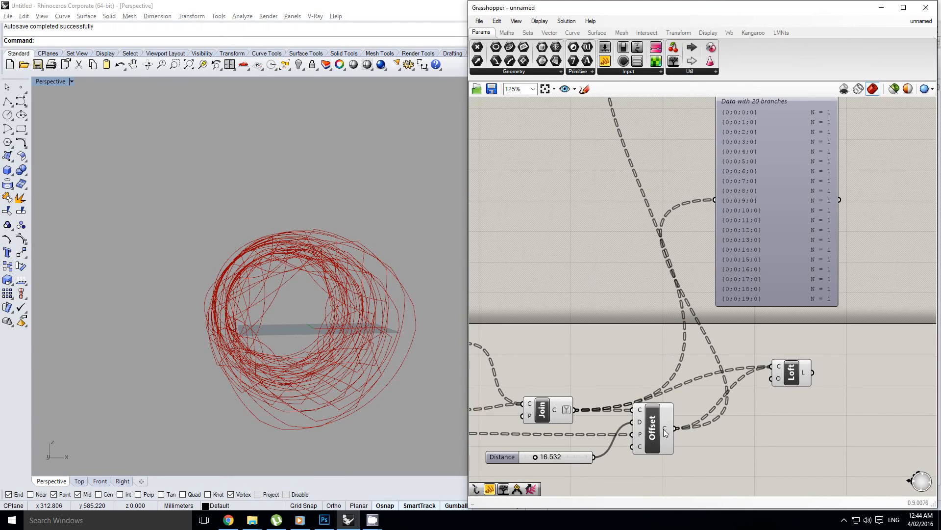
{"action": "right_click", "coordinate": [665, 429]}
{"action": "left_click", "coordinate": [695, 461]}
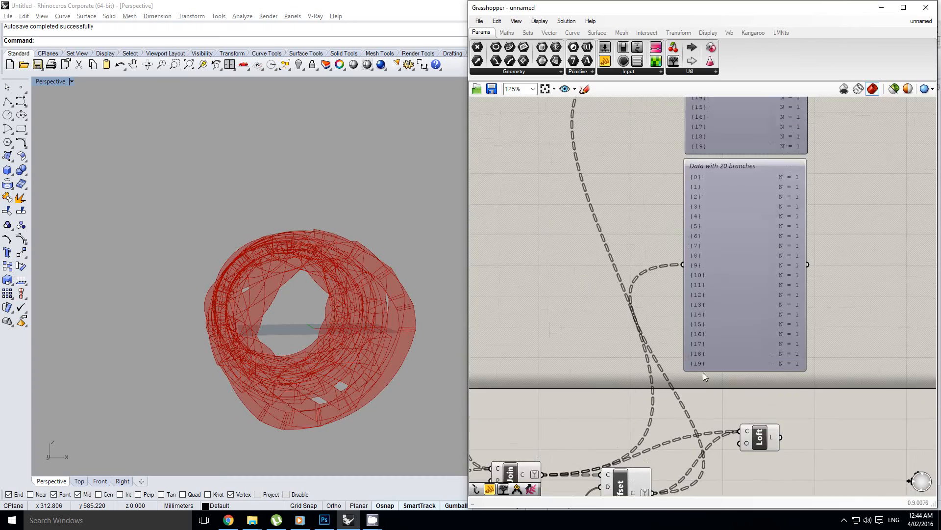
Step: Check the branch paths in both Param Viewers and inspect the lofted rings from an angled perspective view
{"action": "scroll", "coordinate": [703, 373], "scroll_direction": "down", "scroll_amount": 1}
{"action": "right_click_drag", "start_coordinate": [704, 287], "coordinate": [663, 374]}
{"action": "scroll", "coordinate": [671, 219], "scroll_direction": "down", "scroll_amount": 2}
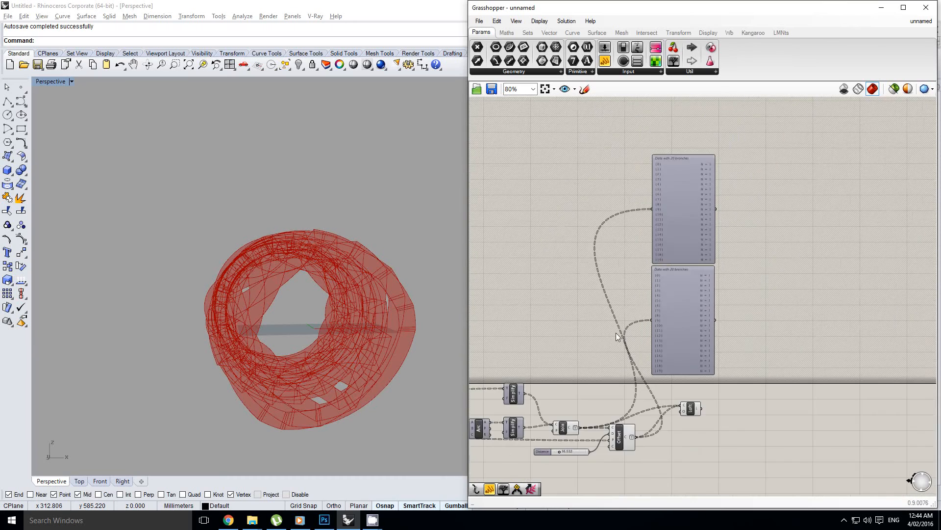
{"action": "scroll", "coordinate": [620, 341], "scroll_direction": "up", "scroll_amount": 2}
{"action": "right_click_drag", "start_coordinate": [621, 342], "coordinate": [665, 256]}
{"action": "right_click_drag", "start_coordinate": [432, 336], "coordinate": [304, 349]}
{"action": "mouse_move", "coordinate": [726, 368]}
{"action": "right_mouse_down"}
{"action": "mouse_move", "coordinate": [688, 357]}
{"action": "mouse_move", "coordinate": [713, 362]}
{"action": "right_mouse_up"}
{"action": "scroll", "coordinate": [735, 347], "scroll_direction": "up", "scroll_amount": 1}
{"action": "left_click", "coordinate": [737, 345]}
Step: Add an Extrude component beyond the Loft component and connect the Loft output to its B input
{"action": "scroll", "coordinate": [731, 357], "scroll_direction": "down", "scroll_amount": 1}
{"action": "double_click", "coordinate": [799, 363]}
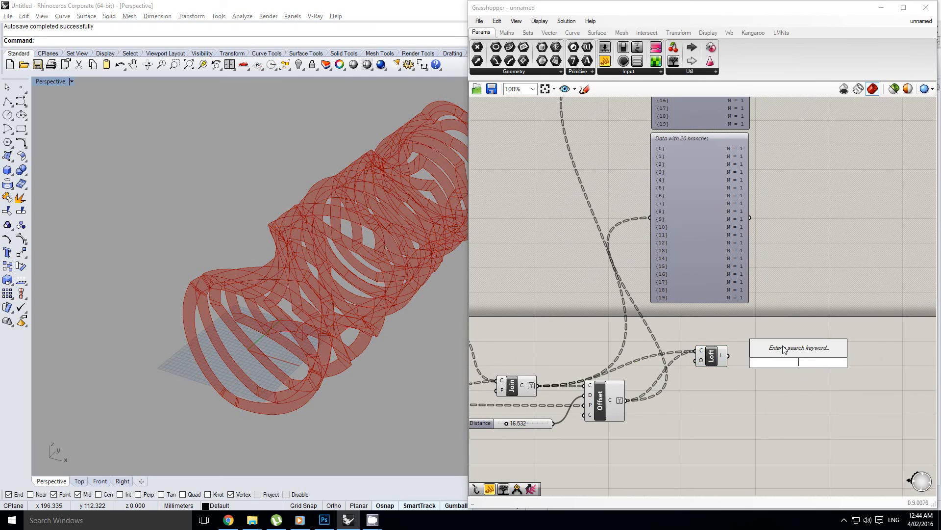
{"action": "type", "text": "extrude"}
{"action": "key", "text": "Return"}
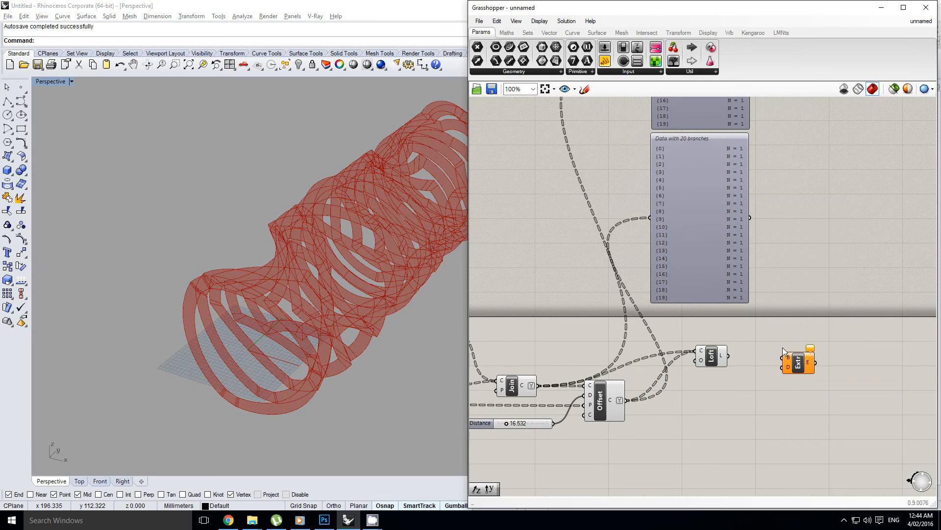
{"action": "left_click_drag", "start_coordinate": [725, 353], "coordinate": [810, 363]}
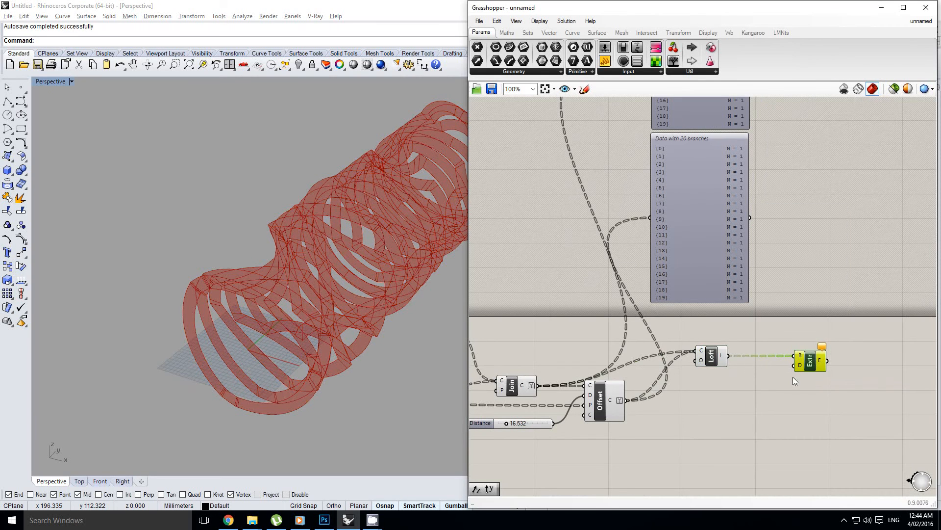
Step: Add a Unit Y vector below the Loft component and connect it to the Extrude component's D input
{"action": "left_click", "coordinate": [723, 420]}
{"action": "double_click", "coordinate": [723, 421]}
{"action": "type", "text": "uy"}
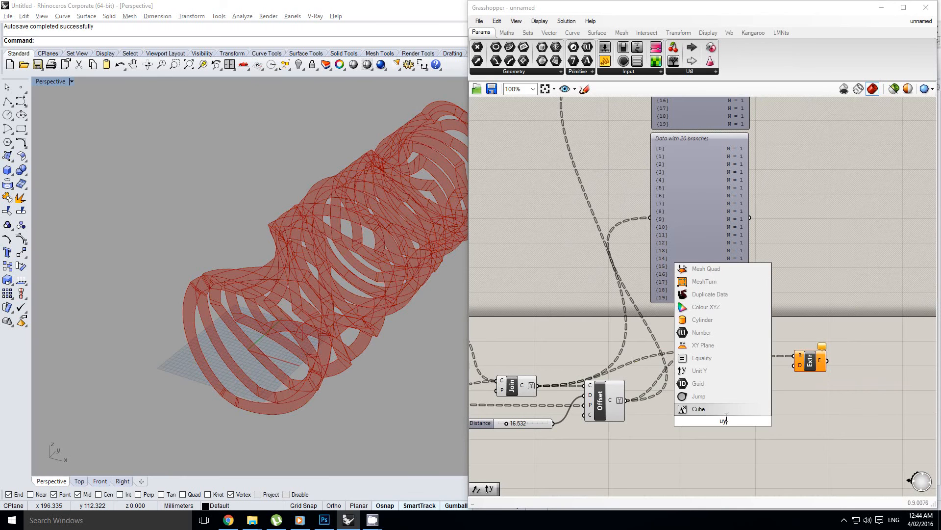
{"action": "key", "text": "BackSpace"}
{"action": "key", "text": "BackSpace"}
{"action": "type", "text": "y"}
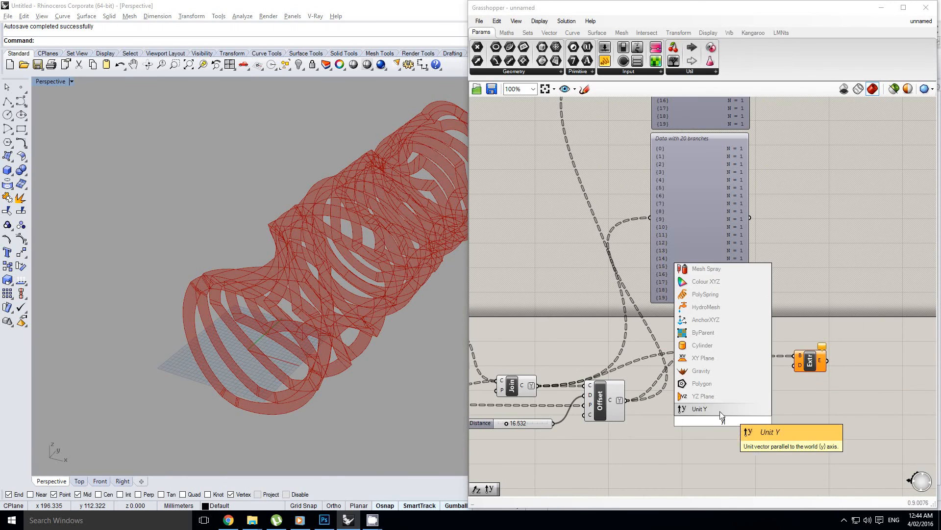
{"action": "left_click", "coordinate": [714, 409]}
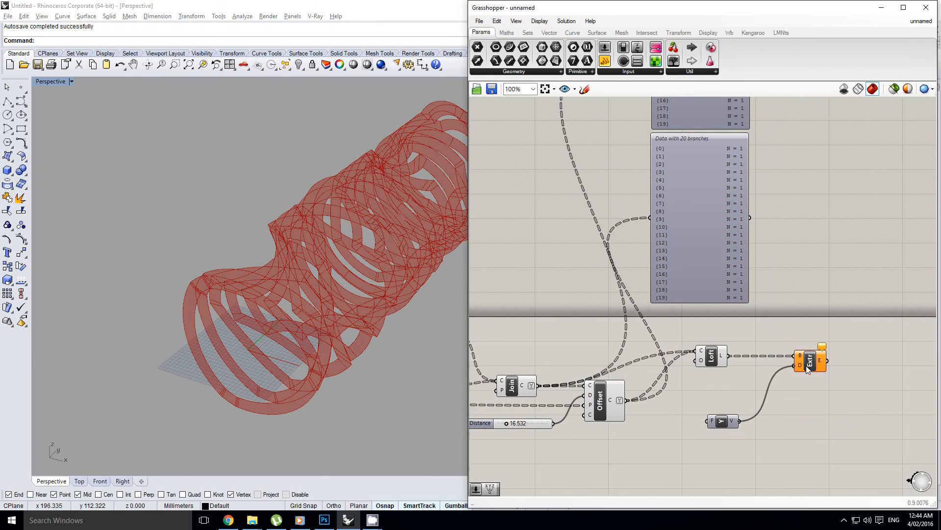
Step: Add a Multiplication component and connect its result to the Unit Y component's F input
{"action": "scroll", "coordinate": [740, 399], "scroll_direction": "down", "scroll_amount": 4}
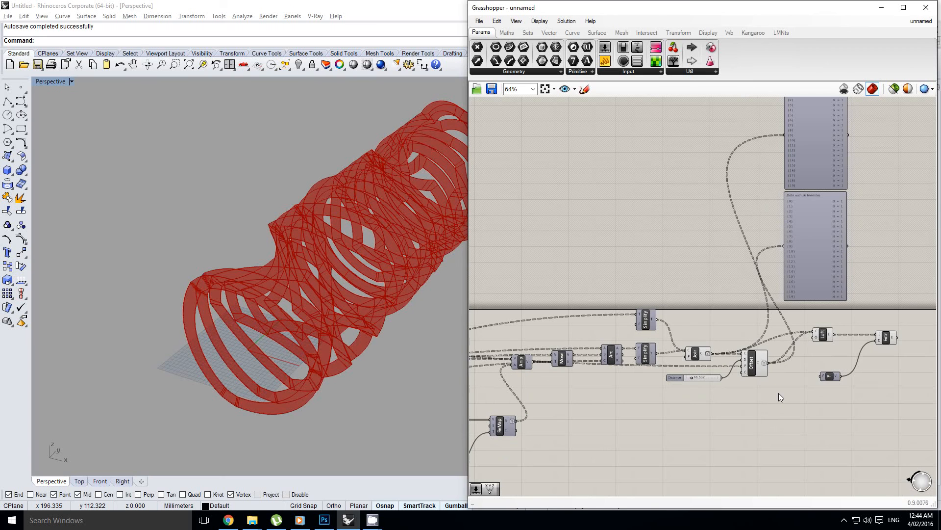
{"action": "scroll", "coordinate": [615, 59], "scroll_direction": "down", "scroll_amount": 1}
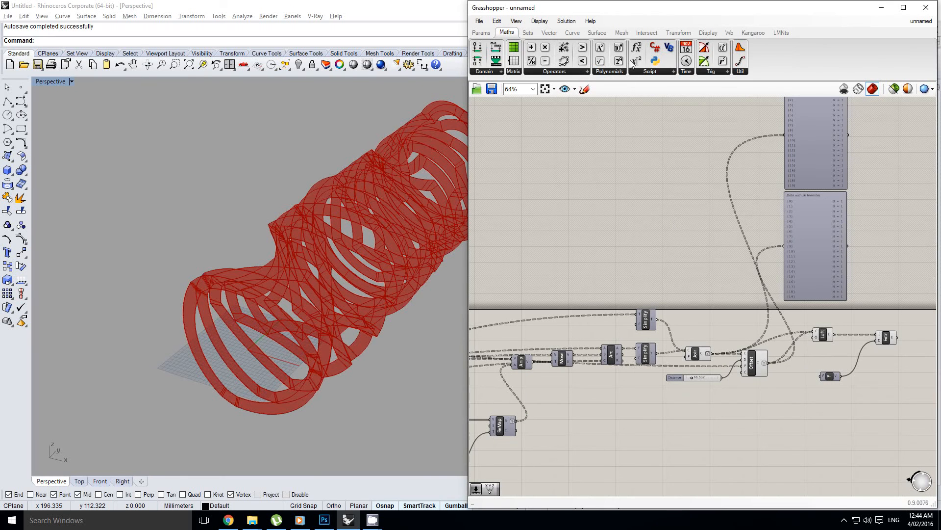
{"action": "left_click_drag", "start_coordinate": [544, 47], "coordinate": [822, 376]}
{"action": "scroll", "coordinate": [770, 403], "scroll_direction": "up", "scroll_amount": 4}
{"action": "scroll", "coordinate": [499, 34], "scroll_direction": "up", "scroll_amount": 1}
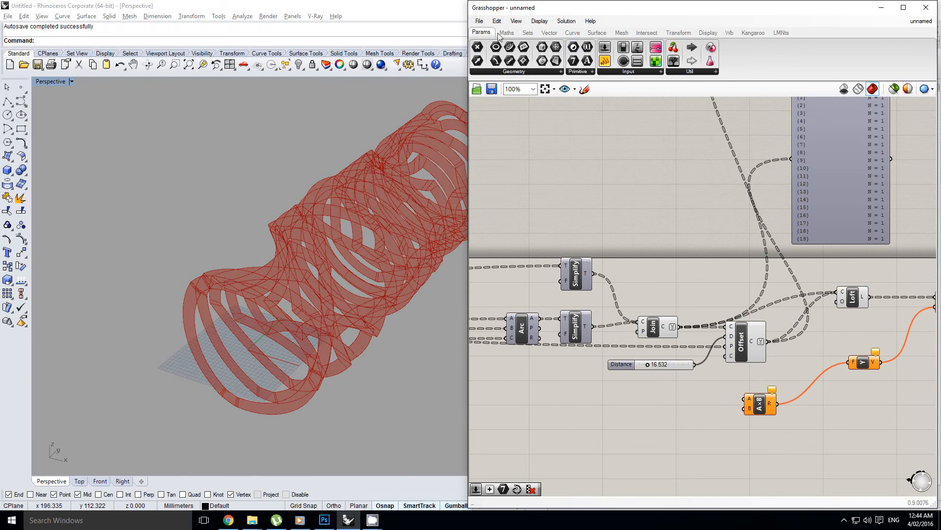
Step: Add a Number Slider beside the Multiplication component and connect it to the A input
{"action": "left_click_drag", "start_coordinate": [604, 47], "coordinate": [678, 411]}
{"action": "scroll", "coordinate": [678, 411], "scroll_direction": "up", "scroll_amount": 4}
{"action": "left_click_drag", "start_coordinate": [735, 408], "coordinate": [781, 409]}
{"action": "left_click_drag", "start_coordinate": [710, 410], "coordinate": [710, 416]}
Step: Locate the Step and Count sliders that feed the Series component and inspect the full row of lofted rings in the viewport
{"action": "scroll", "coordinate": [809, 396], "scroll_direction": "down", "scroll_amount": 9}
{"action": "right_click_drag", "start_coordinate": [811, 395], "coordinate": [873, 386]}
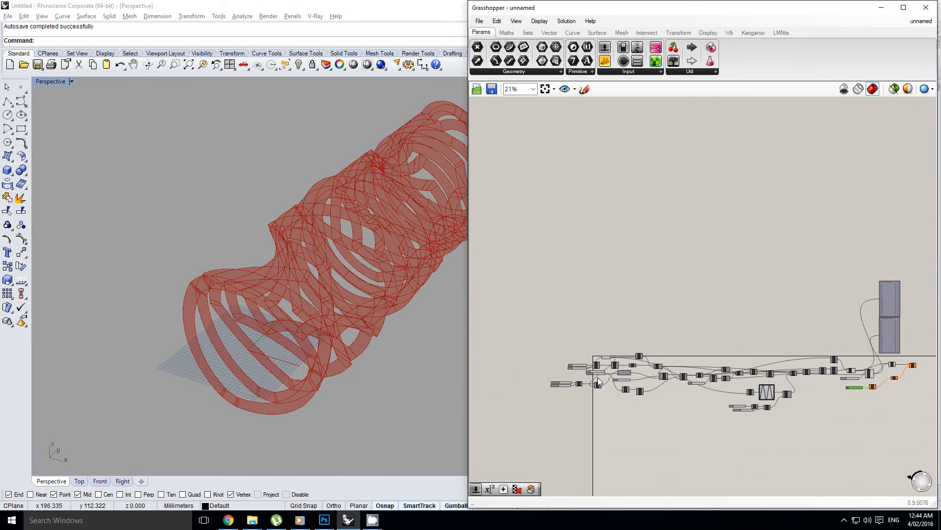
{"action": "scroll", "coordinate": [598, 378], "scroll_direction": "up", "scroll_amount": 9}
{"action": "right_click_drag", "start_coordinate": [619, 311], "coordinate": [667, 298]}
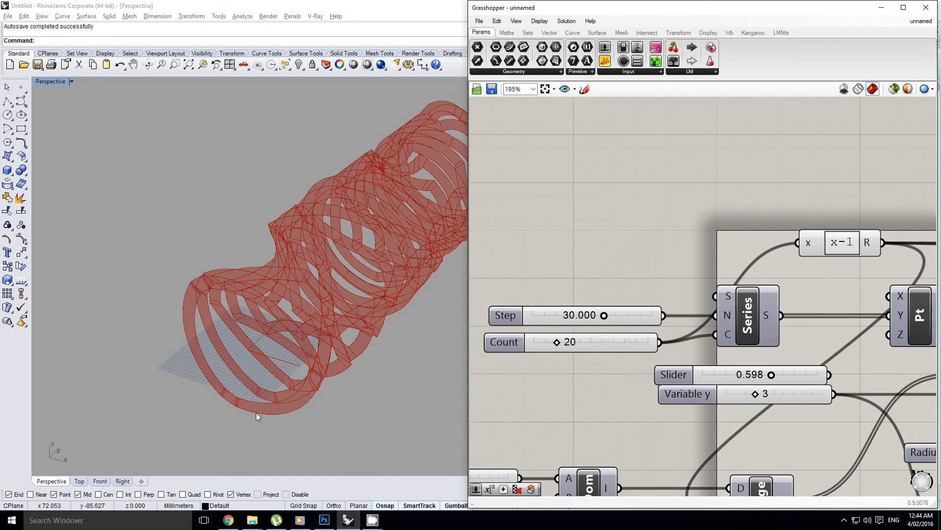
{"action": "right_click_drag", "start_coordinate": [256, 413], "coordinate": [236, 364]}
{"action": "scroll", "coordinate": [391, 336], "scroll_direction": "down", "scroll_amount": 3}
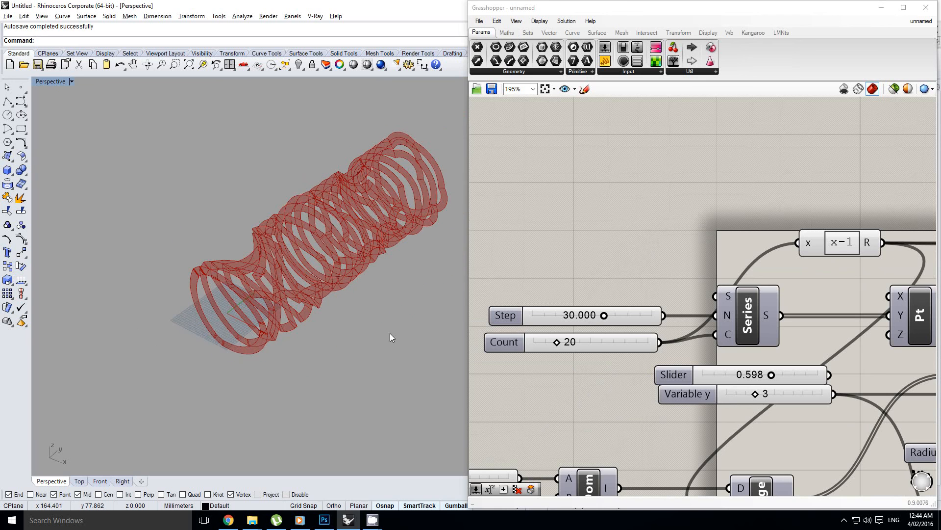
{"action": "scroll", "coordinate": [600, 306], "scroll_direction": "down", "scroll_amount": 6}
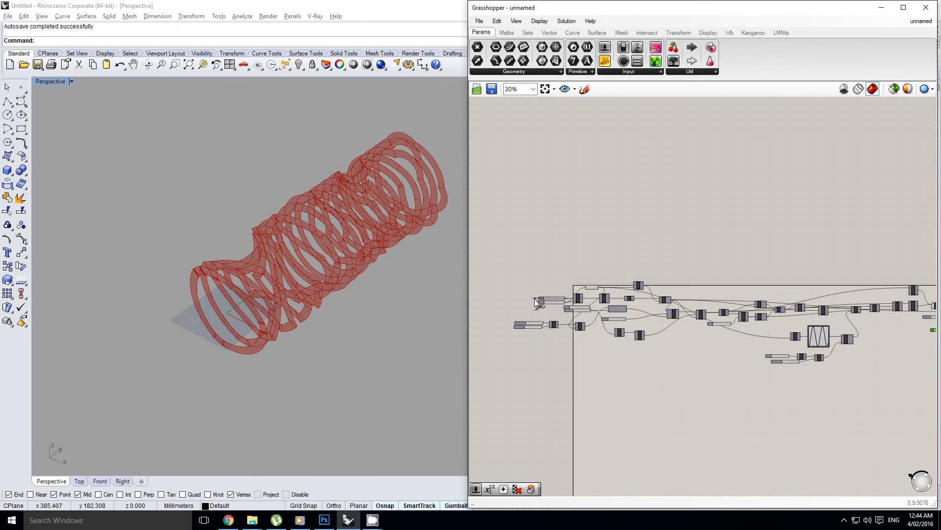
Step: Set the B slider of the Multiplication component to 0.500 to thicken the extruded rings
{"action": "scroll", "coordinate": [671, 313], "scroll_direction": "up", "scroll_amount": 5}
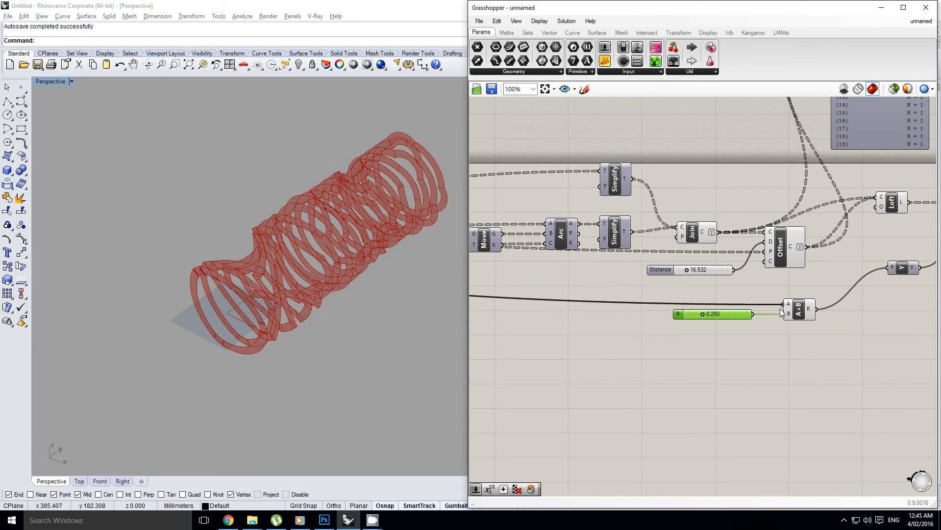
{"action": "scroll", "coordinate": [780, 307], "scroll_direction": "up", "scroll_amount": 5}
{"action": "scroll", "coordinate": [237, 307], "scroll_direction": "up", "scroll_amount": 3}
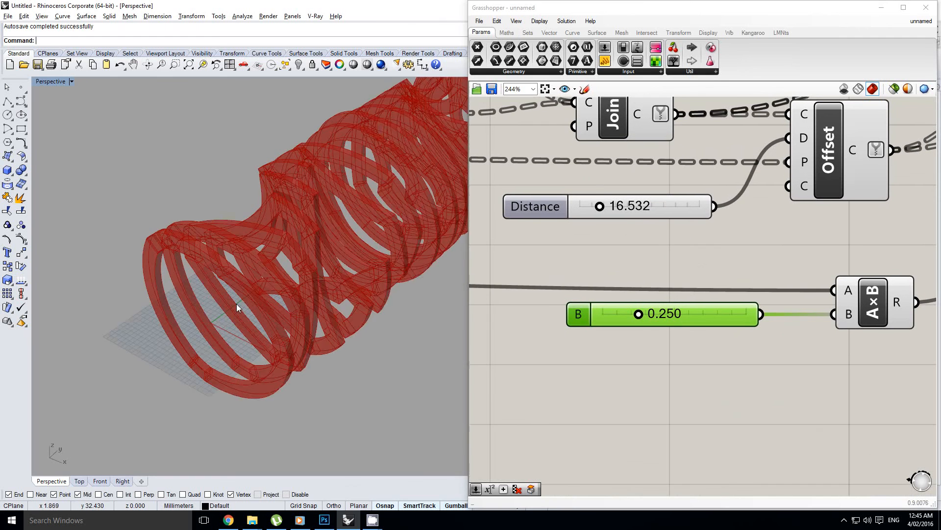
{"action": "scroll", "coordinate": [237, 308], "scroll_direction": "up", "scroll_amount": 5}
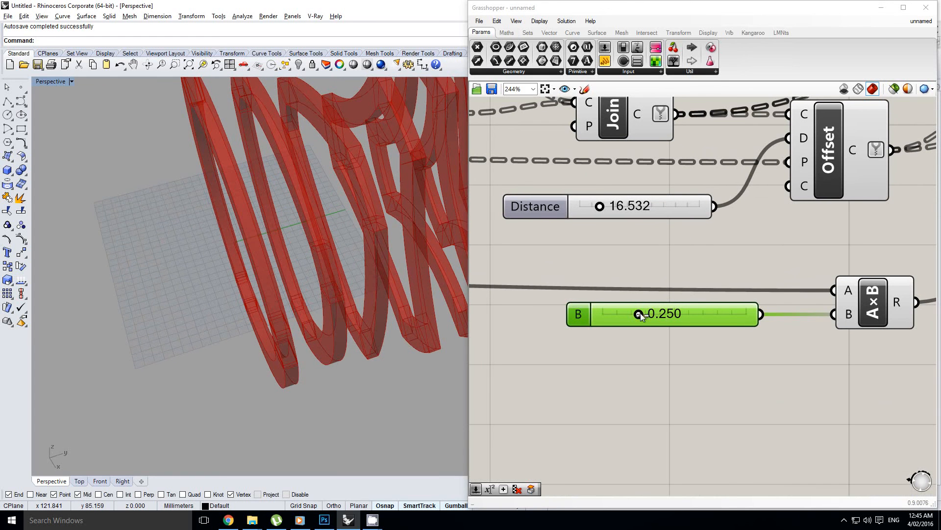
{"action": "left_click_drag", "start_coordinate": [639, 314], "coordinate": [682, 317]}
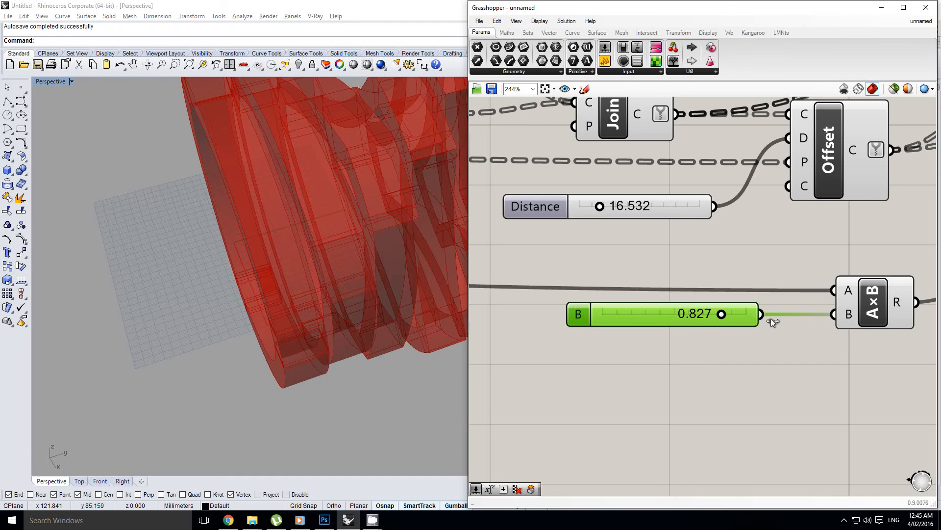
{"action": "right_click_drag", "start_coordinate": [377, 300], "coordinate": [230, 252]}
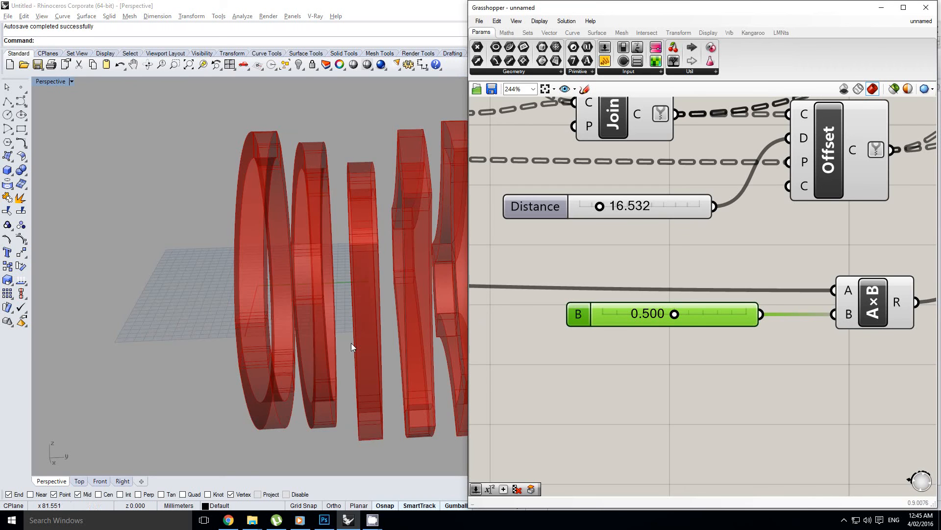
Step: Turn off the preview of the components from Join and Offset through Loft and Unit Y, leaving only the Extrude preview on
{"action": "scroll", "coordinate": [607, 296], "scroll_direction": "down", "scroll_amount": 7}
{"action": "scroll", "coordinate": [713, 296], "scroll_direction": "up", "scroll_amount": 5}
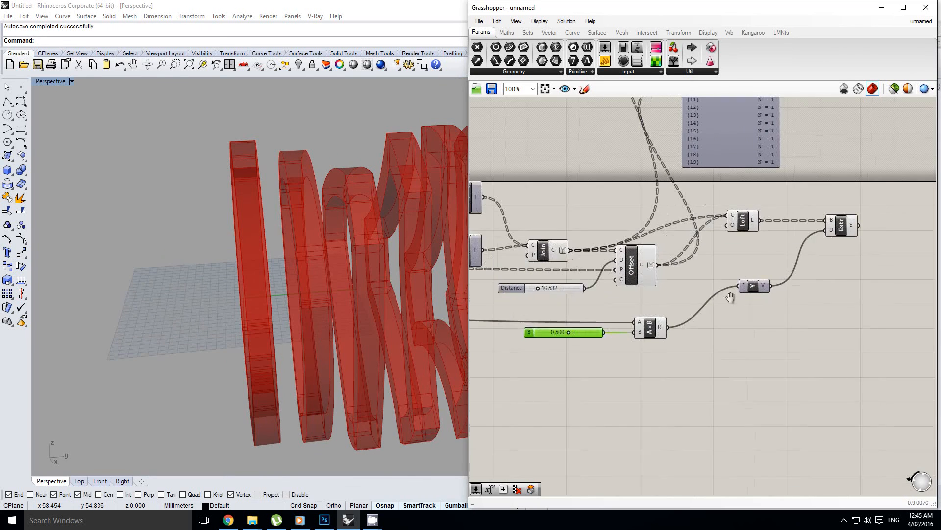
{"action": "right_click_drag", "start_coordinate": [736, 279], "coordinate": [708, 303]}
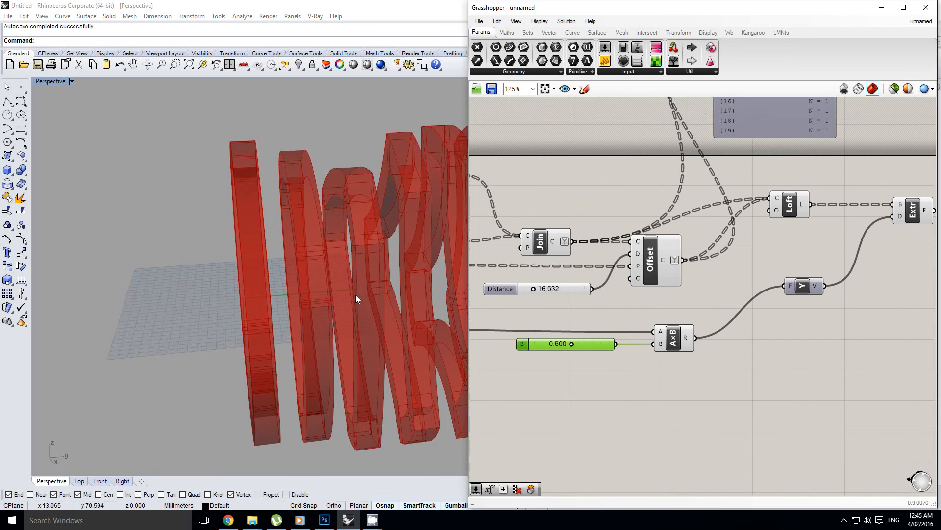
{"action": "right_click_drag", "start_coordinate": [355, 296], "coordinate": [479, 272]}
{"action": "right_click", "coordinate": [707, 289]}
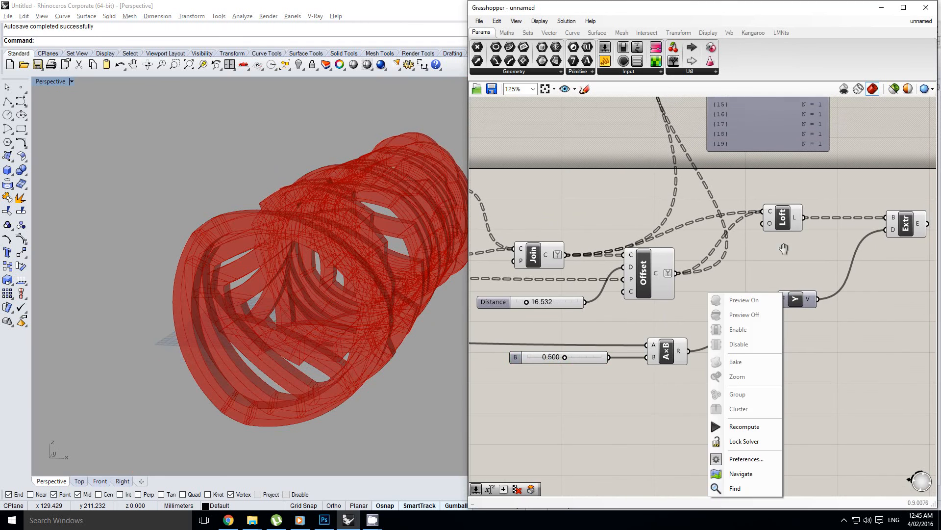
{"action": "left_click", "coordinate": [792, 343]}
{"action": "scroll", "coordinate": [792, 343], "scroll_direction": "down", "scroll_amount": 4}
{"action": "left_click_drag", "start_coordinate": [805, 389], "coordinate": [662, 273]}
{"action": "middle_click", "coordinate": [662, 273]}
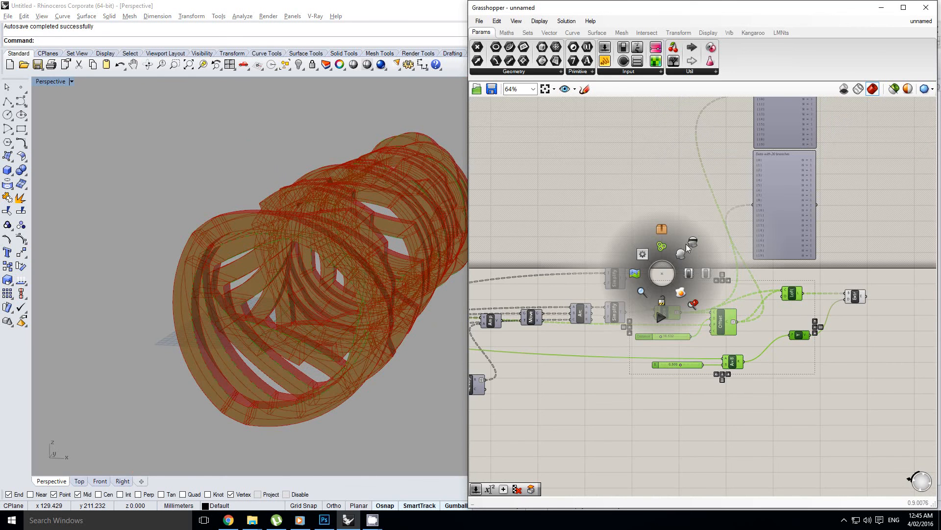
{"action": "left_click", "coordinate": [691, 244]}
{"action": "right_click_drag", "start_coordinate": [359, 299], "coordinate": [373, 291], "text": "shift"}
{"action": "left_click", "coordinate": [697, 266]}
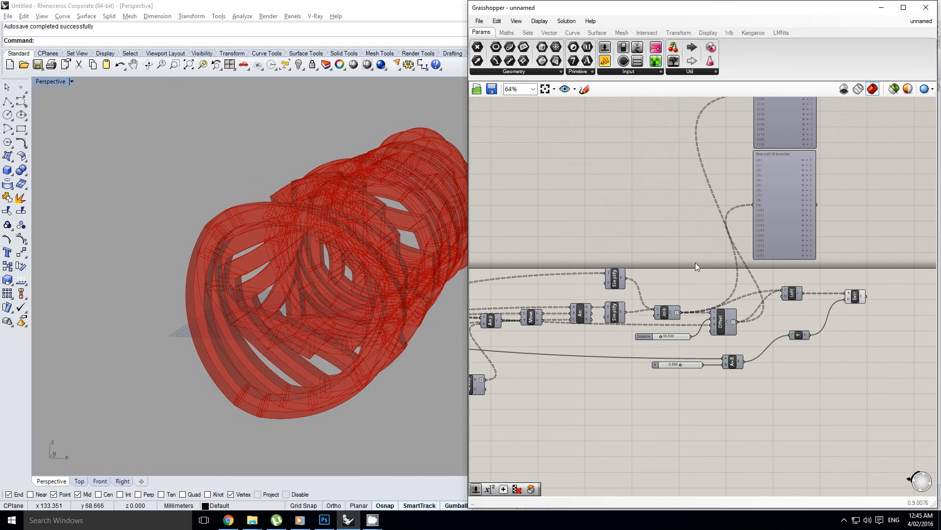
Step: Shorten the wave period in the Graph Mapper by moving its upper control point closer to the start
{"action": "right_click_drag", "start_coordinate": [371, 327], "coordinate": [391, 294]}
{"action": "scroll", "coordinate": [699, 271], "scroll_direction": "down", "scroll_amount": 3}
{"action": "right_click_drag", "start_coordinate": [539, 334], "coordinate": [722, 335]}
{"action": "scroll", "coordinate": [722, 335], "scroll_direction": "up", "scroll_amount": 3}
{"action": "scroll", "coordinate": [721, 339], "scroll_direction": "up", "scroll_amount": 8}
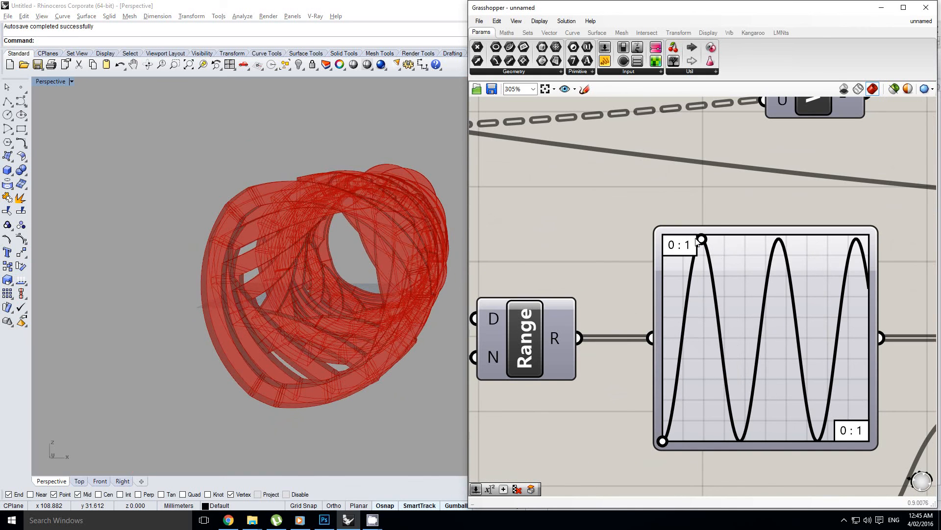
{"action": "left_click_drag", "start_coordinate": [699, 240], "coordinate": [659, 246]}
{"action": "right_click_drag", "start_coordinate": [408, 269], "coordinate": [327, 292]}
Step: Set the Count slider feeding the Series component to 50
{"action": "scroll", "coordinate": [690, 252], "scroll_direction": "down", "scroll_amount": 10}
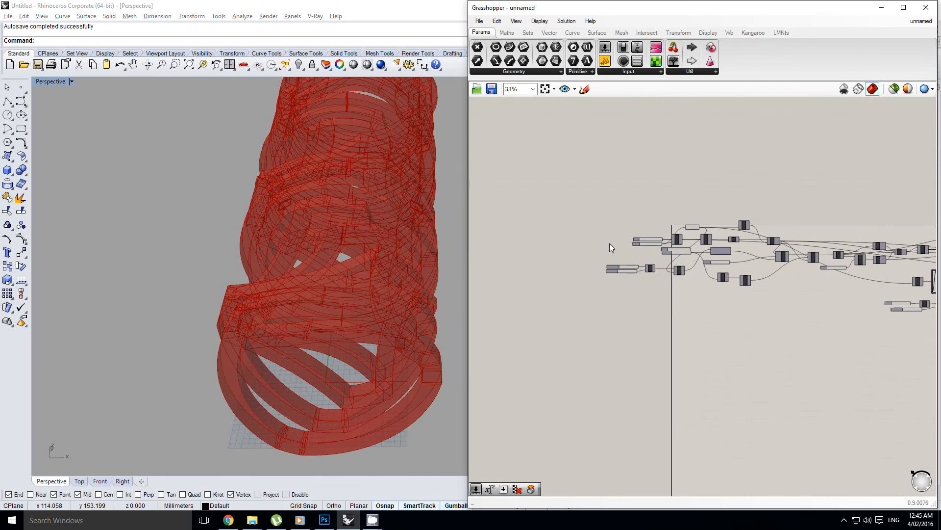
{"action": "scroll", "coordinate": [610, 244], "scroll_direction": "up", "scroll_amount": 9}
{"action": "left_click", "coordinate": [702, 261]}
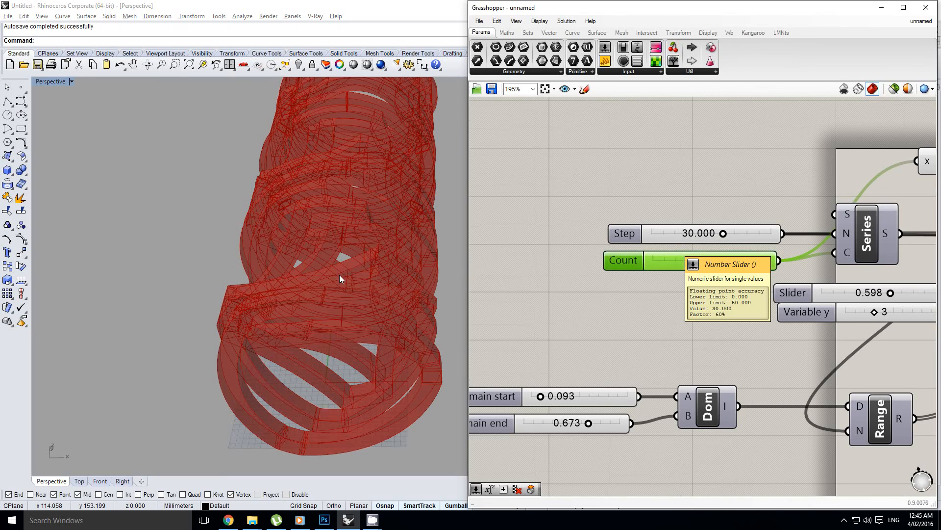
{"action": "right_click_drag", "start_coordinate": [341, 278], "coordinate": [316, 319]}
{"action": "right_click_drag", "start_coordinate": [207, 328], "coordinate": [322, 308]}
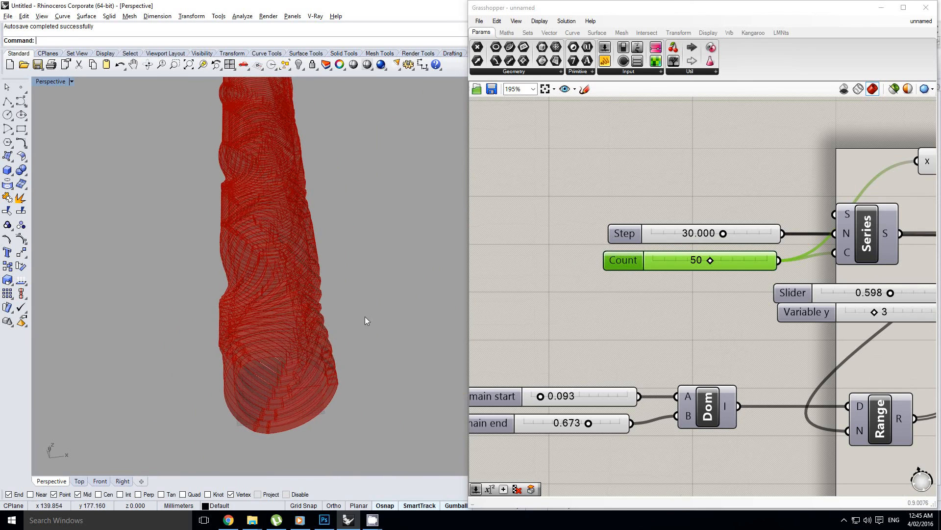
Step: Set the Variable y slider to 4 and inspect the changed ring shape from the open end
{"action": "scroll", "coordinate": [622, 300], "scroll_direction": "down", "scroll_amount": 5}
{"action": "scroll", "coordinate": [629, 295], "scroll_direction": "up", "scroll_amount": 5}
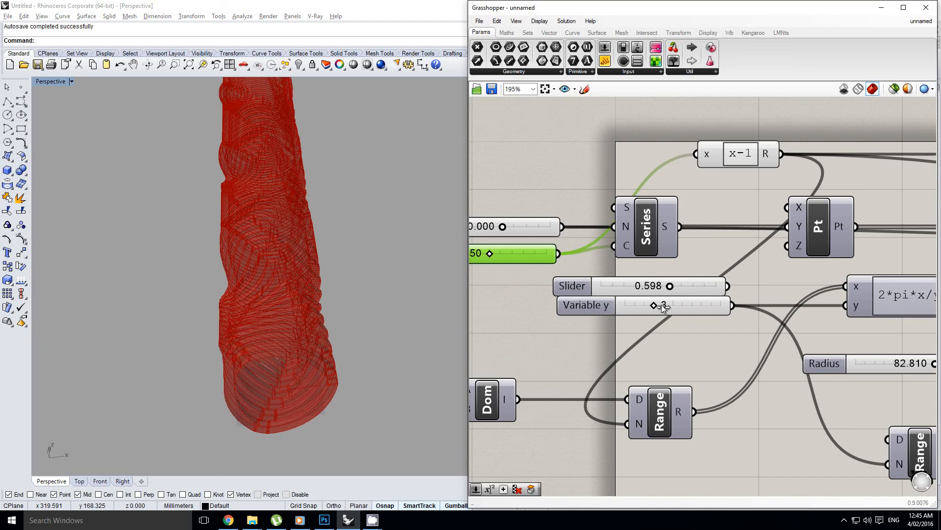
{"action": "right_click_drag", "start_coordinate": [318, 350], "coordinate": [330, 345]}
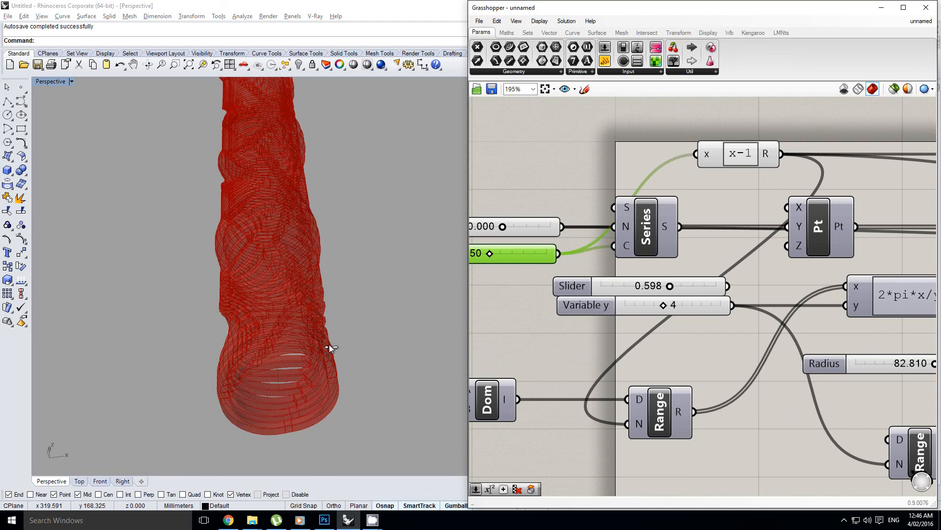
{"action": "right_click_drag", "start_coordinate": [326, 305], "coordinate": [280, 323]}
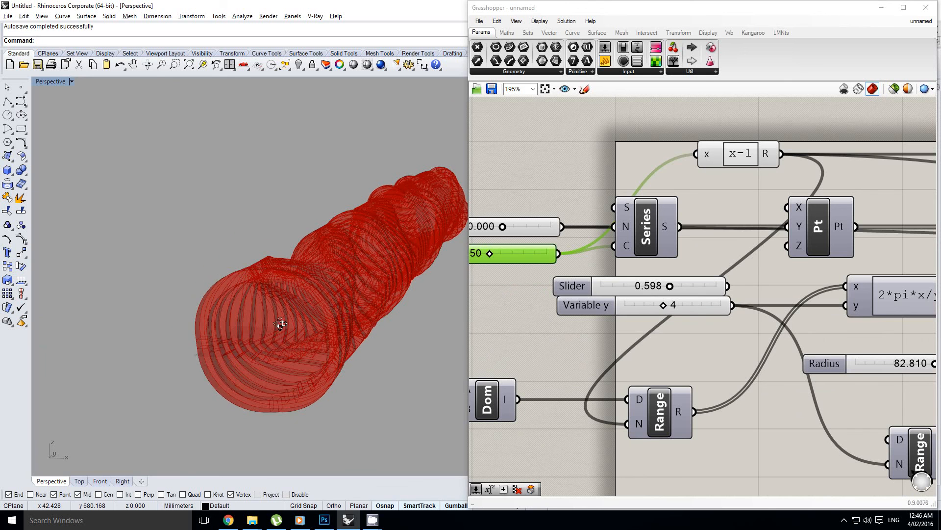
Step: Set the Variable y slider to 3 and delete the unconnected number slider above it
{"action": "double_click", "coordinate": [660, 302]}
{"action": "type", "text": "3"}
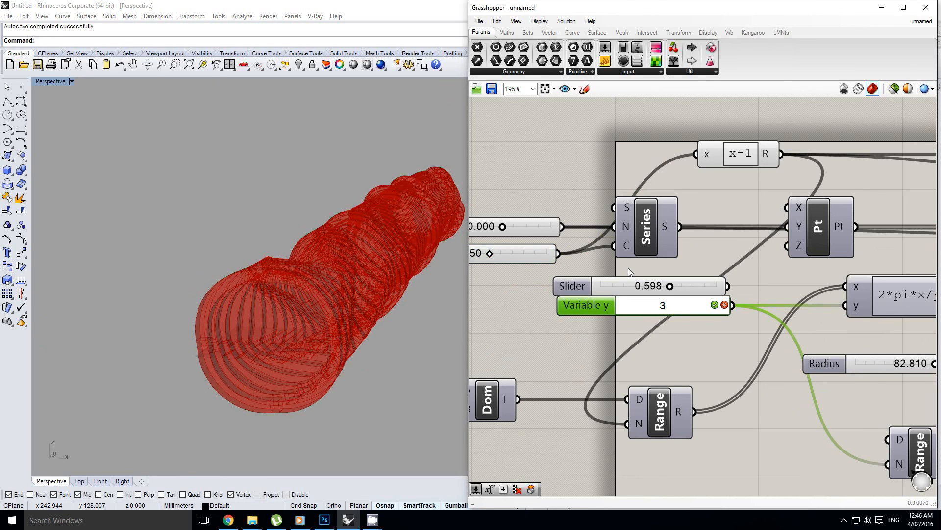
{"action": "key", "text": "Return"}
{"action": "left_click", "coordinate": [681, 284]}
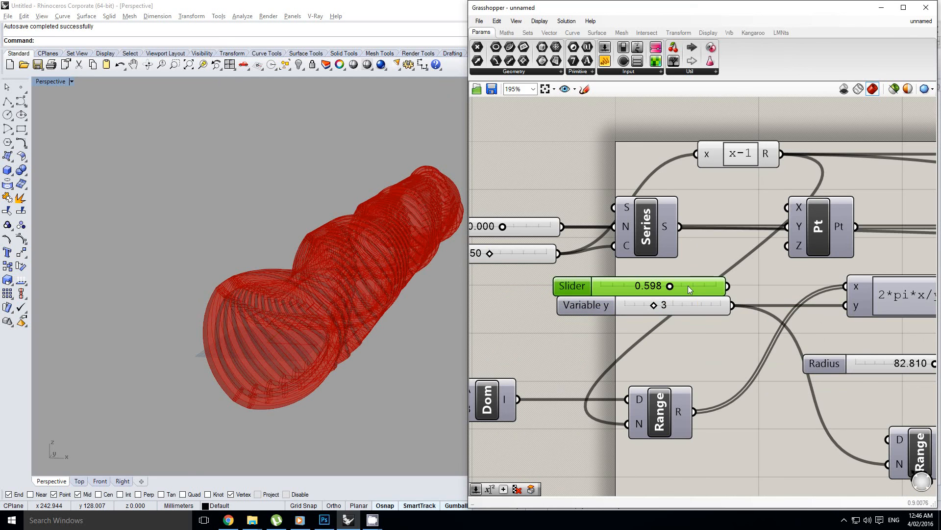
{"action": "key", "text": "Delete"}
Step: Set the B slider of the Multiplication component to 0.9
{"action": "scroll", "coordinate": [699, 265], "scroll_direction": "down", "scroll_amount": 4}
{"action": "scroll", "coordinate": [645, 291], "scroll_direction": "up", "scroll_amount": 3}
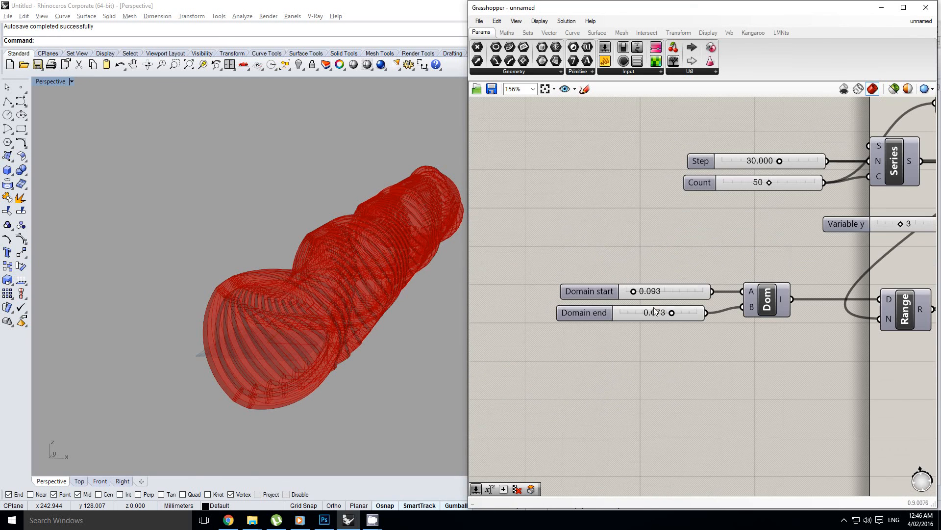
{"action": "right_click_drag", "start_coordinate": [372, 294], "coordinate": [238, 263]}
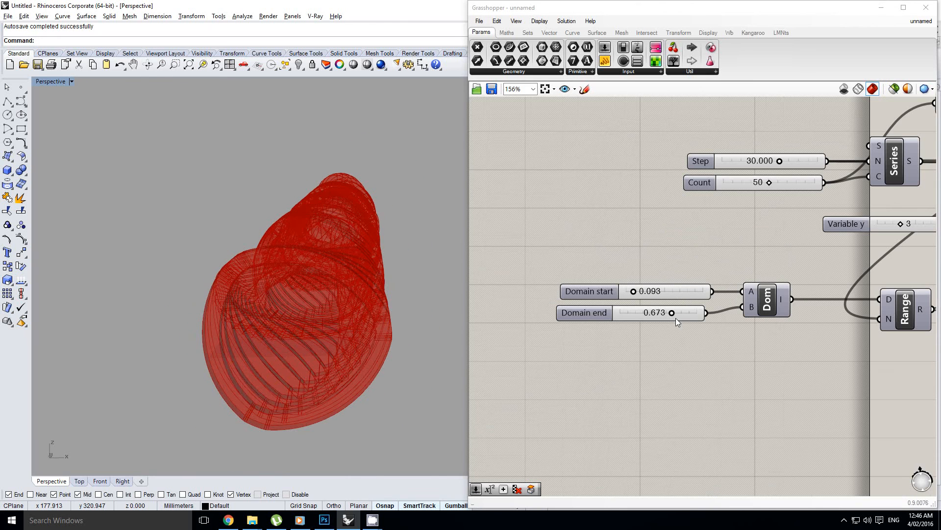
{"action": "right_click_drag", "start_coordinate": [382, 294], "coordinate": [338, 248]}
{"action": "scroll", "coordinate": [658, 241], "scroll_direction": "down", "scroll_amount": 10}
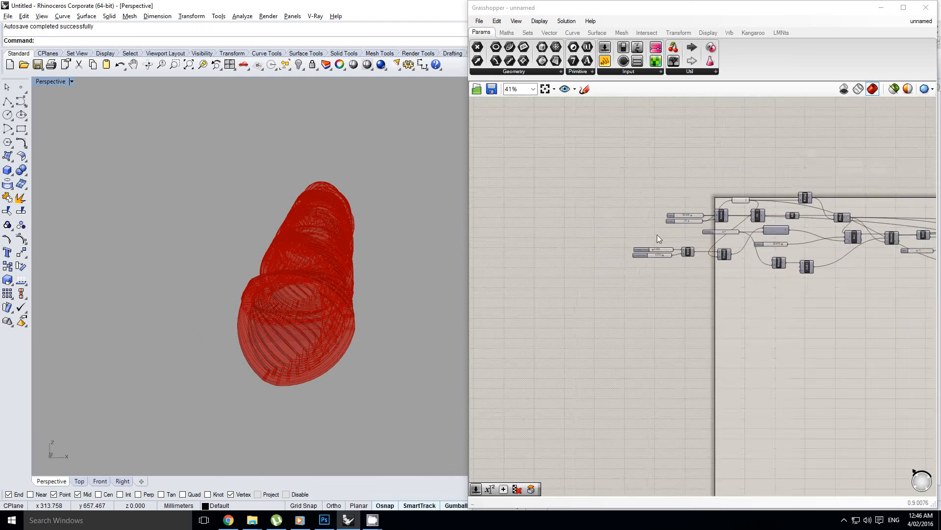
{"action": "scroll", "coordinate": [738, 278], "scroll_direction": "up", "scroll_amount": 10}
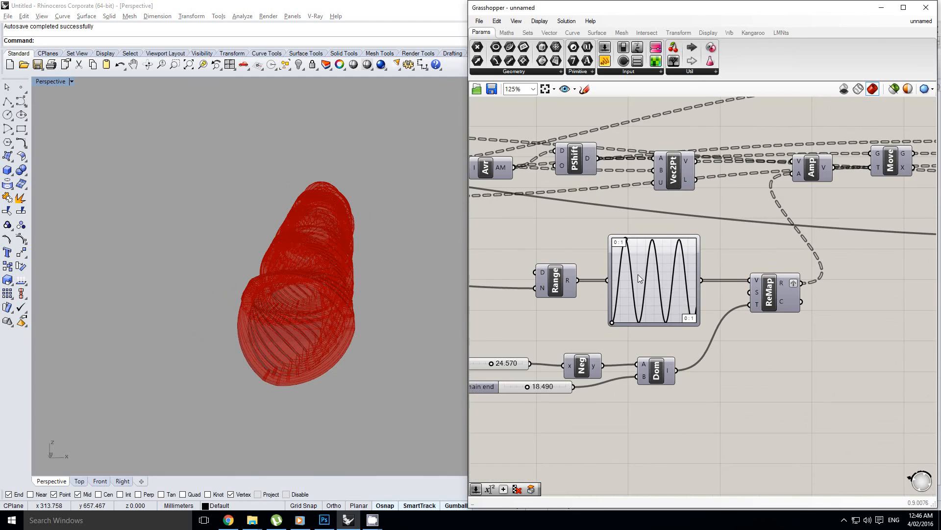
{"action": "right_click_drag", "start_coordinate": [355, 295], "coordinate": [499, 228]}
{"action": "scroll", "coordinate": [749, 204], "scroll_direction": "down", "scroll_amount": 5}
{"action": "scroll", "coordinate": [749, 204], "scroll_direction": "up", "scroll_amount": 5}
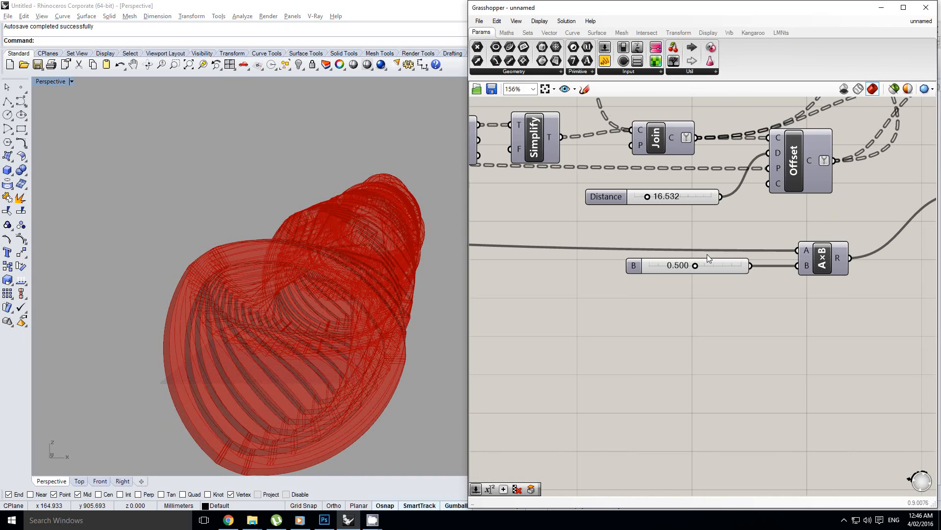
{"action": "double_click", "coordinate": [708, 264]}
{"action": "type", "text": "0.9"}
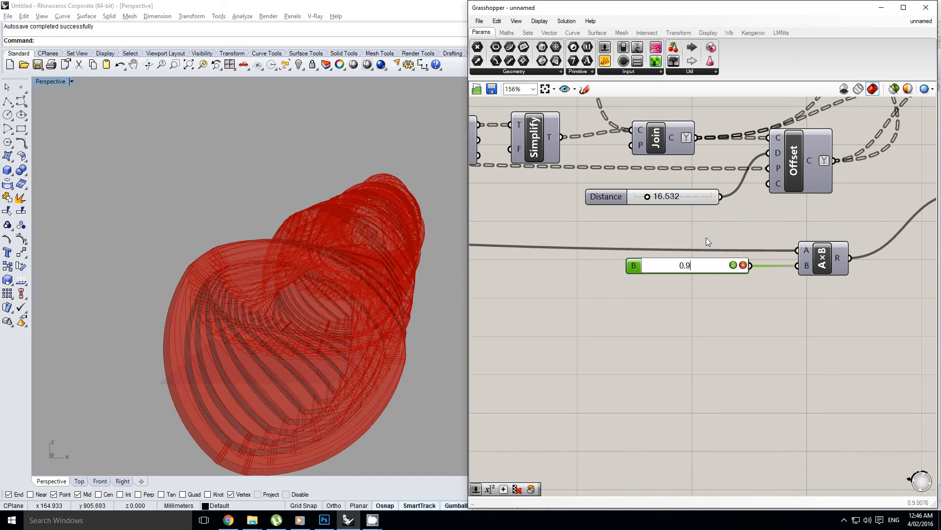
{"action": "key", "text": "Return"}
Step: Bake the extruded rings from the Extrude component into Rhino and turn off that component's preview
{"action": "right_click_drag", "start_coordinate": [779, 221], "coordinate": [605, 275]}
{"action": "scroll", "coordinate": [605, 275], "scroll_direction": "down", "scroll_amount": 1}
{"action": "right_click_drag", "start_coordinate": [870, 181], "coordinate": [775, 205]}
{"action": "left_click", "coordinate": [776, 208]}
{"action": "middle_click", "coordinate": [777, 206]}
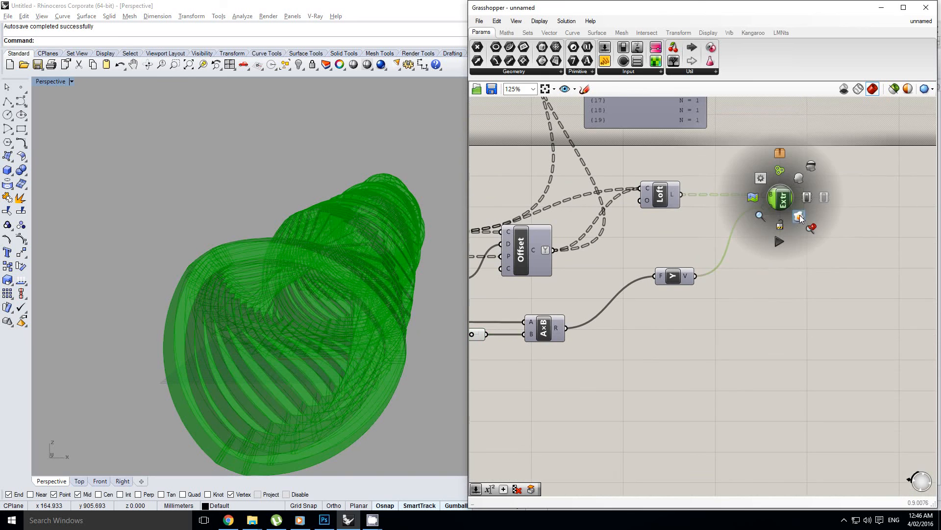
{"action": "left_click", "coordinate": [797, 216]}
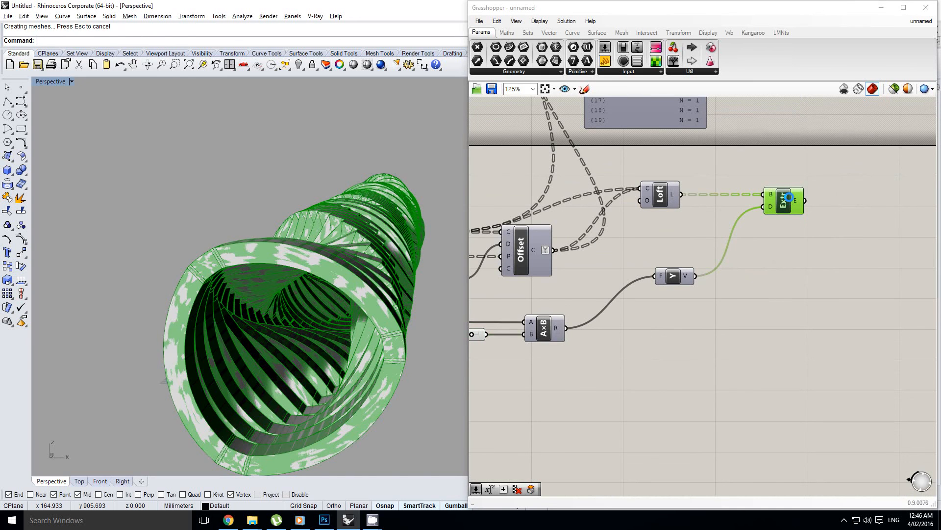
{"action": "middle_click", "coordinate": [795, 195]}
{"action": "left_click", "coordinate": [824, 164]}
Step: Inspect the baked tunnel of rings from its open end, both inside and outside
{"action": "right_click_drag", "start_coordinate": [275, 302], "coordinate": [285, 263]}
{"action": "scroll", "coordinate": [342, 249], "scroll_direction": "up", "scroll_amount": 5}
{"action": "scroll", "coordinate": [295, 268], "scroll_direction": "down", "scroll_amount": 5}
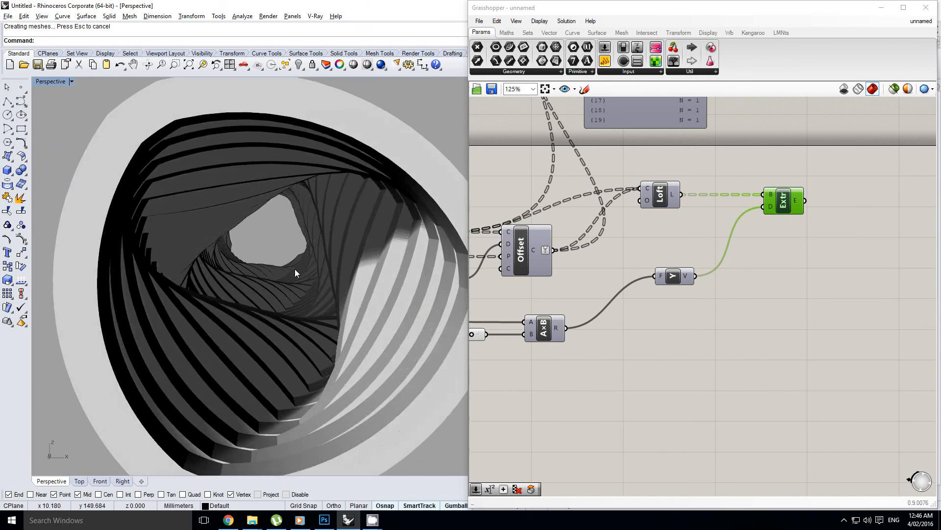
{"action": "right_click_drag", "start_coordinate": [369, 272], "coordinate": [379, 166]}
{"action": "scroll", "coordinate": [244, 299], "scroll_direction": "up", "scroll_amount": 8}
{"action": "scroll", "coordinate": [275, 265], "scroll_direction": "down", "scroll_amount": 5}
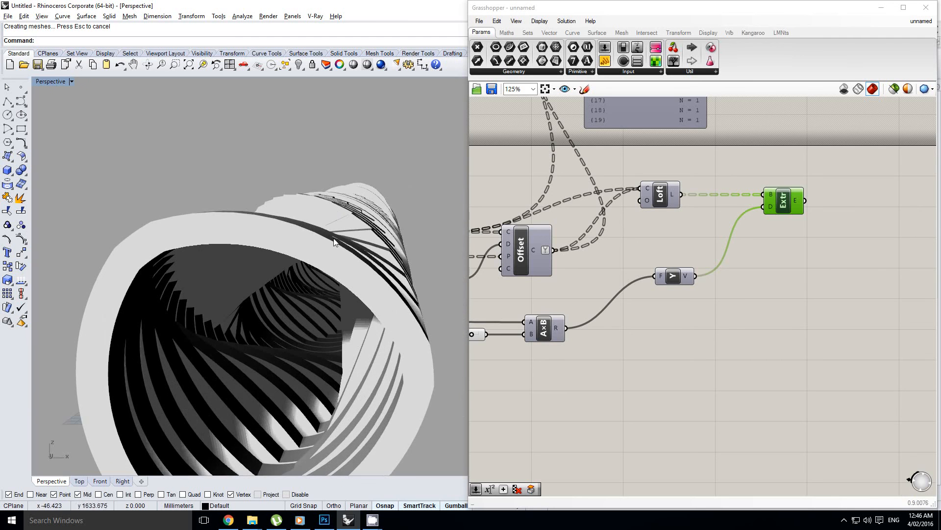
{"action": "right_click_drag", "start_coordinate": [334, 241], "coordinate": [322, 292]}
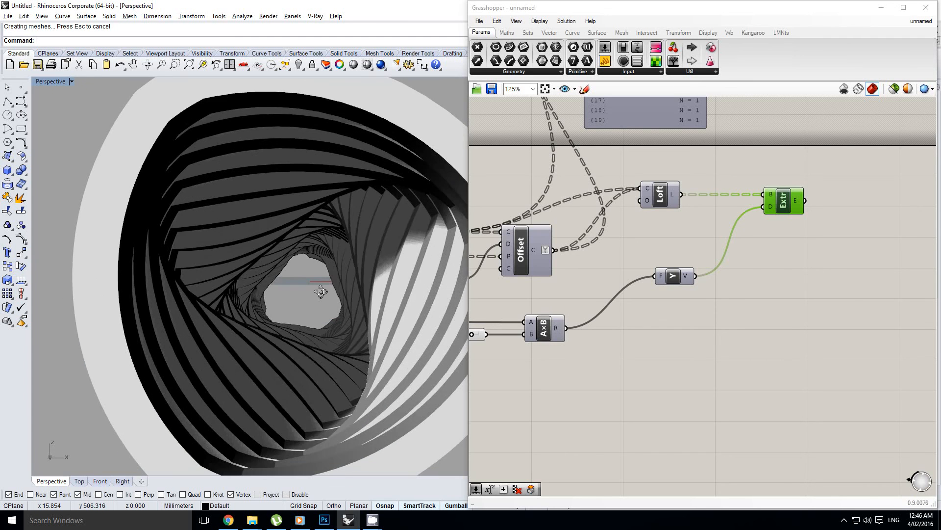
{"action": "scroll", "coordinate": [321, 292], "scroll_direction": "down", "scroll_amount": 8}
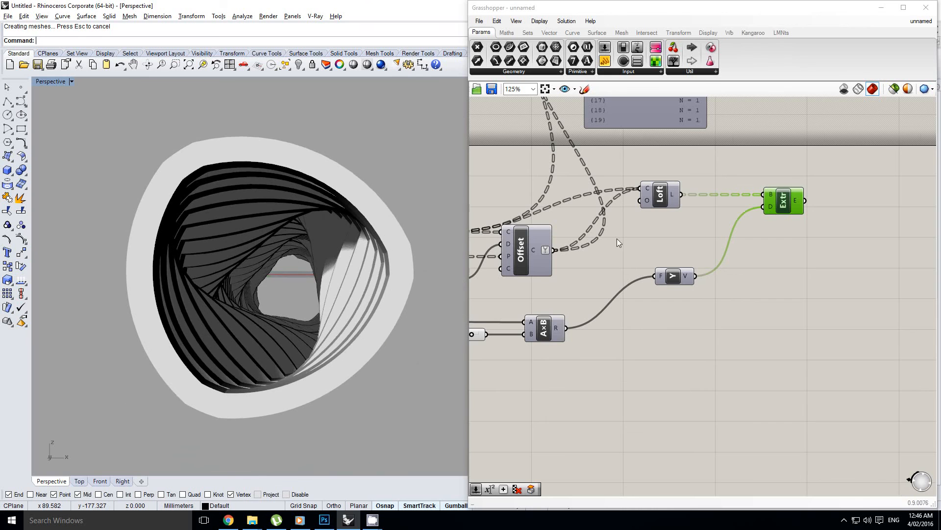
Step: Review the whole definition from the Extrude component back to the Step, Count and Variable y sliders
{"action": "scroll", "coordinate": [814, 257], "scroll_direction": "down", "scroll_amount": 7}
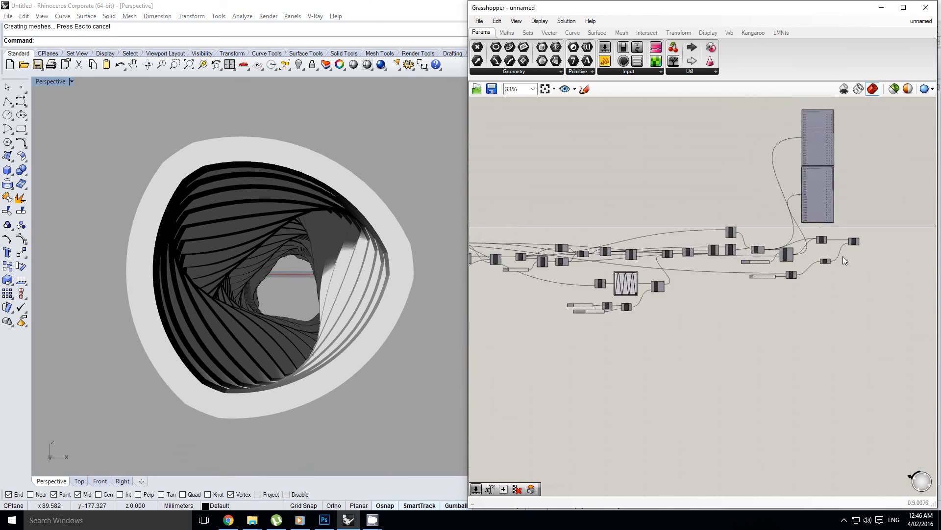
{"action": "scroll", "coordinate": [842, 256], "scroll_direction": "down", "scroll_amount": 1}
{"action": "right_click_drag", "start_coordinate": [639, 278], "coordinate": [668, 281]}
{"action": "scroll", "coordinate": [623, 276], "scroll_direction": "up", "scroll_amount": 1}
{"action": "right_click_drag", "start_coordinate": [573, 276], "coordinate": [696, 291]}
{"action": "scroll", "coordinate": [631, 274], "scroll_direction": "up", "scroll_amount": 1}
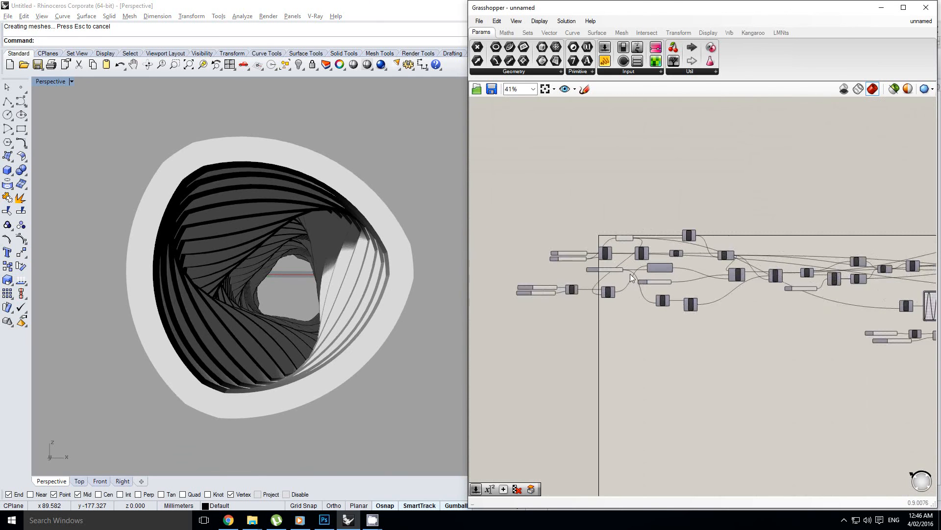
{"action": "right_click_drag", "start_coordinate": [612, 276], "coordinate": [660, 288]}
{"action": "scroll", "coordinate": [652, 290], "scroll_direction": "up", "scroll_amount": 4}
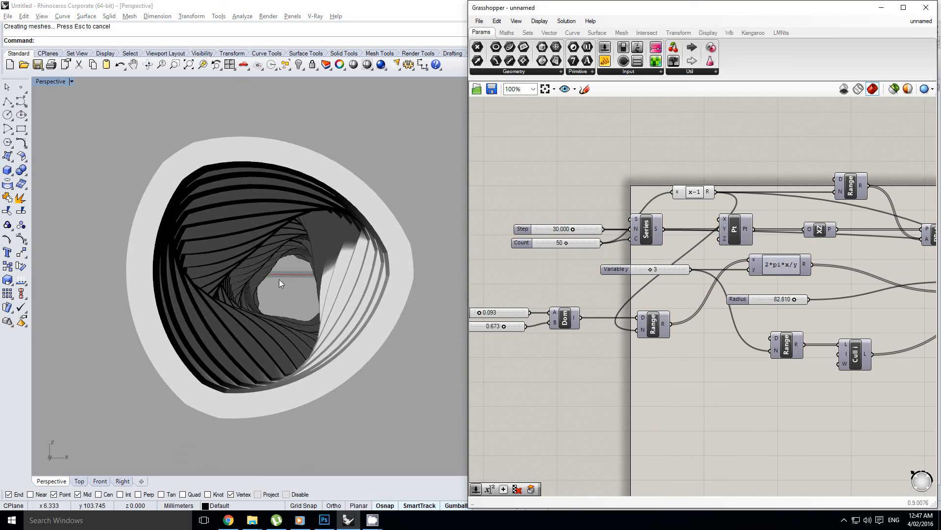
{"action": "right_click_drag", "start_coordinate": [288, 284], "coordinate": [291, 281], "text": "shift"}
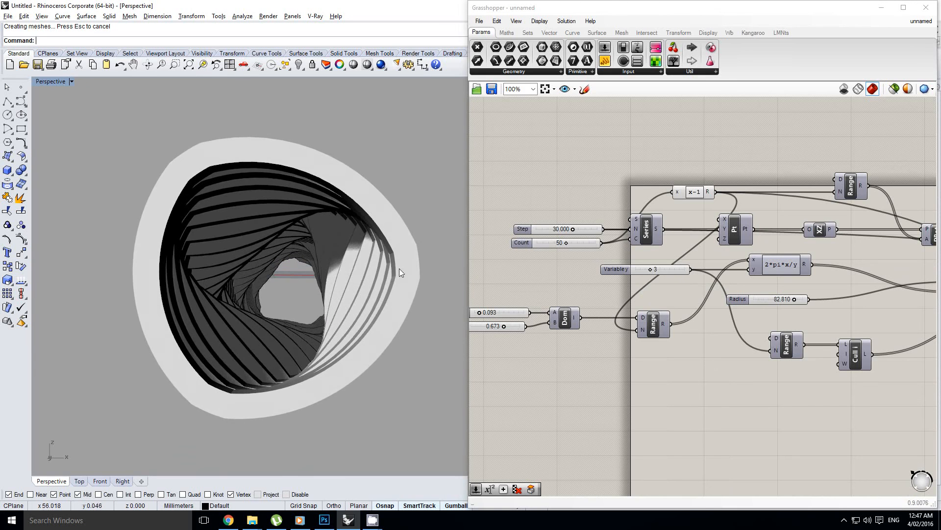
{"action": "key", "text": "alt+Tab"}
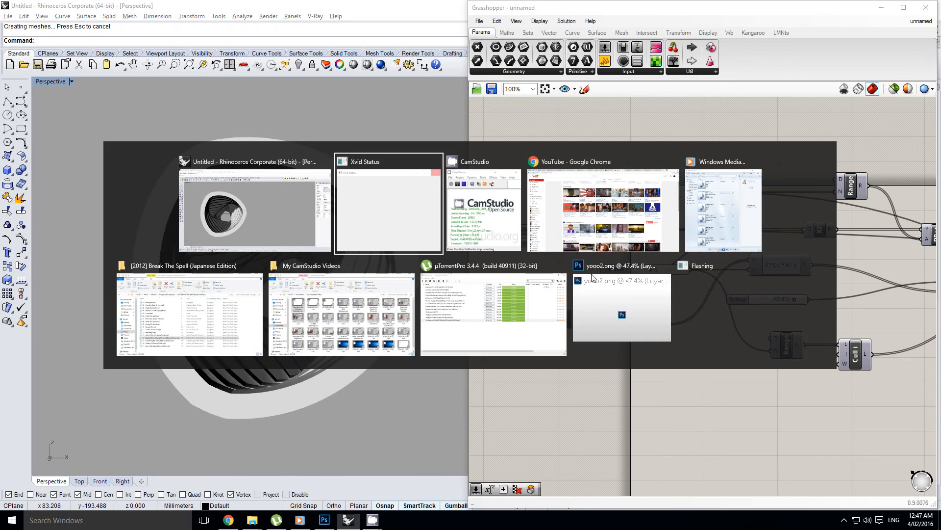